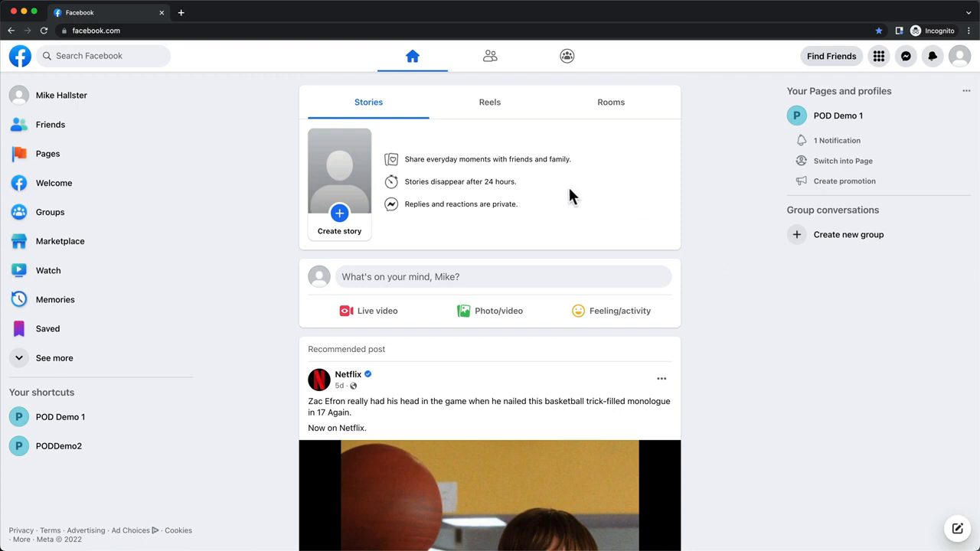
Step: Start a new Facebook Page from the managed Pages and name it Perfect Paw Apparel Store
left_click(55, 163)
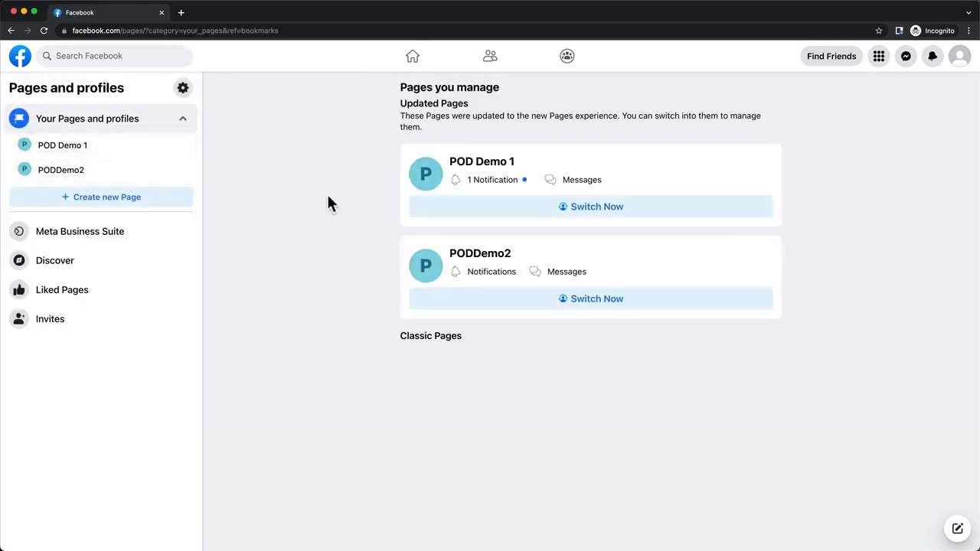
left_click(99, 205)
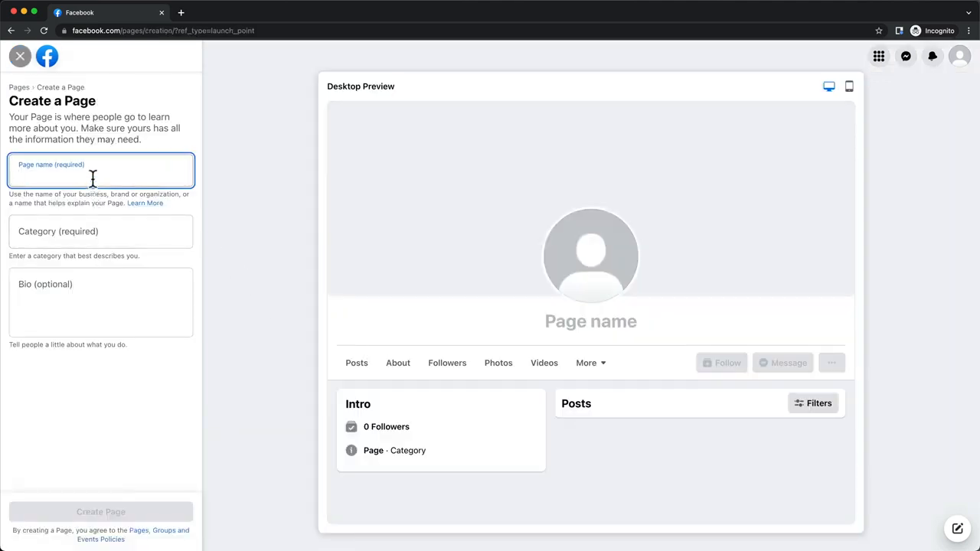
type("Perfe")
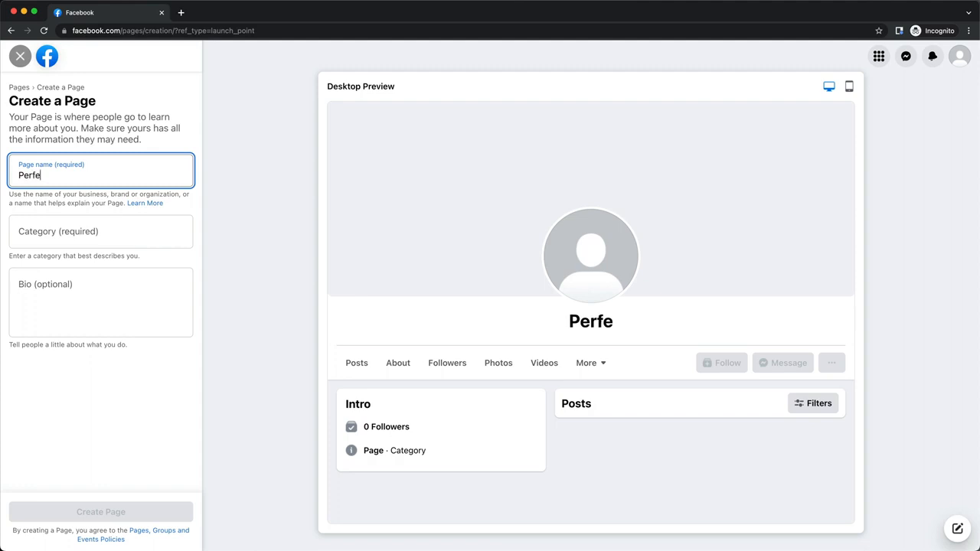
type("ct Paw A")
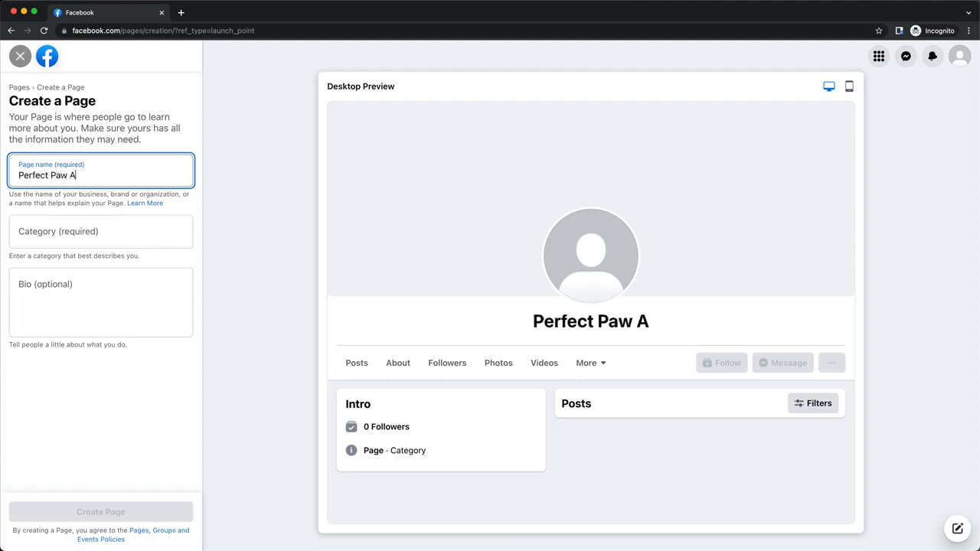
type("pparel Store")
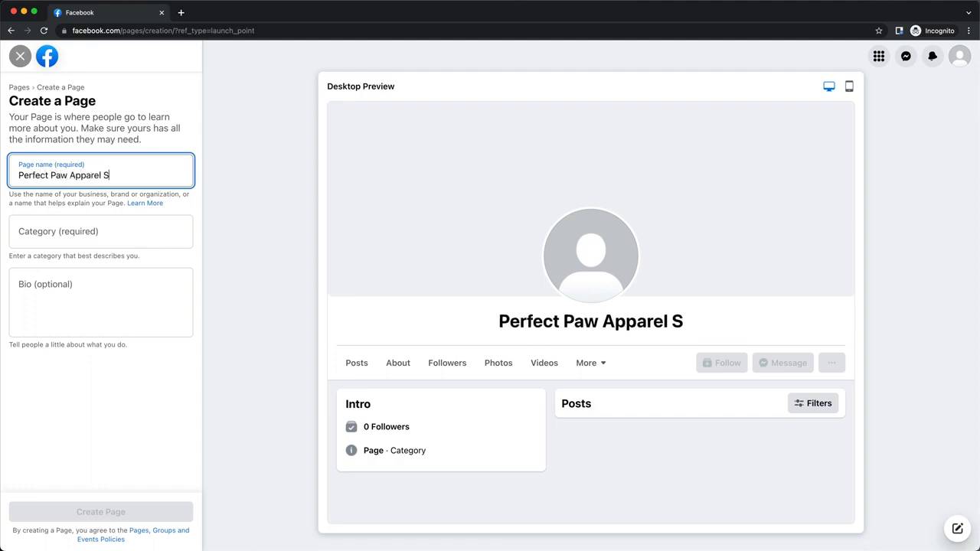
Step: Set the Page category to Clothing (Brand) and create the Page without a bio
left_click(60, 235)
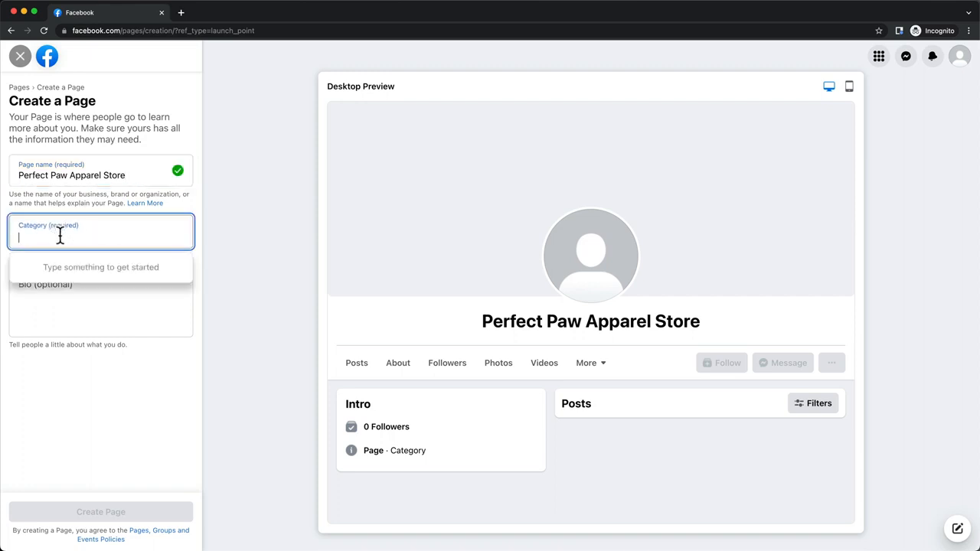
type("colt")
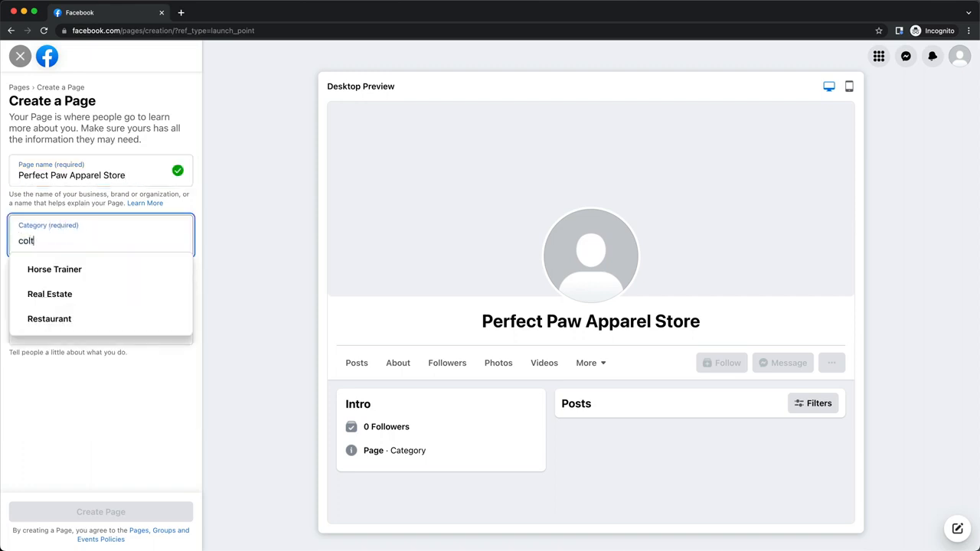
key("BackSpace")
key("BackSpace")
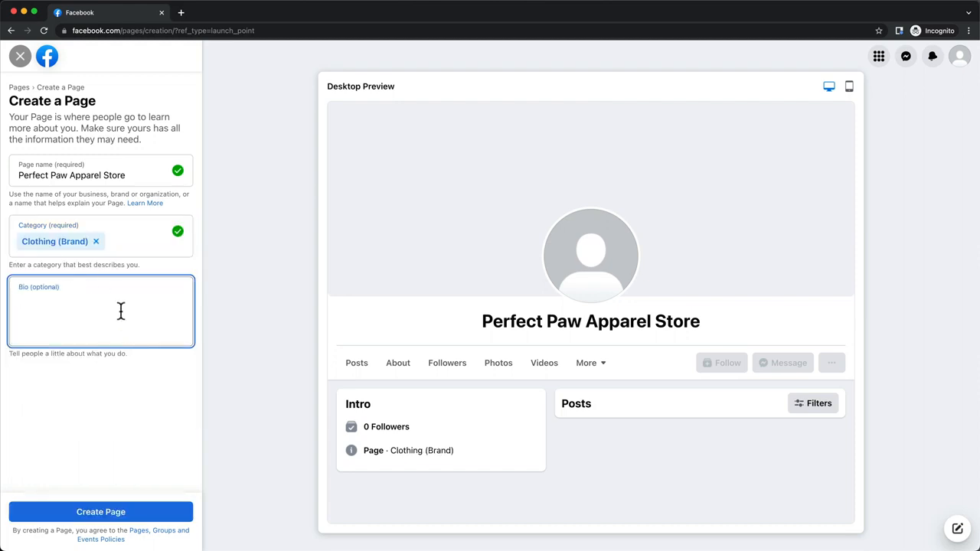
left_click(107, 511)
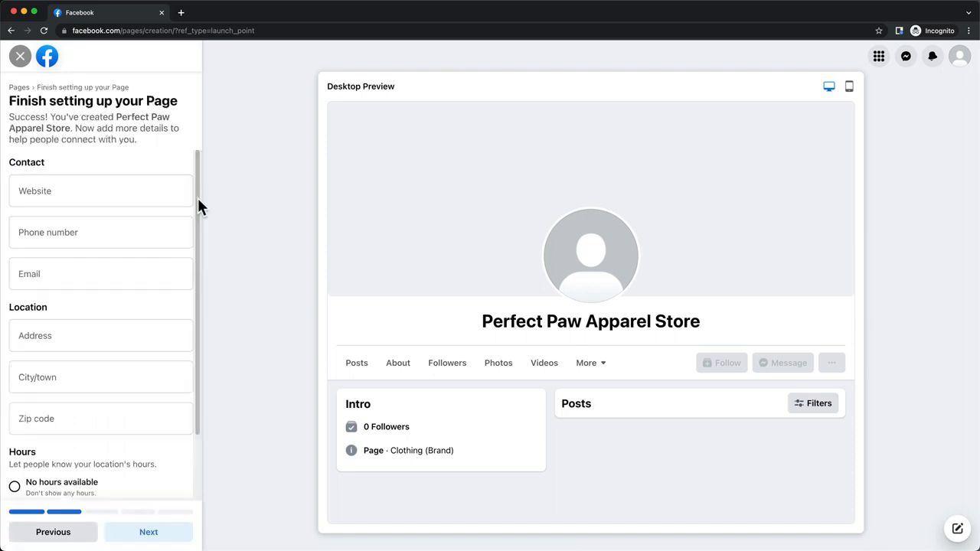
scroll(197, 205, "down", 3)
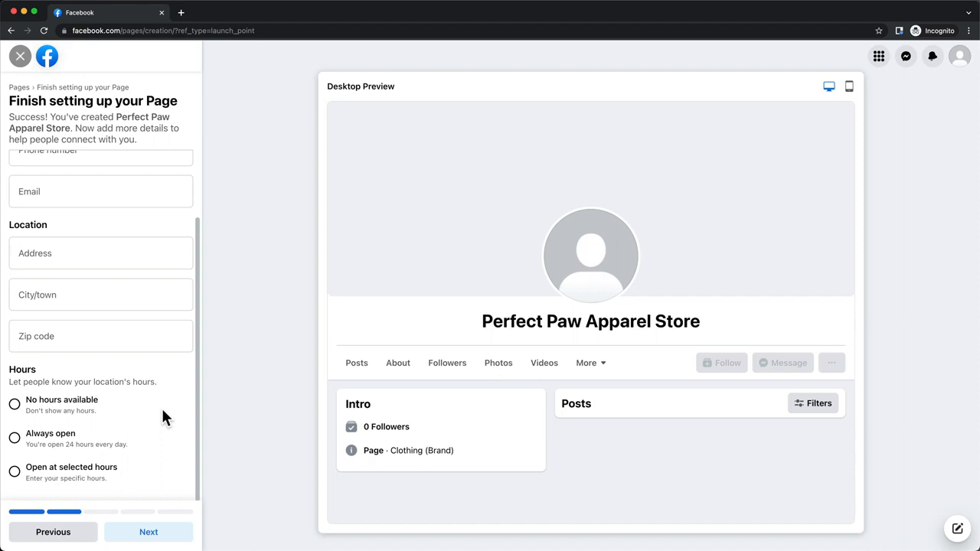
scroll(163, 414, "up", 2)
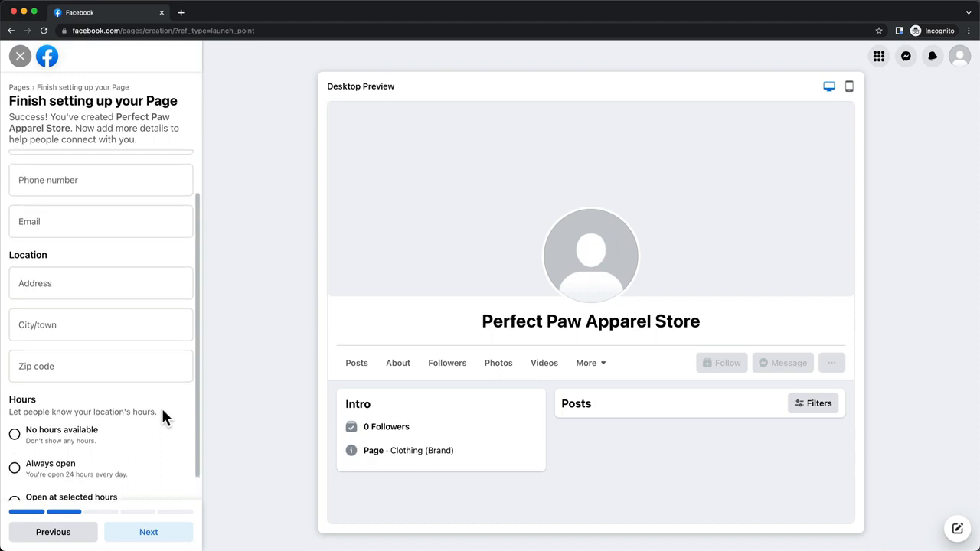
scroll(163, 411, "down", 2)
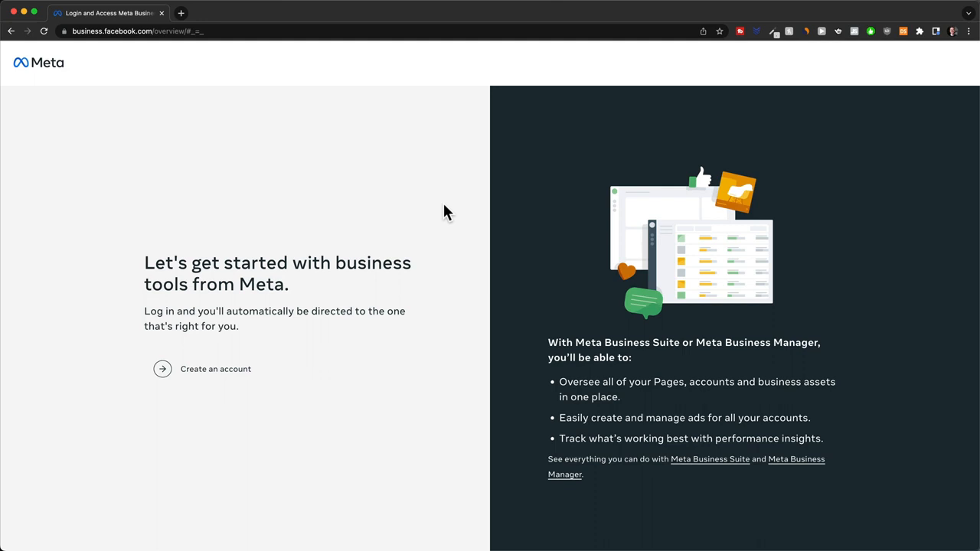
Step: Create a Business Manager account named Perfect Paw Apparel, fill in the business email and submit the form
left_click(227, 372)
left_click(394, 211)
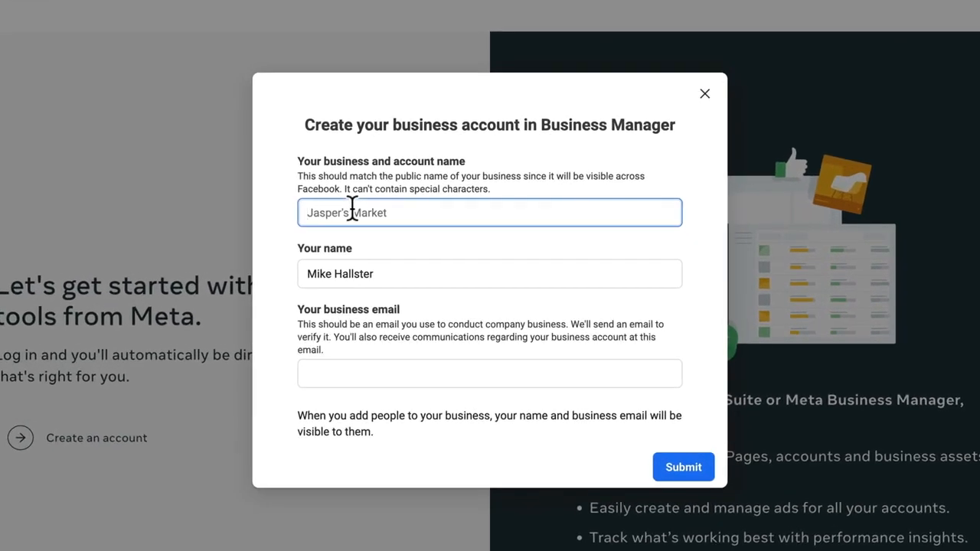
type("Perfect Paw Apparel")
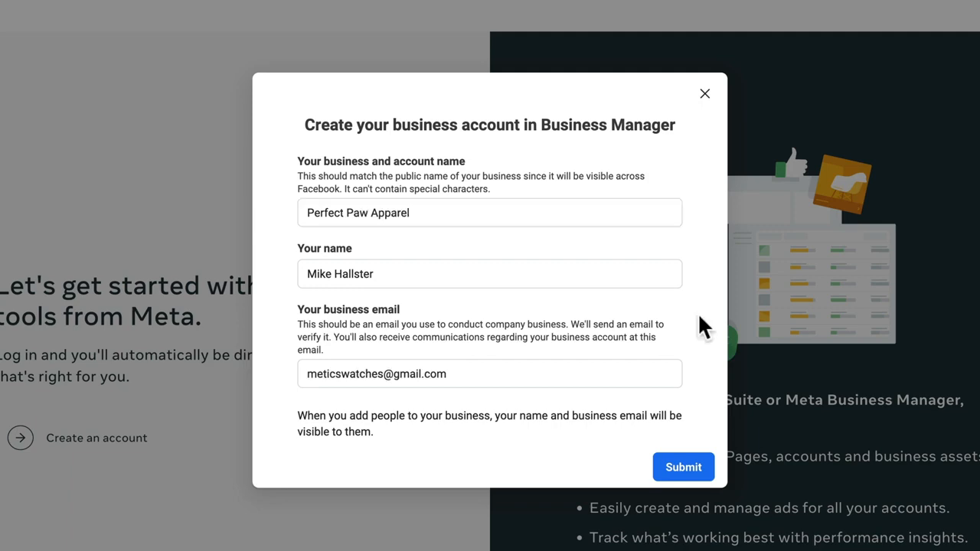
left_click(684, 469)
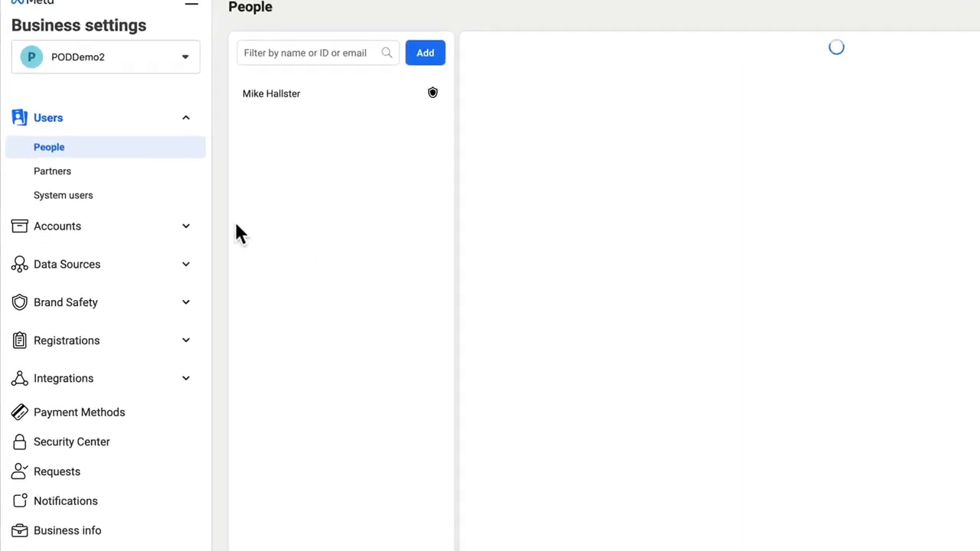
Step: Create a new ad account named POD Store 2 with the Europe/Zurich time zone and US Dollars, for use by the own business
left_click(211, 223)
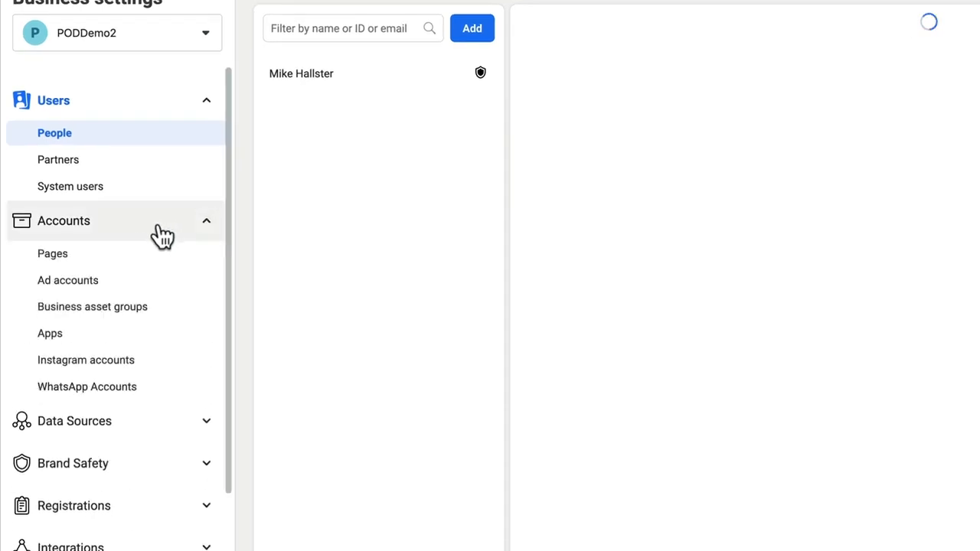
left_click(84, 285)
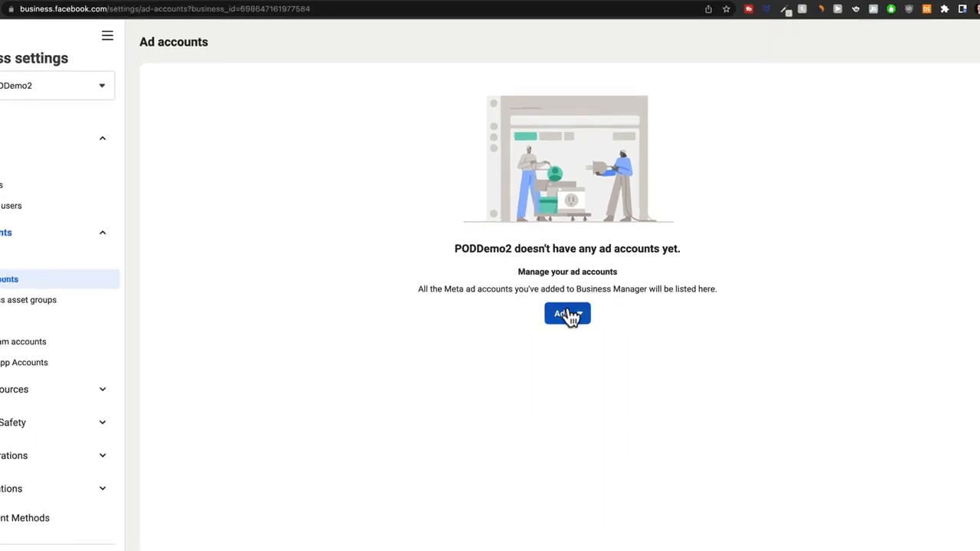
left_click(622, 313)
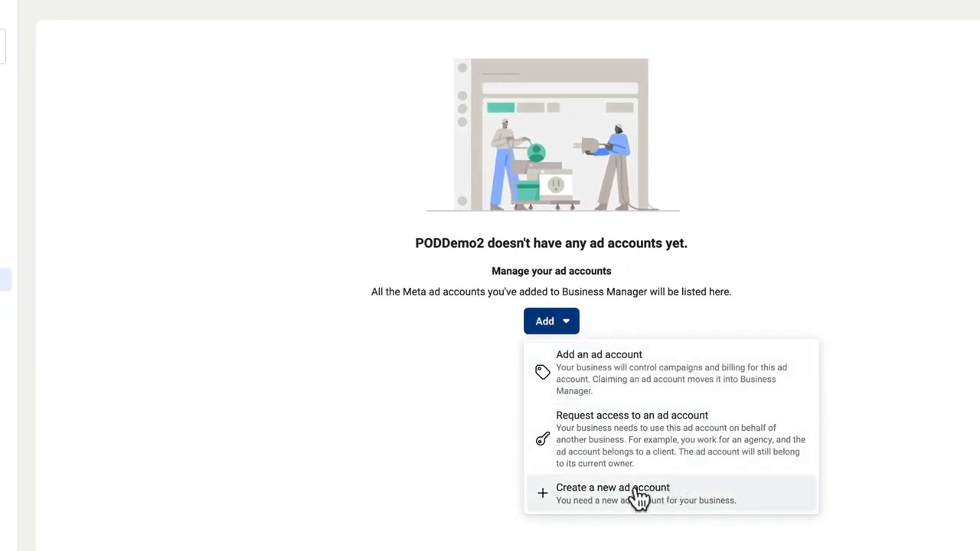
left_click(679, 496)
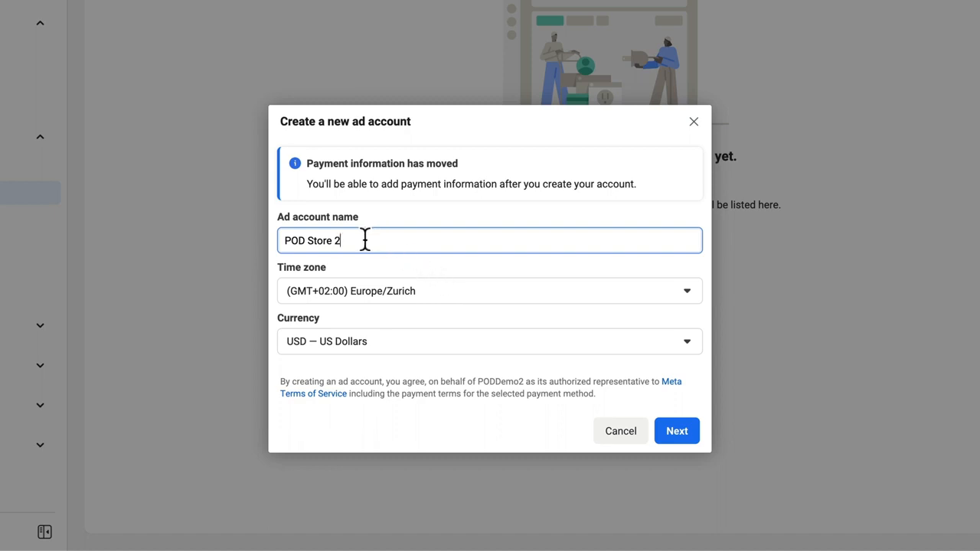
left_click_drag(359, 241, 265, 249)
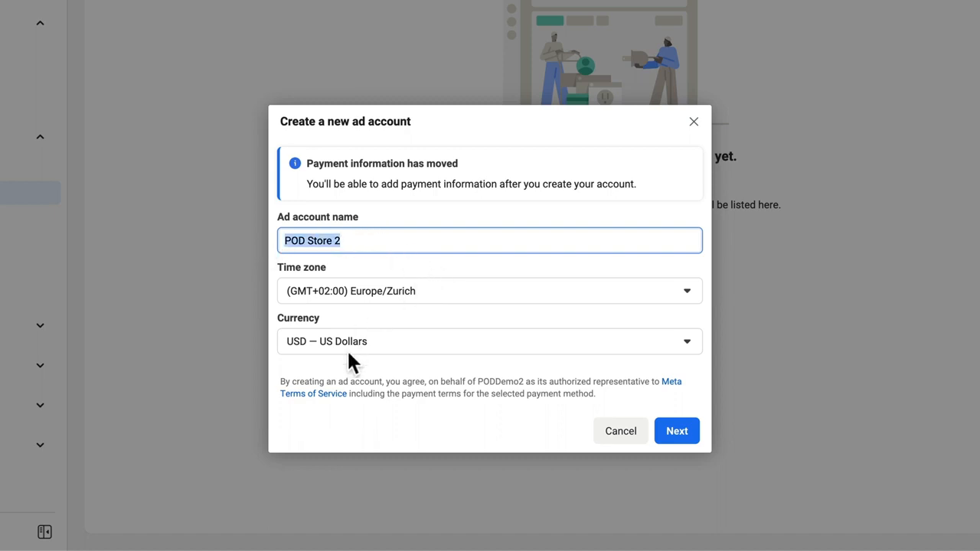
left_click(678, 432)
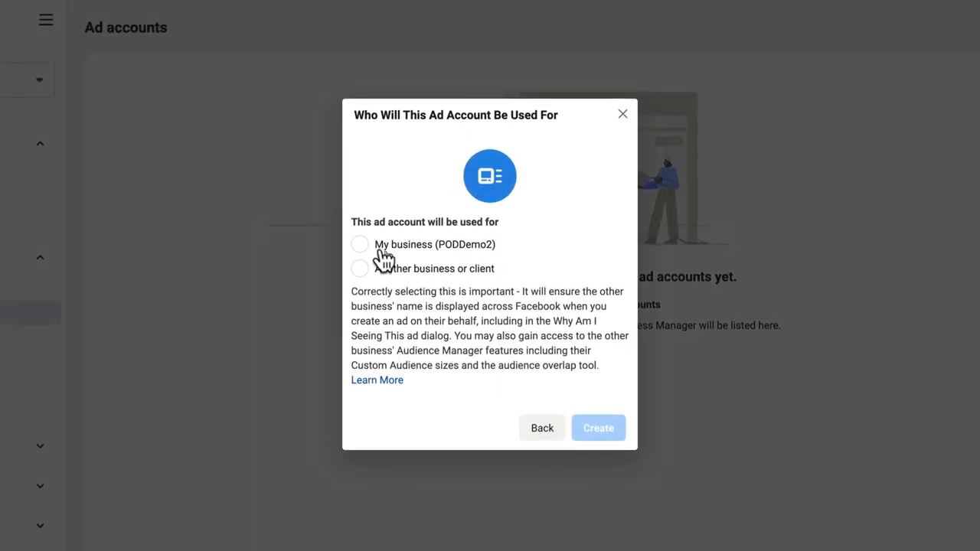
left_click(359, 134)
left_click(602, 431)
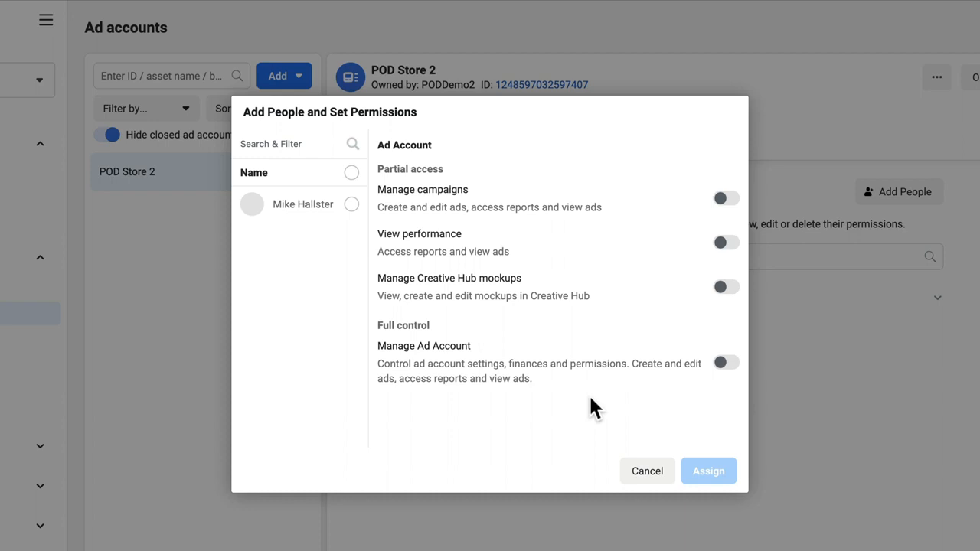
Step: Assign the listed person to the ad account with full Manage Ad Account control
left_click(352, 204)
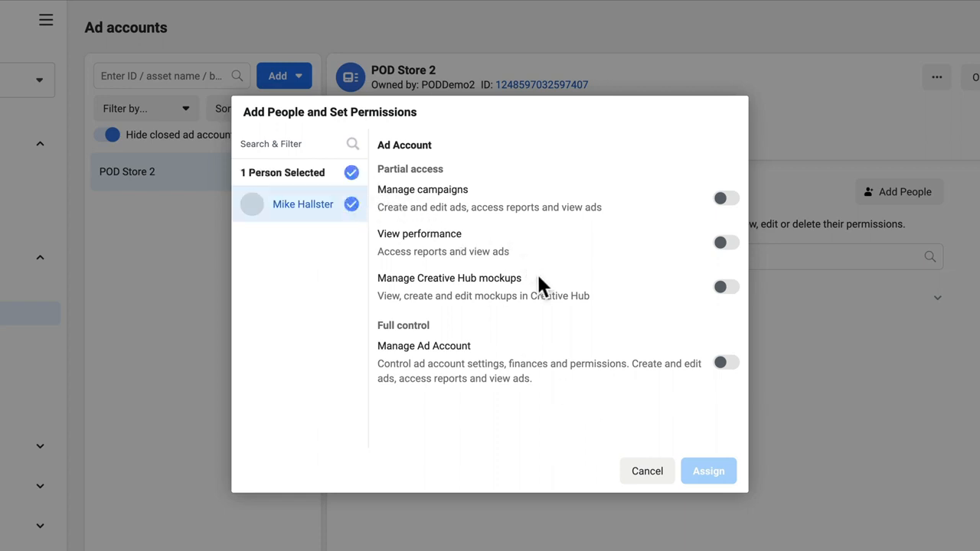
left_click(725, 365)
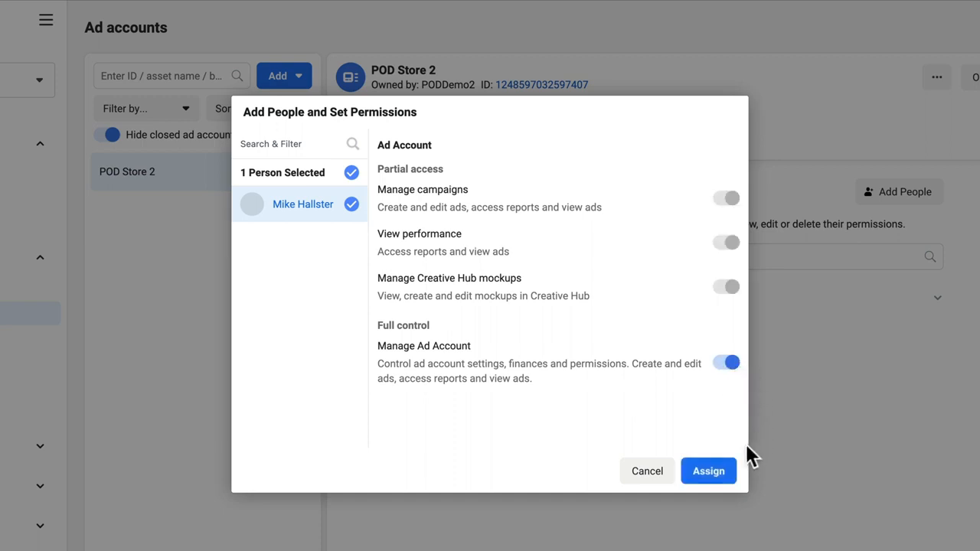
left_click(712, 475)
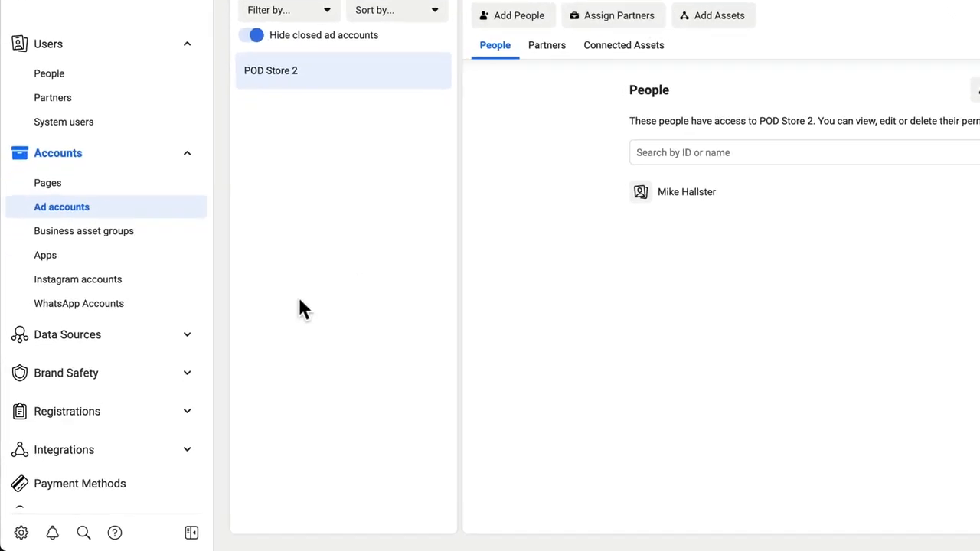
Step: Add a new pixel named PODDemo2's Pixel to the business's data sources, leaving the website URL empty
left_click(197, 330)
scroll(146, 332, "down", 3)
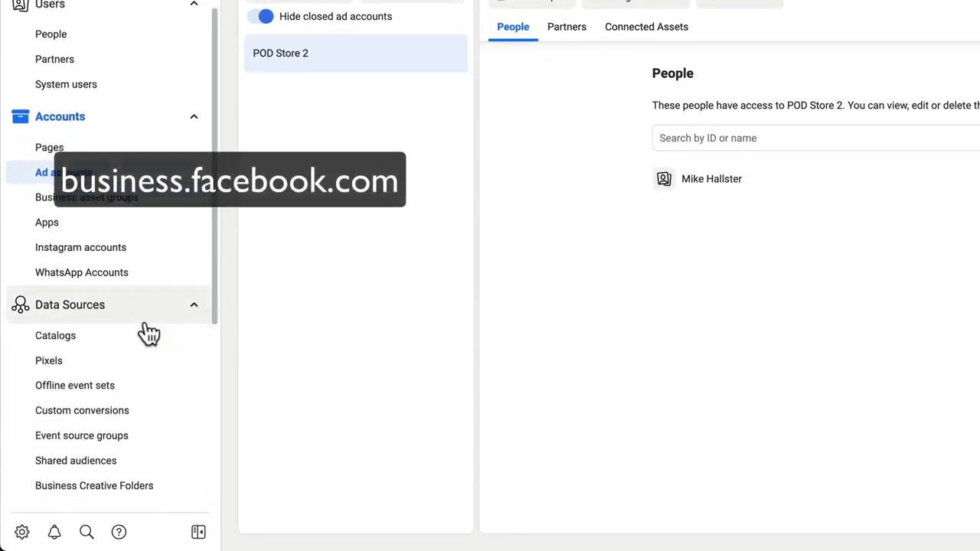
left_click(101, 248)
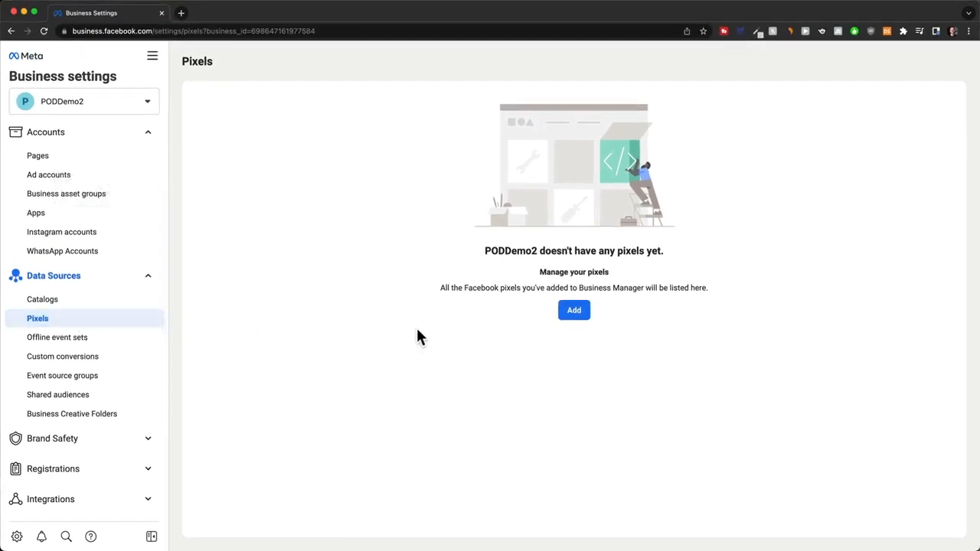
left_click(584, 318)
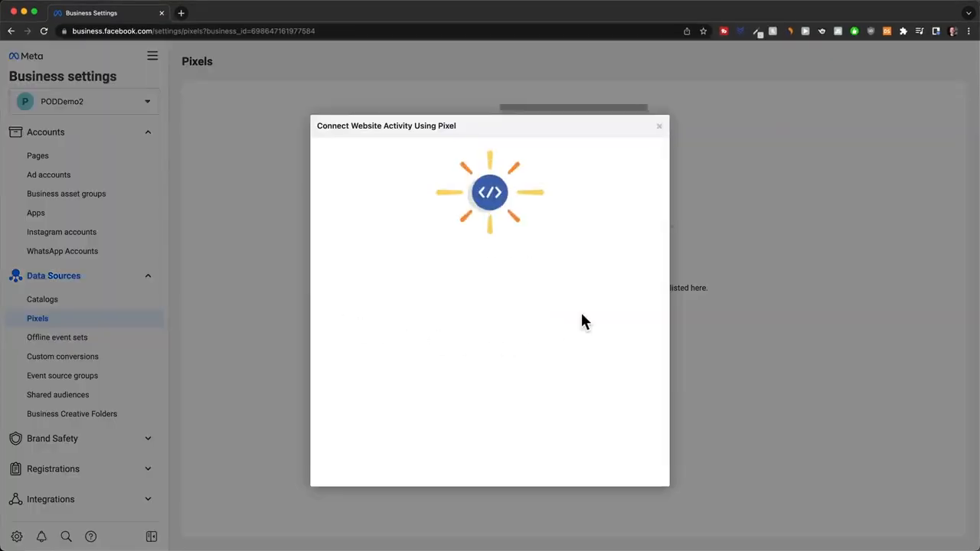
left_click_drag(469, 336, 350, 342)
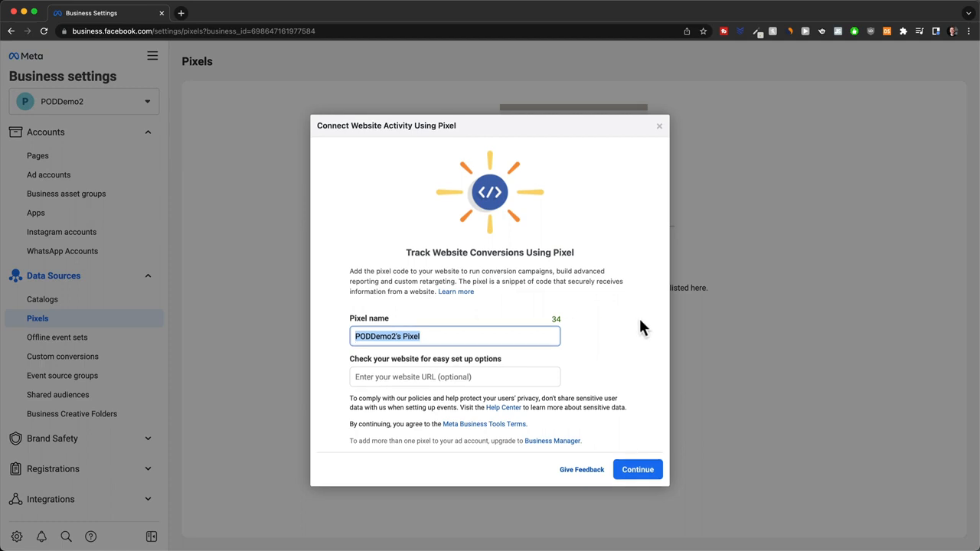
left_click(634, 471)
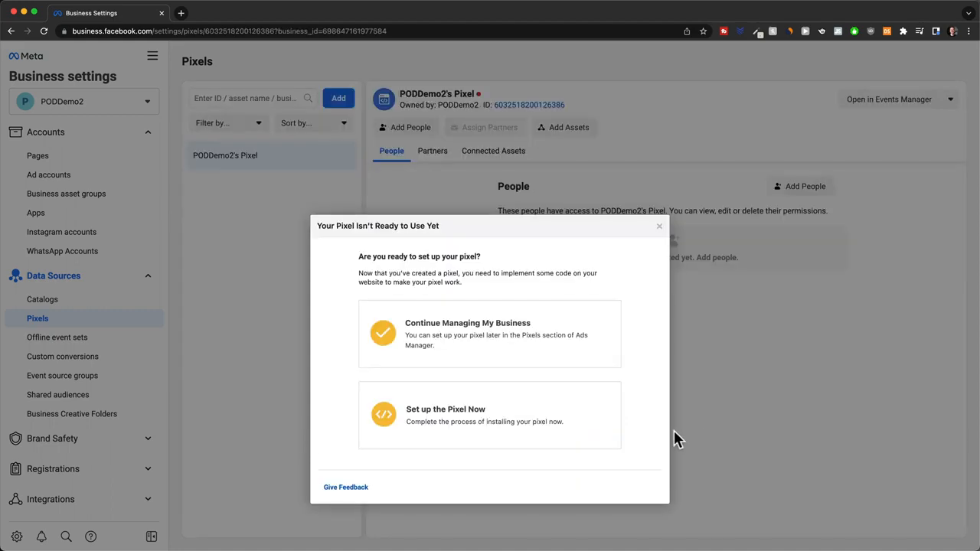
Step: Begin setting up the new pixel through a partner integration, choosing Shopify as the partner
left_click(483, 414)
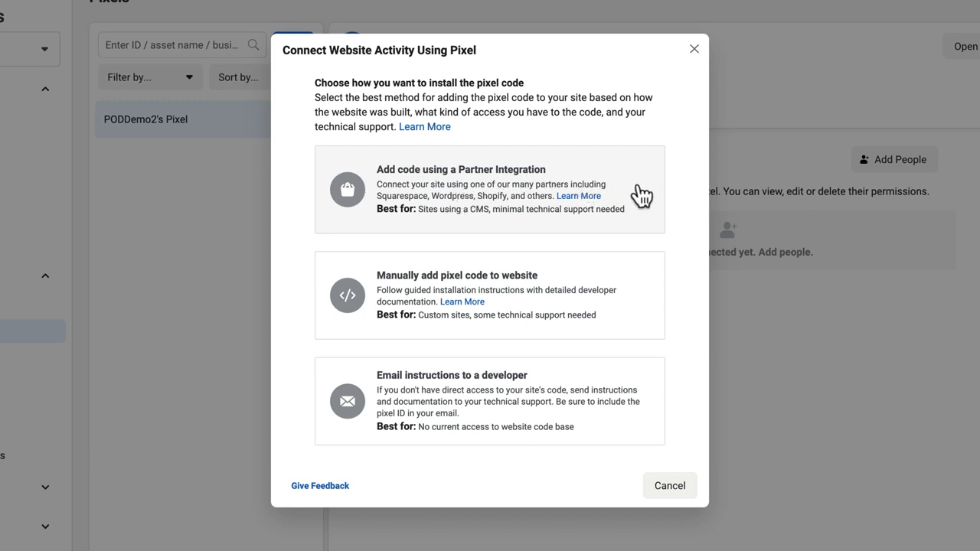
left_click(639, 192)
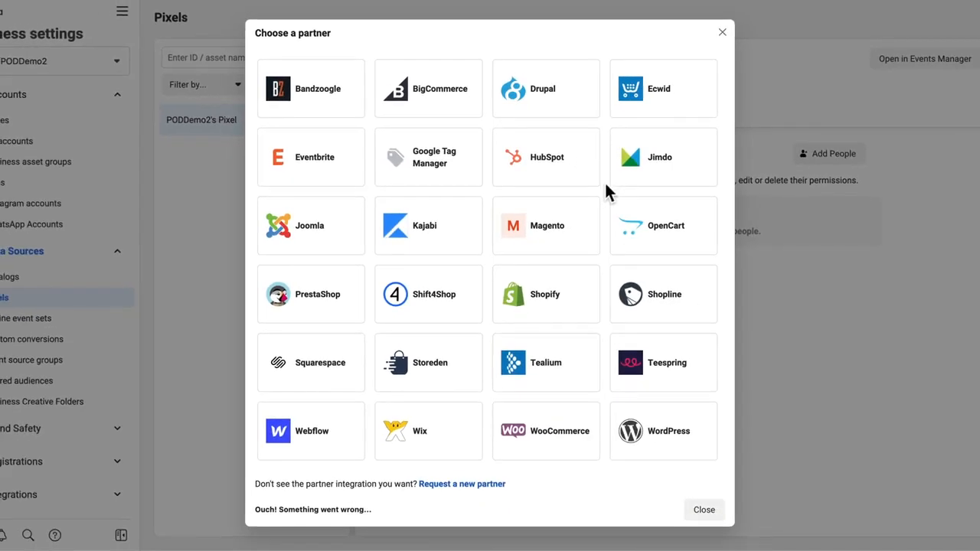
left_click(546, 305)
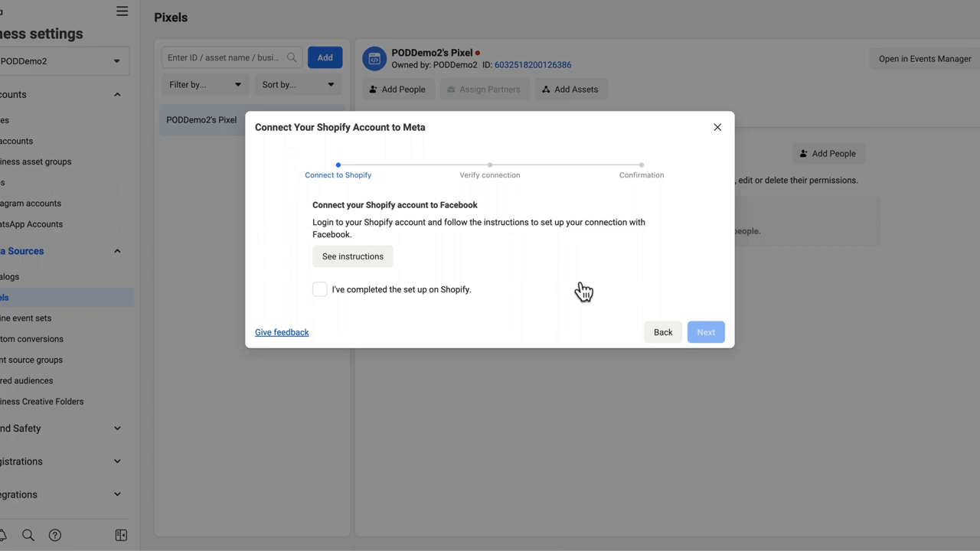
Step: In the Shopify admin, start the Facebook Pixel setup from the online store preferences and add the Facebook sales channel
left_click(236, 17)
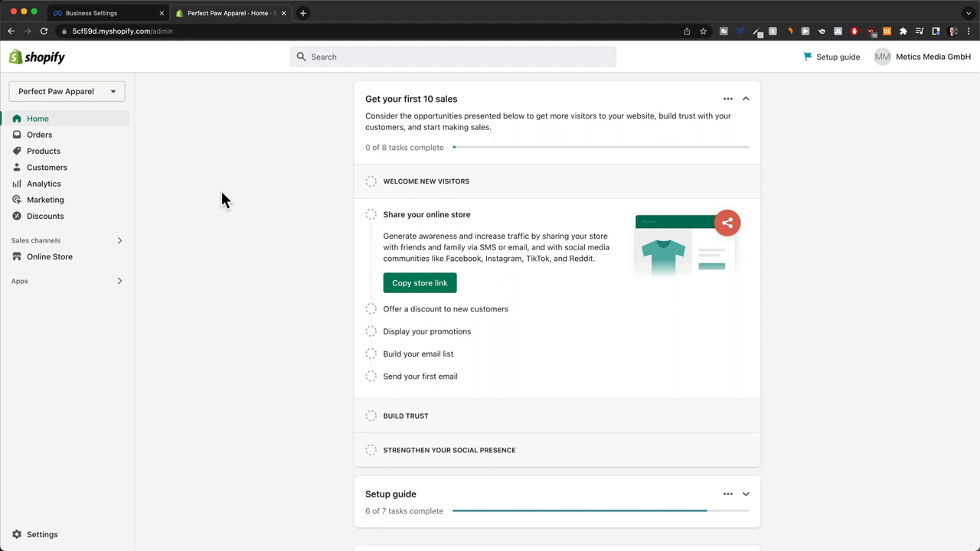
left_click(86, 257)
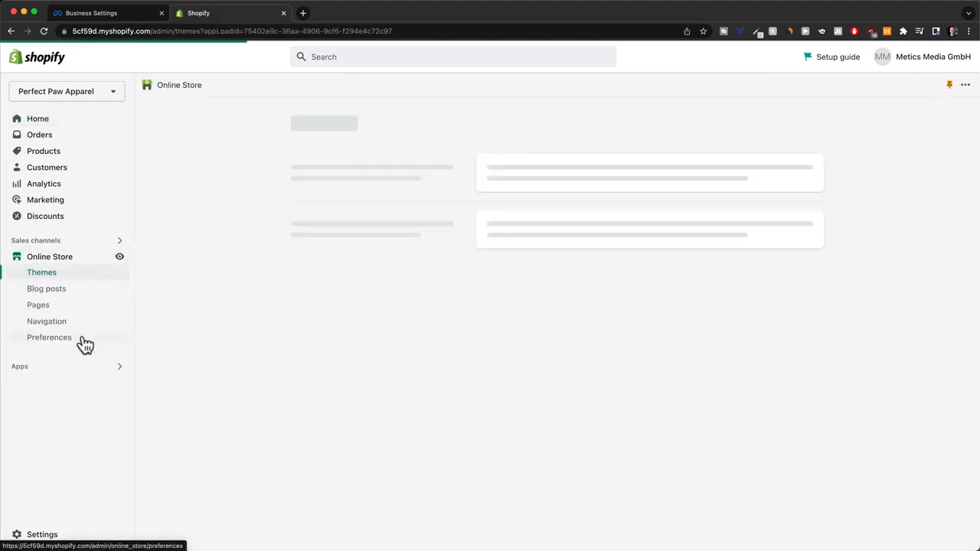
left_click(83, 341)
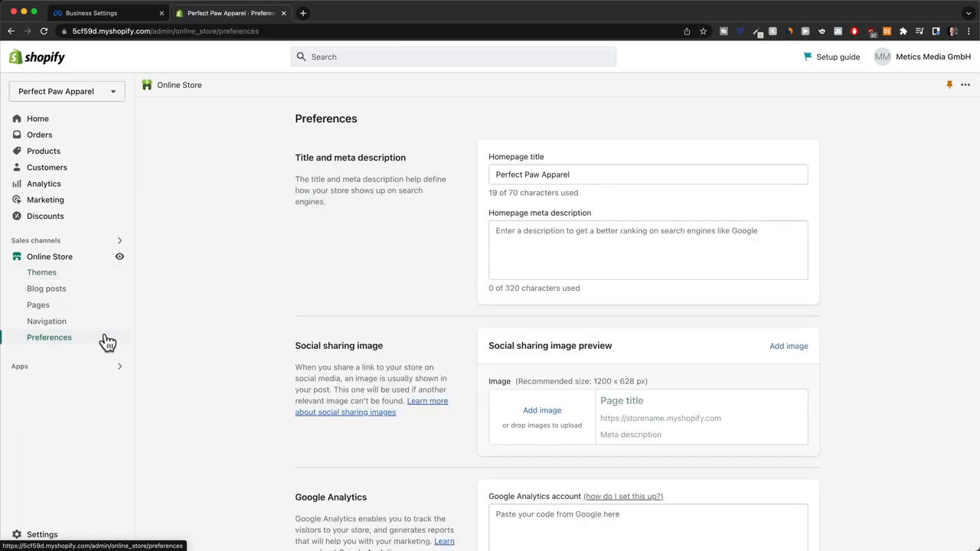
scroll(224, 346, "down", 5)
scroll(223, 341, "down", 2)
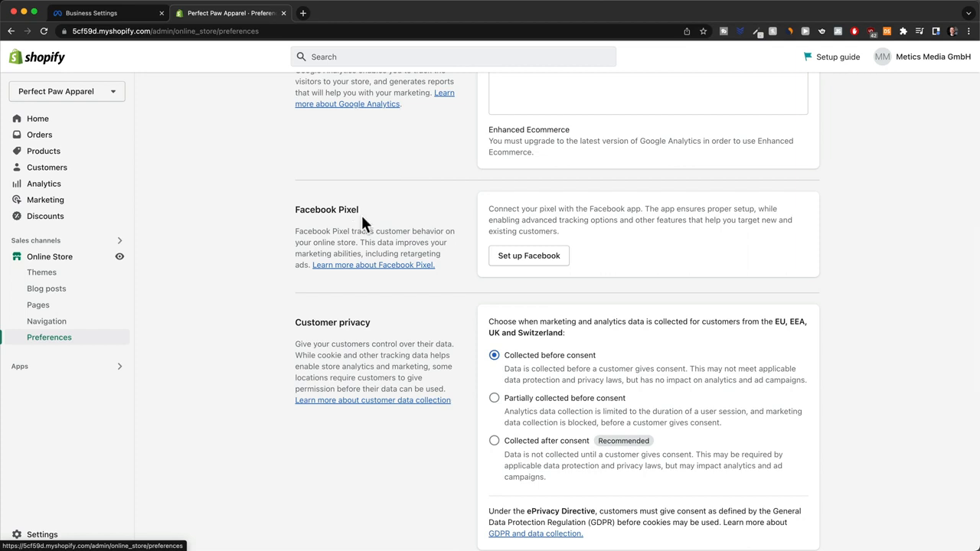
left_click(540, 266)
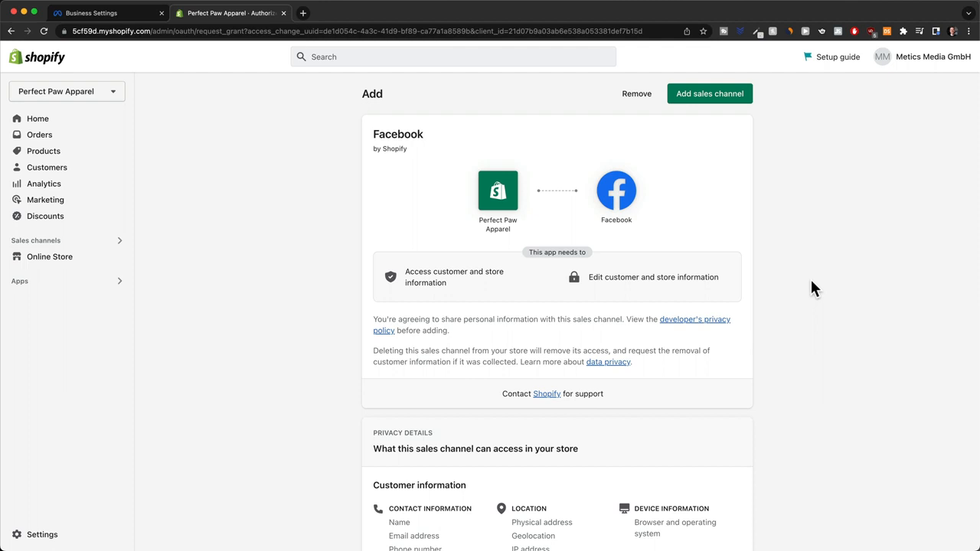
left_click(719, 98)
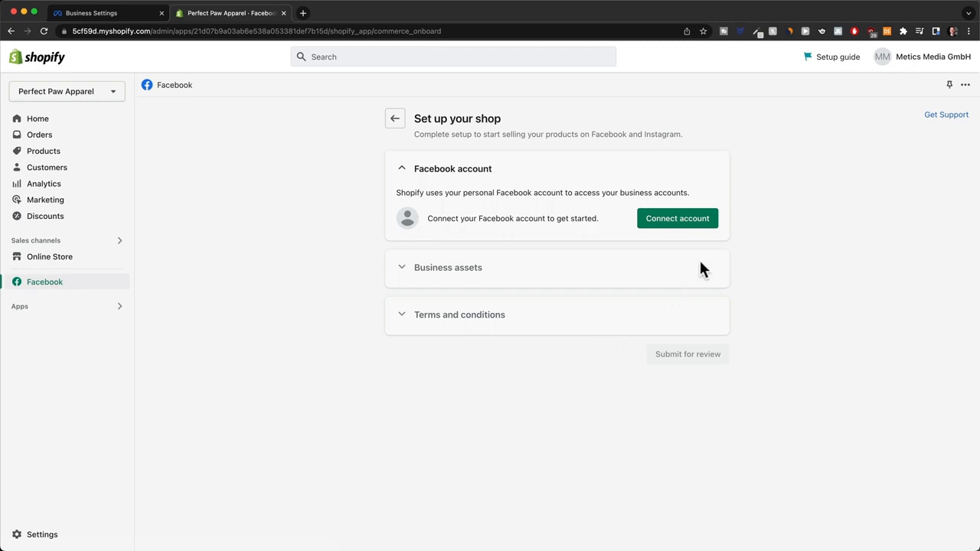
Step: Connect the Facebook account and the Perfect Paw Apparel Store page to the shop, using the PODDemo2 business account
left_click(678, 222)
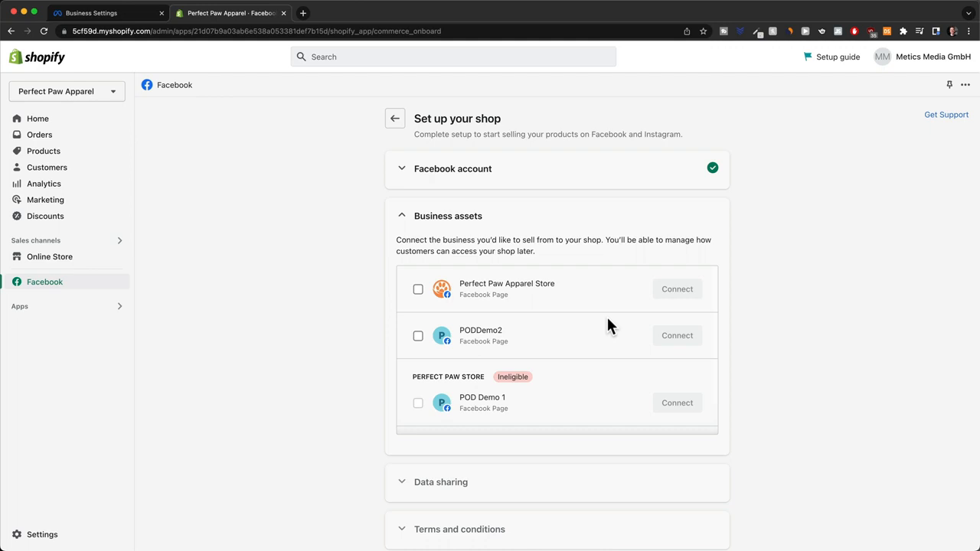
left_click(418, 290)
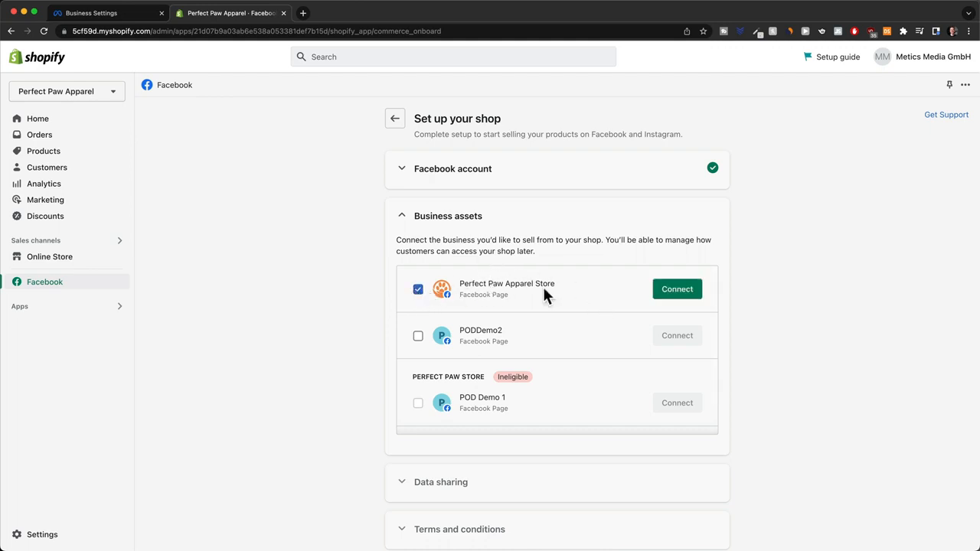
left_click(682, 296)
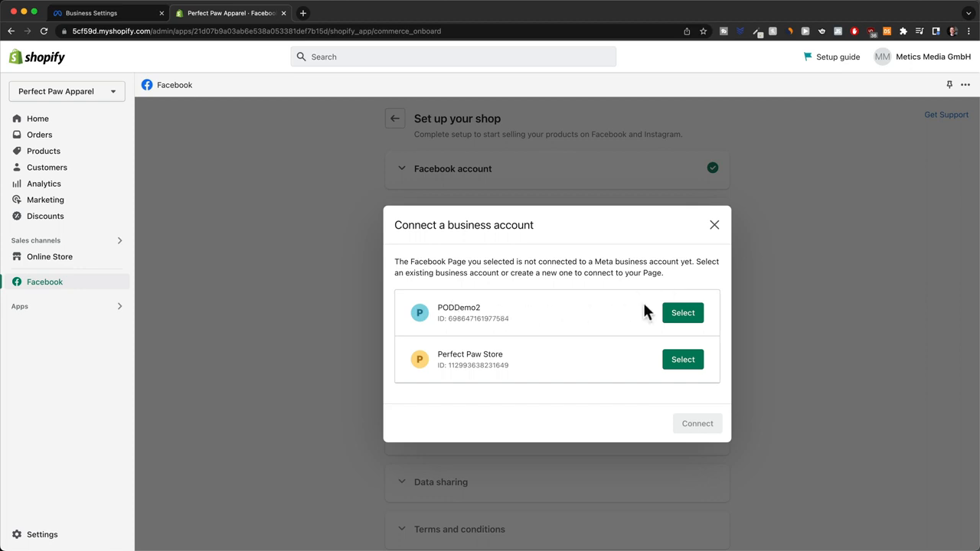
left_click(680, 320)
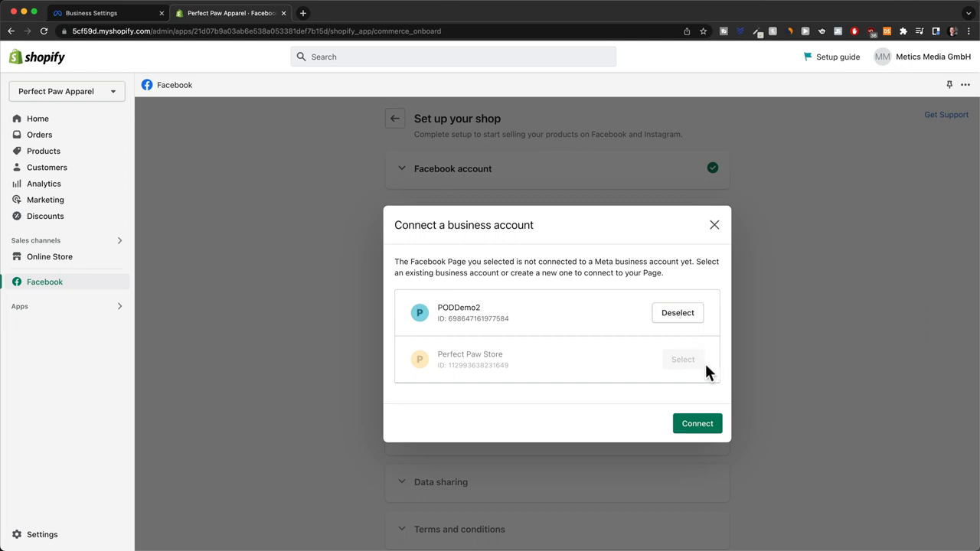
left_click(693, 431)
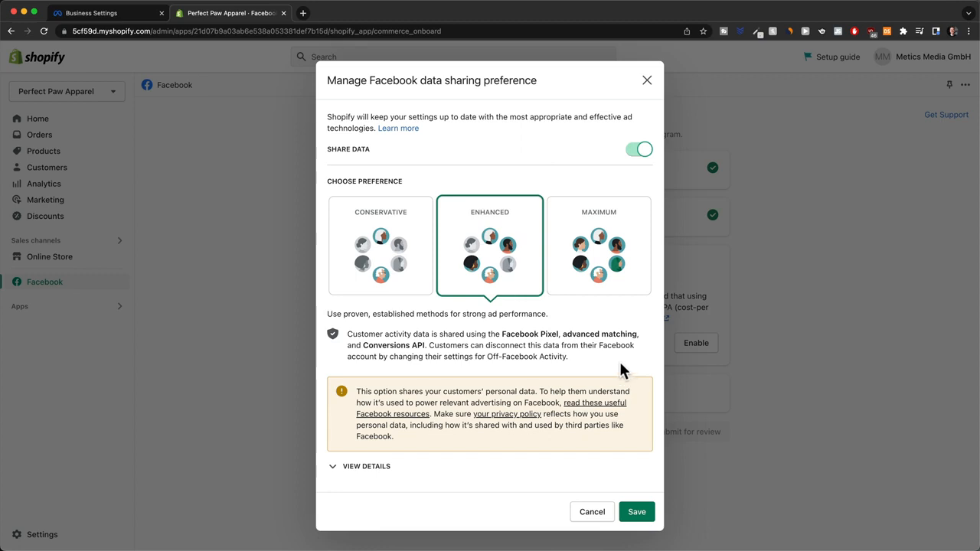
Step: Set the Facebook data sharing preference to Maximum and connect PODDemo2's Pixel for tracking customer behavior
left_click(611, 259)
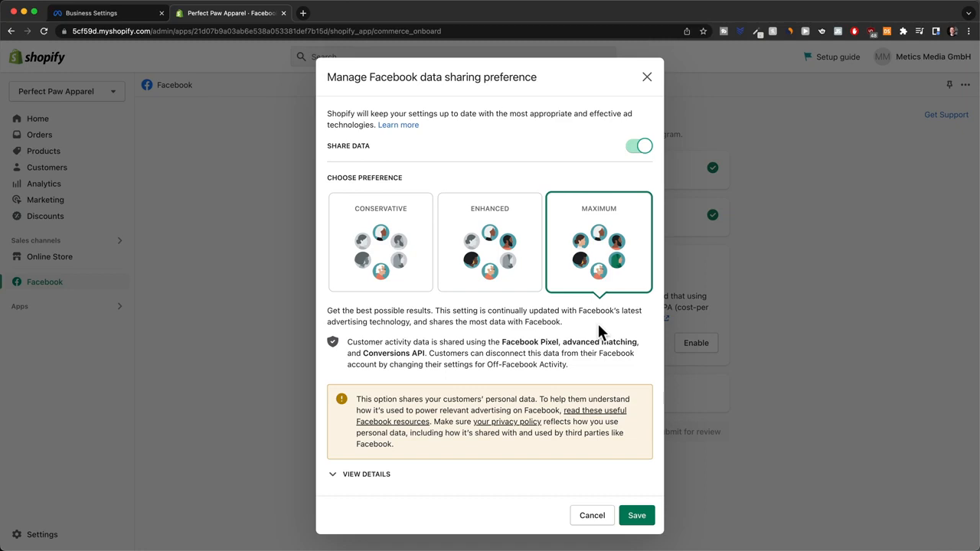
left_click(636, 517)
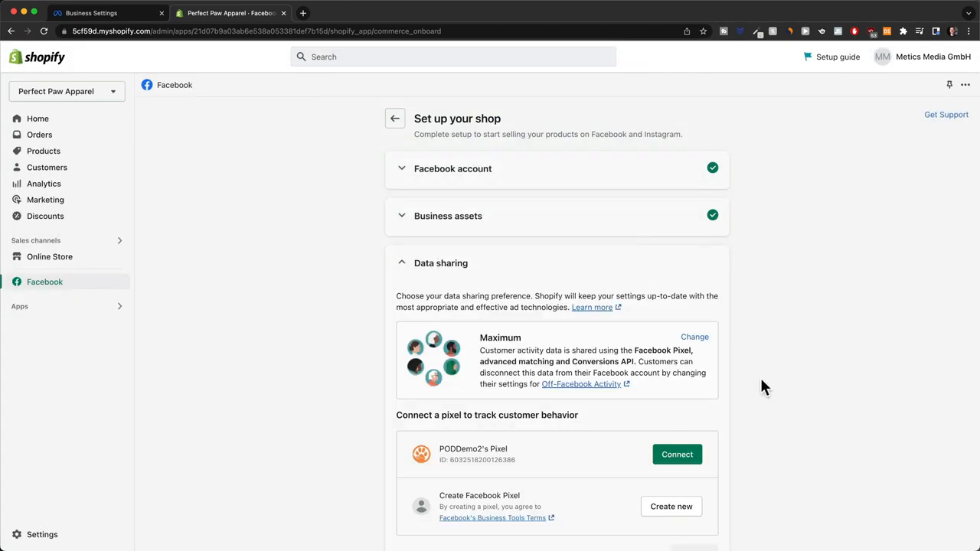
scroll(761, 378, "down", 2)
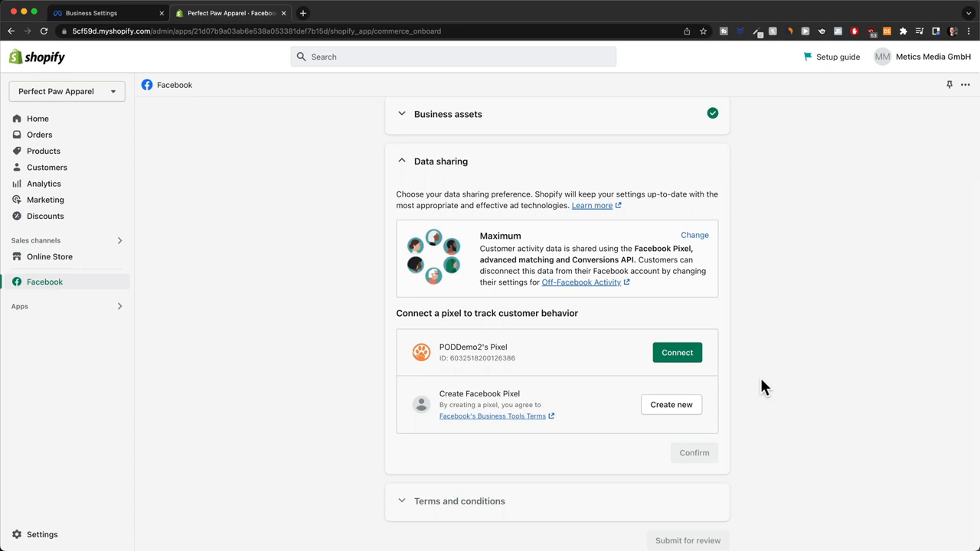
left_click(675, 358)
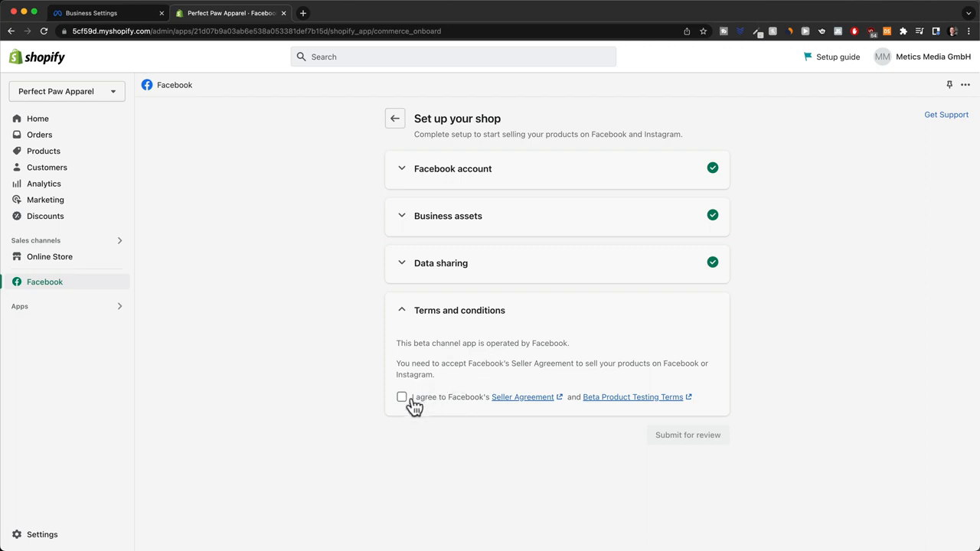
Step: Agree to Facebook's Seller Agreement and Beta Product Testing Terms and submit the shop for review
left_click(401, 398)
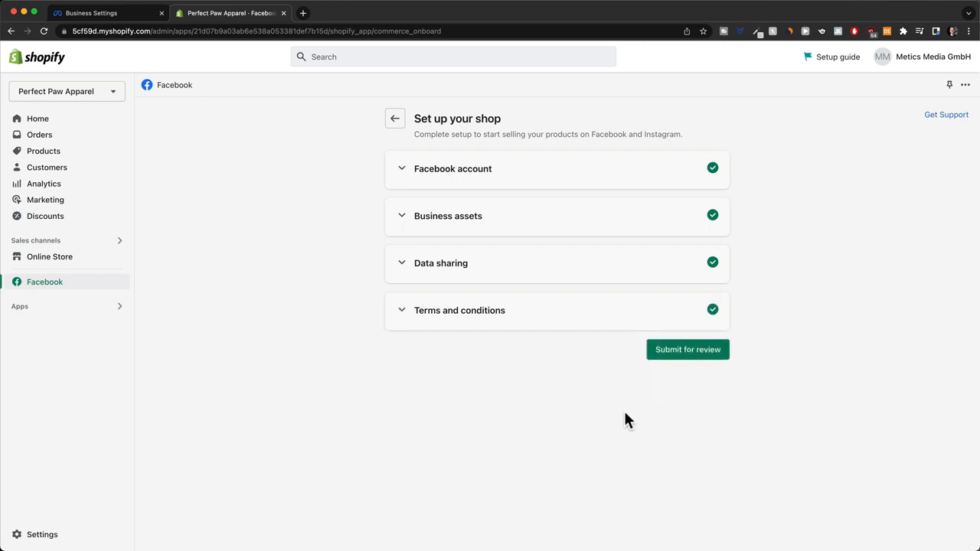
left_click(685, 354)
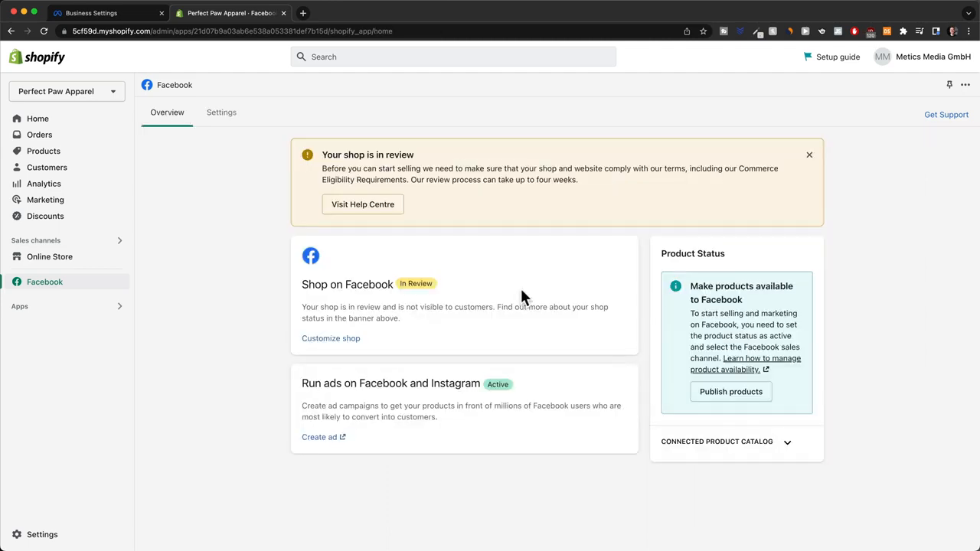
Step: Examine the statuses of the Facebook shop and of running ads in the Facebook channel overview
left_click_drag(321, 155, 480, 230)
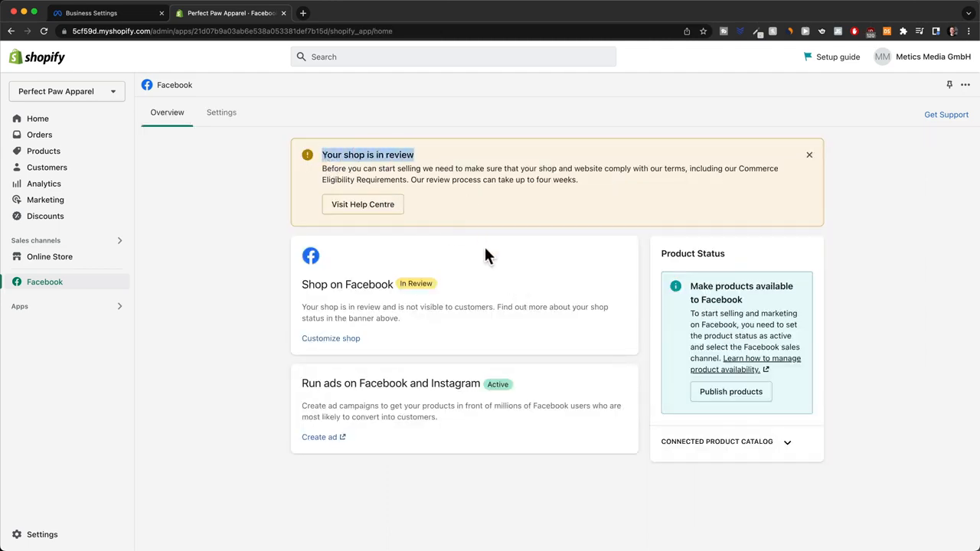
left_click_drag(302, 284, 472, 287)
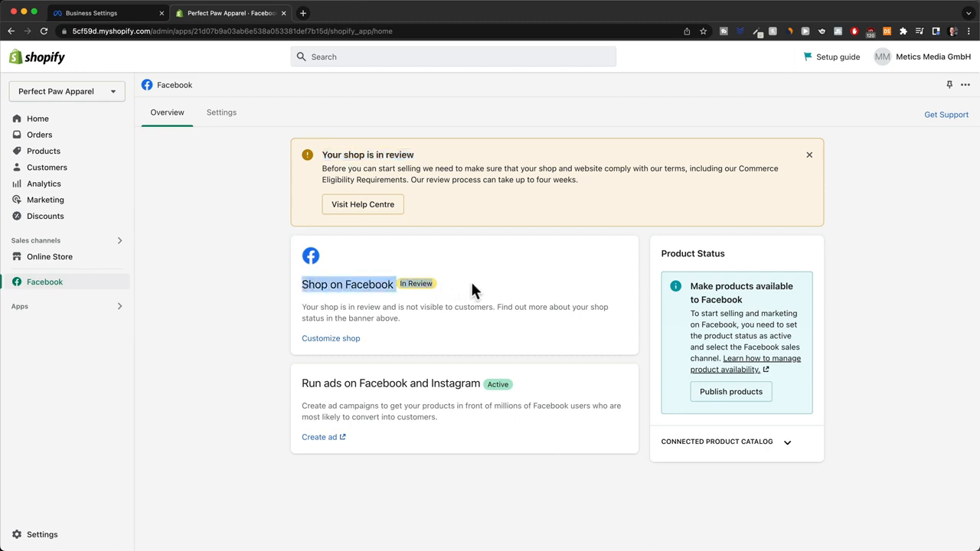
left_click(472, 289)
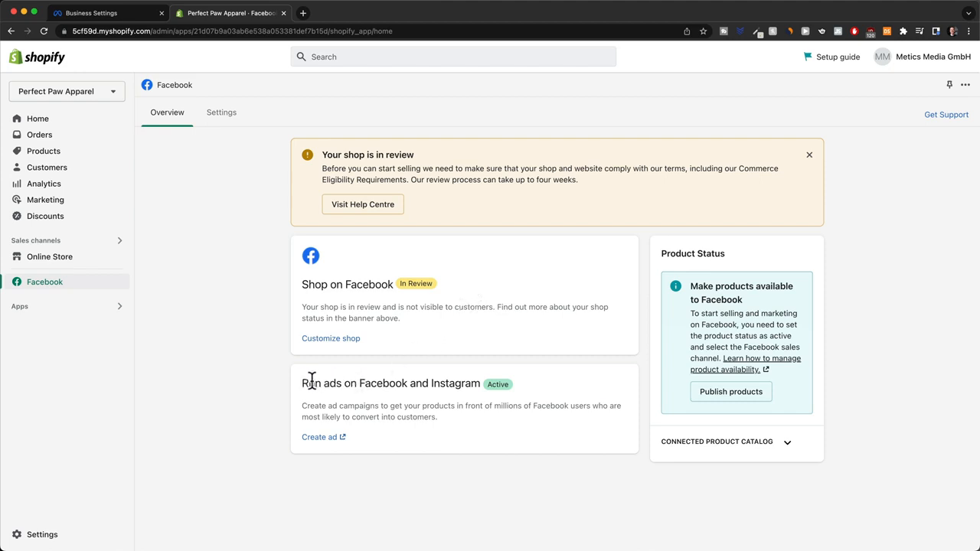
left_click_drag(304, 383, 515, 389)
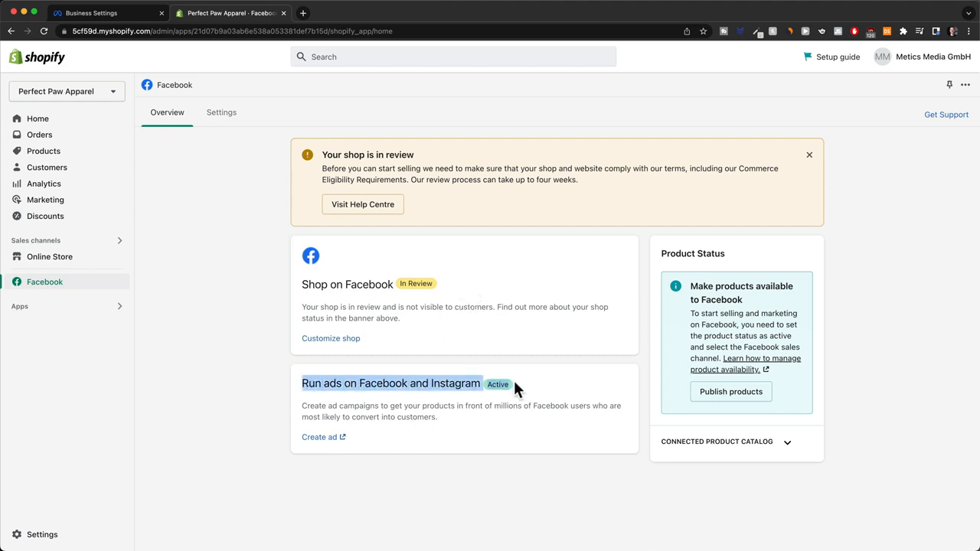
left_click(569, 384)
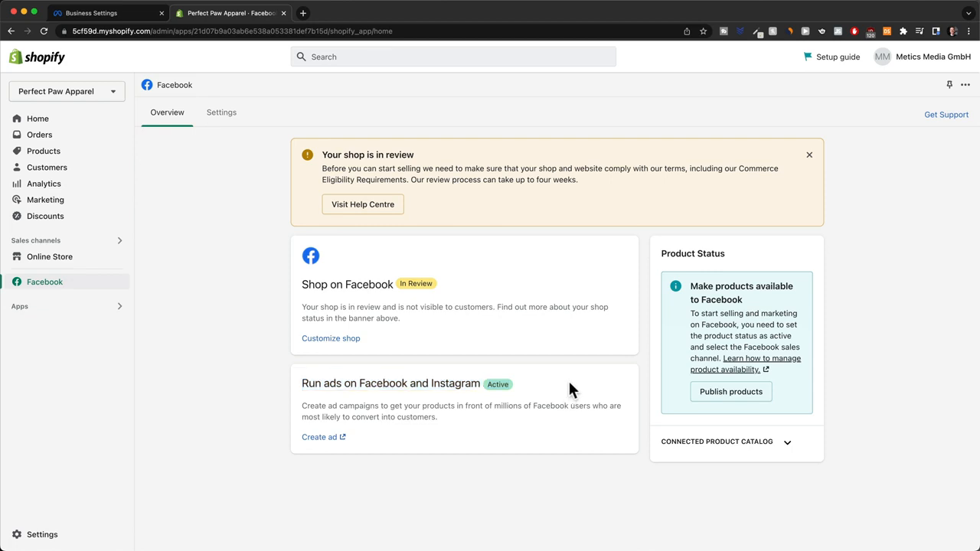
Step: Back in Meta Business settings, mark the Shopify setup as completed and proceed to verifying the pixel connection
key("ctrl+shift+Tab")
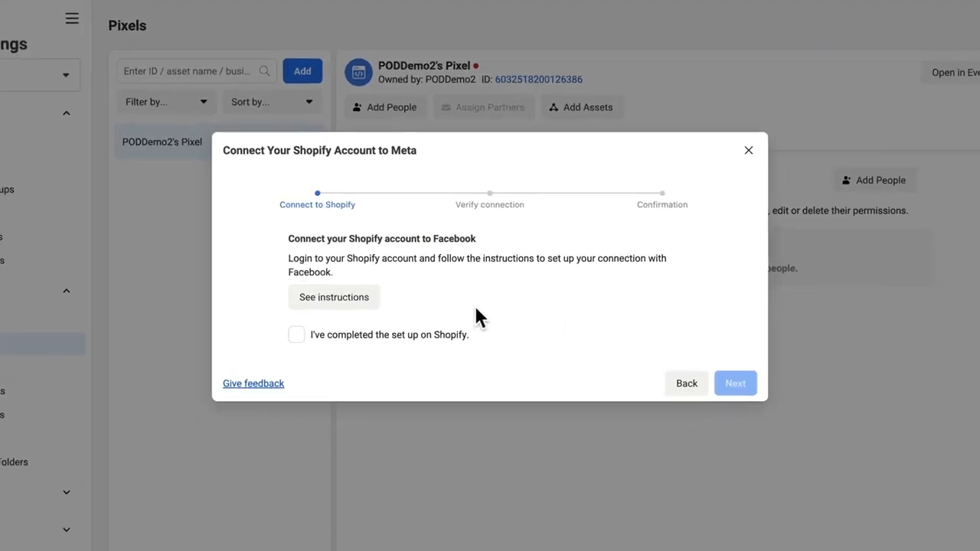
left_click(276, 349)
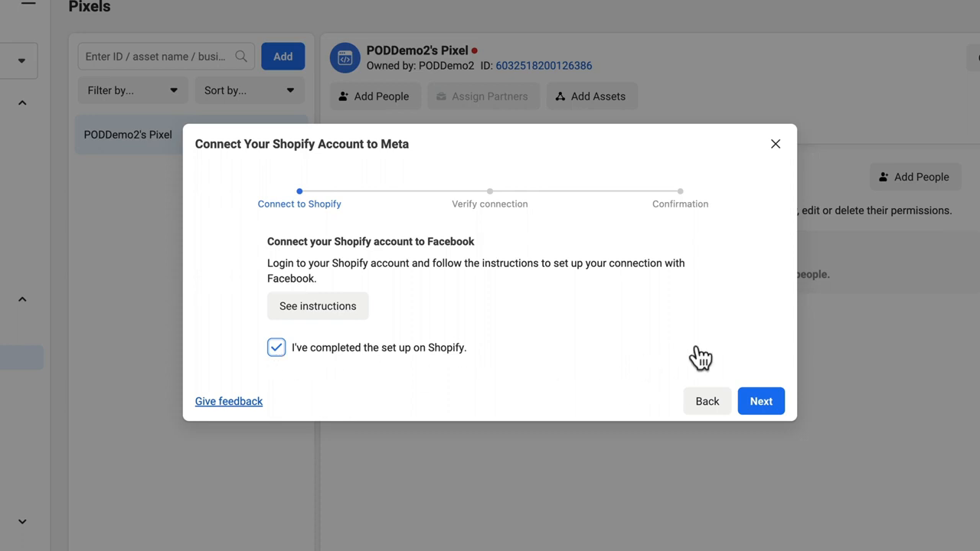
left_click(761, 402)
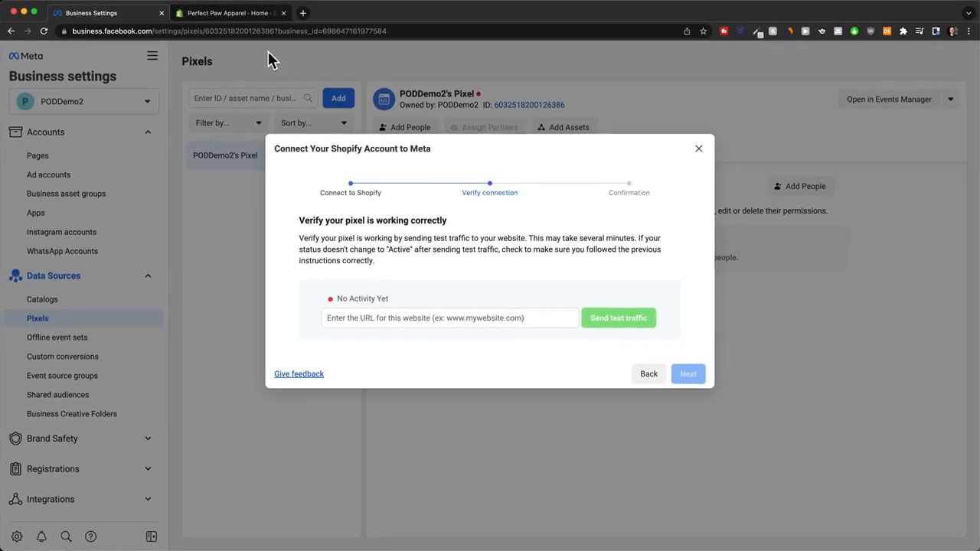
Step: Open the live Perfect Paw Apparel storefront from the Shopify admin and copy its web address
left_click(234, 14)
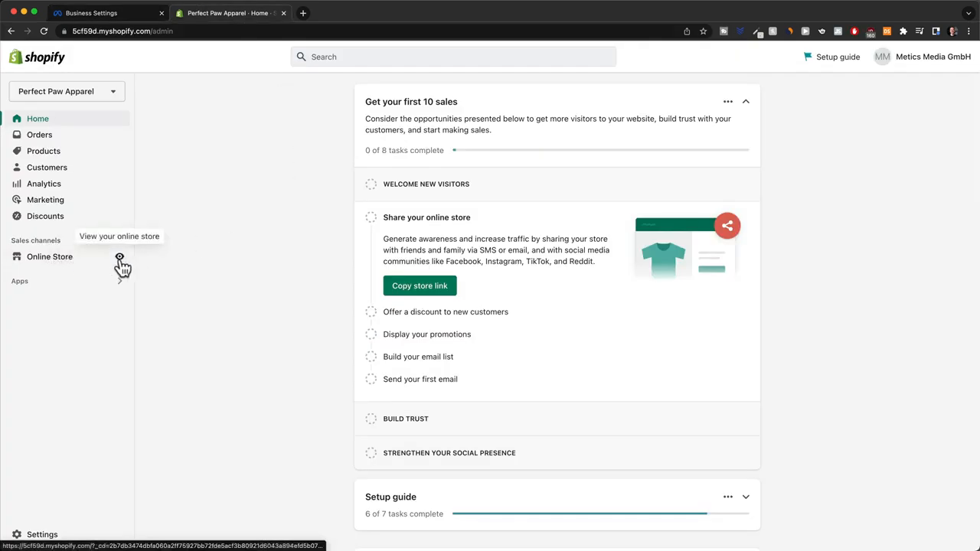
left_click(121, 261)
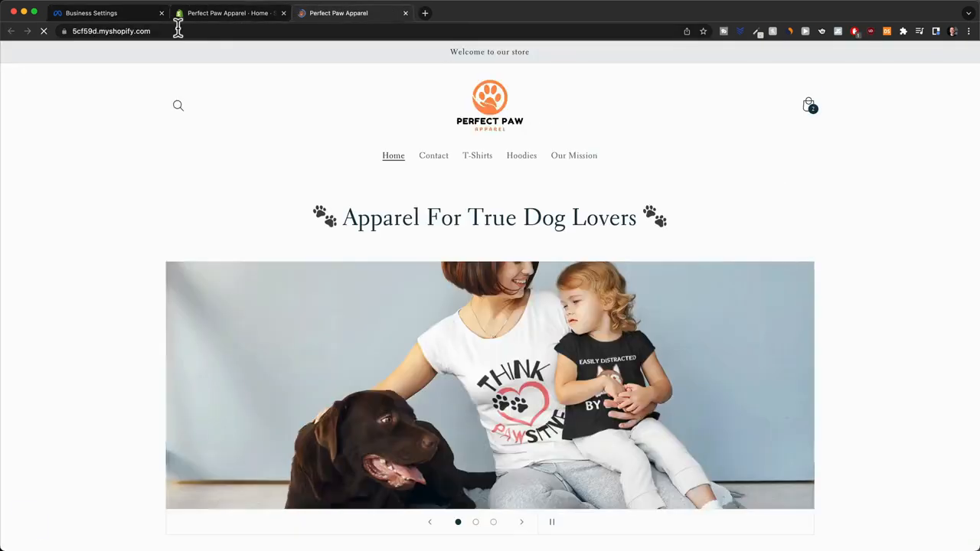
left_click(114, 31)
left_click_drag(113, 31, 61, 35)
key("super+c")
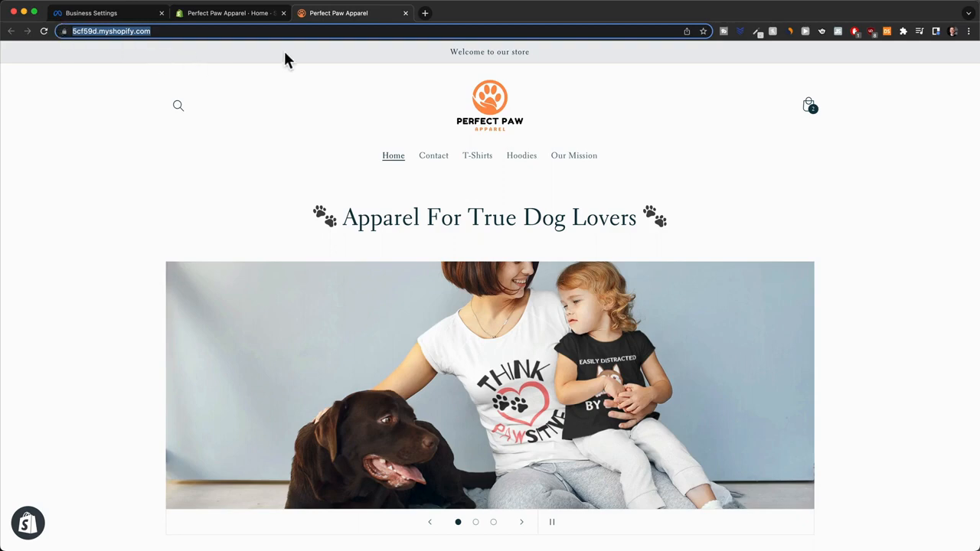
left_click(115, 14)
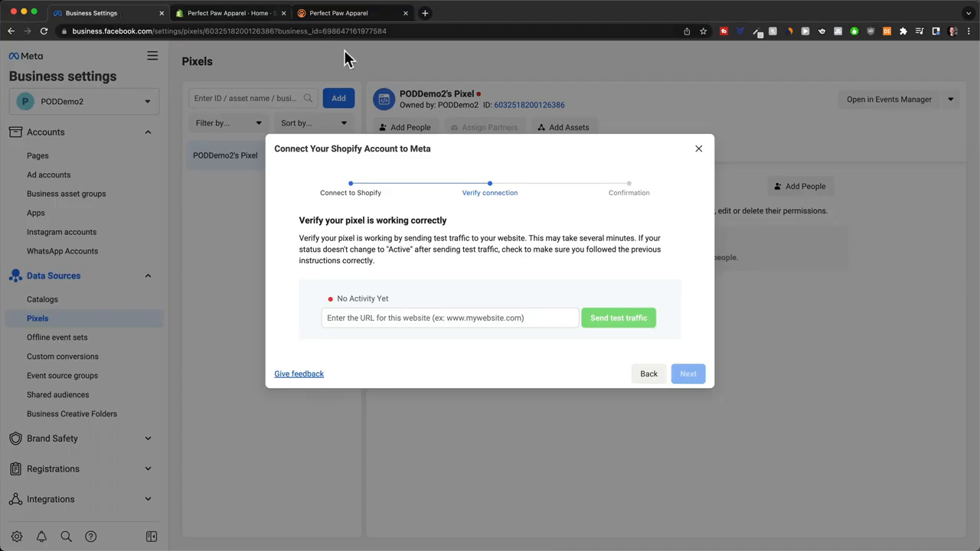
left_click(383, 320)
key("super+v")
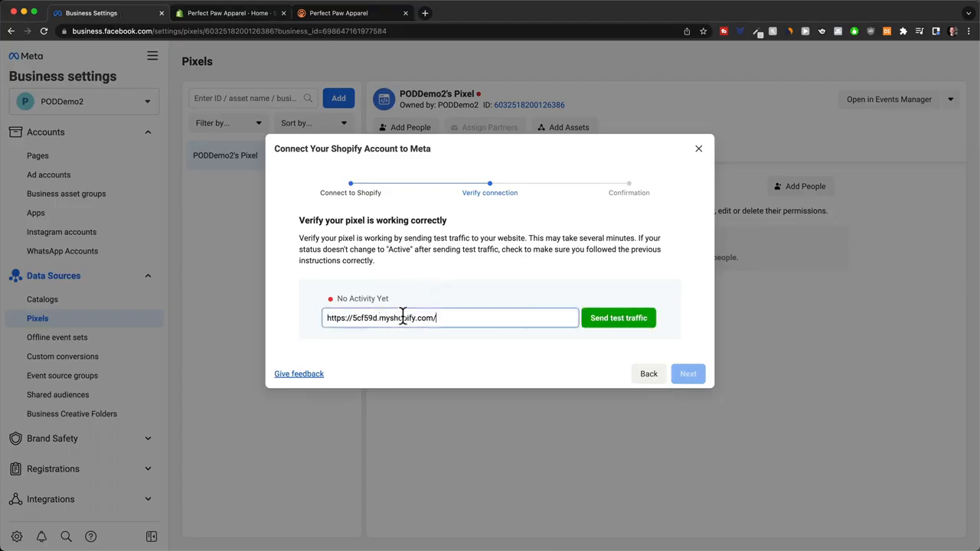
left_click(618, 325)
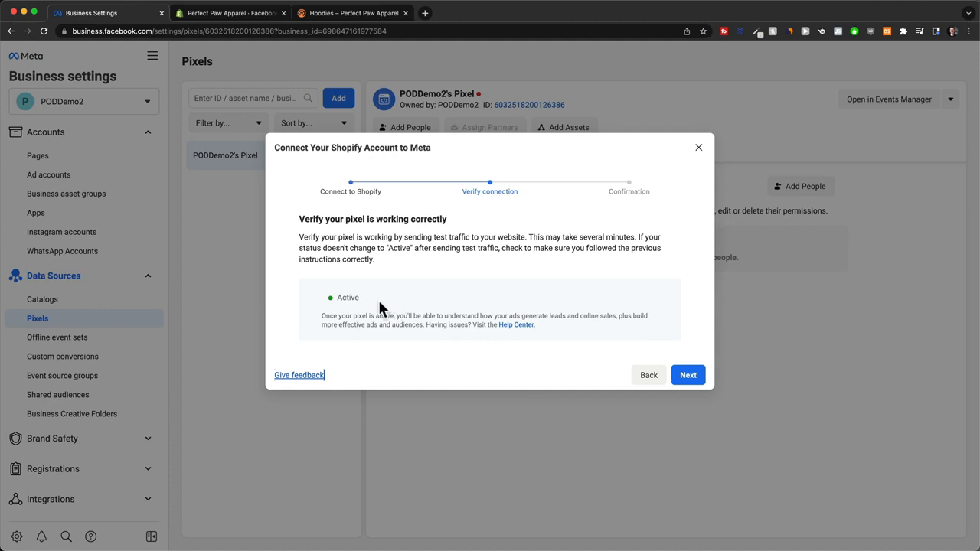
Step: Check the pixel's activity status and finish the Shopify connection setup
left_click_drag(331, 298, 360, 298)
left_click(408, 304)
left_click(697, 379)
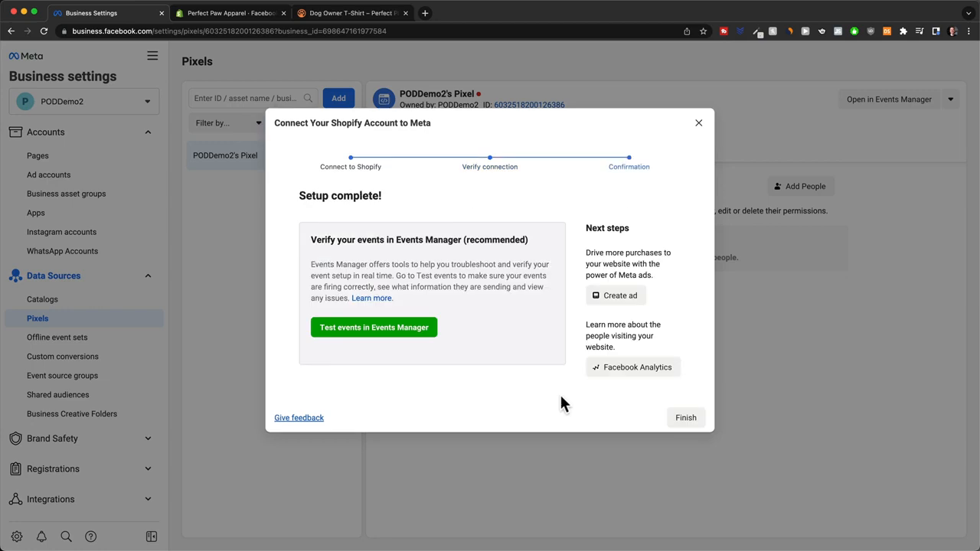
left_click(689, 422)
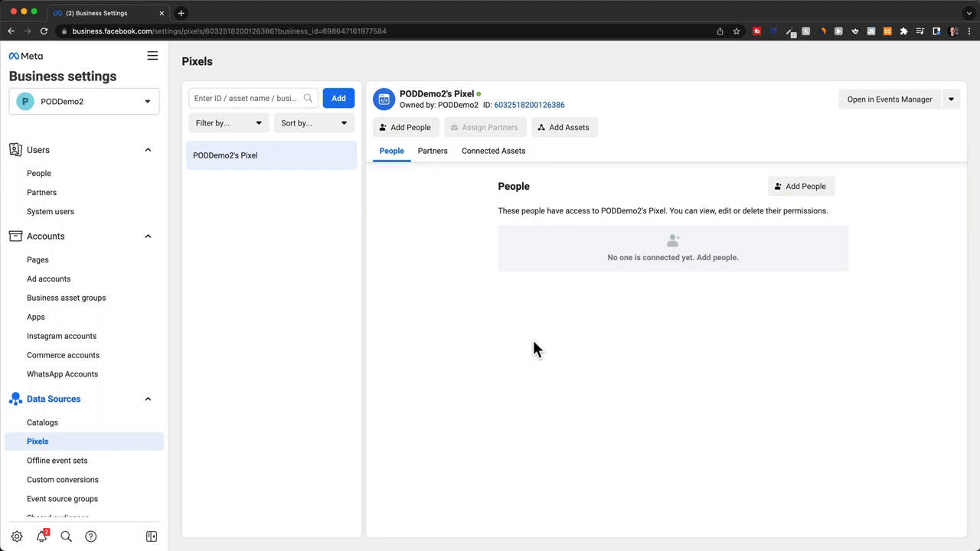
Step: Add the listed person to PODDemo2's Pixel with full Manage Pixel control and finish the assignment
left_click(415, 129)
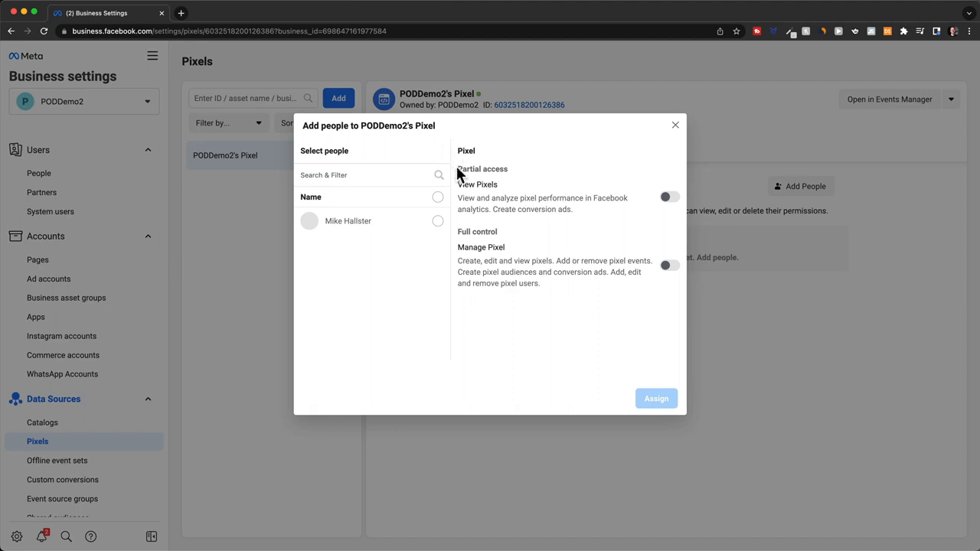
left_click(440, 223)
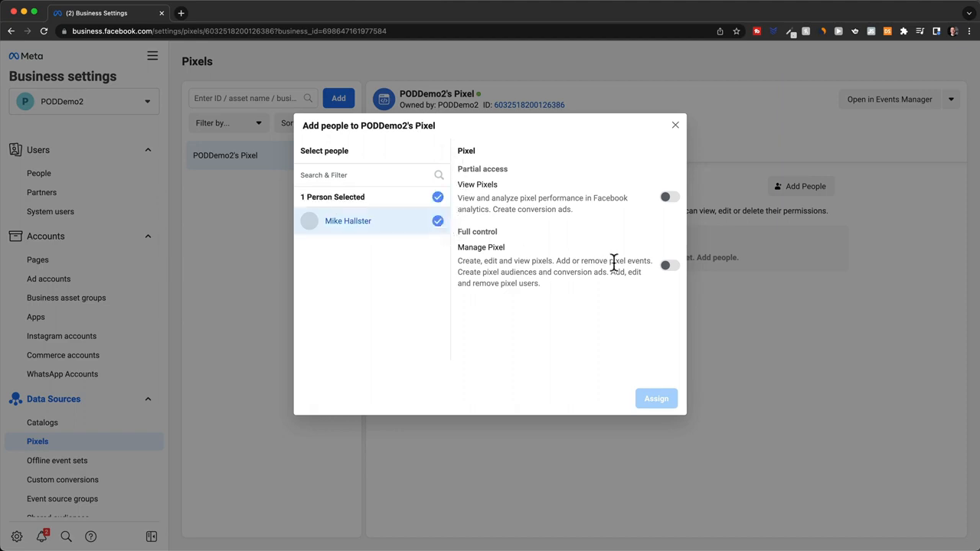
left_click(670, 266)
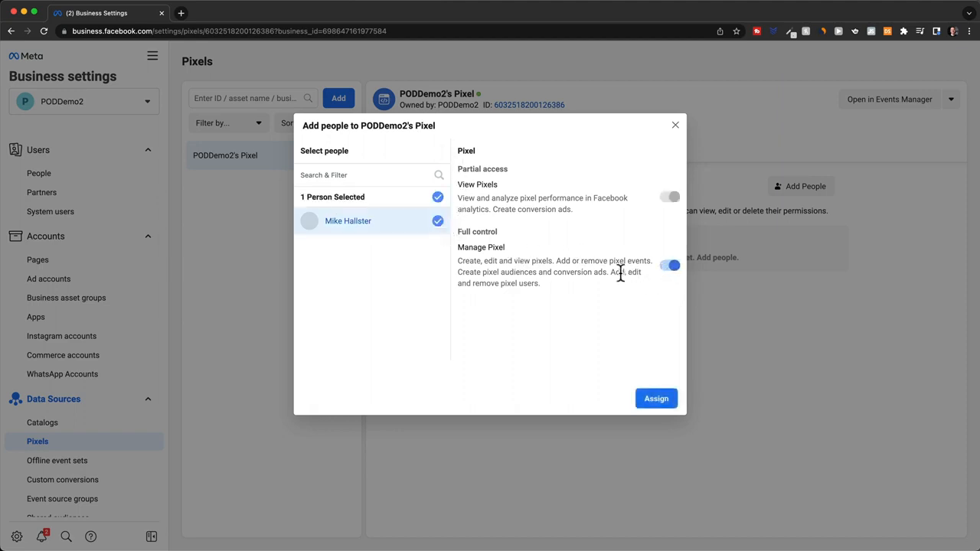
left_click(656, 399)
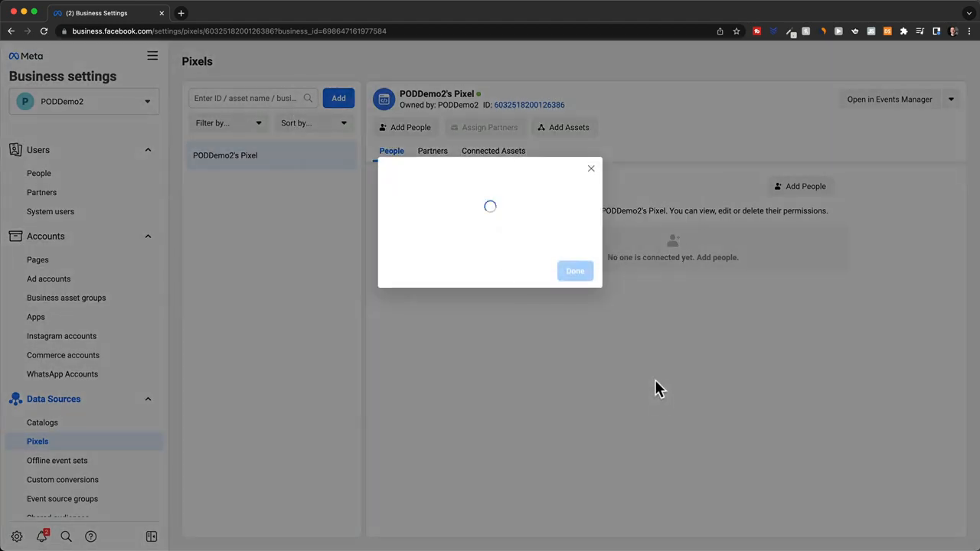
left_click(580, 257)
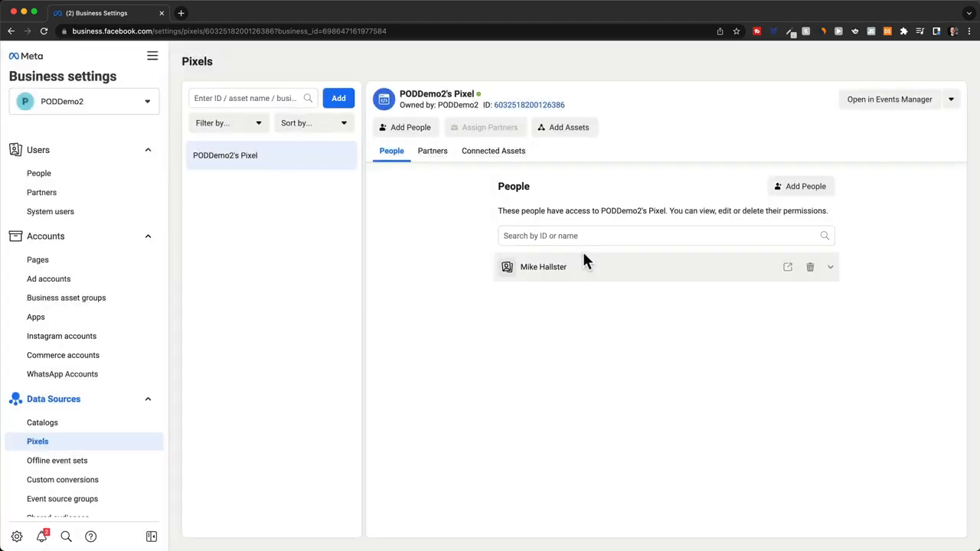
Step: Add the POD Store 2 ad account to PODDemo2's Pixel as a connected asset
left_click(571, 129)
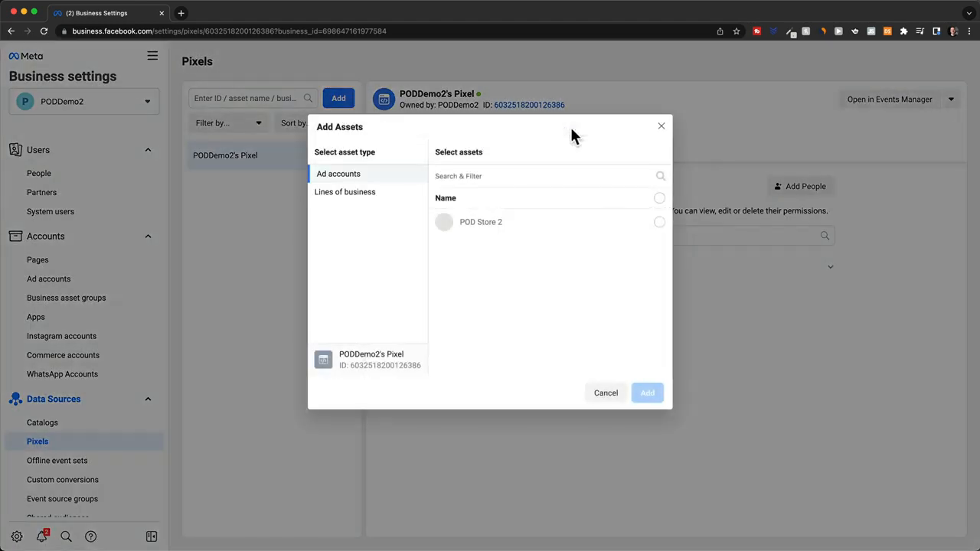
left_click(660, 222)
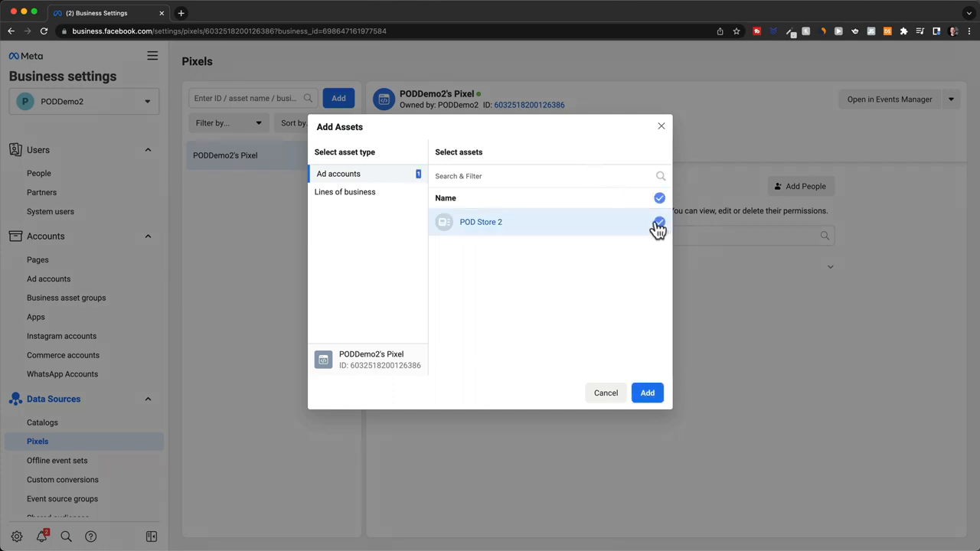
left_click(647, 393)
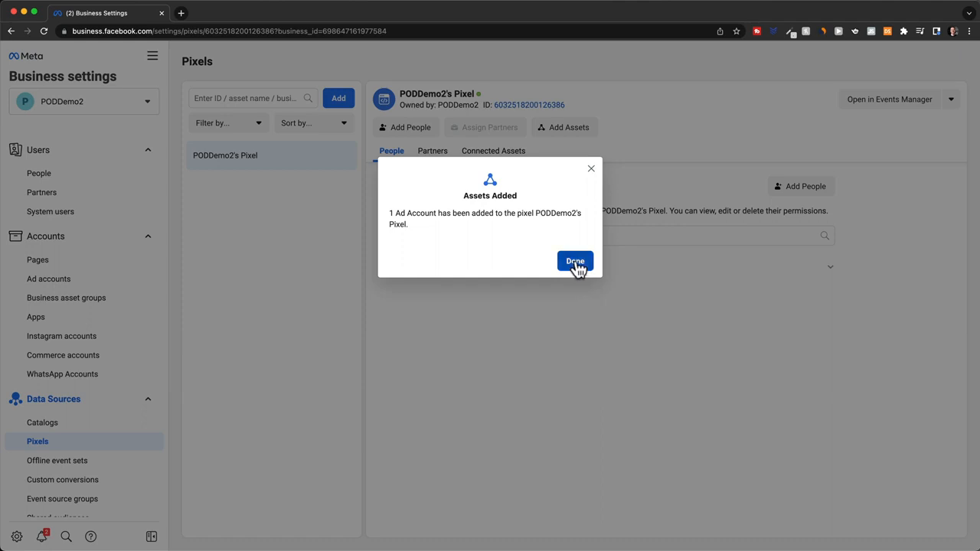
left_click(575, 263)
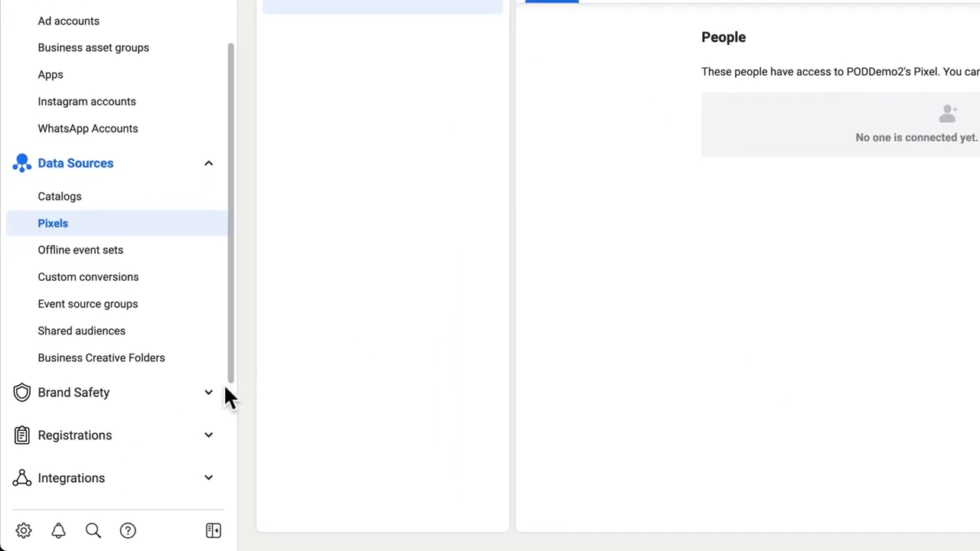
Step: Create a new domain, perfectpawapparel.com, in the Brand Safety domain settings of the business
left_click(208, 397)
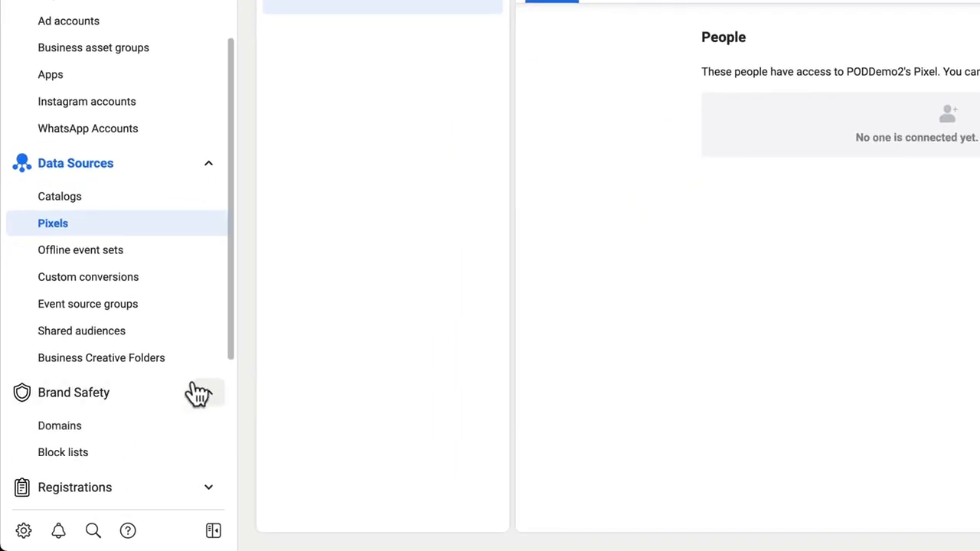
left_click(94, 429)
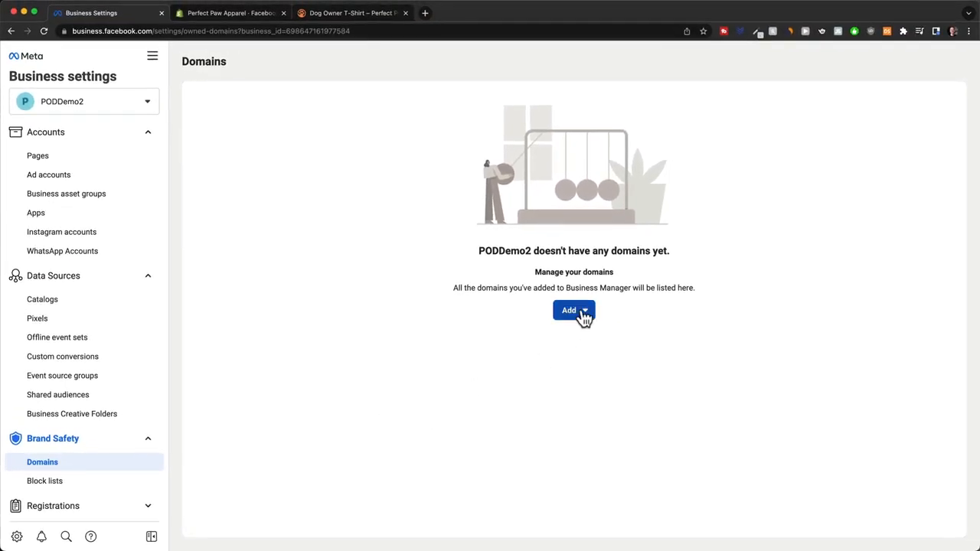
left_click(584, 316)
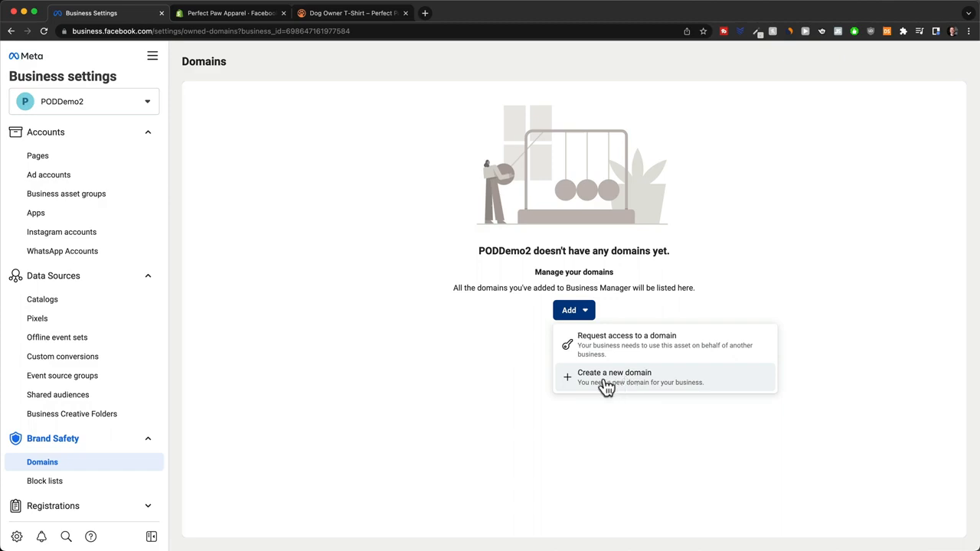
left_click(642, 378)
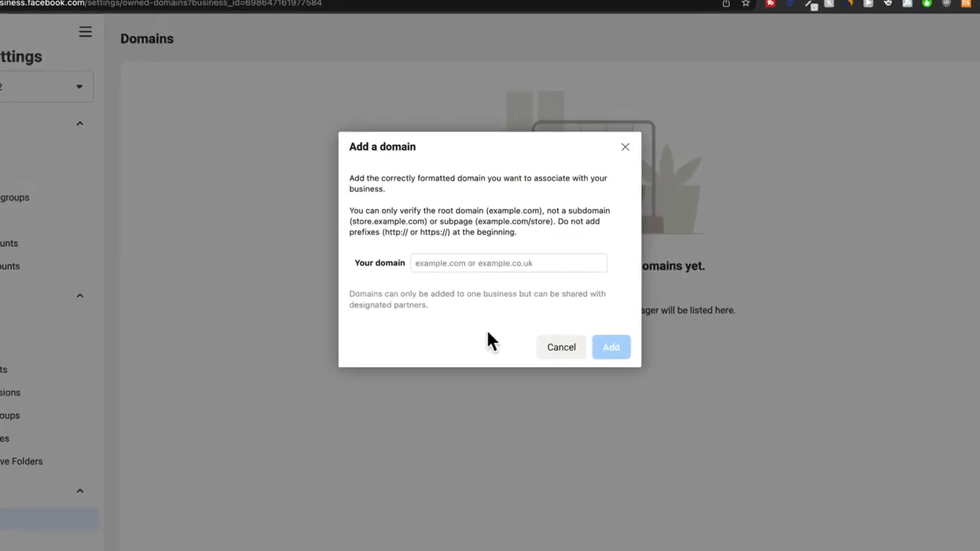
left_click(446, 248)
type("perfectpawapparel.com")
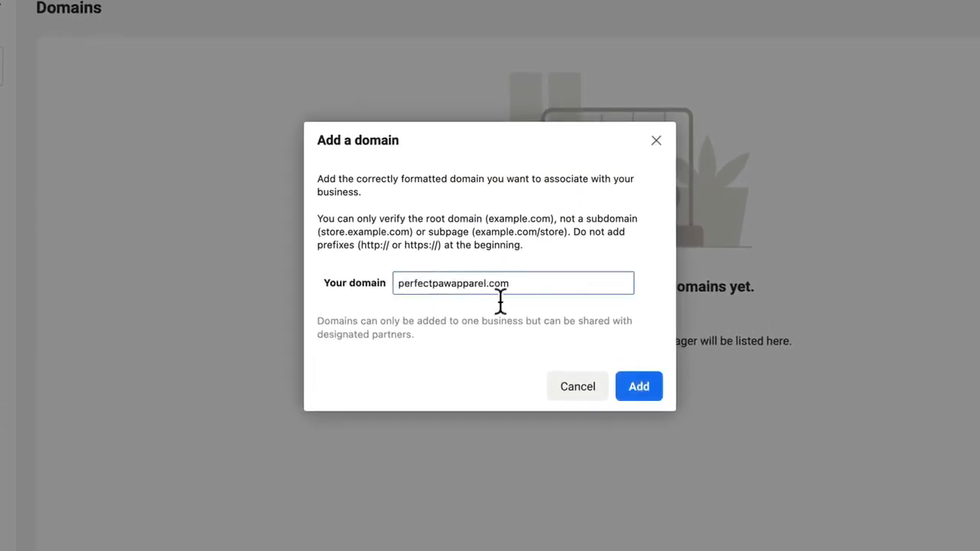
left_click(640, 388)
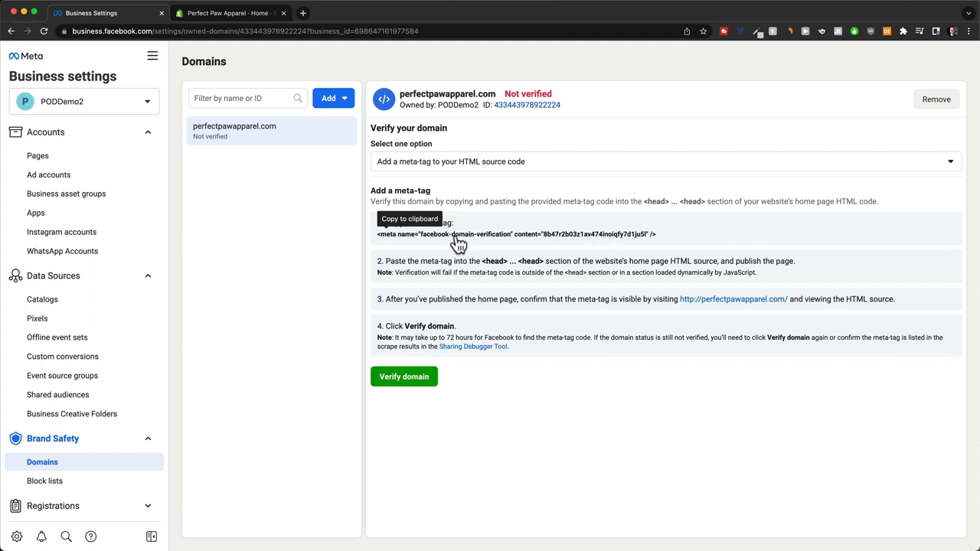
Step: Copy the domain-verification meta-tag and open theme.liquid in the code editor of the Shopify store's theme
left_click(496, 239)
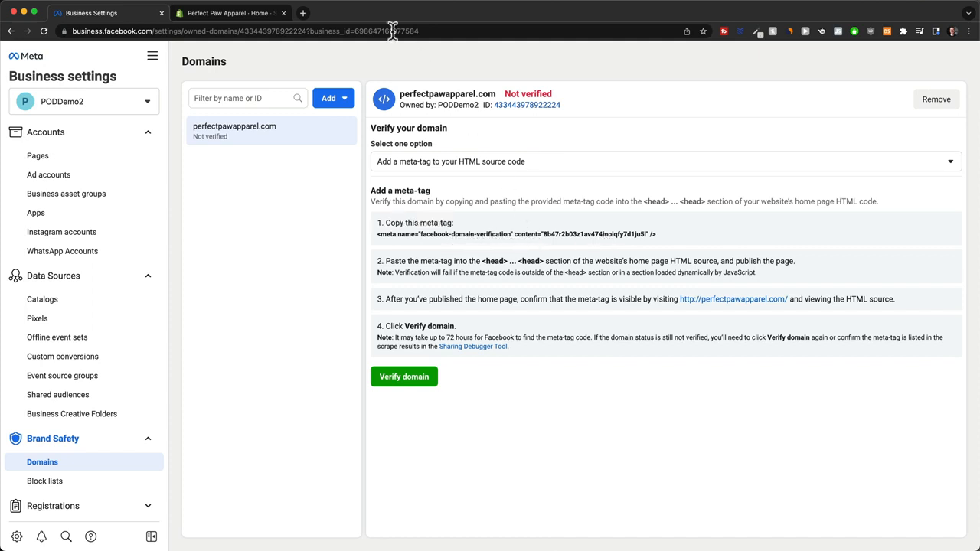
left_click(235, 18)
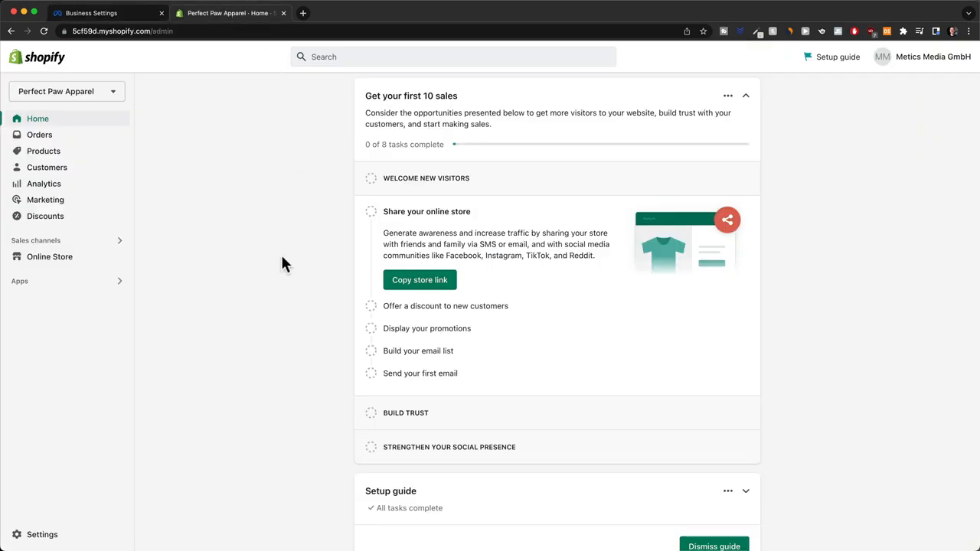
left_click(81, 258)
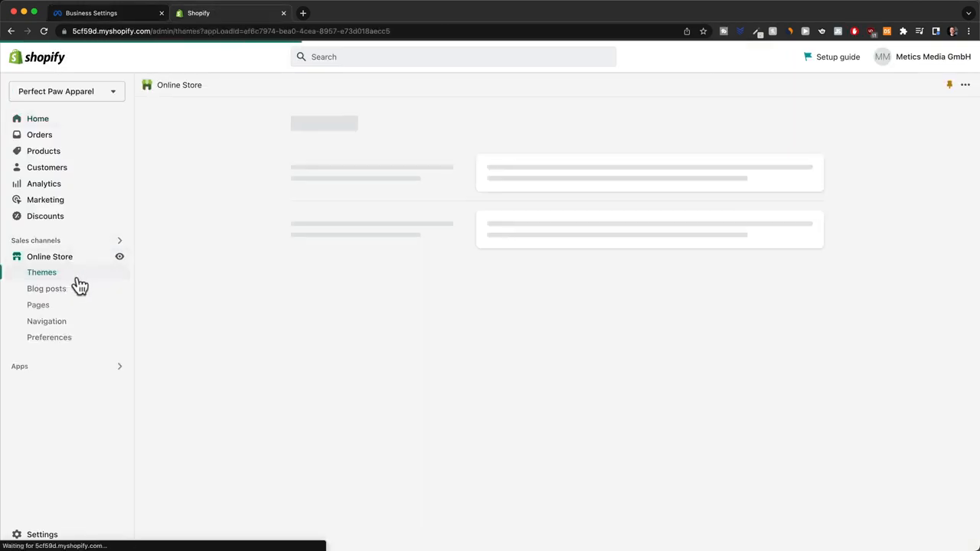
left_click(738, 179)
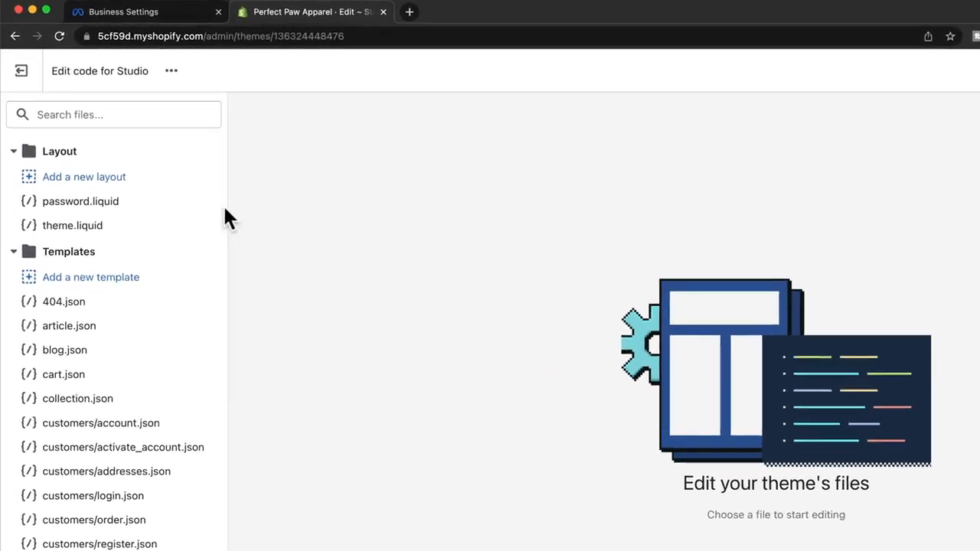
left_click(142, 228)
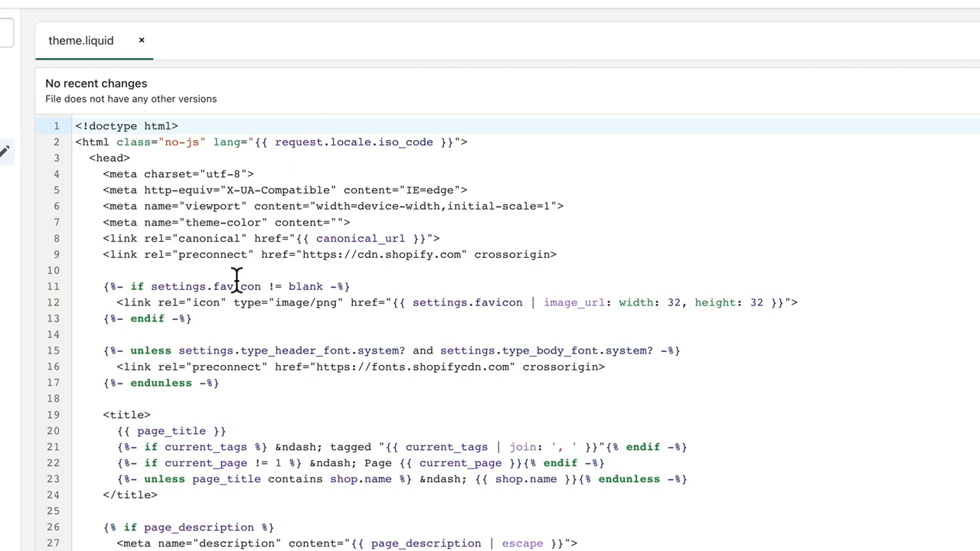
Step: Paste the Facebook domain-verification meta-tag on a new line directly below the opening <head> tag in theme.liquid and save the file
left_click_drag(88, 158, 127, 158)
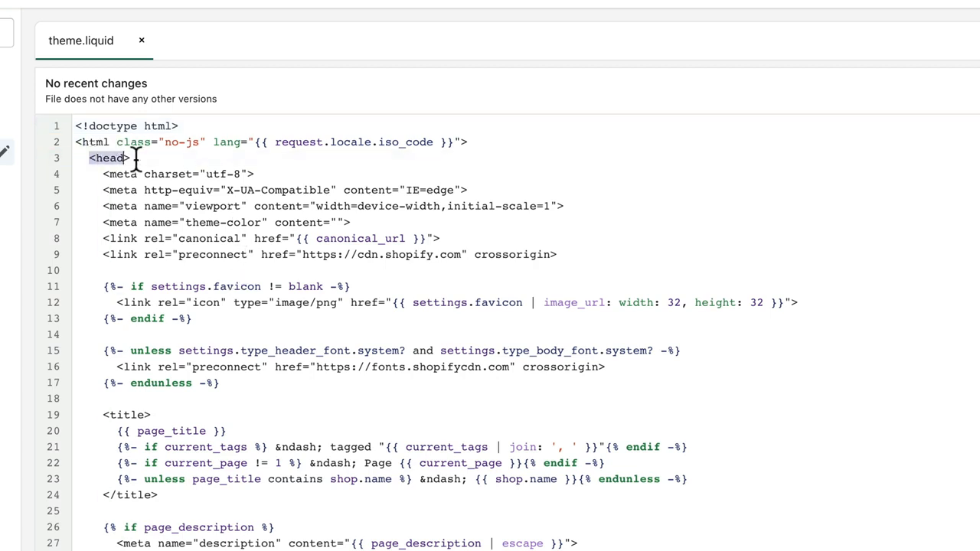
left_click(155, 158)
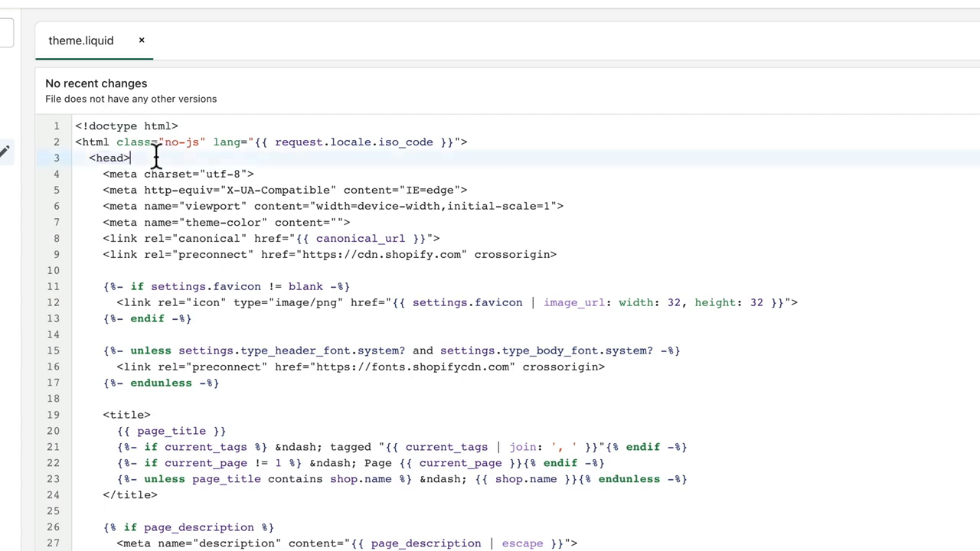
key("Return")
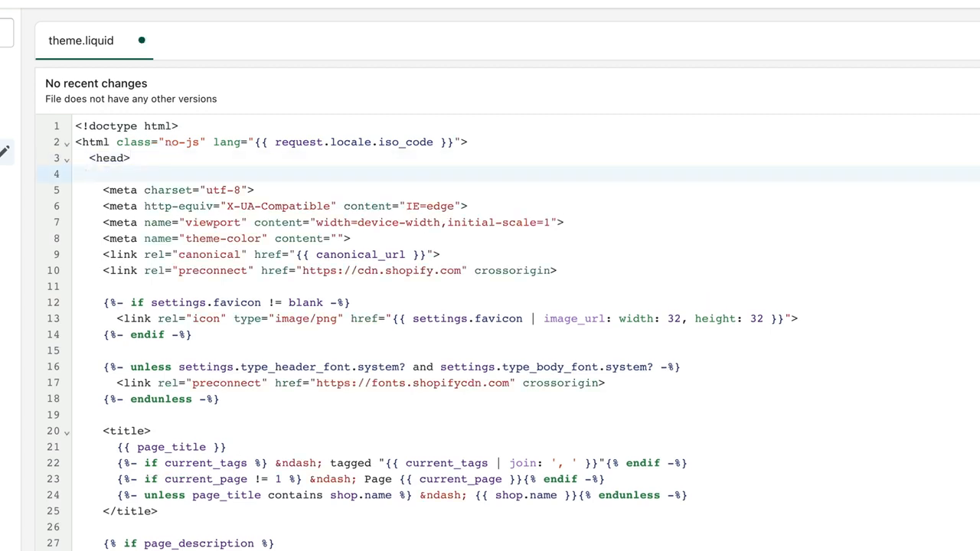
key("ctrl+v")
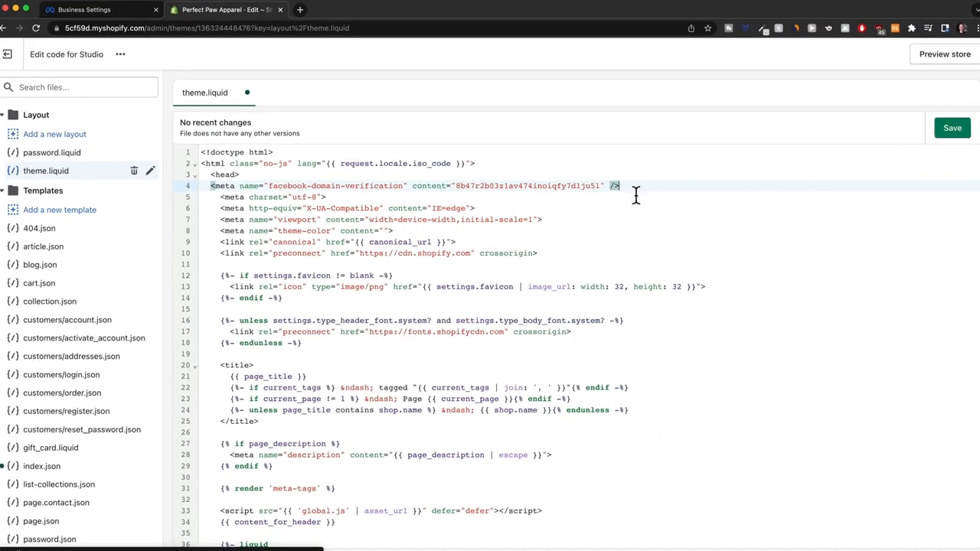
left_click(952, 132)
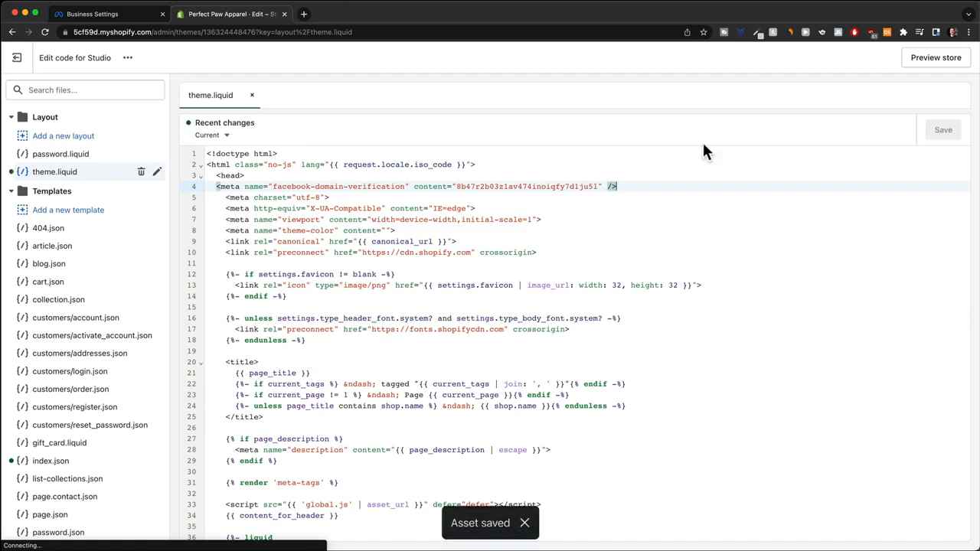
Step: Back in Meta Business settings, verify the perfectpawapparel.com domain and close the confirmation
left_click(113, 15)
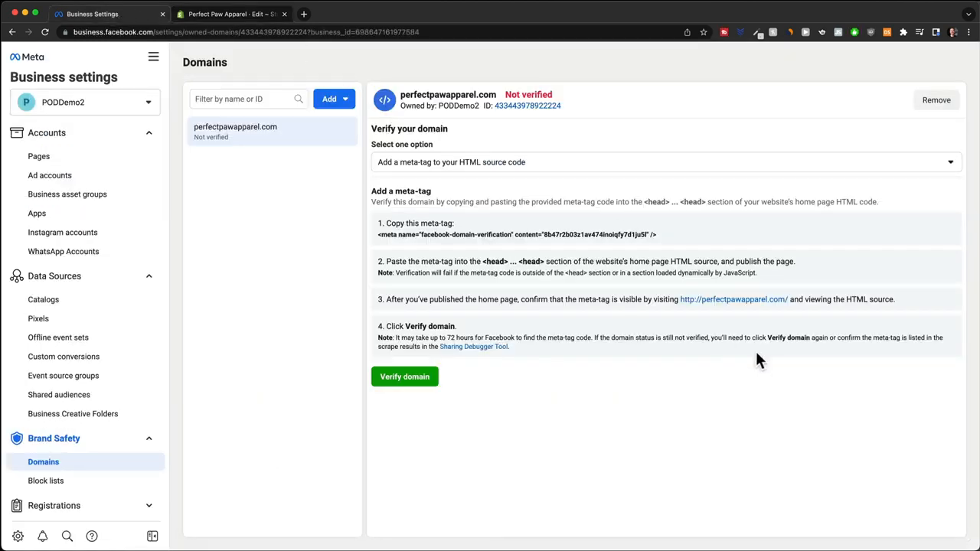
left_click(414, 385)
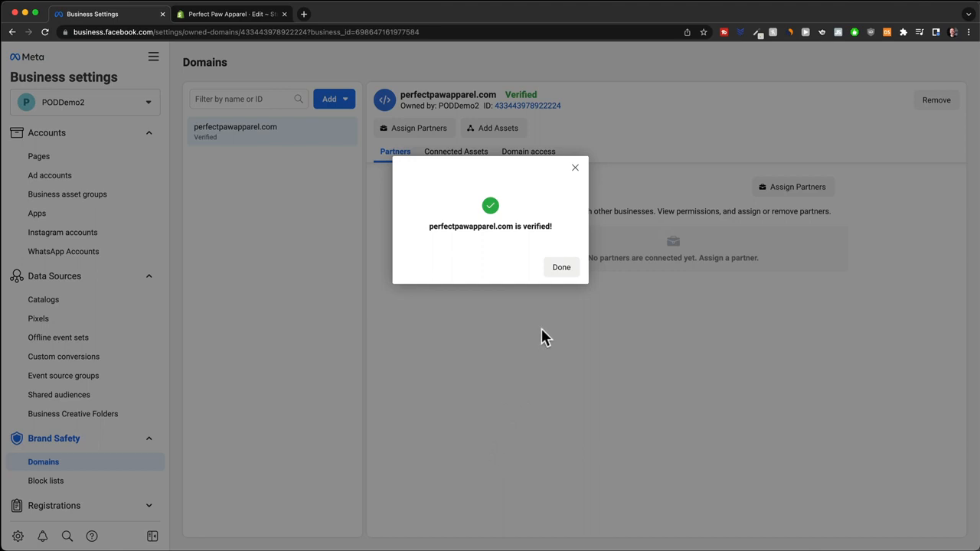
left_click(562, 268)
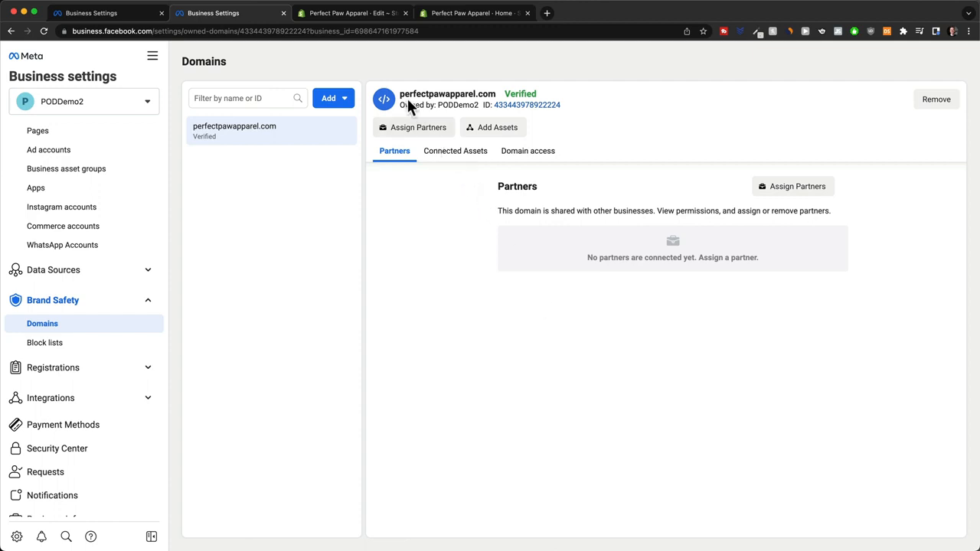
Step: Copy the store's 5cf59d.myshopify.com domain from Shopify's domain settings and return to the domains in Meta Business settings
left_click_drag(399, 94, 498, 100)
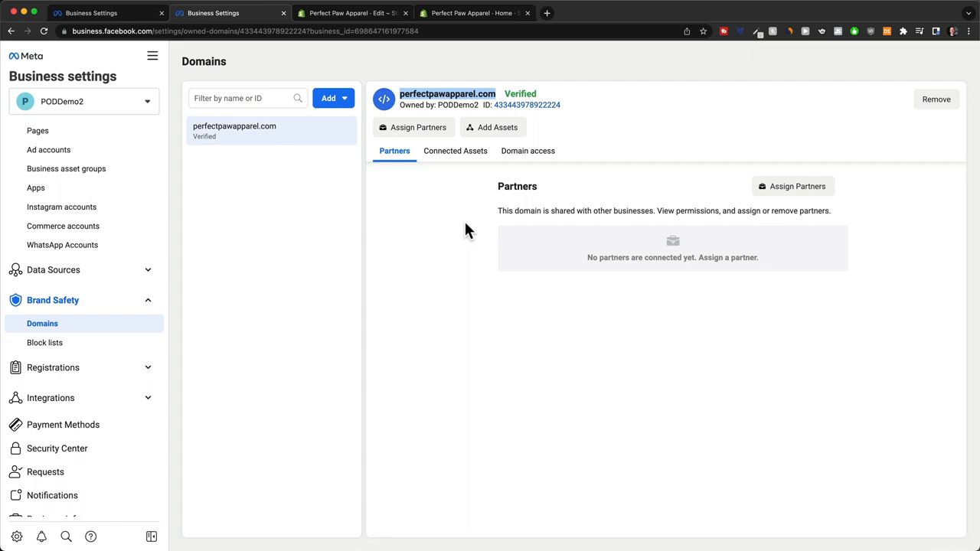
left_click(461, 20)
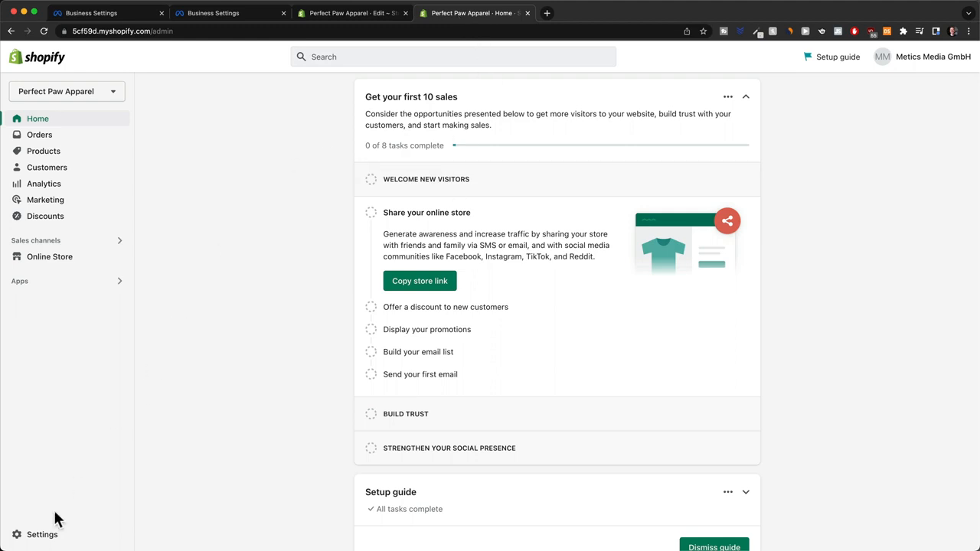
left_click(44, 535)
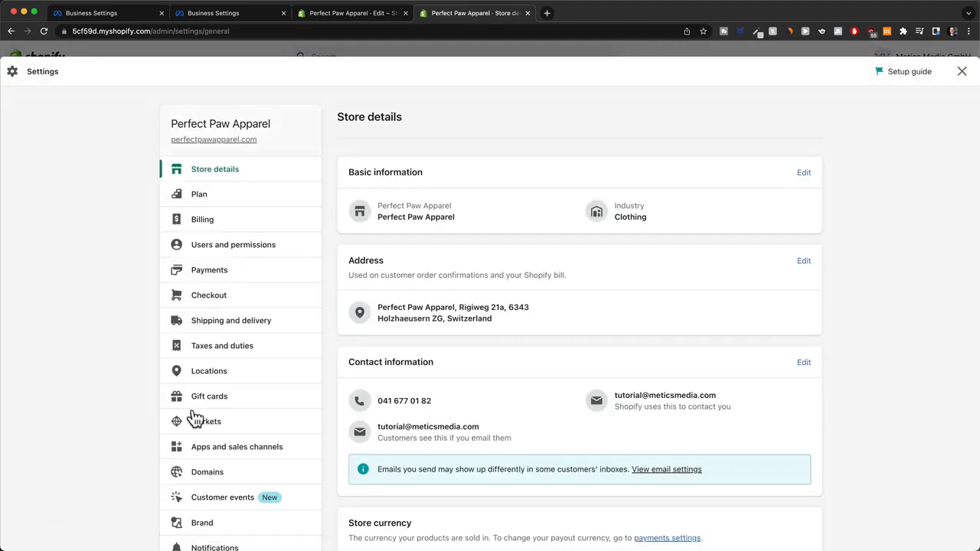
left_click(211, 472)
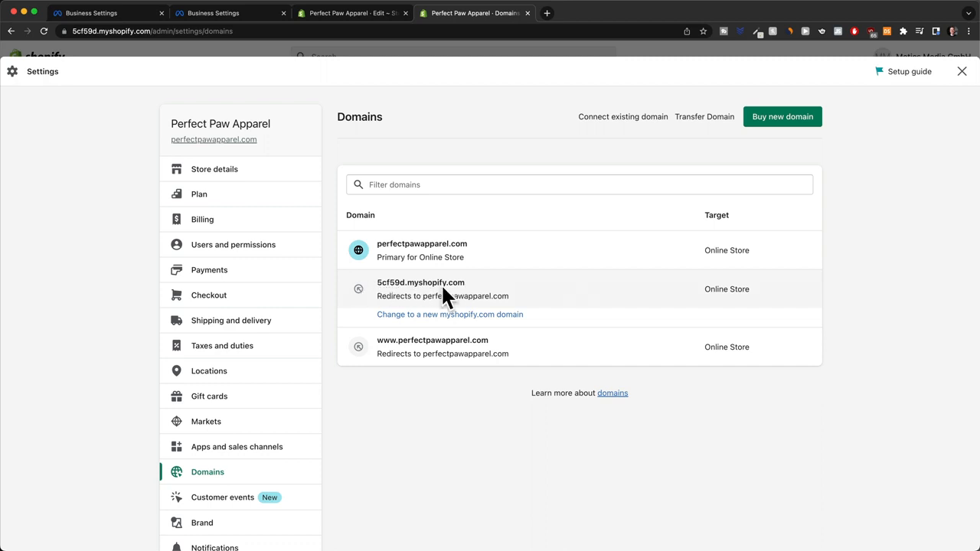
left_click_drag(466, 283, 383, 287)
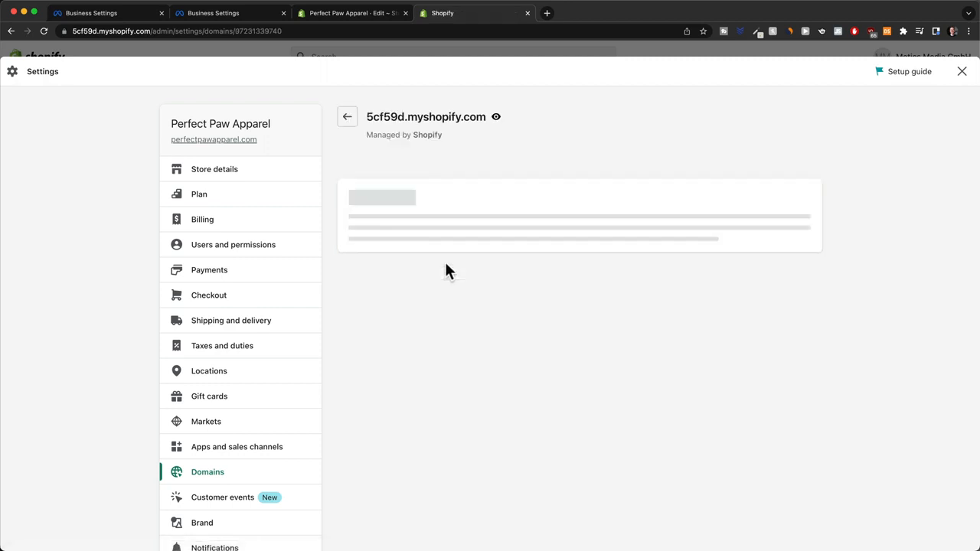
left_click_drag(481, 119, 365, 118)
key("super+c")
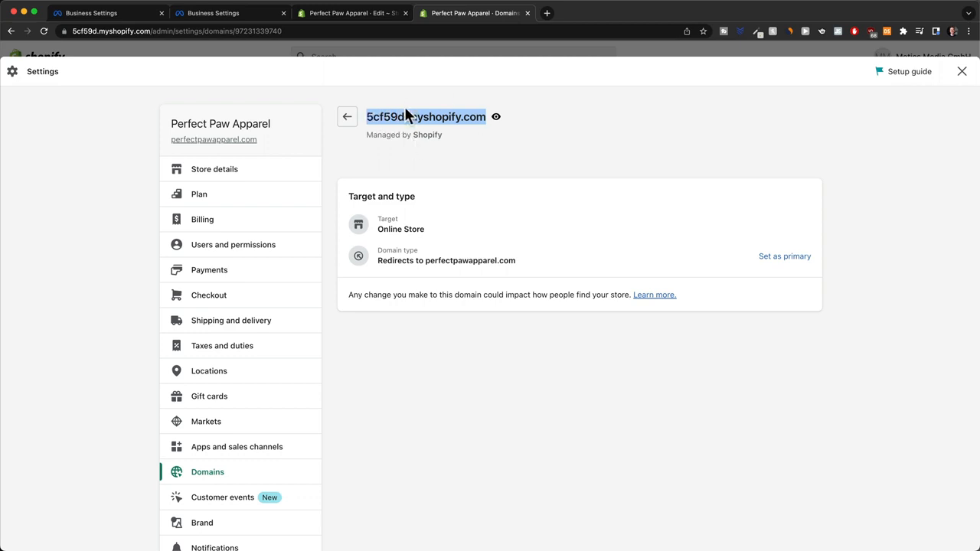
left_click(234, 17)
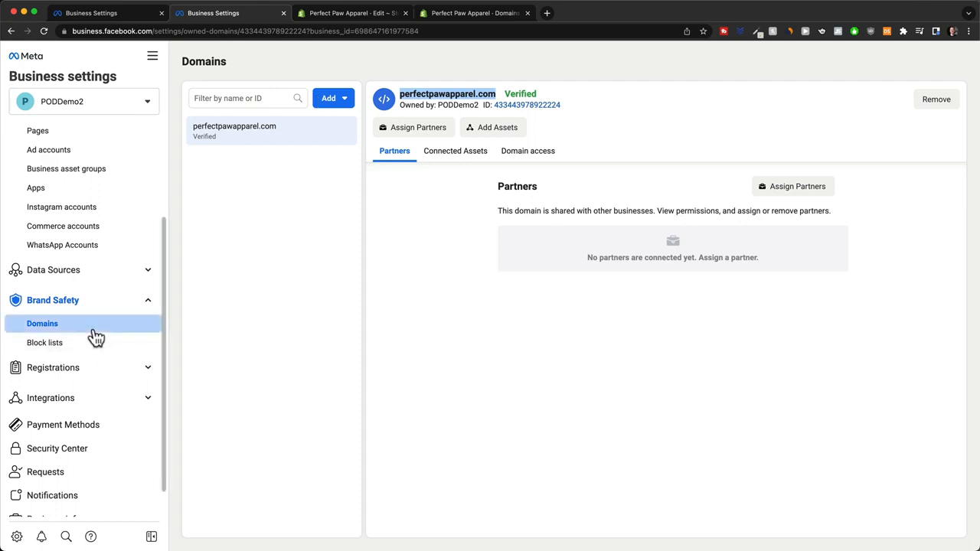
Step: Add 5cf59d.myshopify.com as a new domain in the Meta Business settings
left_click(341, 104)
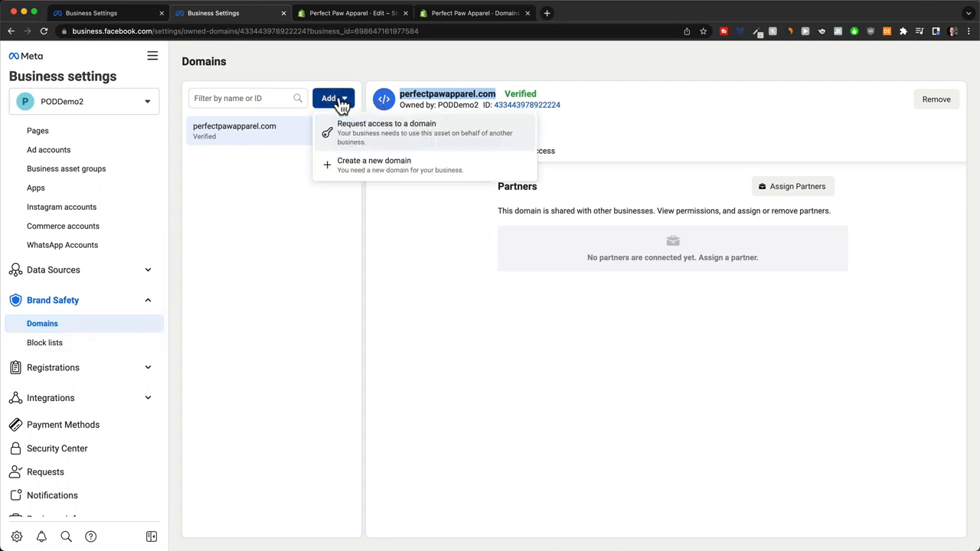
left_click(372, 173)
left_click(475, 248)
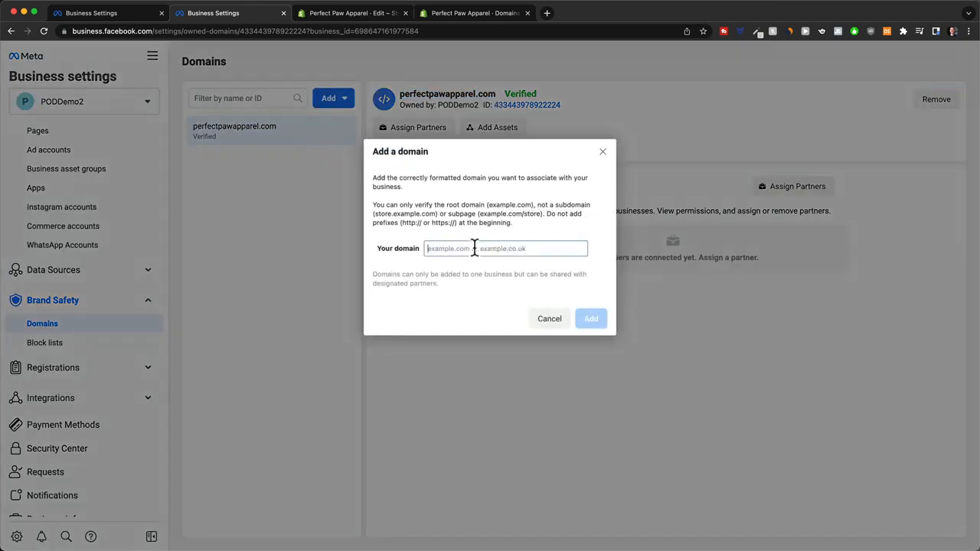
key("super+v")
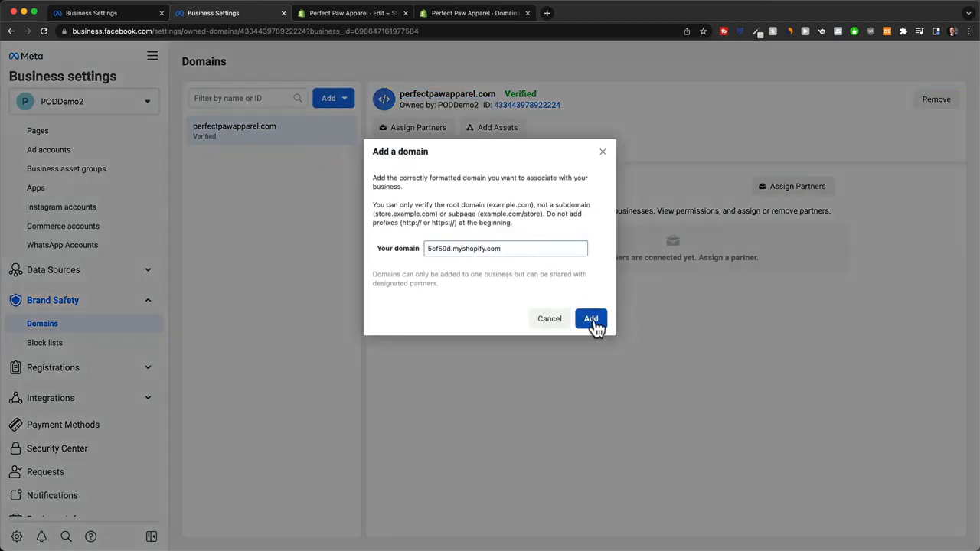
left_click(592, 320)
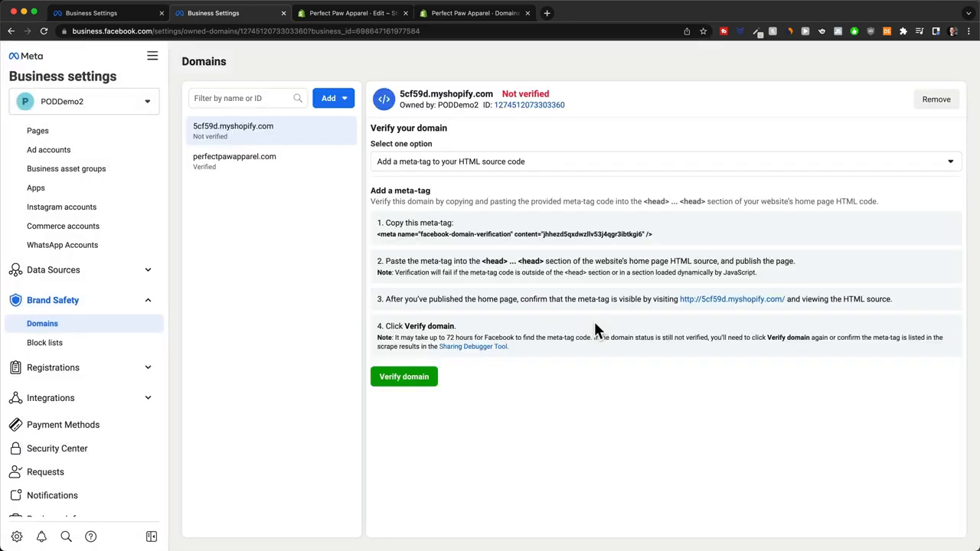
Step: Copy the domain-verification meta-tag for 5cf59d.myshopify.com and open theme.liquid in the code editor of Shopify's live Studio theme
left_click(536, 237)
left_click(330, 15)
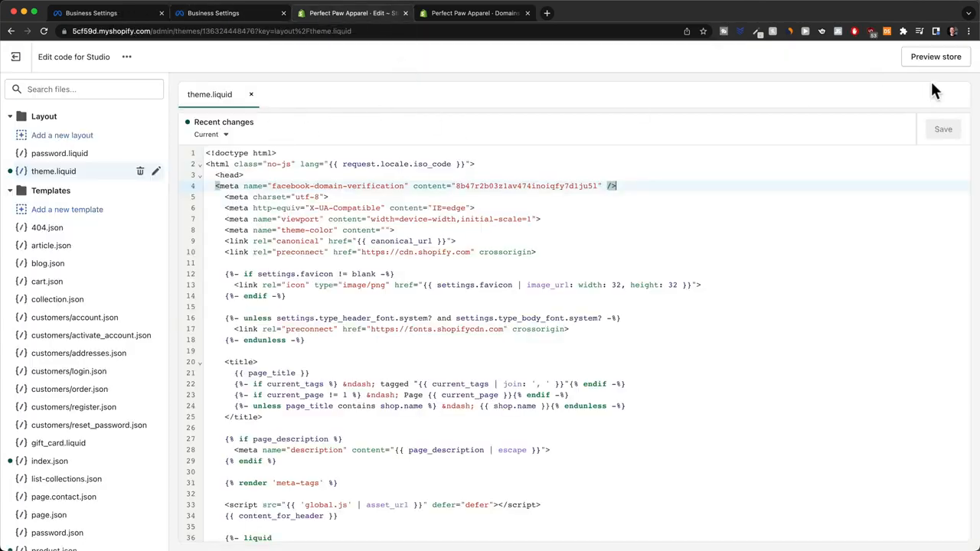
left_click(475, 13)
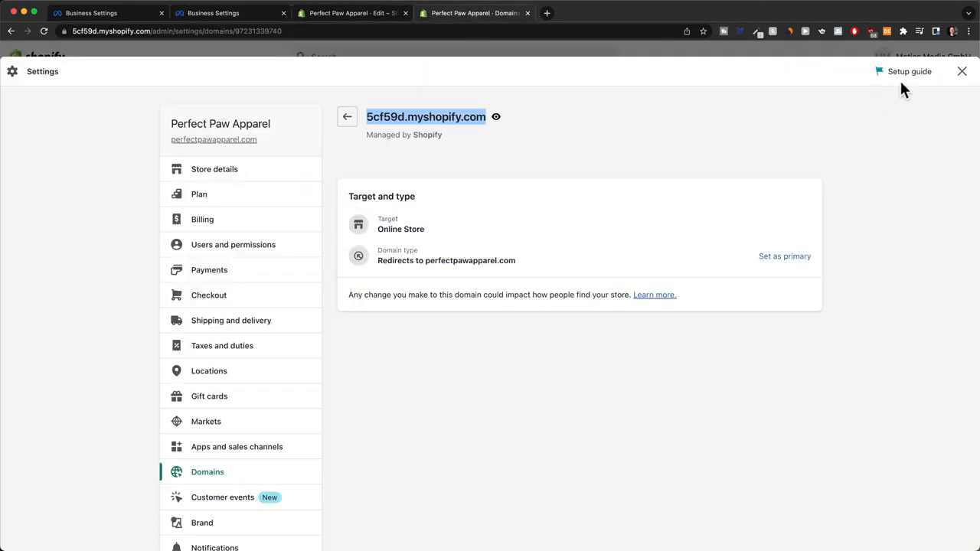
left_click(961, 70)
left_click(48, 257)
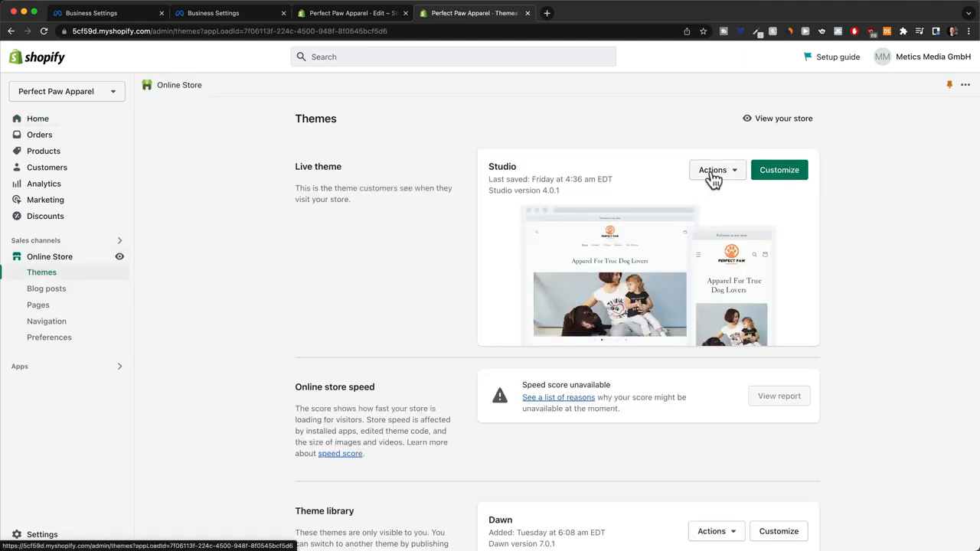
left_click(726, 172)
left_click(698, 300)
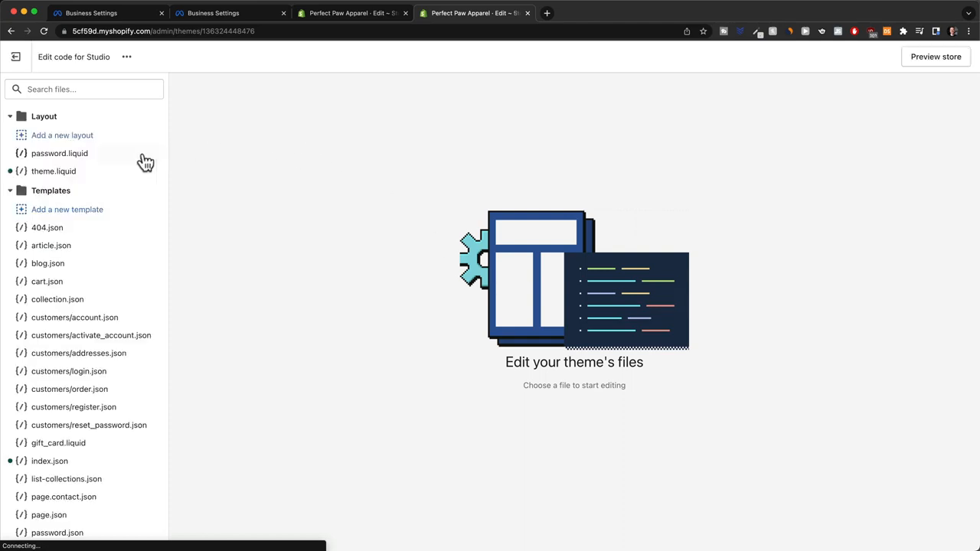
left_click(66, 174)
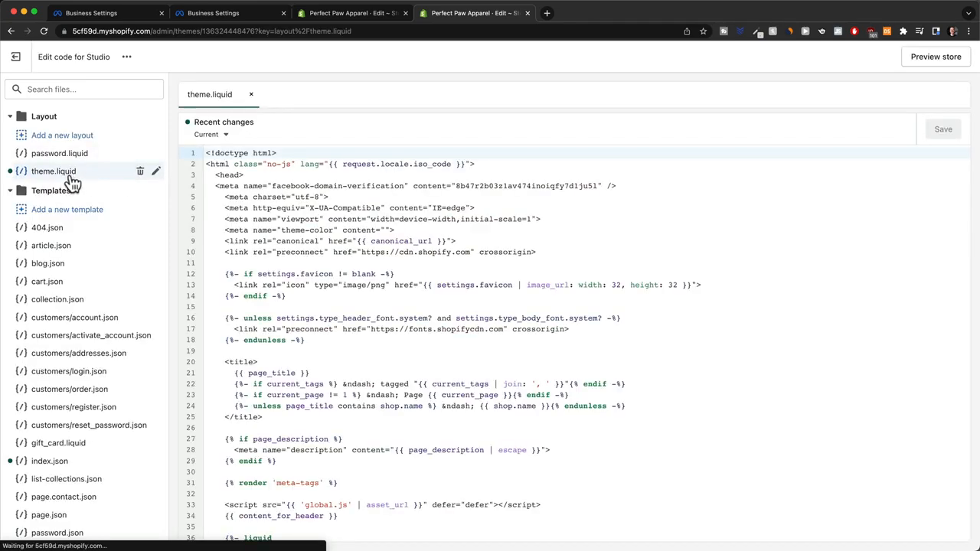
Step: Paste the second Facebook domain-verification meta-tag on a new line directly below the opening <head> tag and save theme.liquid
left_click(254, 175)
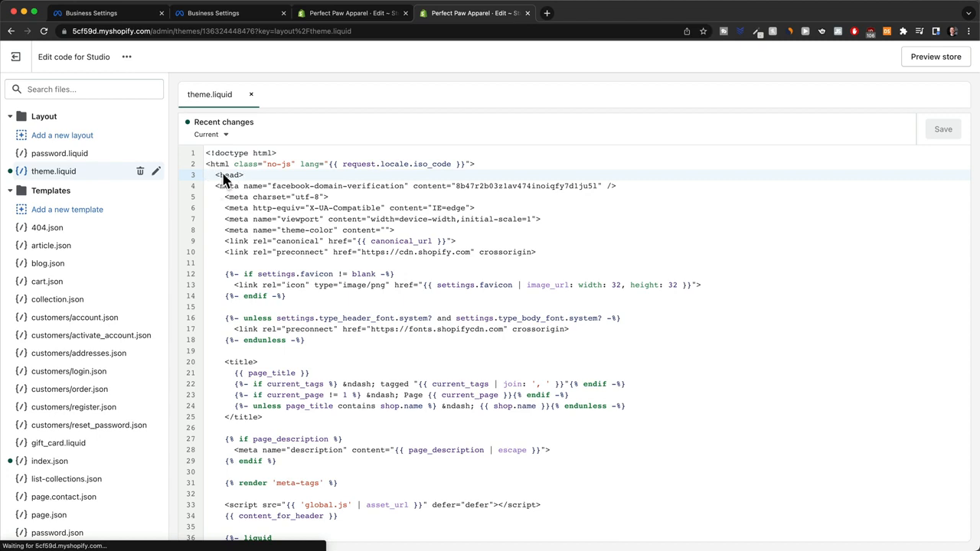
key("Return")
key("ctrl+v")
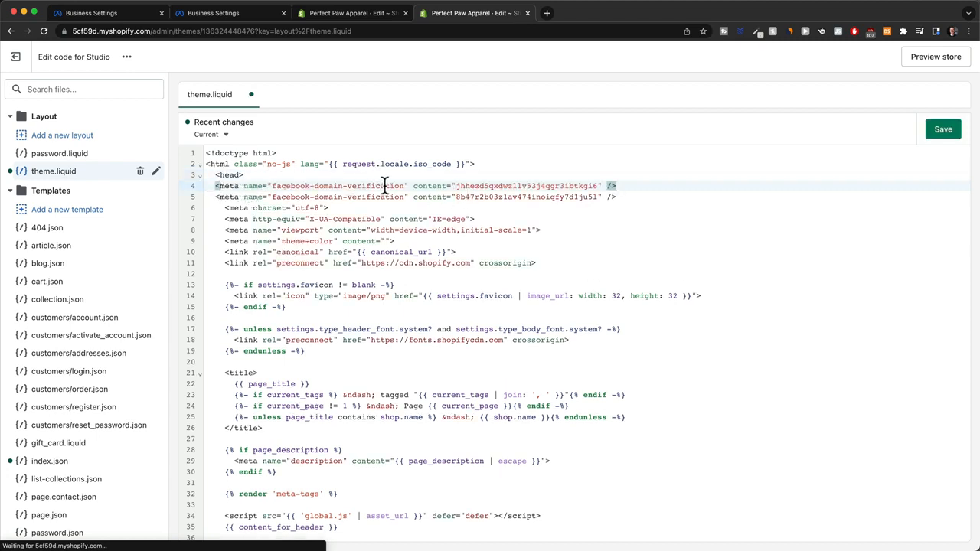
left_click(941, 130)
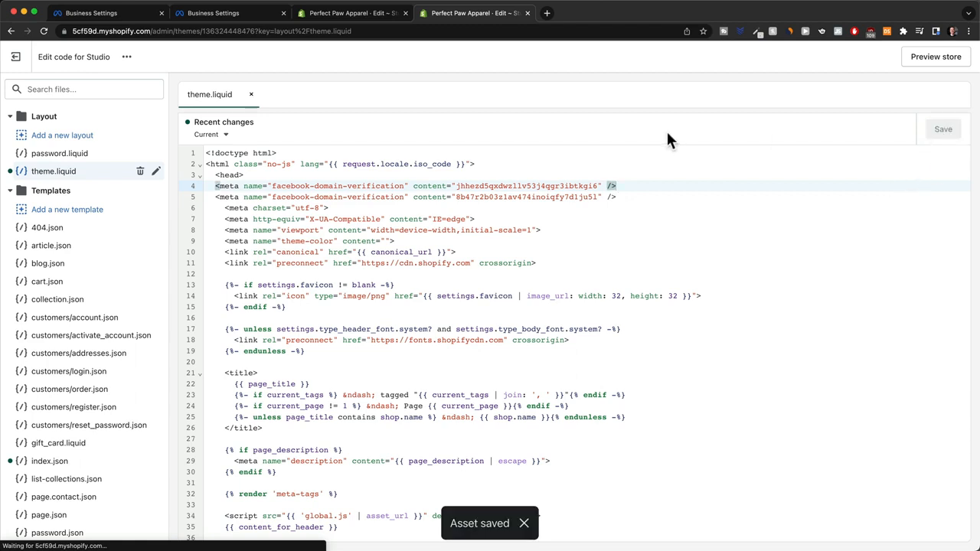
Step: Return to Meta Business settings and verify the 5cf59d.myshopify.com domain
left_click(126, 16)
left_click(177, 20)
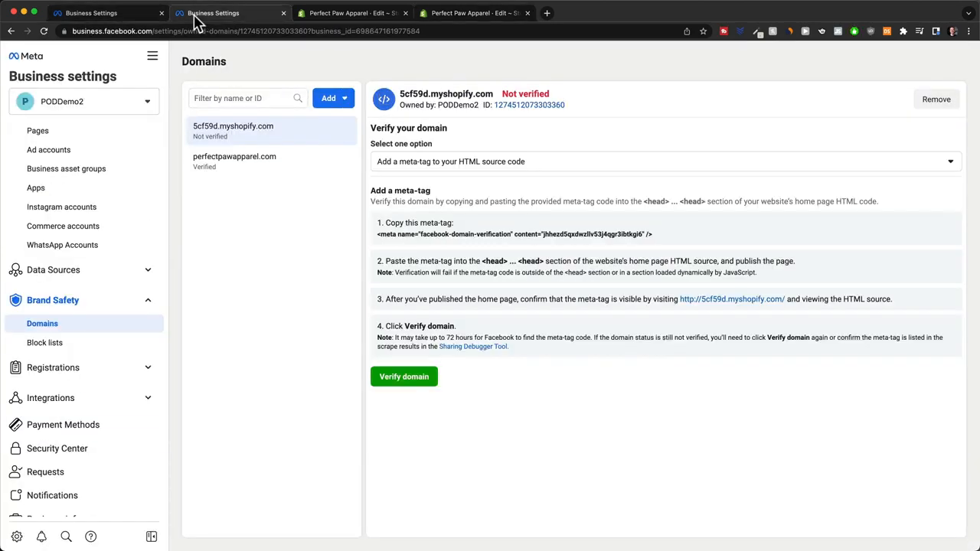
left_click(422, 386)
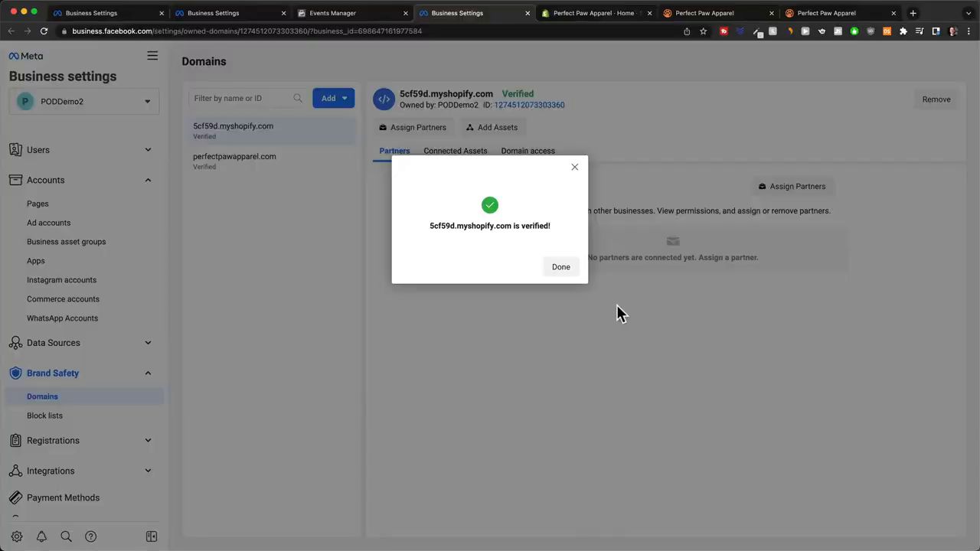
Step: In Shopify's domain settings, make 5cf59d.myshopify.com the primary domain so that perfectpawapparel.com redirects to it
left_click(596, 24)
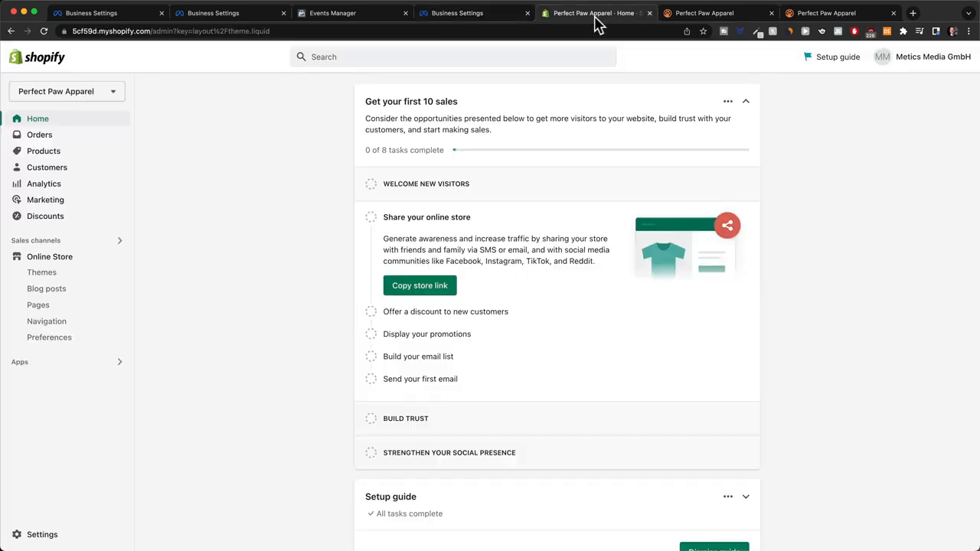
left_click(45, 534)
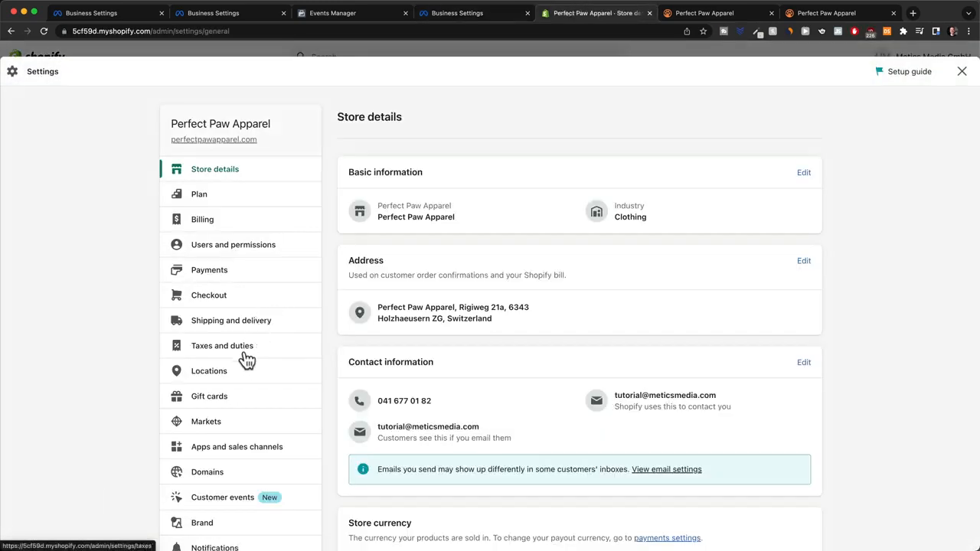
left_click(214, 471)
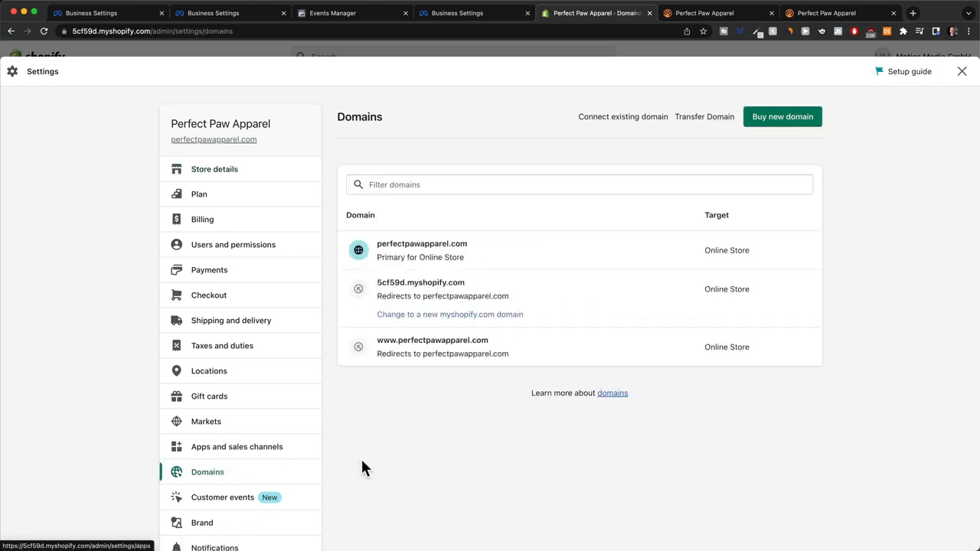
left_click(494, 257)
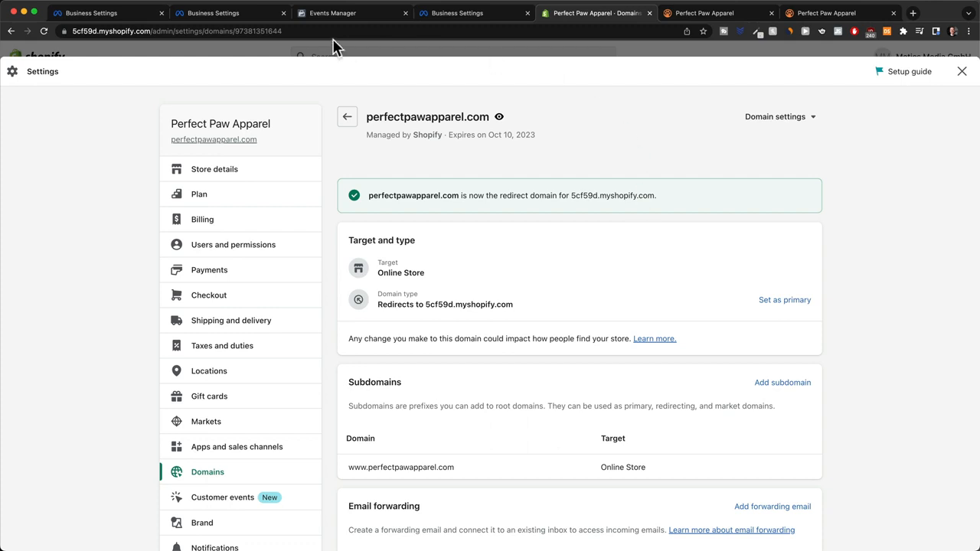
Step: Check the 5cf59d.myshopify.com verification in Meta and set perfectpawapparel.com back as the primary domain in Shopify
left_click(468, 15)
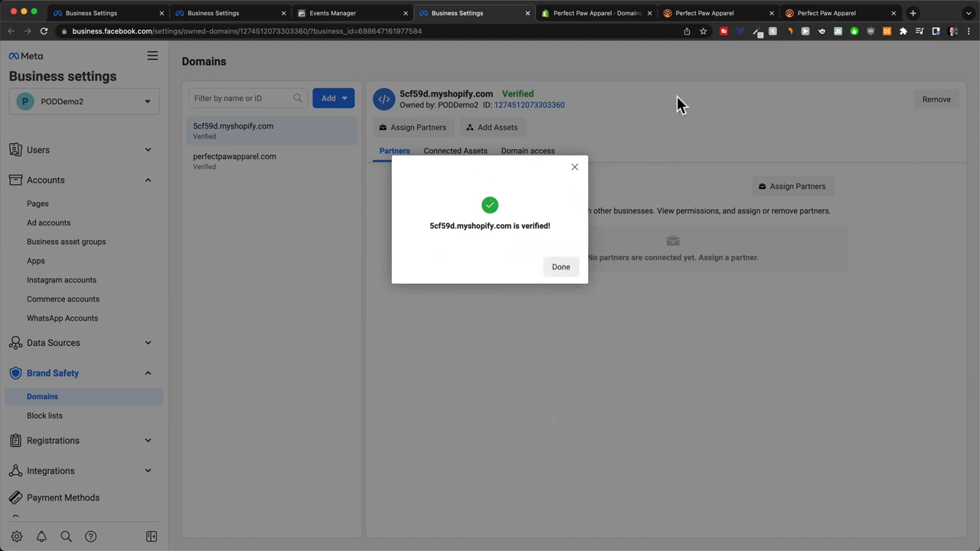
left_click(597, 13)
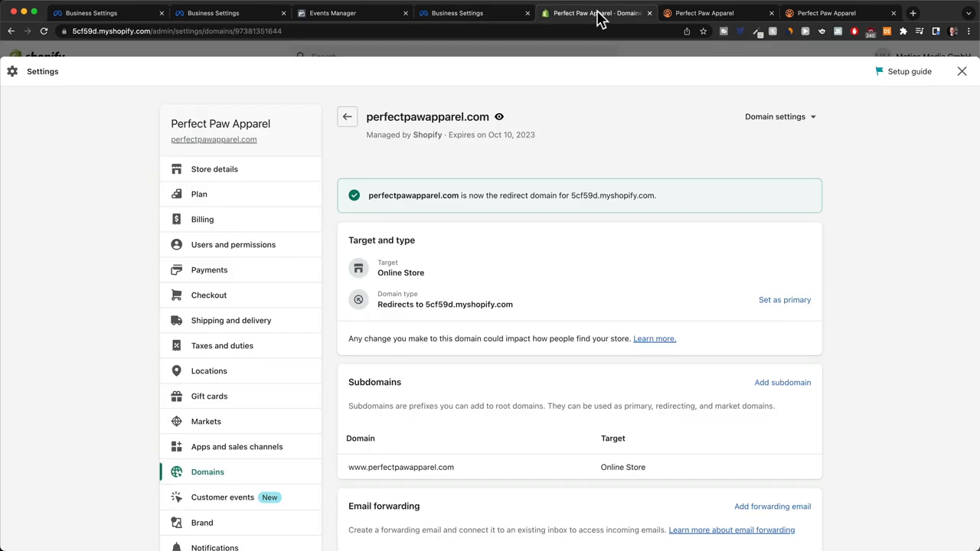
left_click(780, 304)
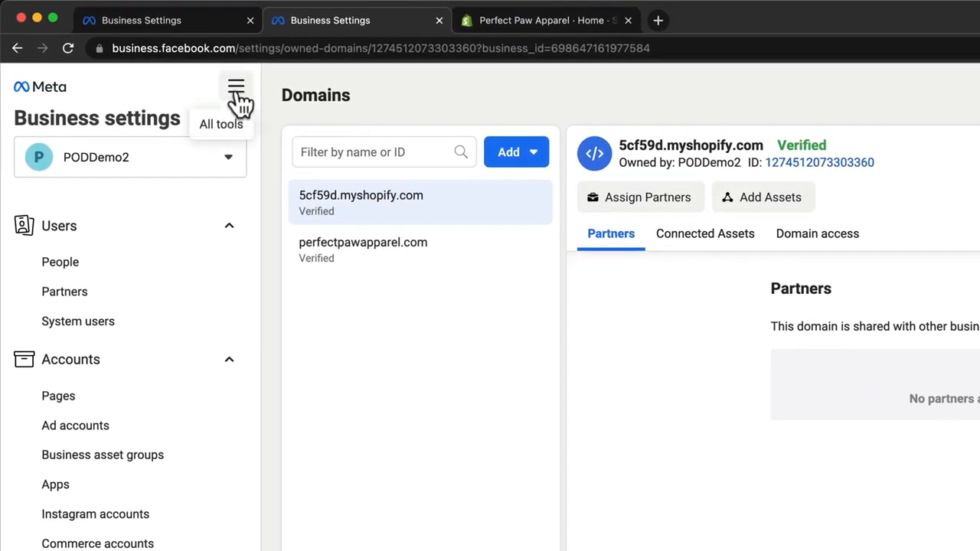
Step: Go to Meta Events Manager and open the prioritized web event configuration of 5cf59d.myshopify.com for editing
left_click(236, 88)
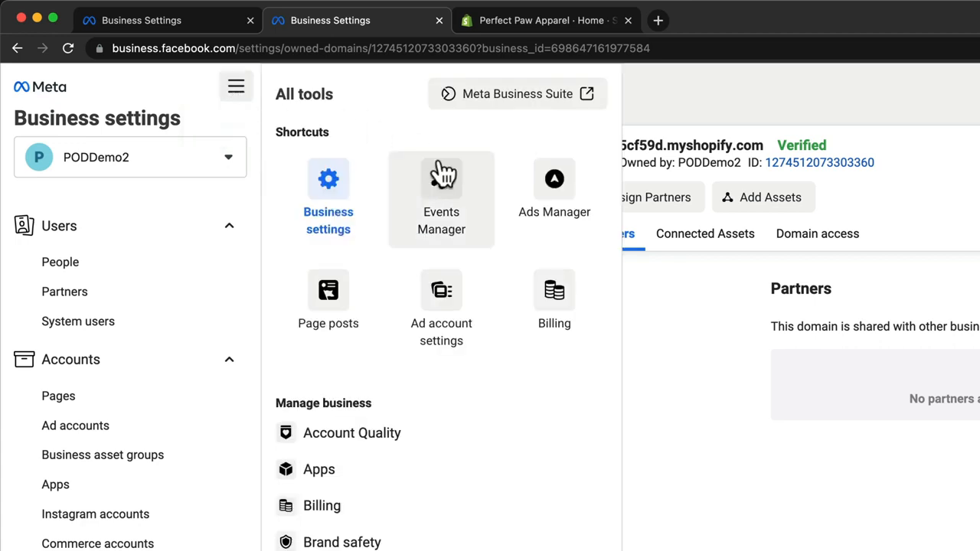
left_click(473, 227)
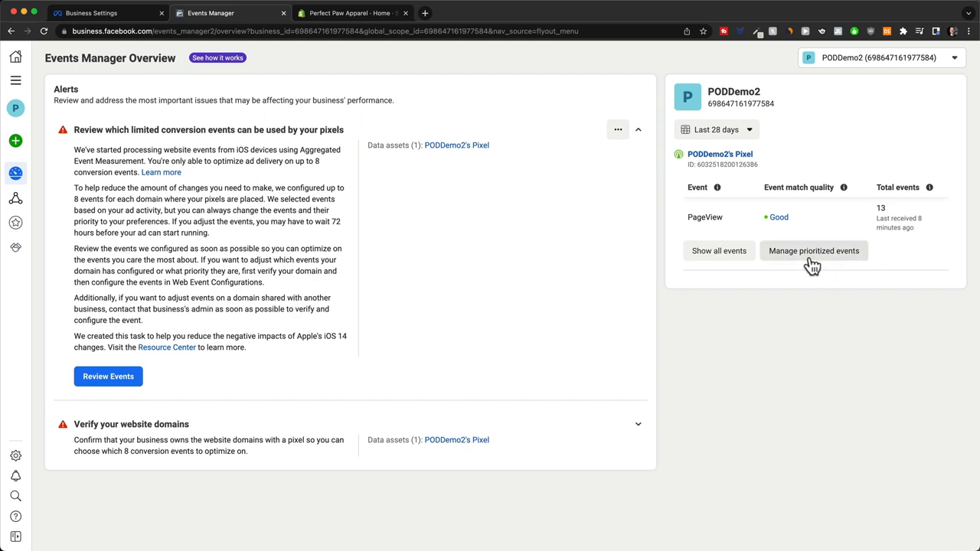
left_click(812, 261)
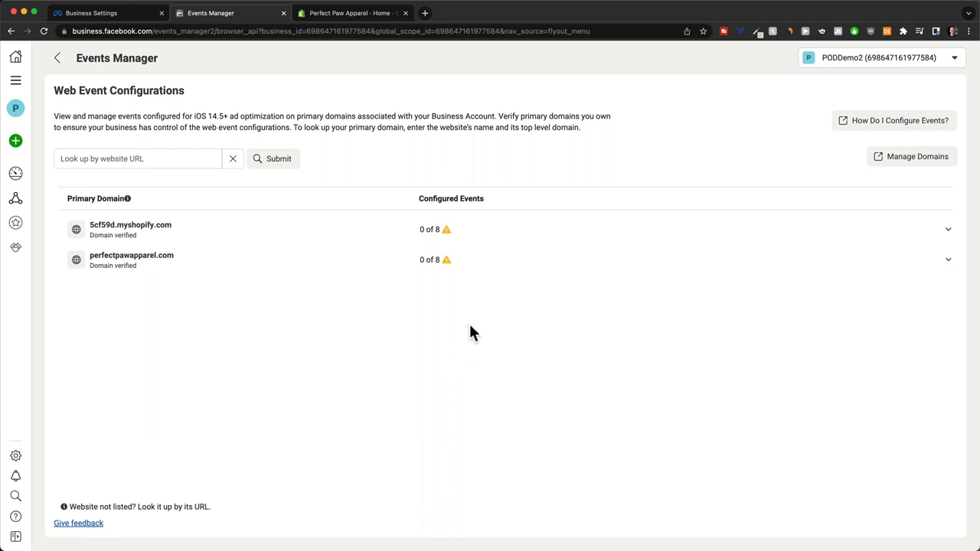
left_click(939, 236)
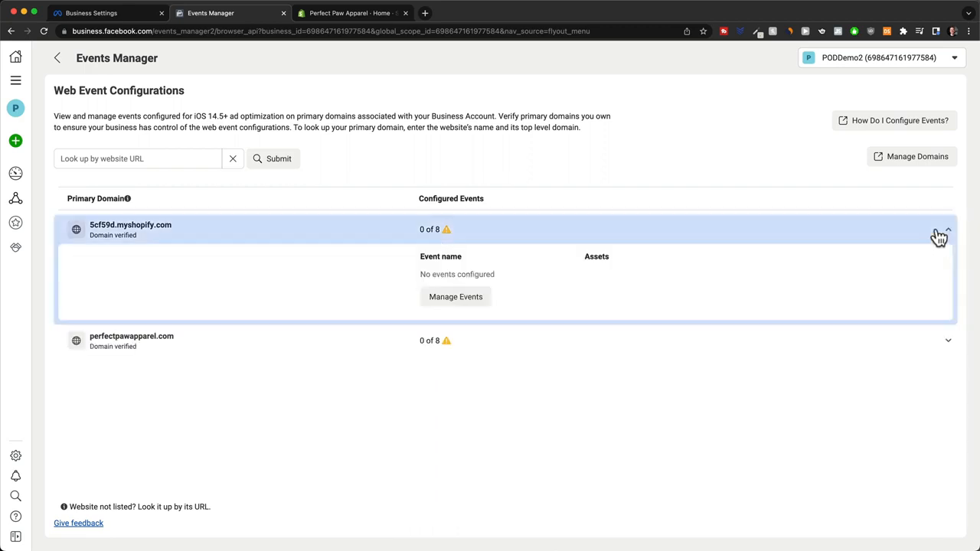
left_click(458, 299)
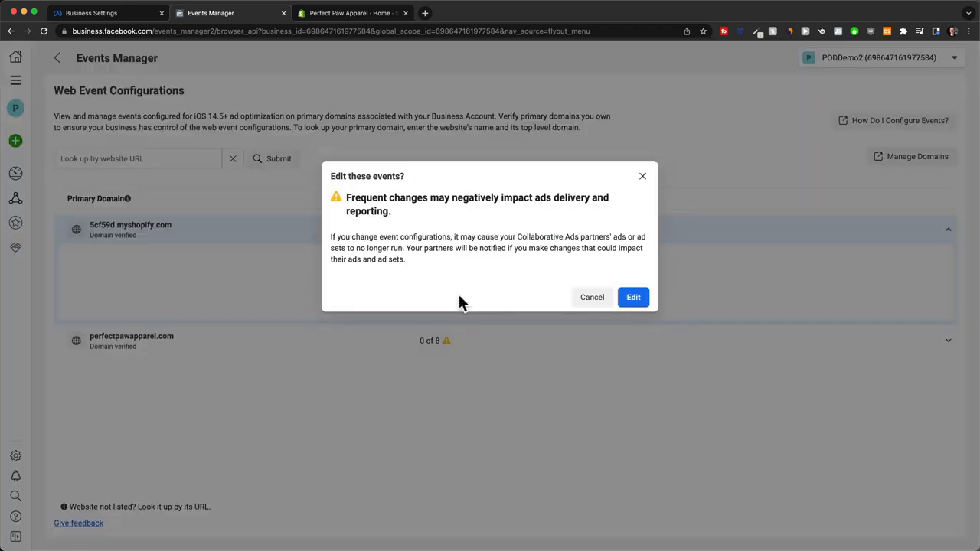
left_click(632, 301)
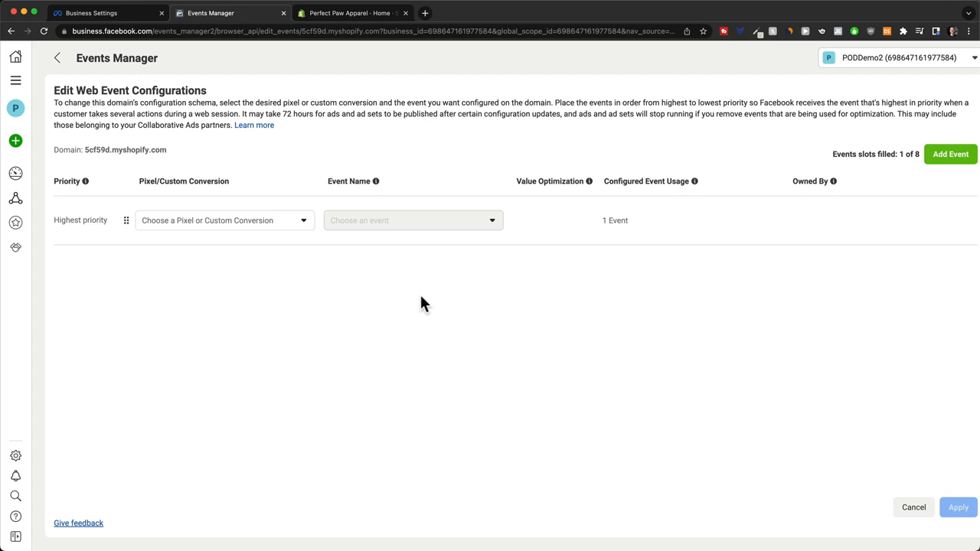
Step: Configure the highest-priority event slot with PODDemo2's Pixel and the Purchase event
left_click(303, 224)
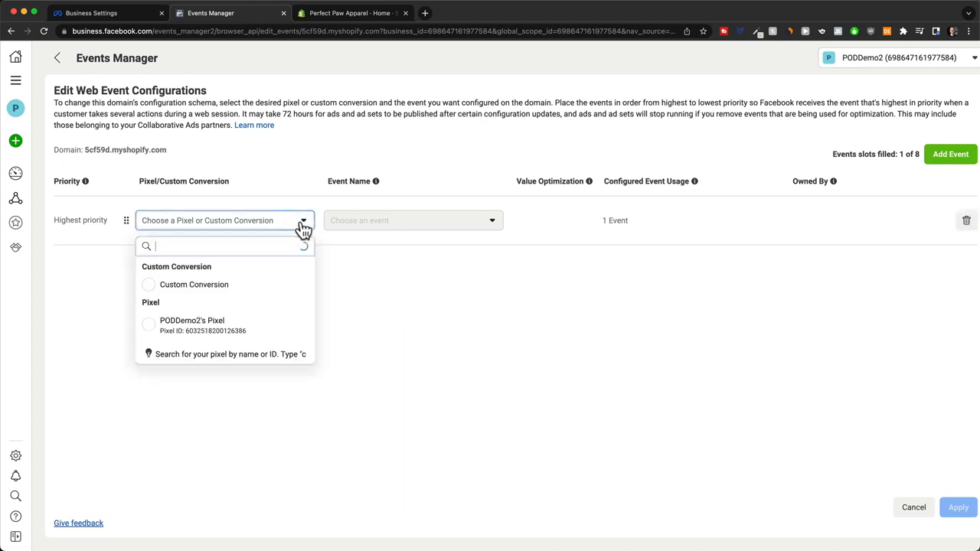
left_click(183, 326)
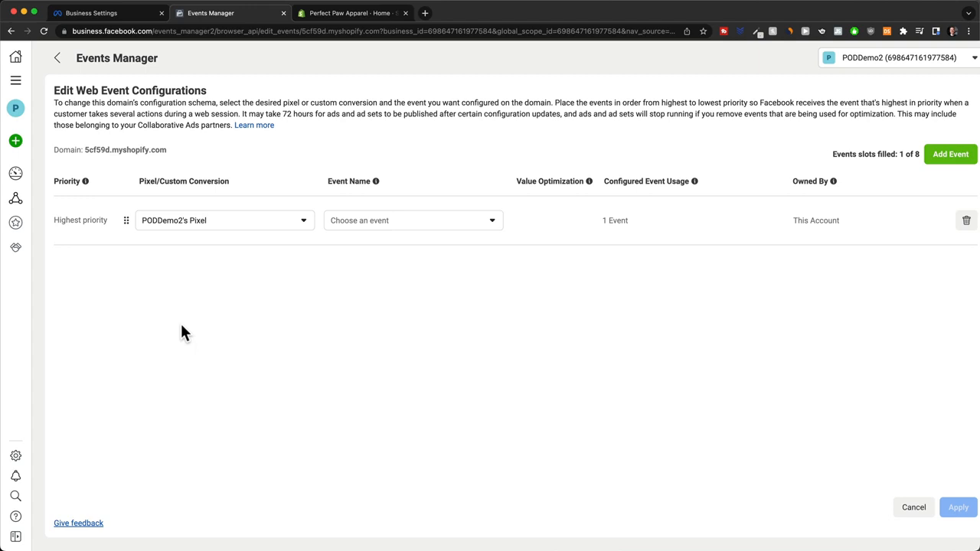
left_click(397, 229)
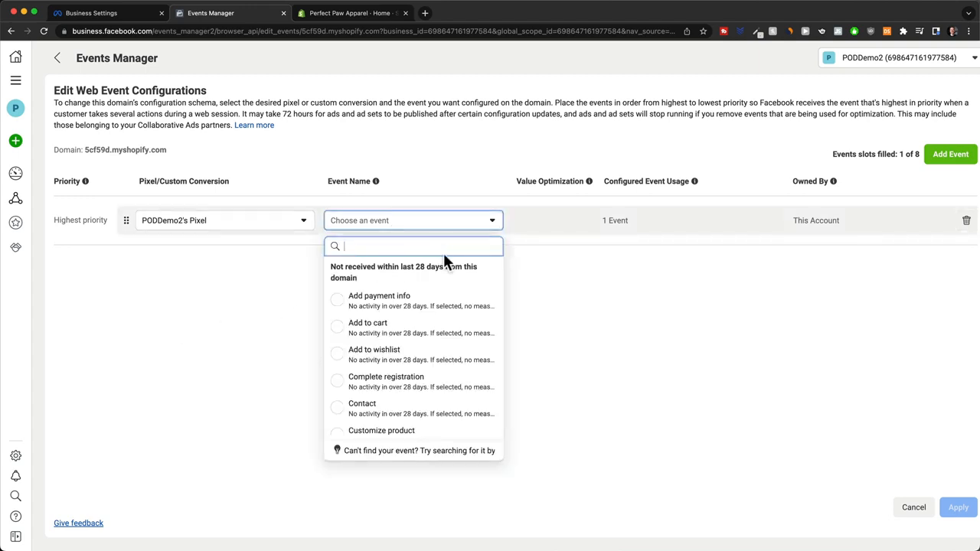
scroll(446, 303, "down", 5)
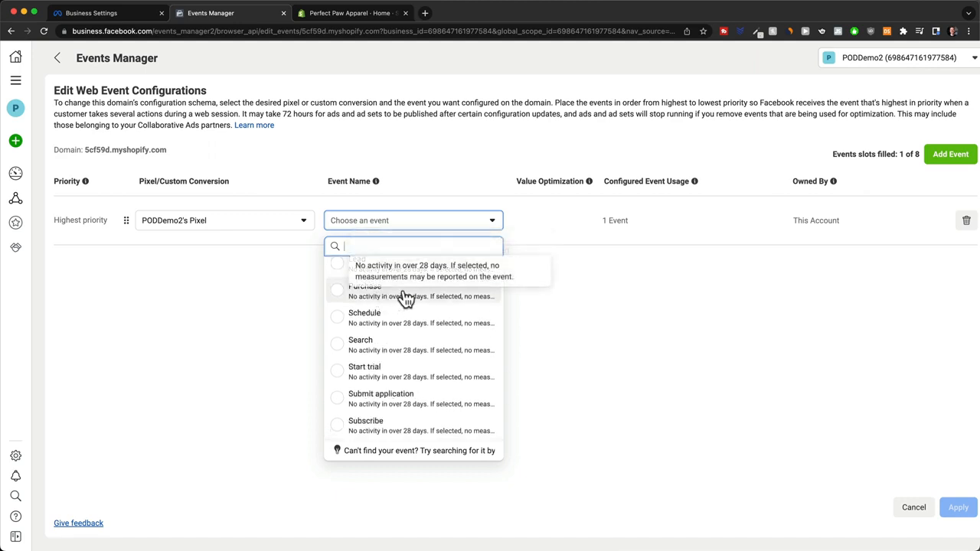
left_click(373, 297)
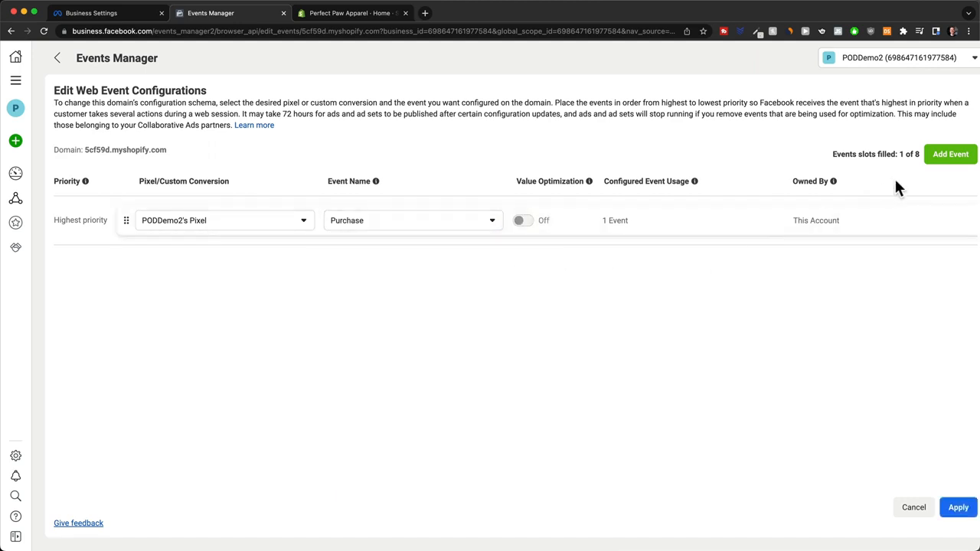
Step: Add a second event slot for 5cf59d.myshopify.com using PODDemo2's Pixel and the Initiate checkout event
left_click(942, 161)
left_click(299, 260)
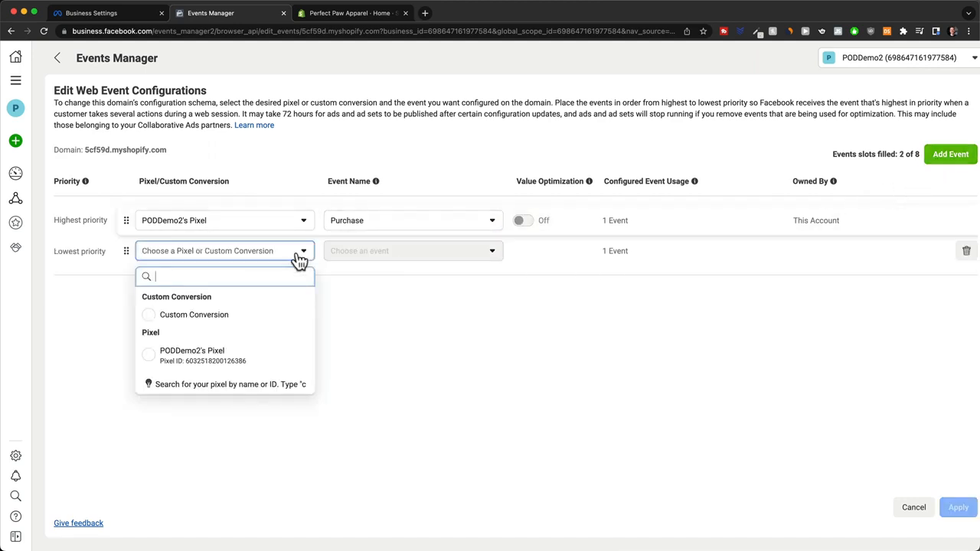
left_click(257, 351)
left_click(434, 260)
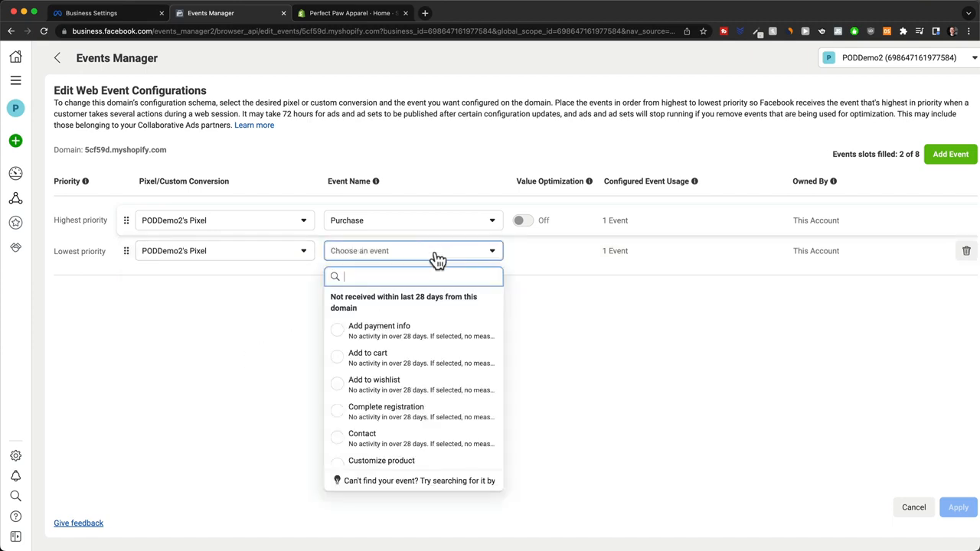
scroll(433, 353, "down", 5)
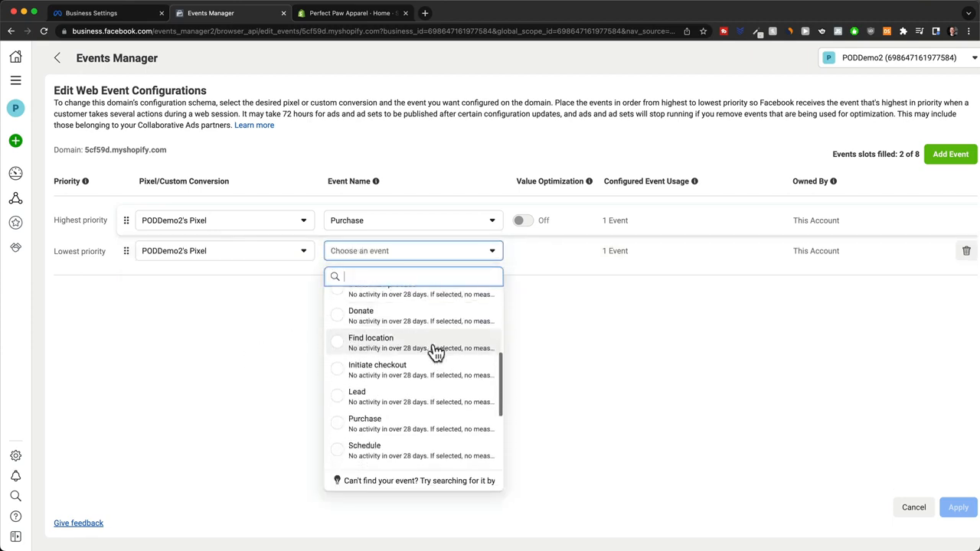
left_click(341, 371)
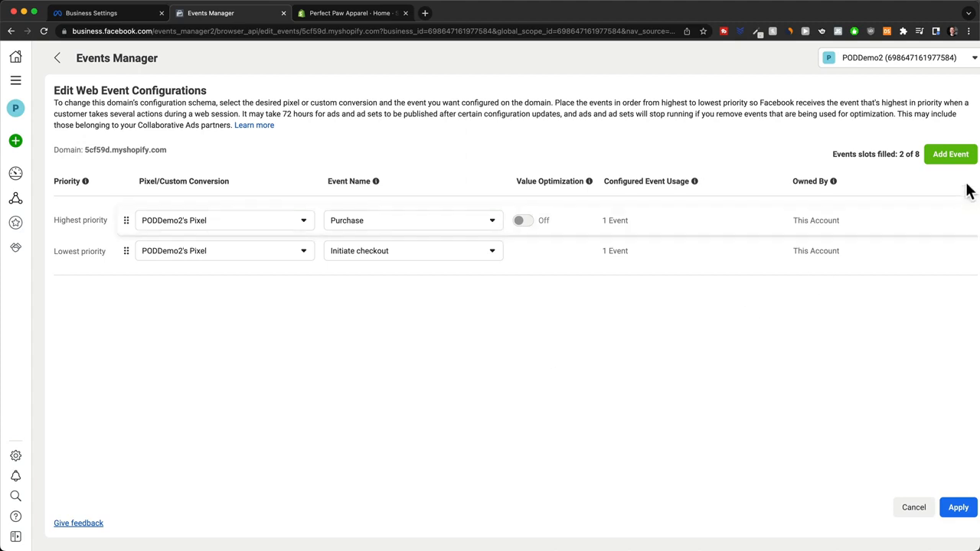
Step: Add a third event slot using PODDemo2's Pixel and the Add to cart event
left_click(957, 156)
left_click(253, 283)
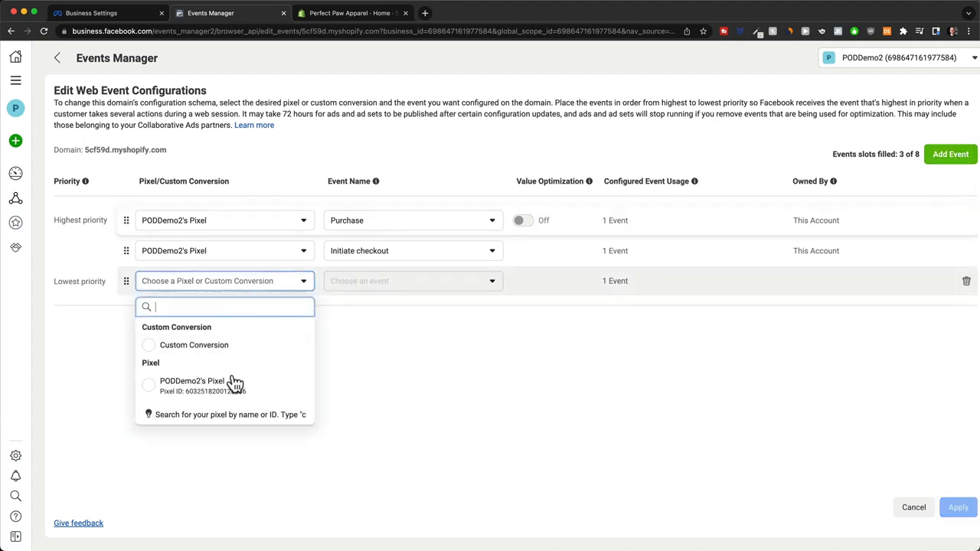
left_click(235, 384)
left_click(426, 283)
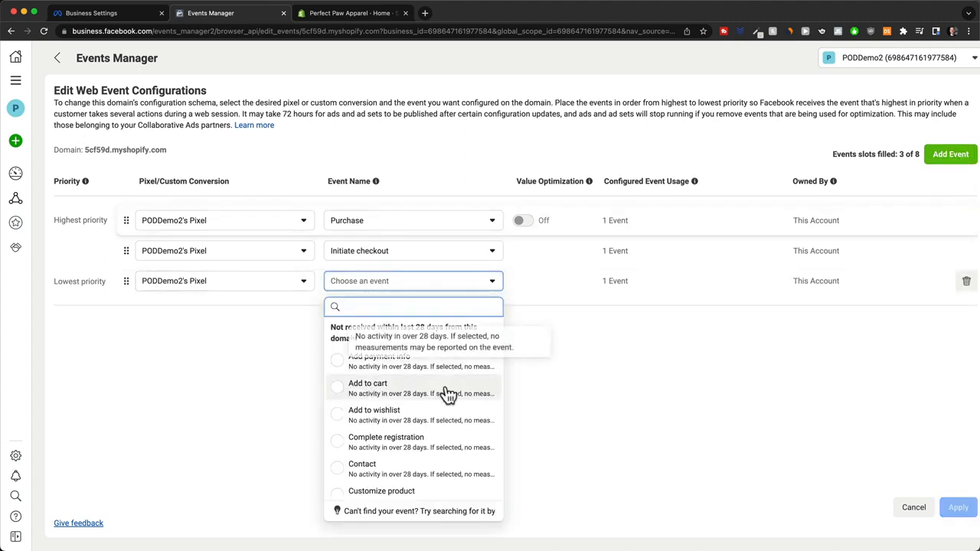
left_click(346, 389)
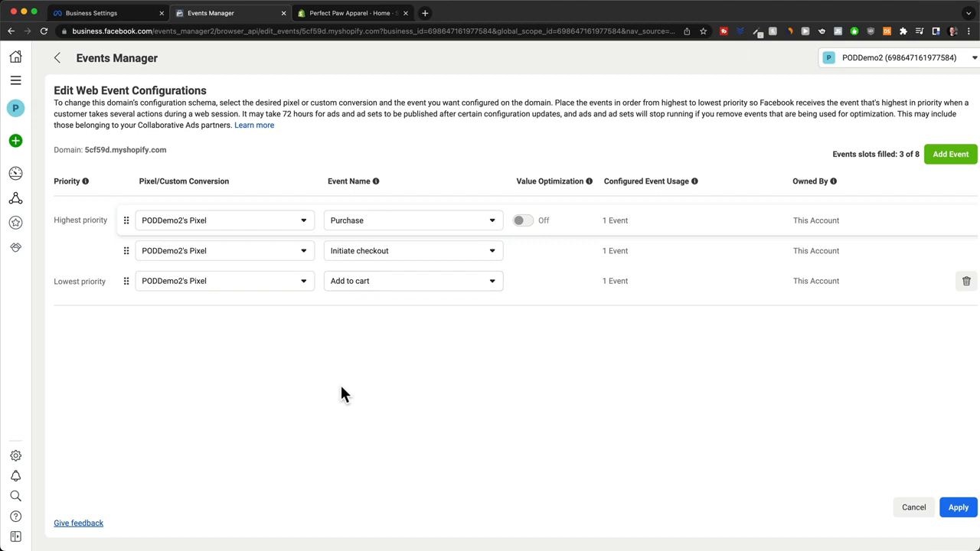
Step: Add a fourth, lowest-priority event slot using PODDemo2's Pixel and the View content event
left_click(942, 160)
left_click(268, 314)
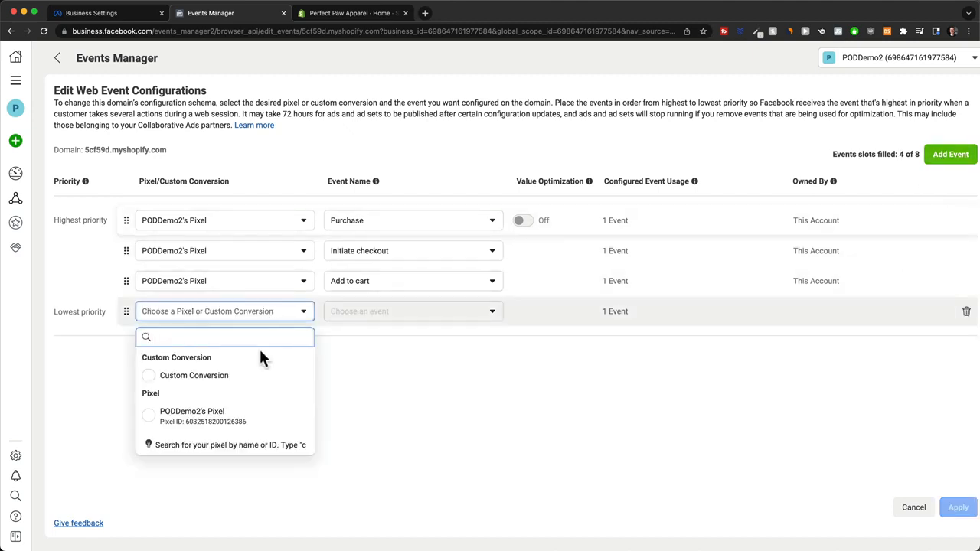
left_click(201, 417)
left_click(383, 317)
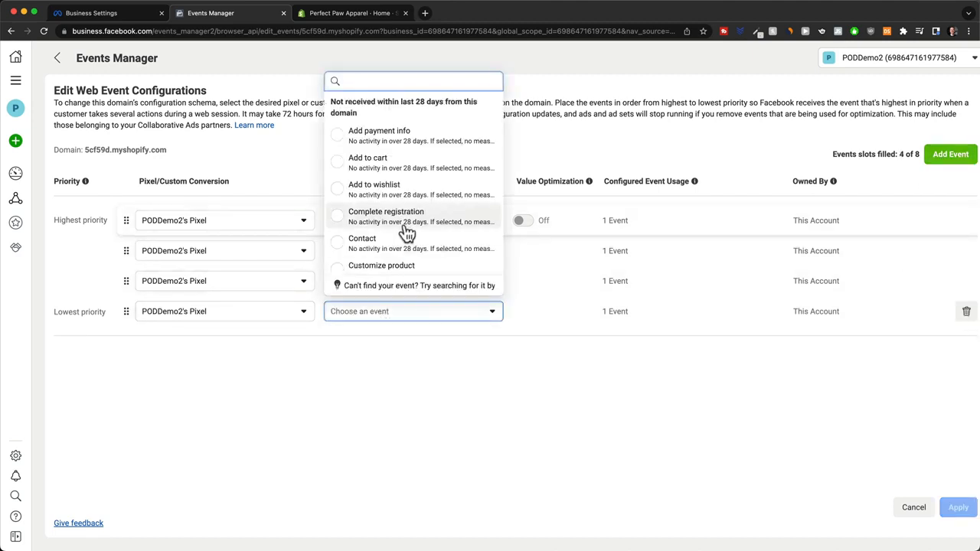
scroll(404, 245, "down", 5)
left_click(399, 256)
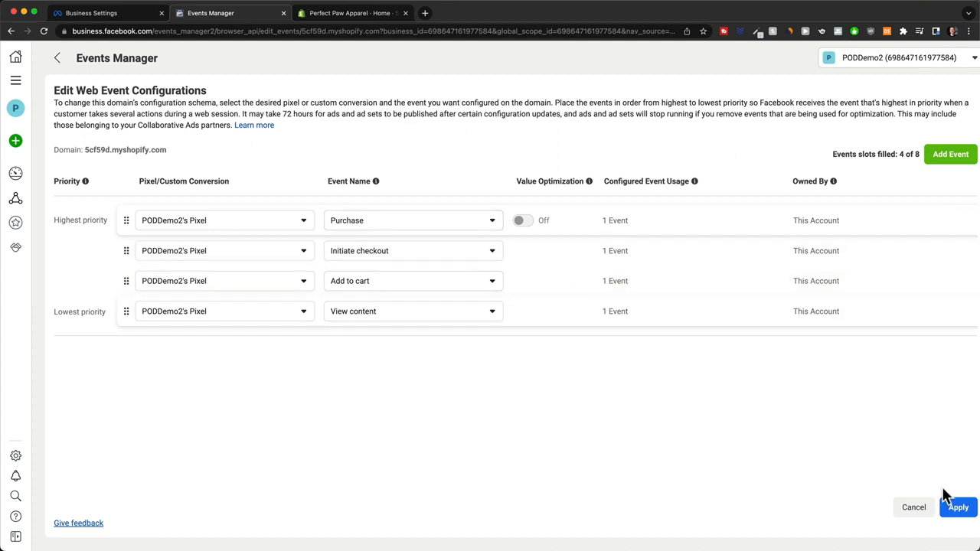
Step: Apply the event configuration of 5cf59d.myshopify.com and confirm the changes
left_click(956, 508)
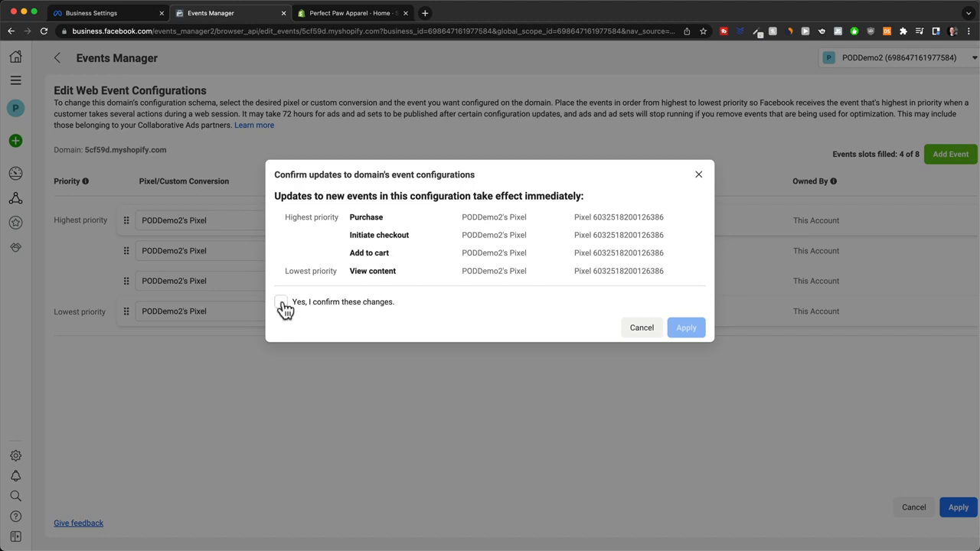
left_click(281, 303)
left_click(689, 329)
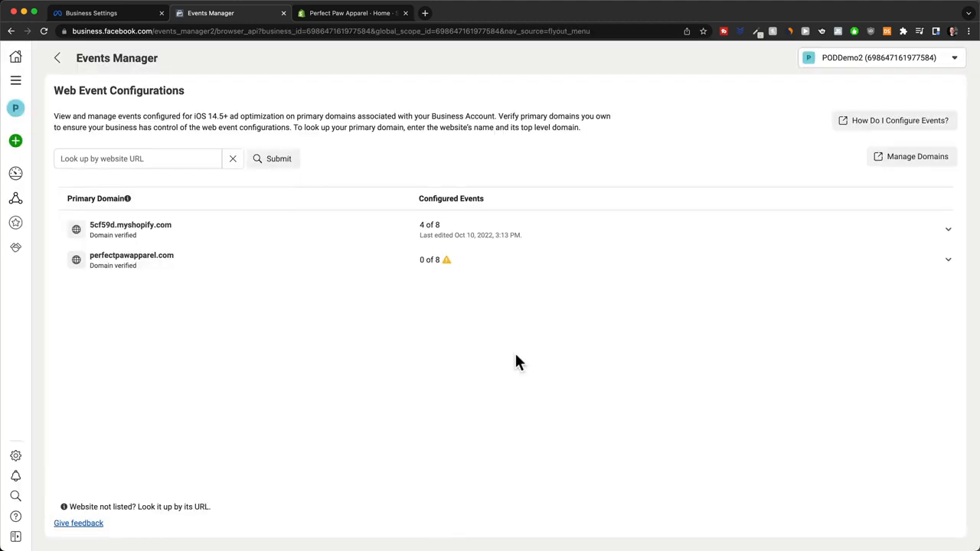
Step: Configure perfectpawapparel.com with PODDemo2's Pixel events Purchase, Initiate checkout, Add to cart and View content in that priority, and apply the confirmed changes
left_click(495, 272)
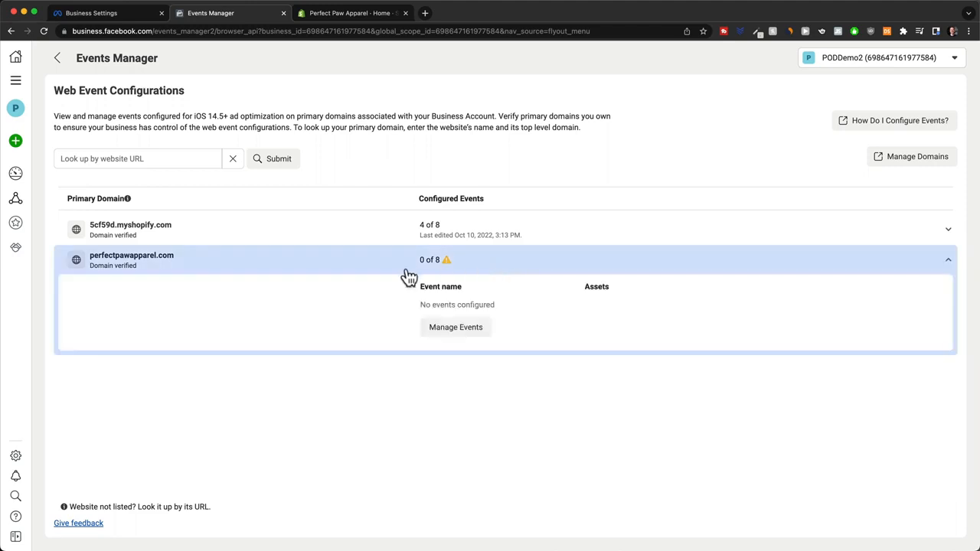
left_click(464, 326)
left_click(623, 299)
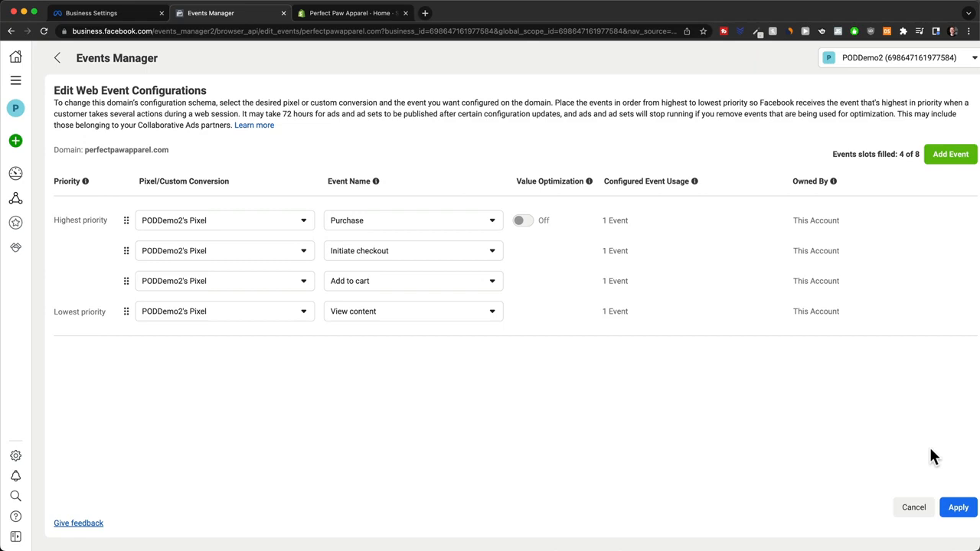
left_click(956, 507)
left_click(301, 304)
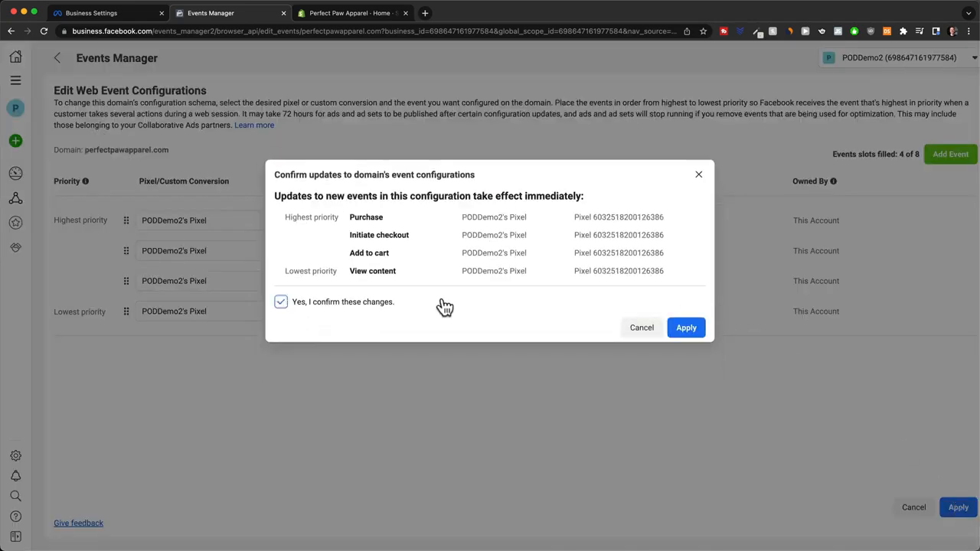
left_click(677, 331)
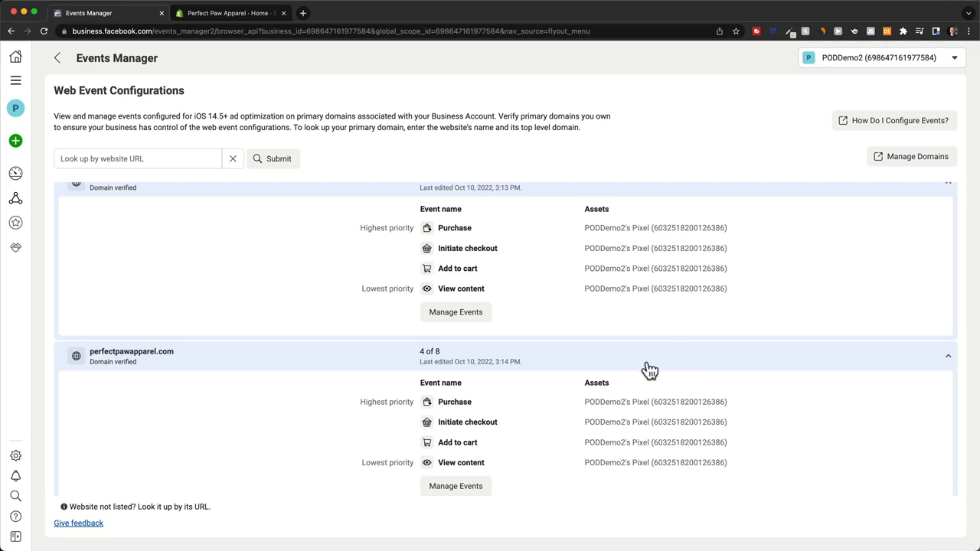
Step: Start a browser event test for PODDemo2's Pixel with perfectpawapparel.com as the website and open the site
left_click(59, 62)
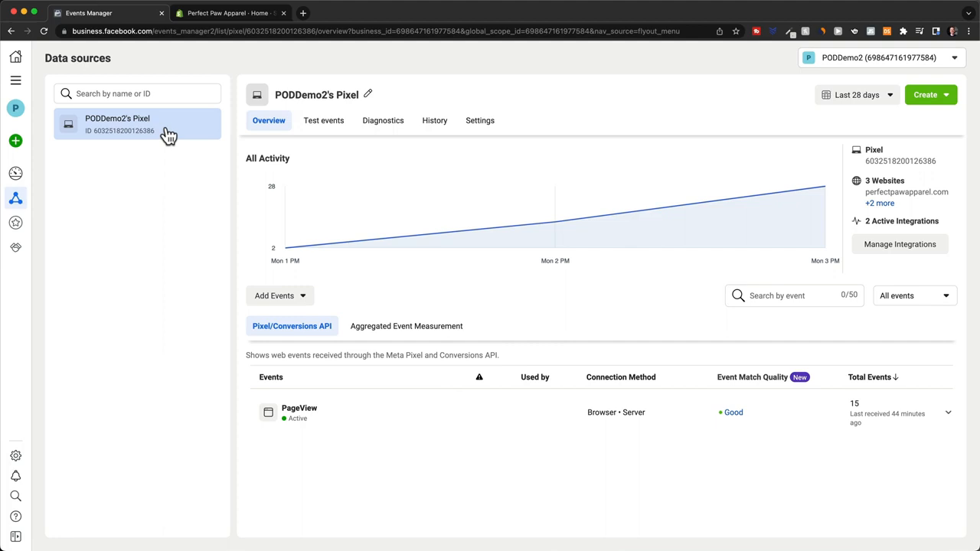
left_click(323, 125)
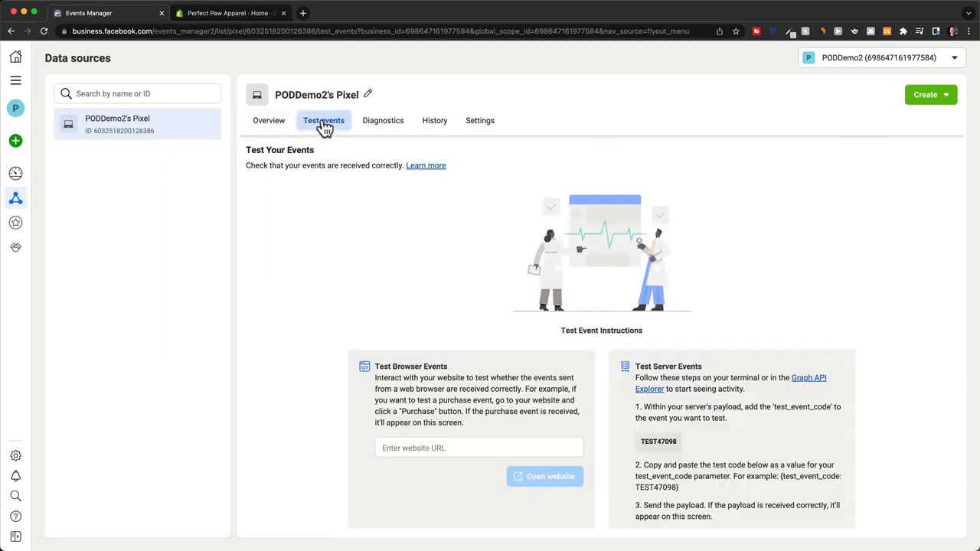
left_click(435, 448)
left_click(432, 471)
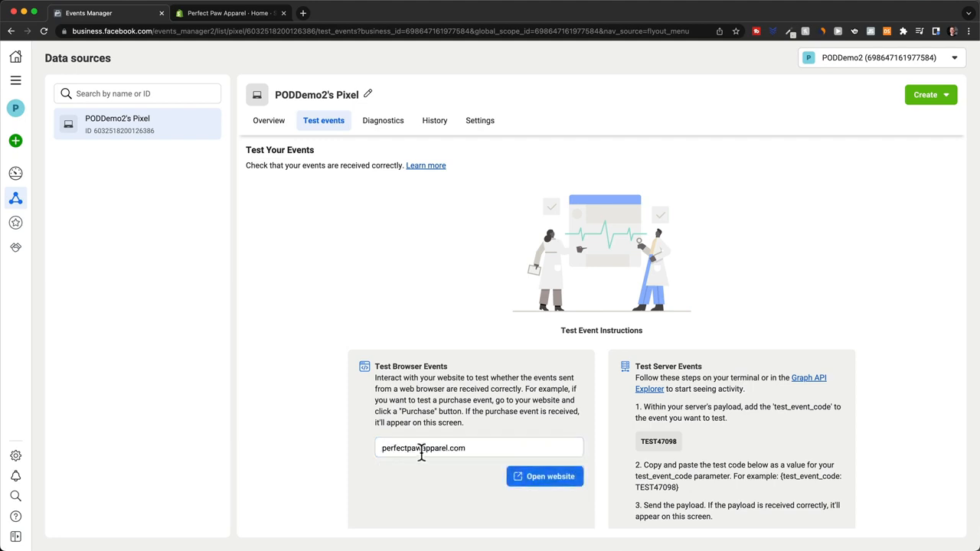
left_click(531, 478)
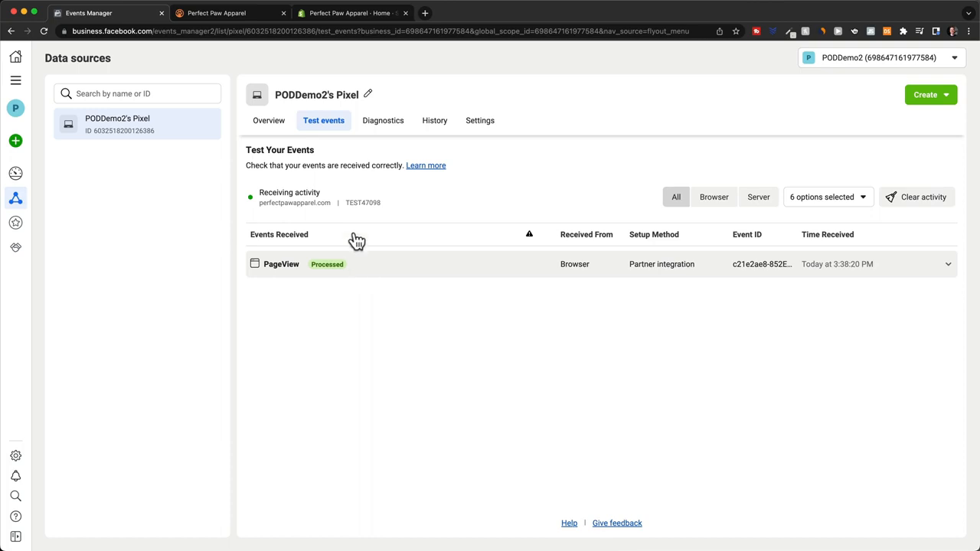
Step: Open the Dog Owner T-Shirt from the store's T-Shirts collection and check the received test events in Events Manager
left_click(218, 16)
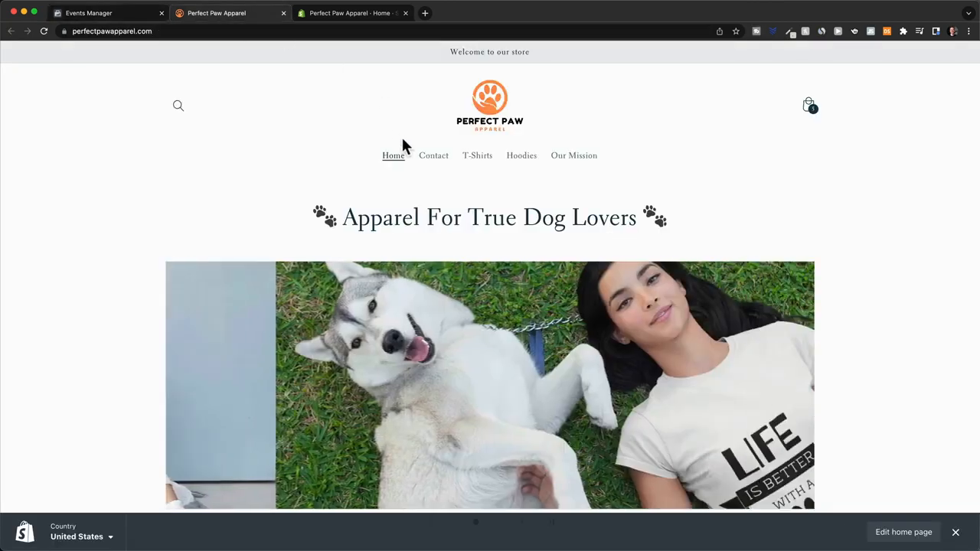
left_click(478, 162)
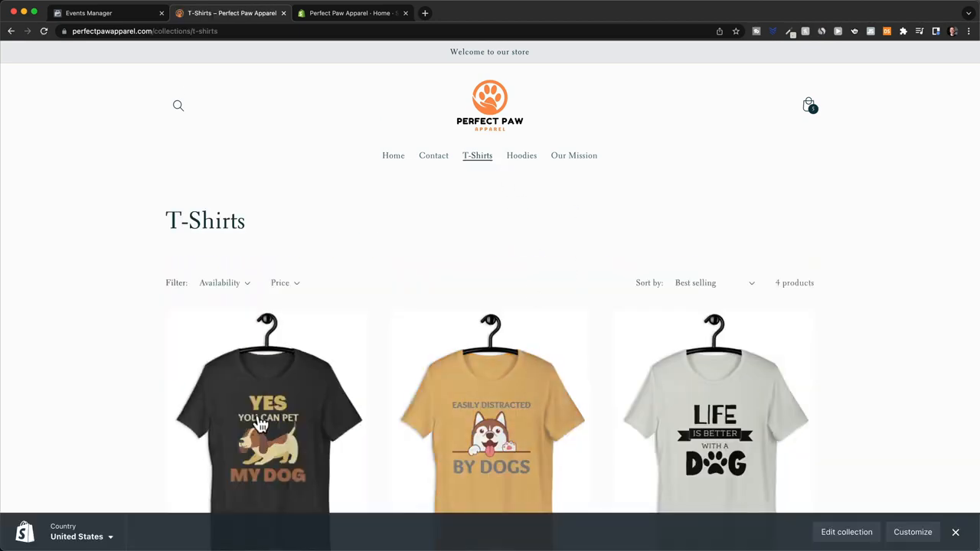
left_click(287, 396)
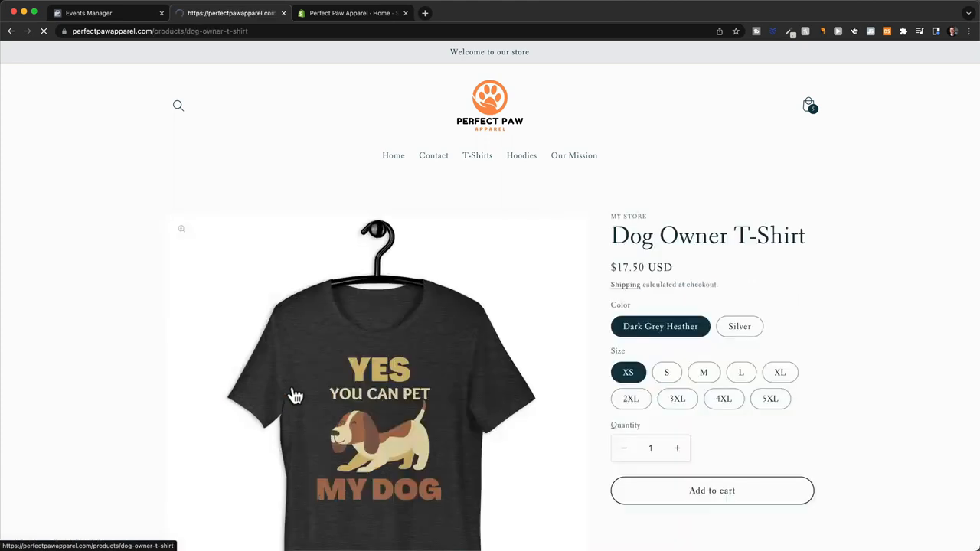
left_click(126, 13)
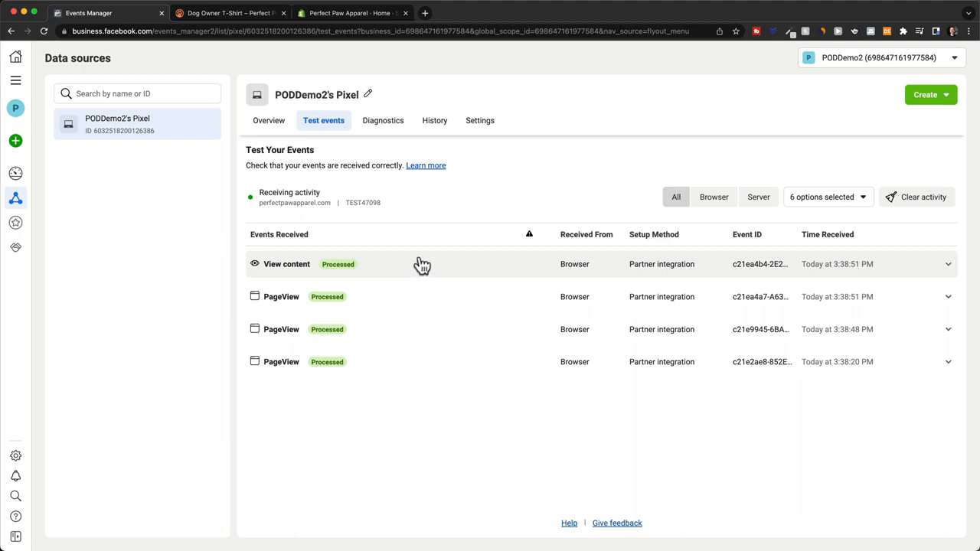
Step: Add the Dark Grey Heather, size XS Dog Owner T-Shirt to the store cart and return to the pixel's test events
left_click(249, 17)
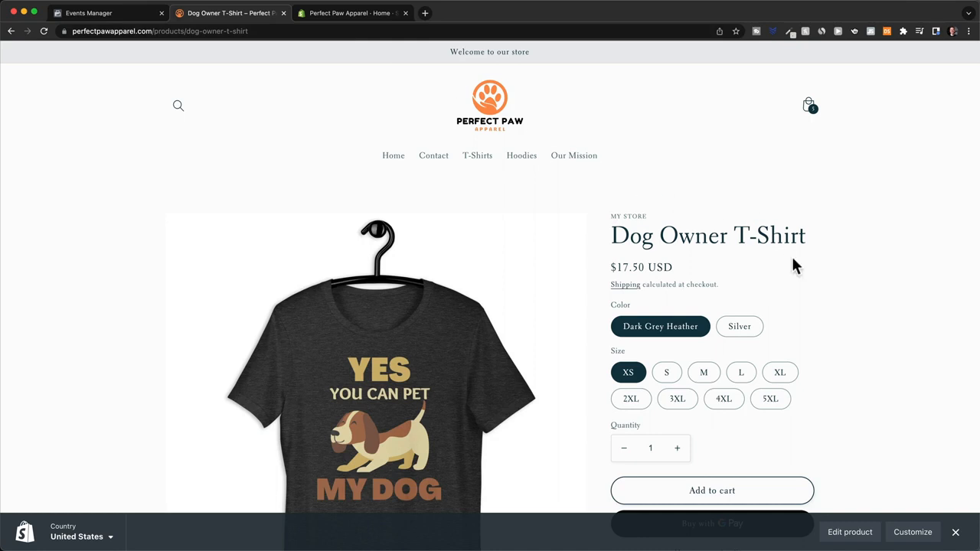
scroll(800, 301, "down", 3)
left_click(712, 351)
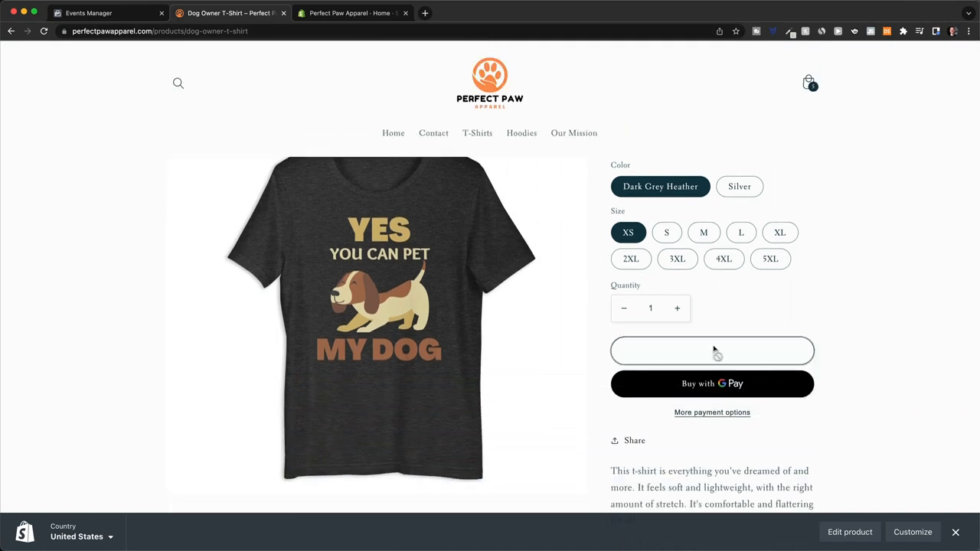
left_click(107, 15)
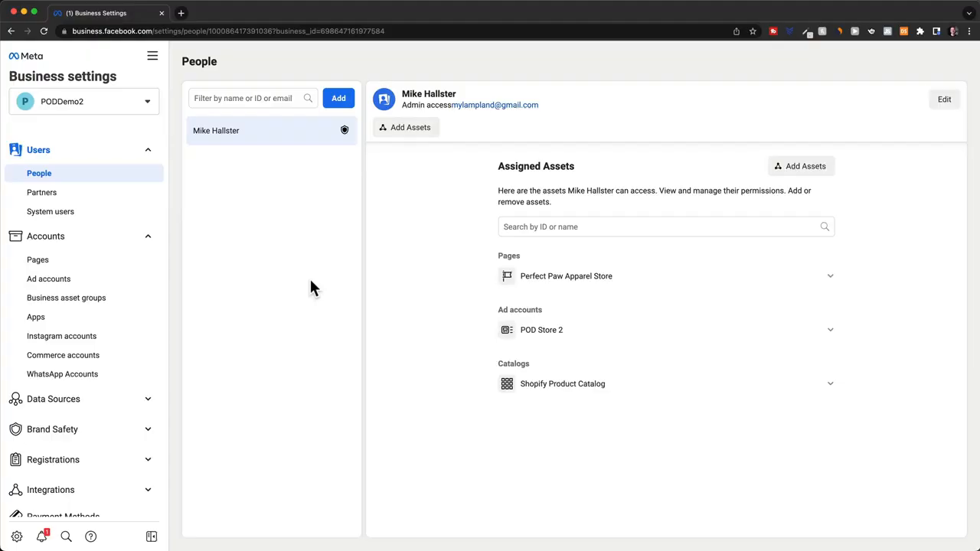
left_click(151, 57)
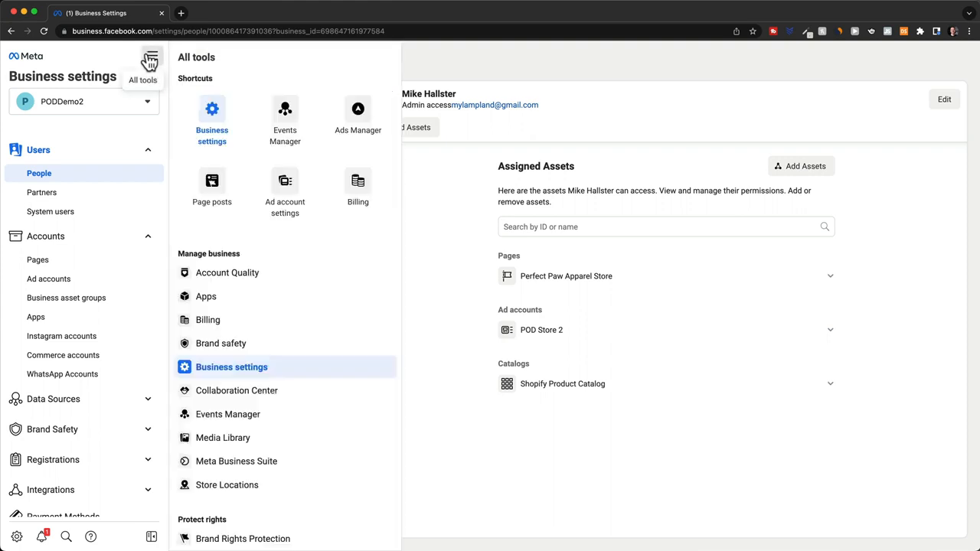
left_click(364, 127)
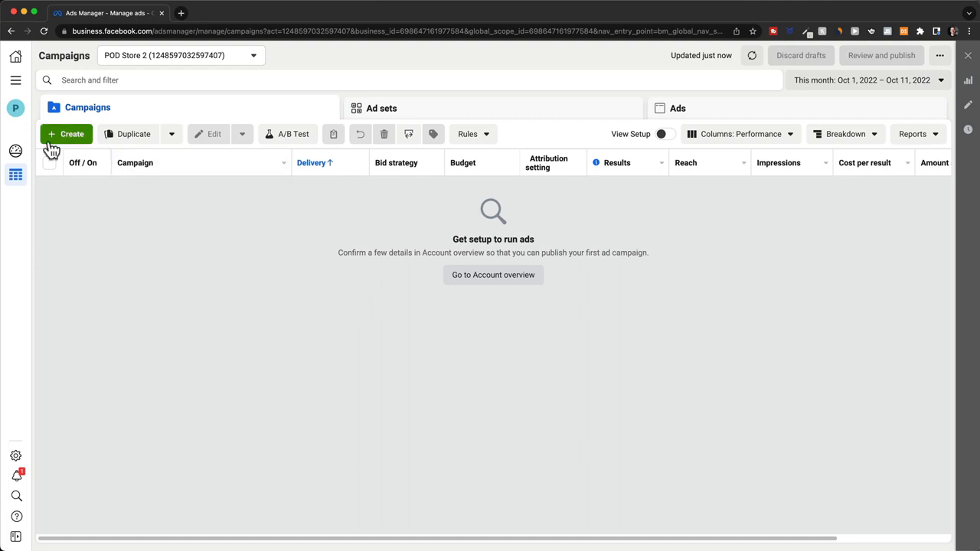
left_click(17, 153)
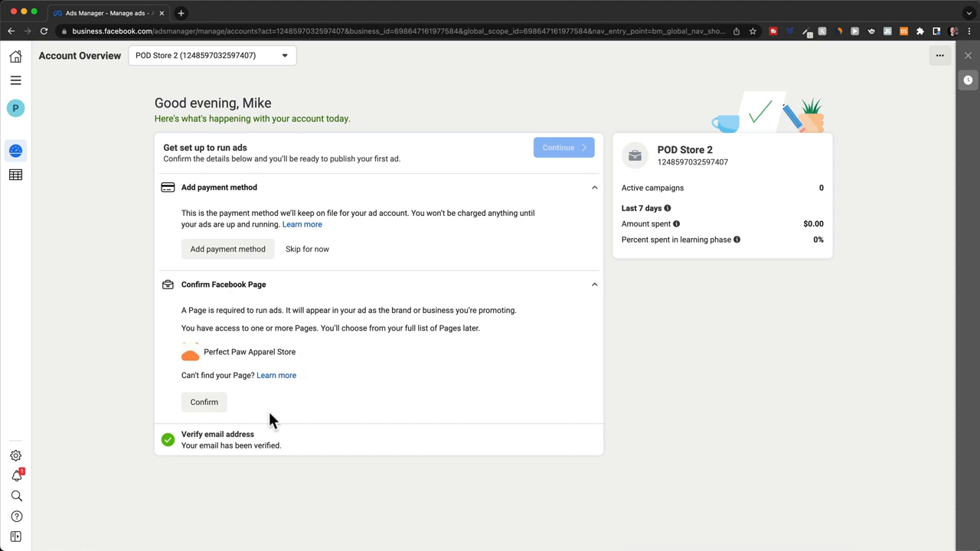
left_click(205, 403)
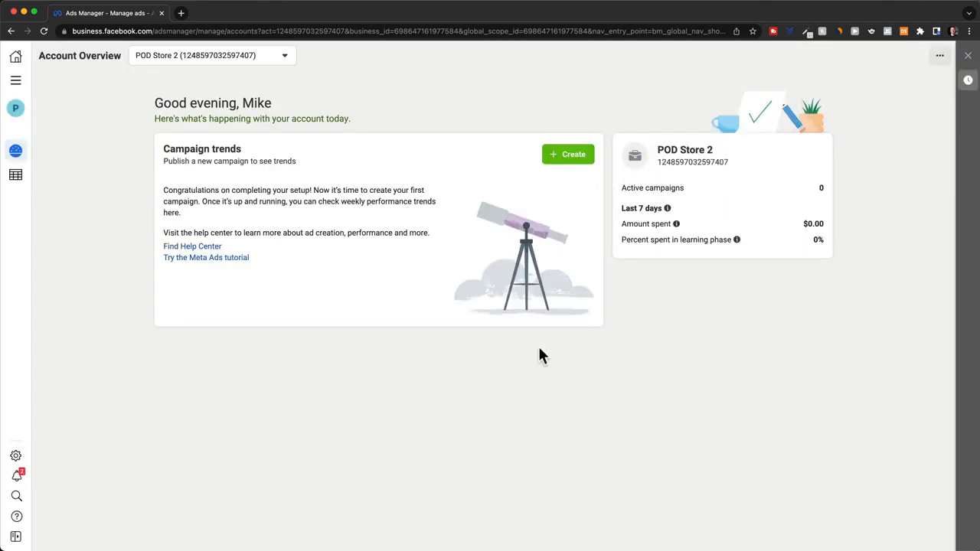
Step: Create a new campaign for POD Store 2 with the Sales objective
left_click(16, 176)
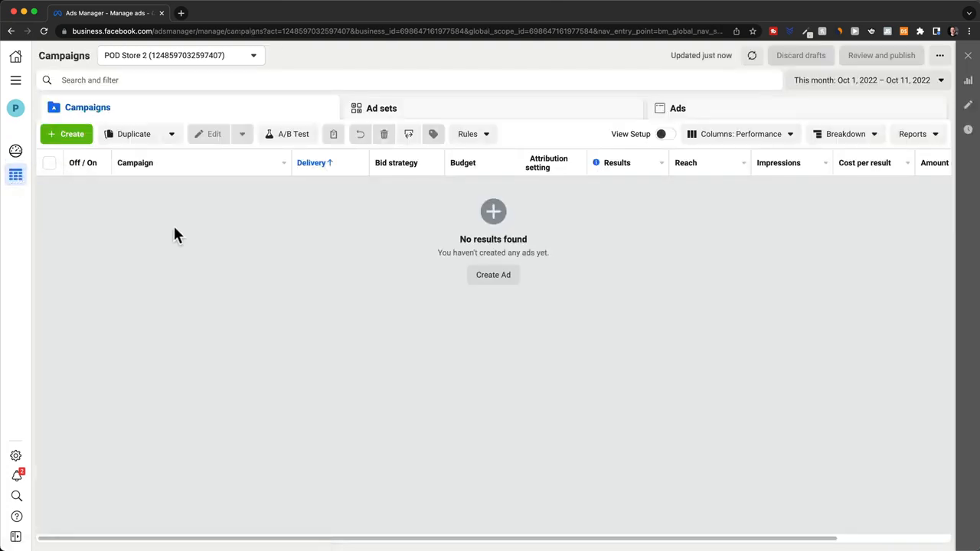
left_click(76, 139)
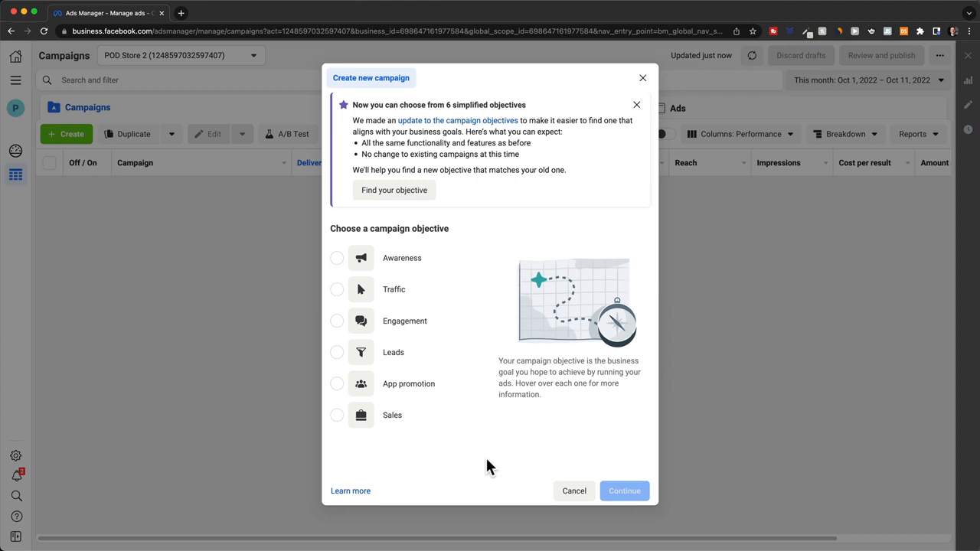
left_click(338, 415)
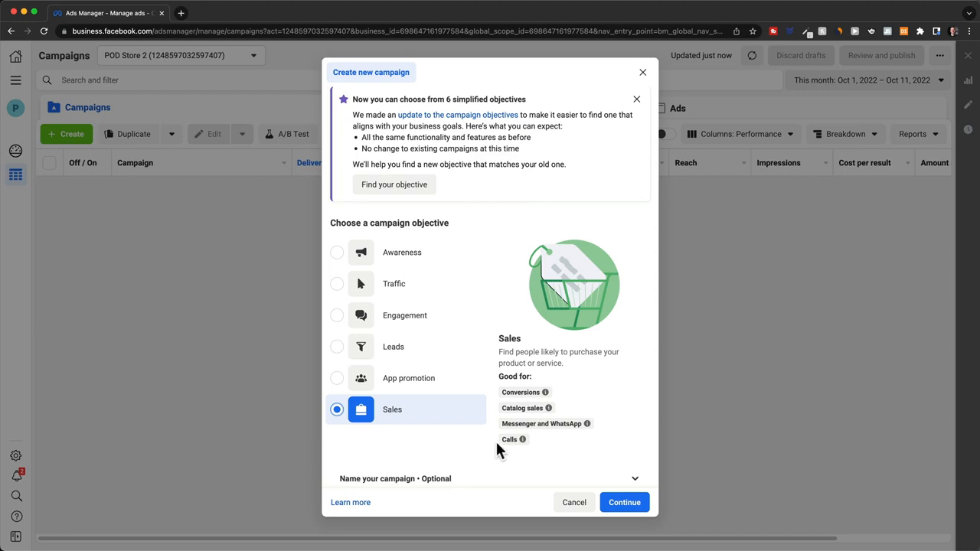
left_click(624, 503)
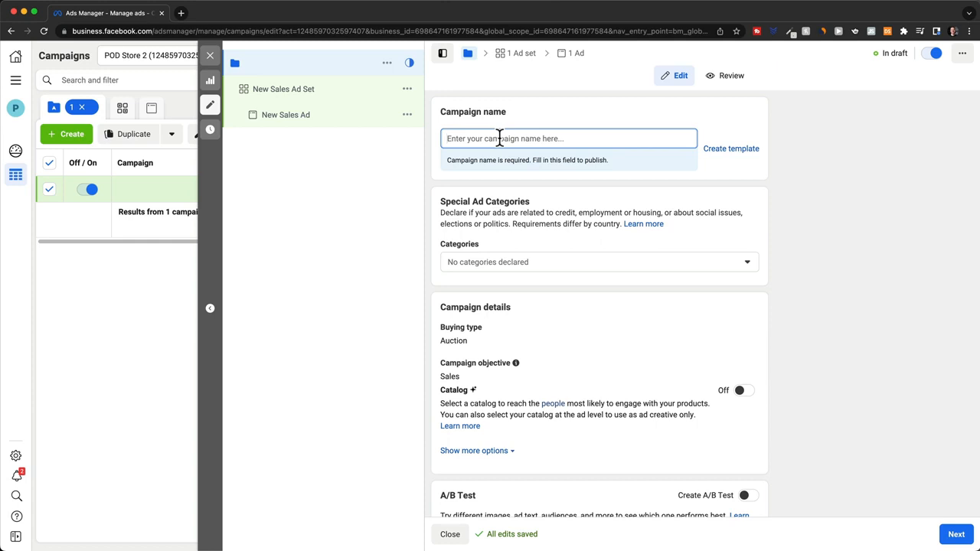
Step: Name the campaign POD STORE 1 and open its new sales ad set
type("POD STO")
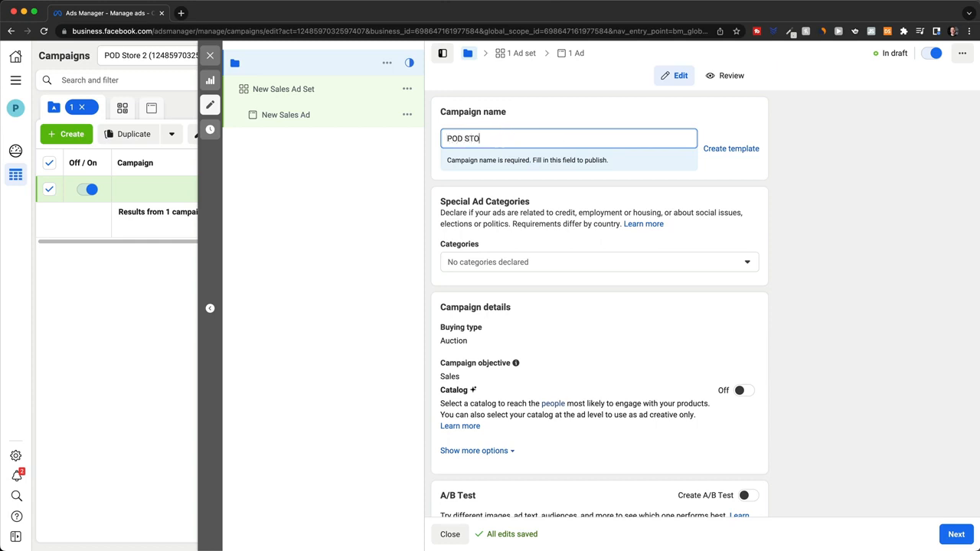
type("RE 1")
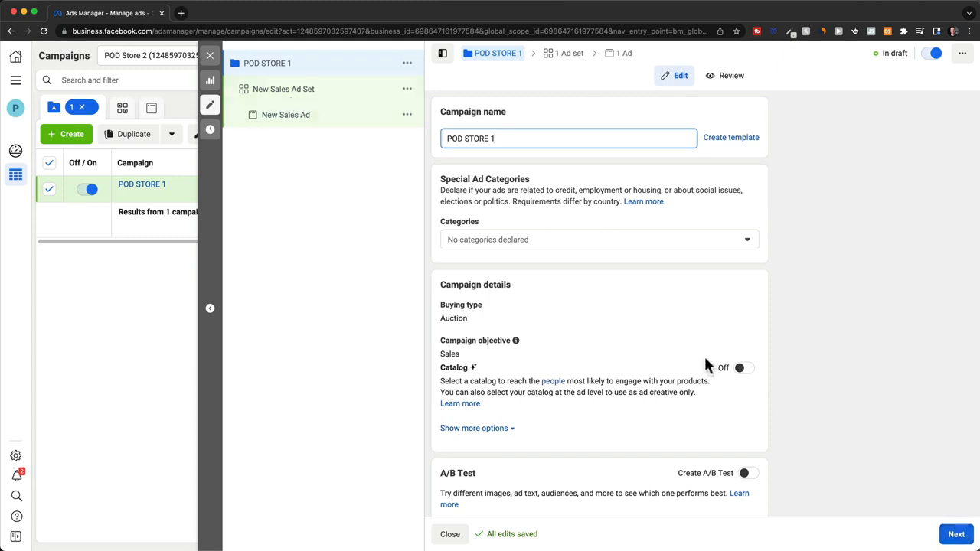
left_click(329, 98)
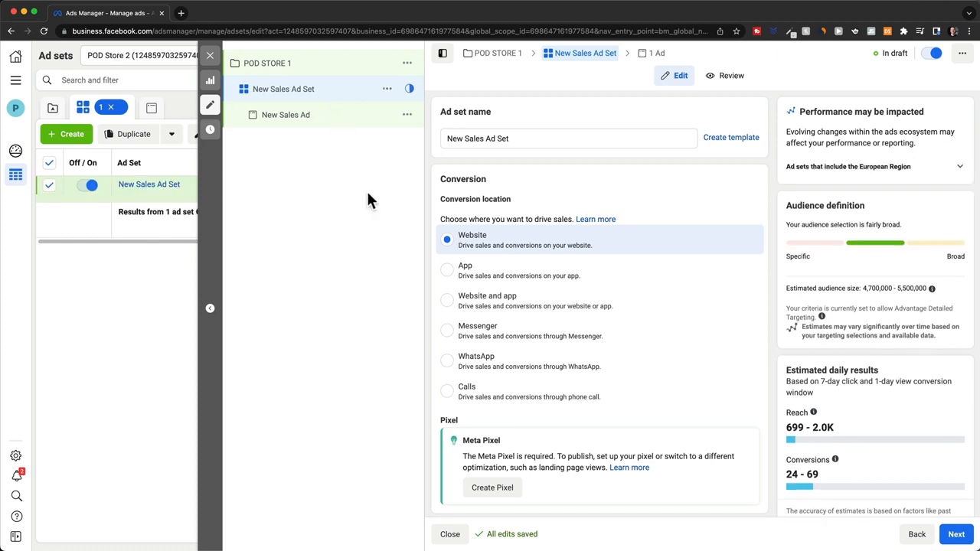
left_click_drag(510, 139, 446, 138)
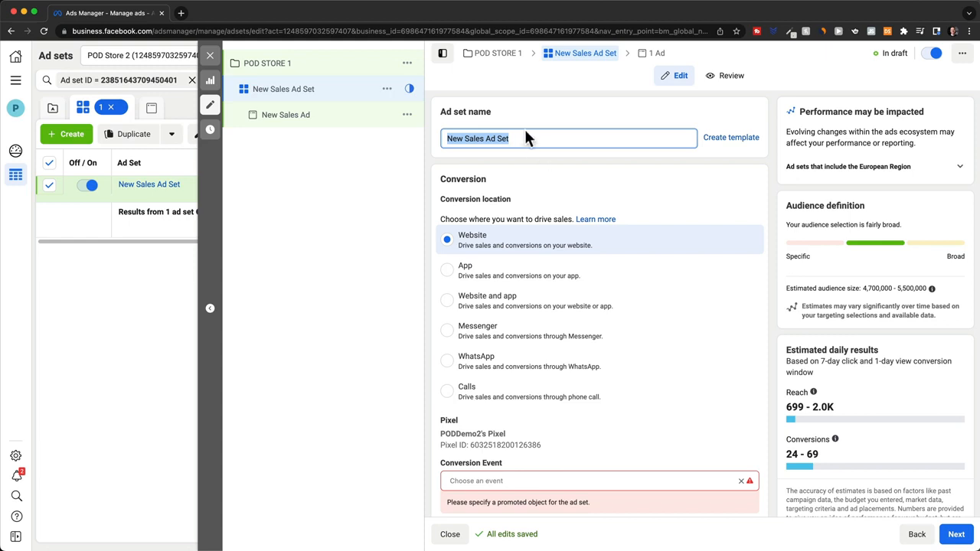
left_click_drag(525, 138, 438, 143)
left_click(536, 141)
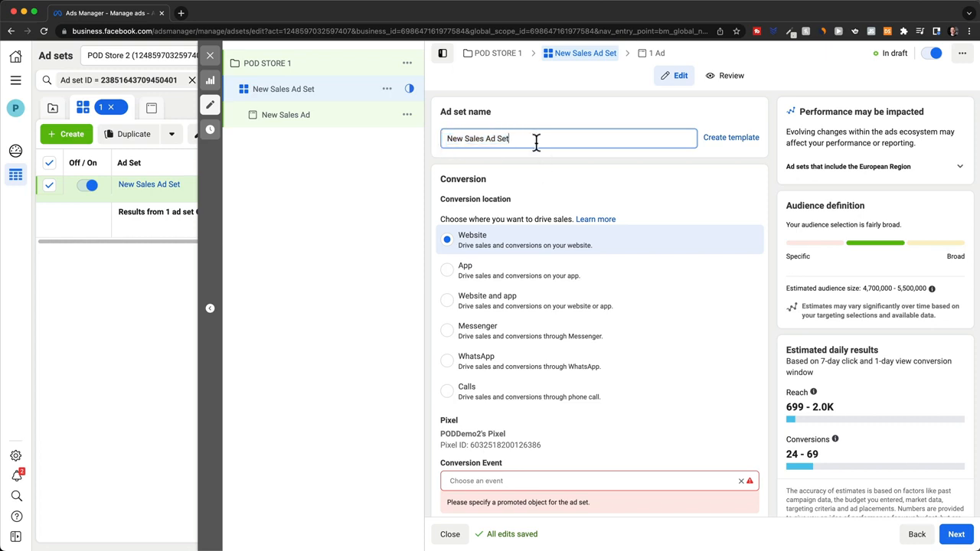
Step: Choose Purchase as the ad set's conversion event for the pixel
scroll(550, 170, "down", 2)
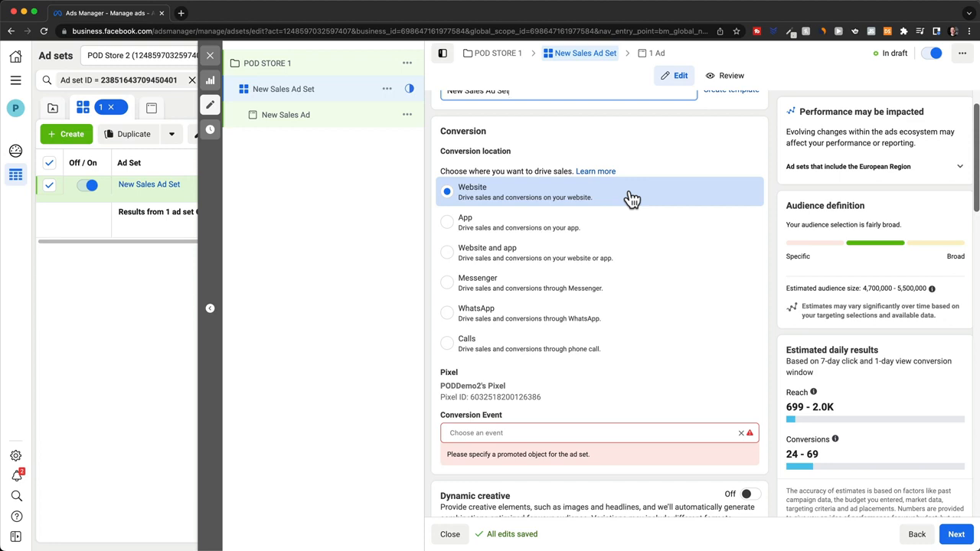
scroll(632, 199, "down", 3)
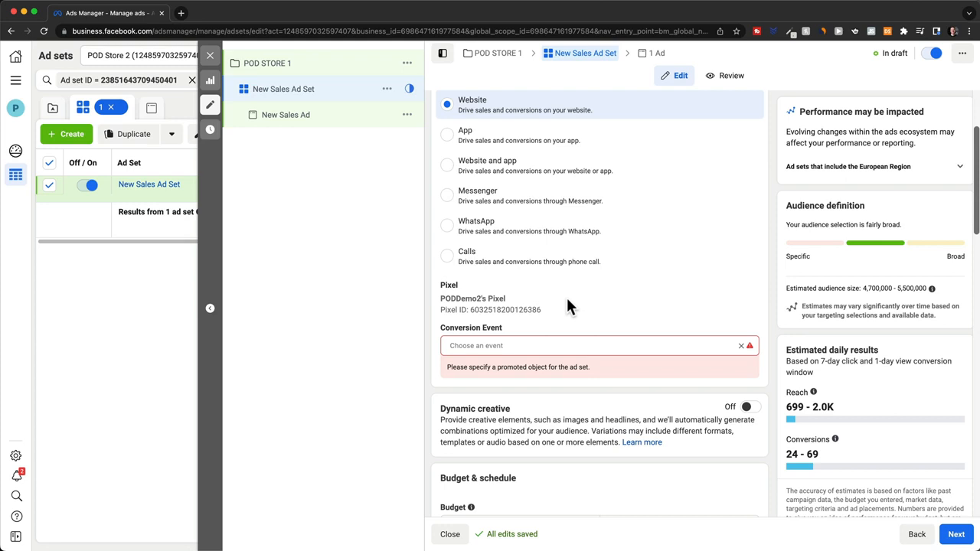
scroll(567, 299, "down", 2)
left_click(498, 289)
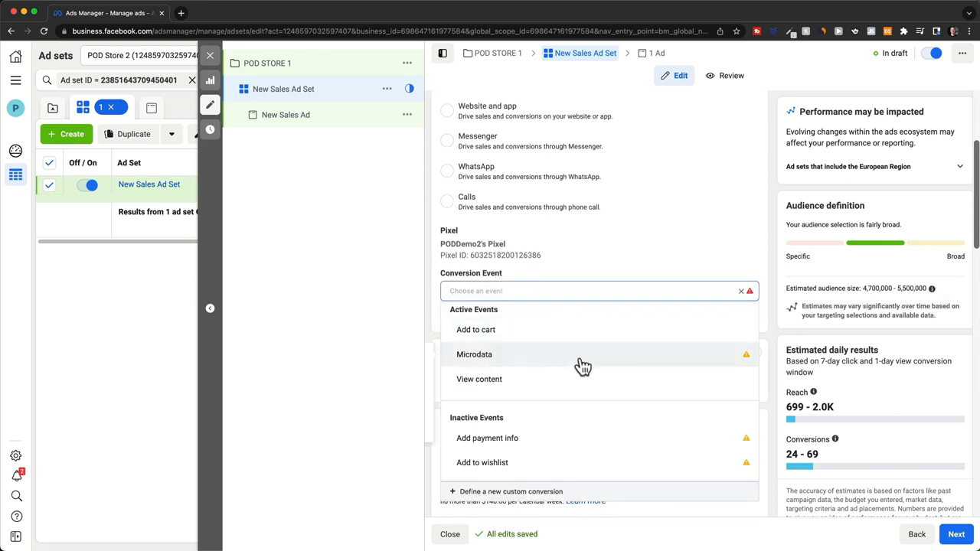
scroll(582, 366, "down", 5)
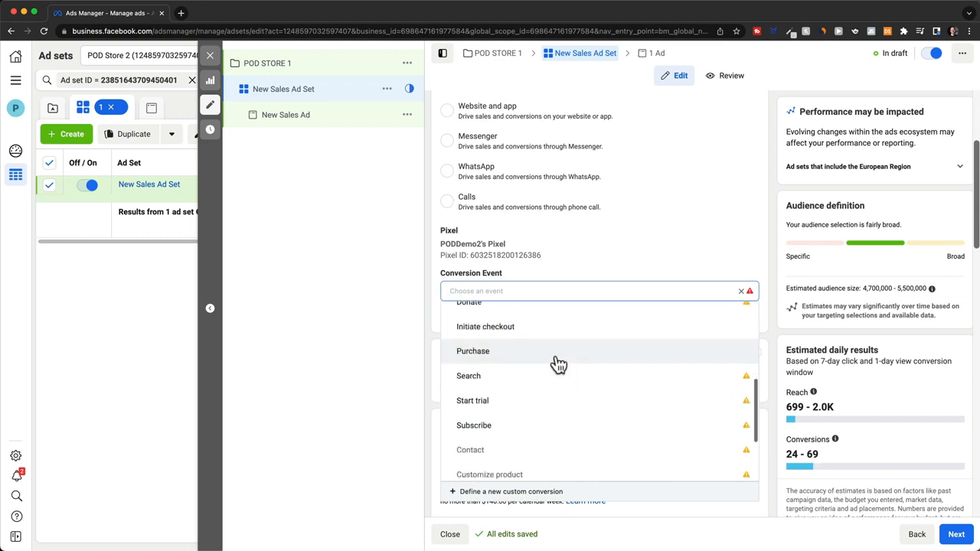
left_click(557, 364)
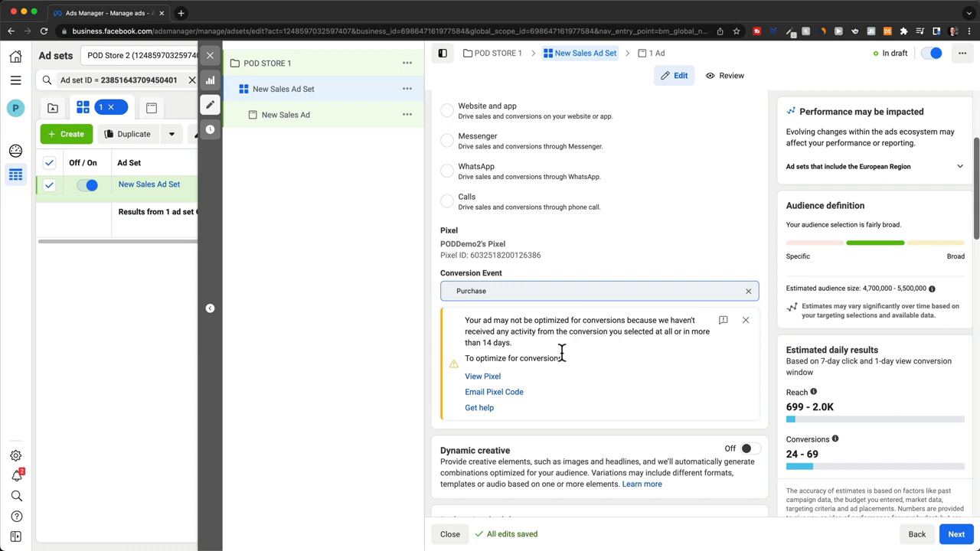
Step: Set the ad set's daily budget to $10.00
scroll(770, 290, "down", 5)
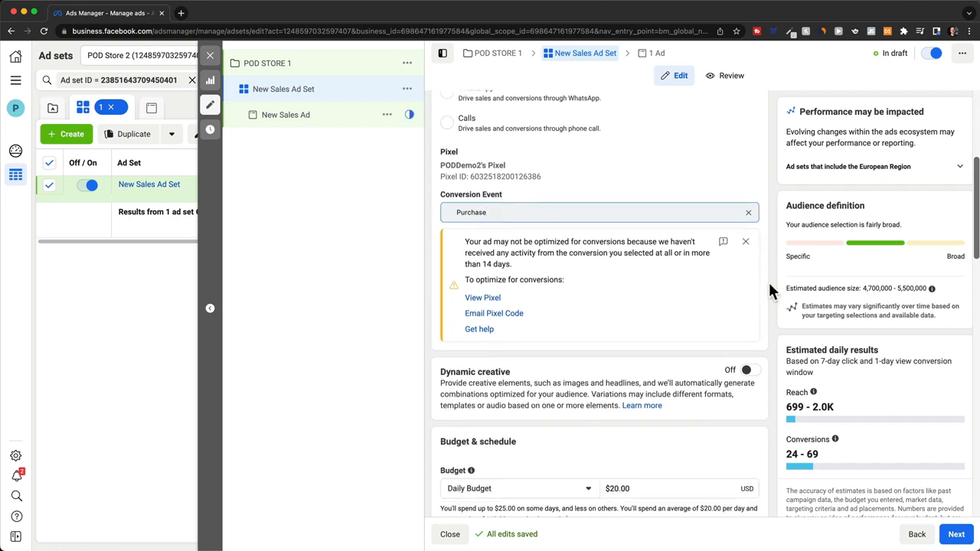
scroll(768, 281, "down", 2)
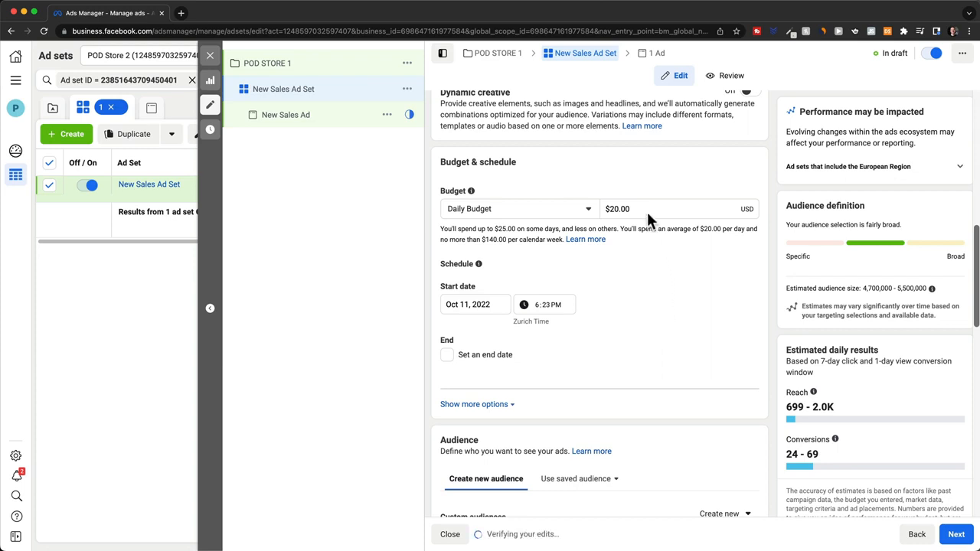
left_click_drag(646, 210, 595, 206)
type("10")
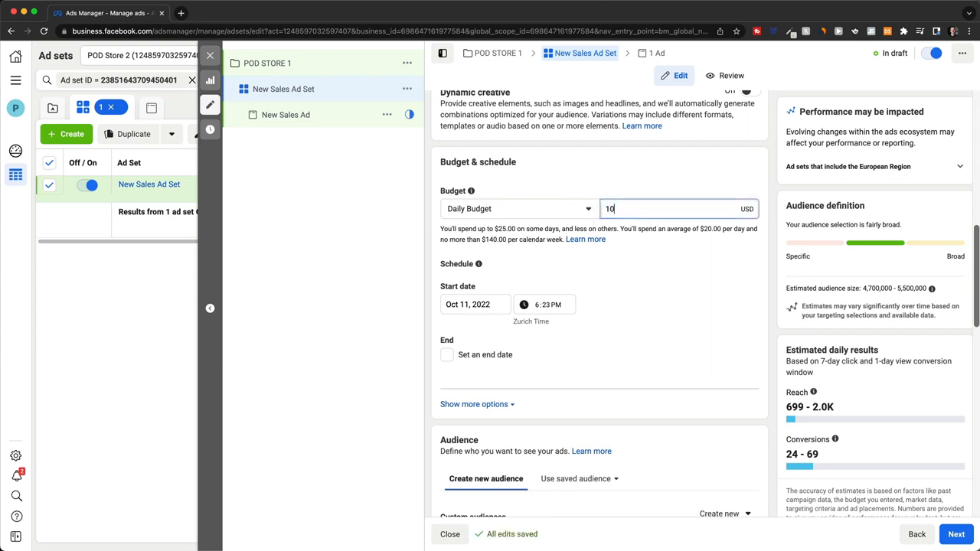
left_click(591, 261)
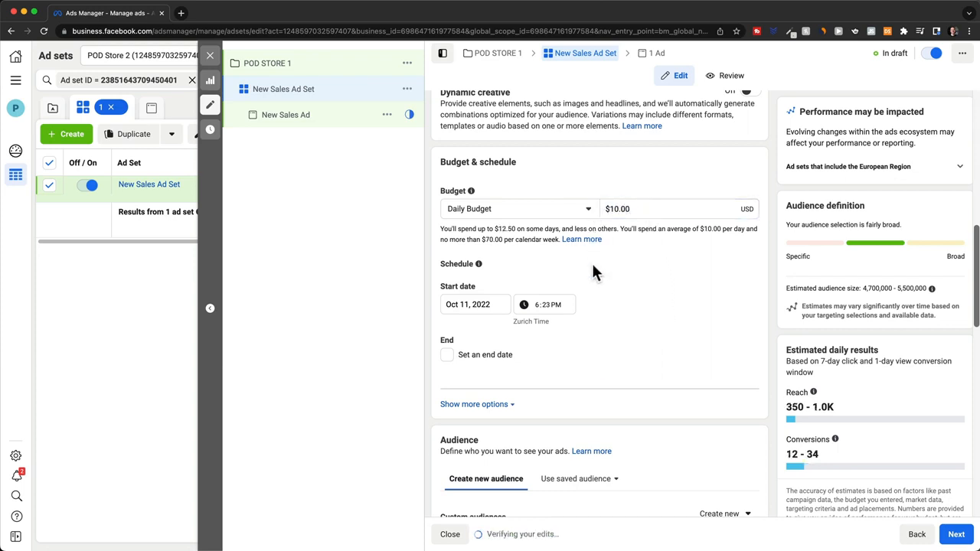
Step: Schedule the ad set to start on Oct 12, 2022 at 12:00 PM
left_click(496, 304)
left_click(507, 389)
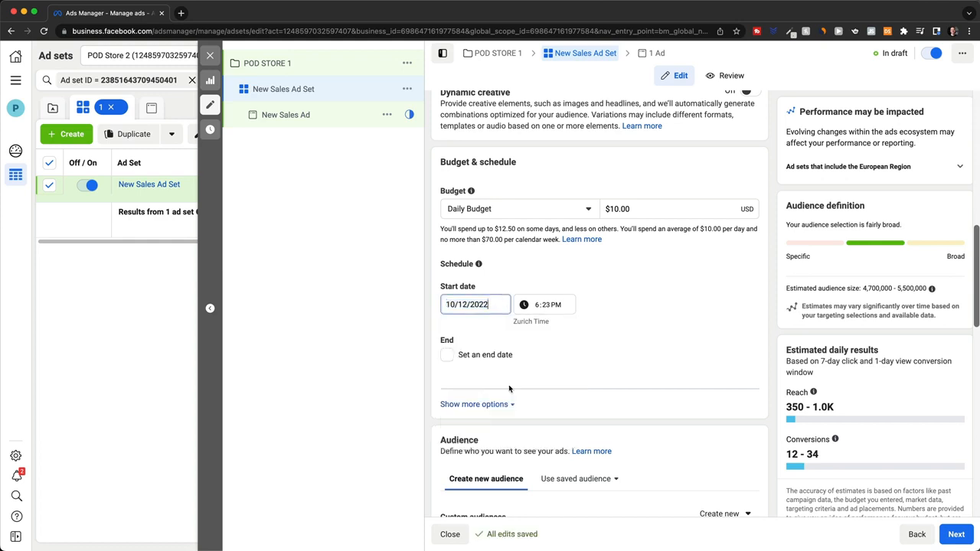
left_click(539, 306)
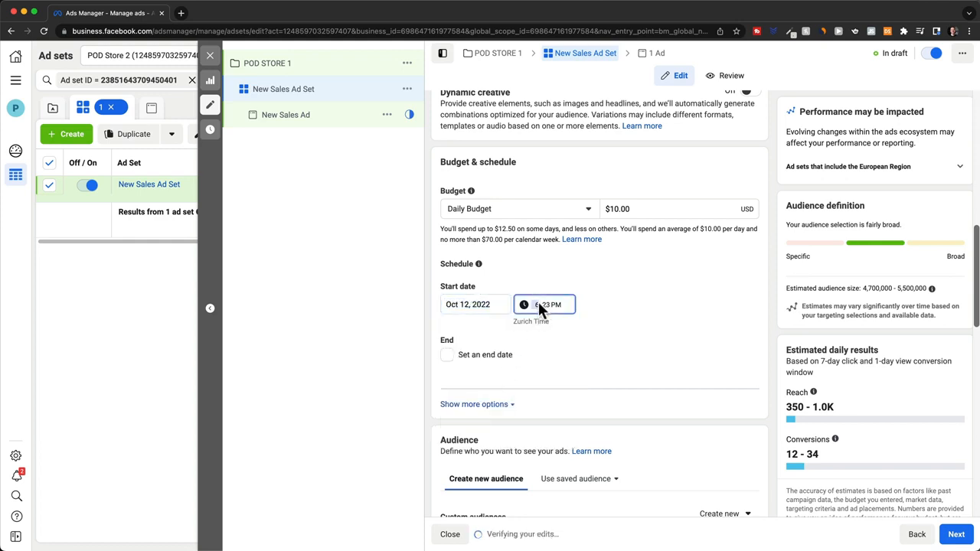
type("12:00")
left_click(589, 347)
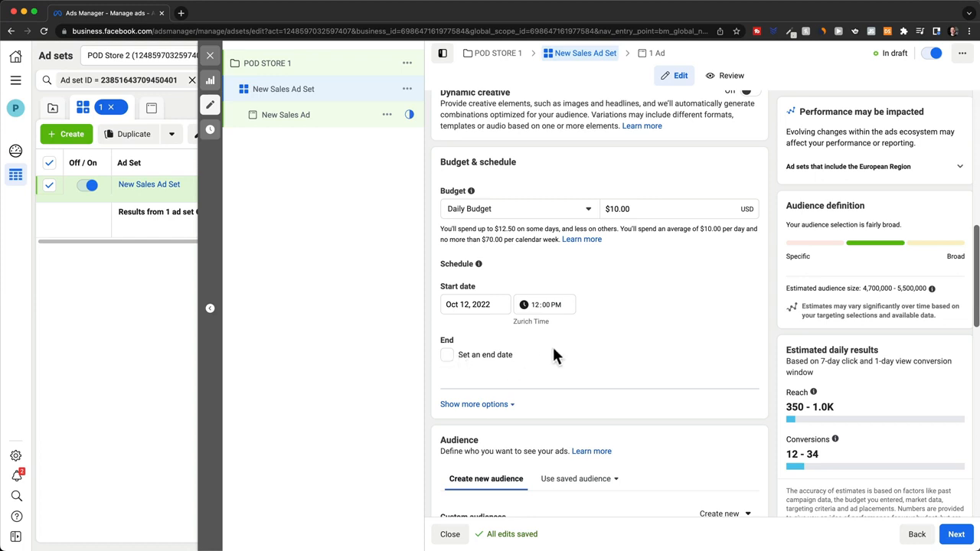
Step: Replace Switzerland with the United States as the audience location
scroll(650, 347, "down", 5)
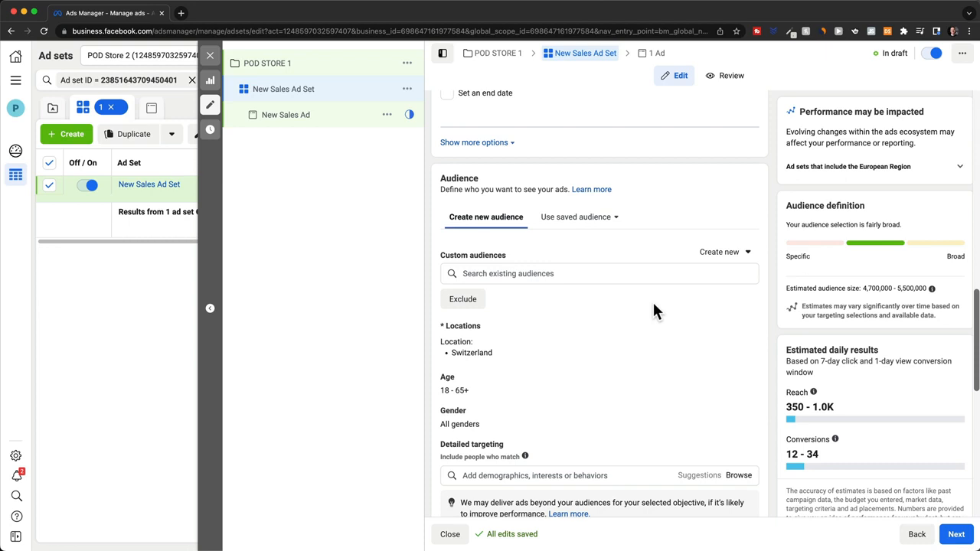
scroll(653, 310, "down", 1)
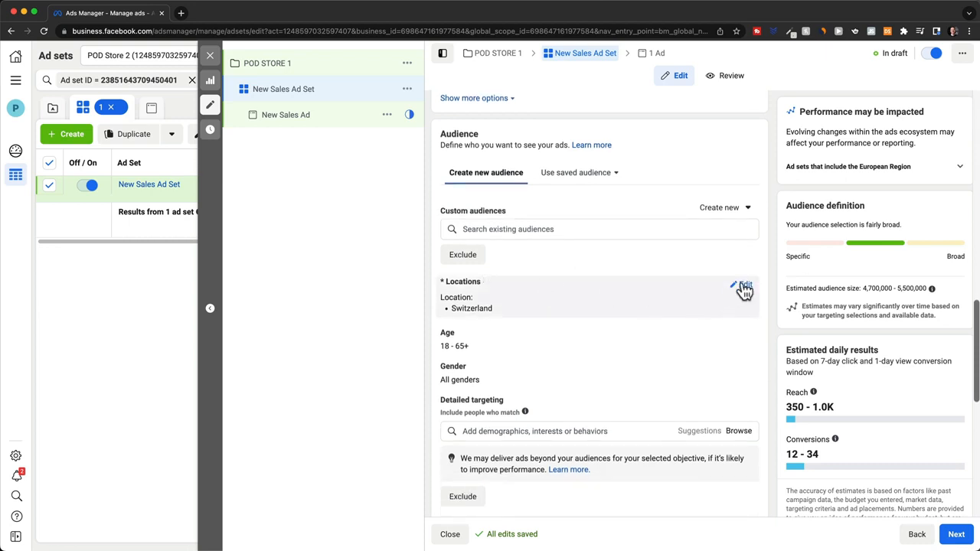
left_click(700, 283)
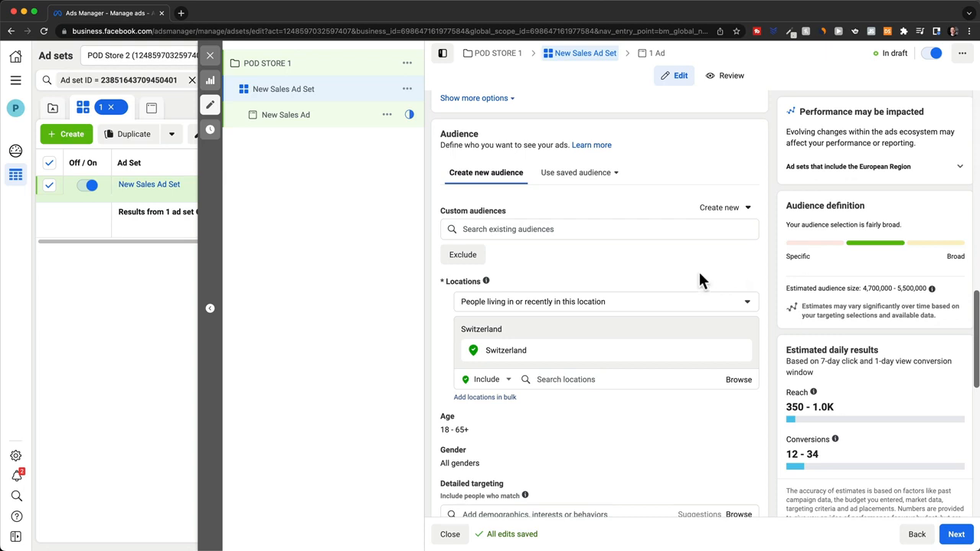
left_click(739, 351)
scroll(651, 306, "down", 2)
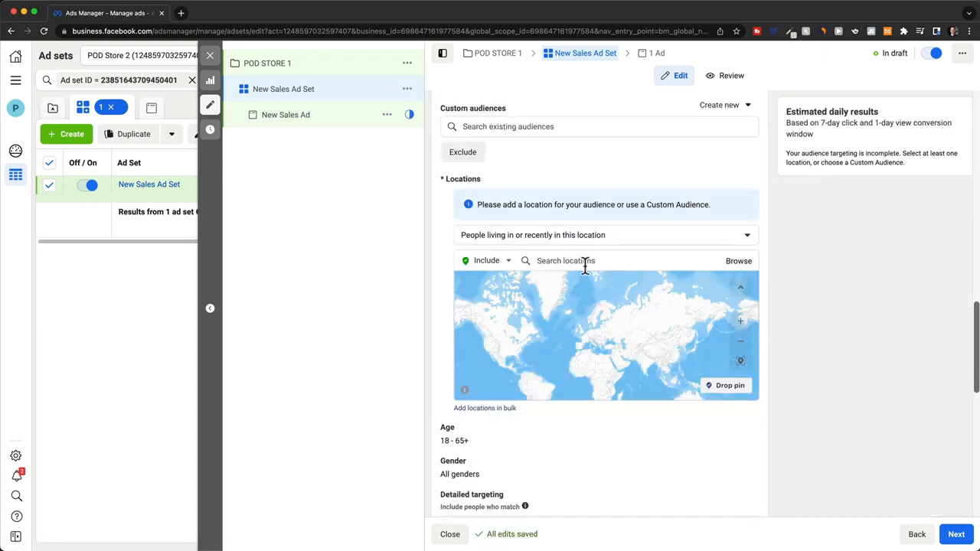
left_click(577, 263)
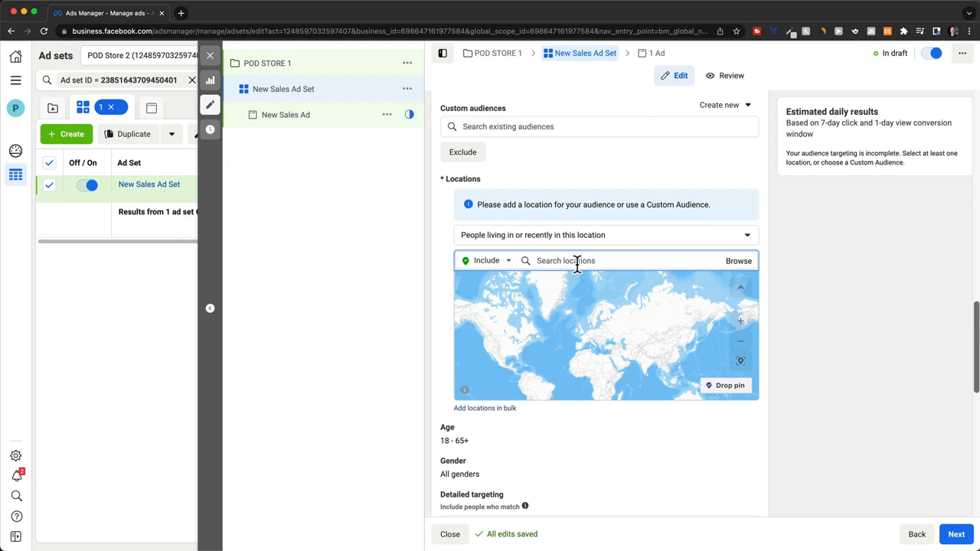
type("usa")
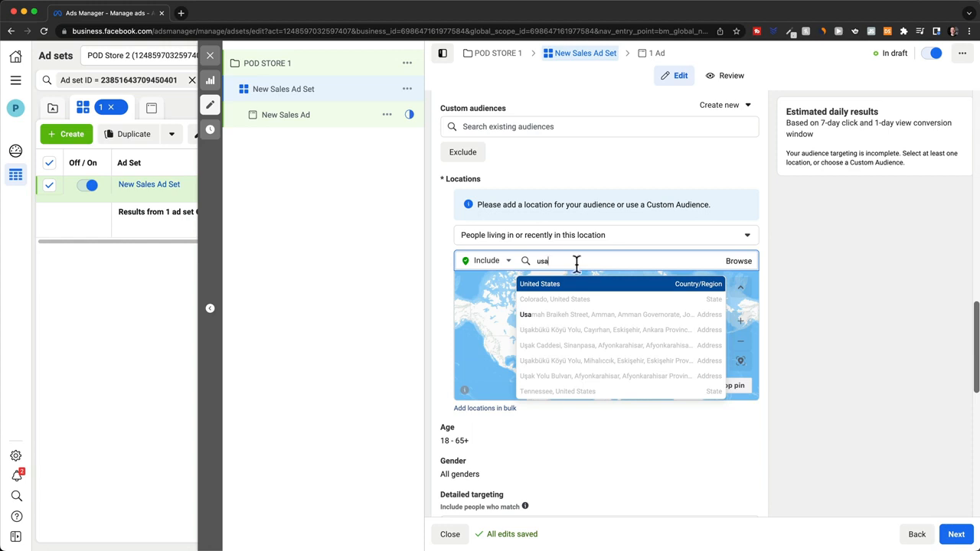
left_click(563, 291)
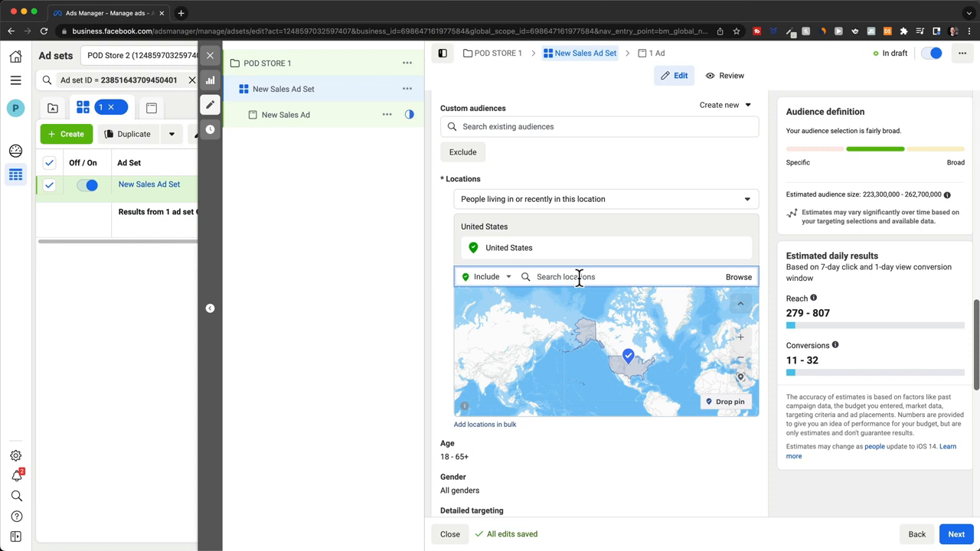
Step: Set the audience's minimum age to 21
scroll(651, 438, "down", 2)
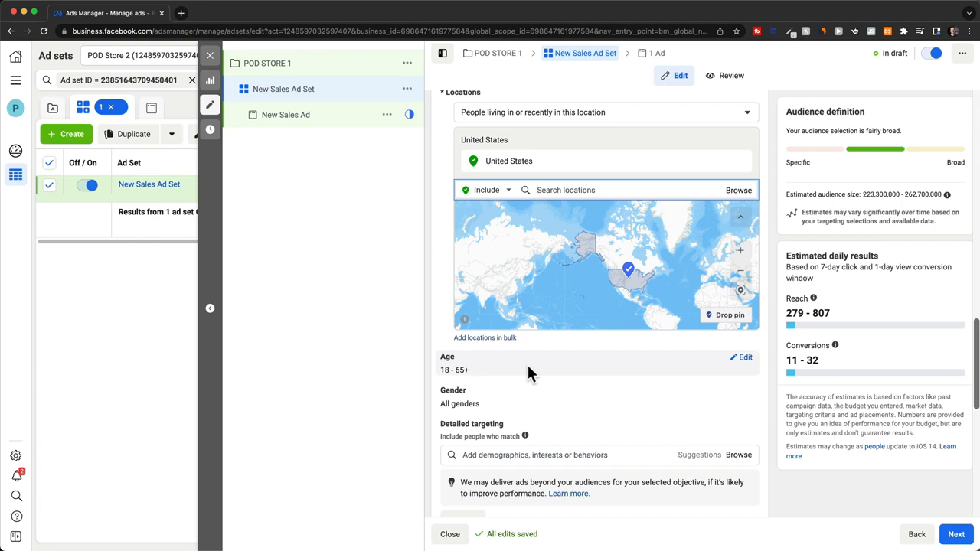
left_click(740, 357)
left_click(479, 374)
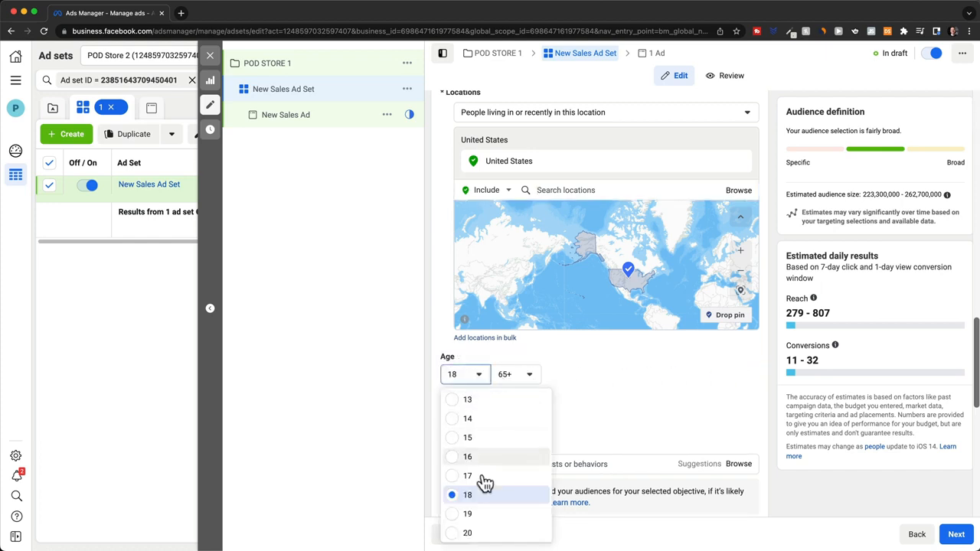
scroll(466, 505, "down", 2)
left_click(461, 486)
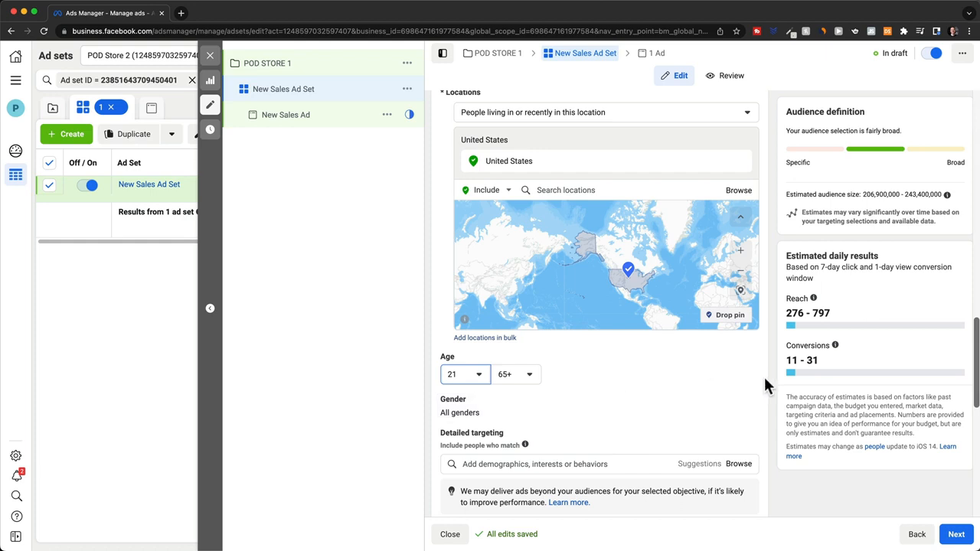
Step: Add the Dogs (animals) interest to the audience's detailed targeting
scroll(764, 374, "down", 2)
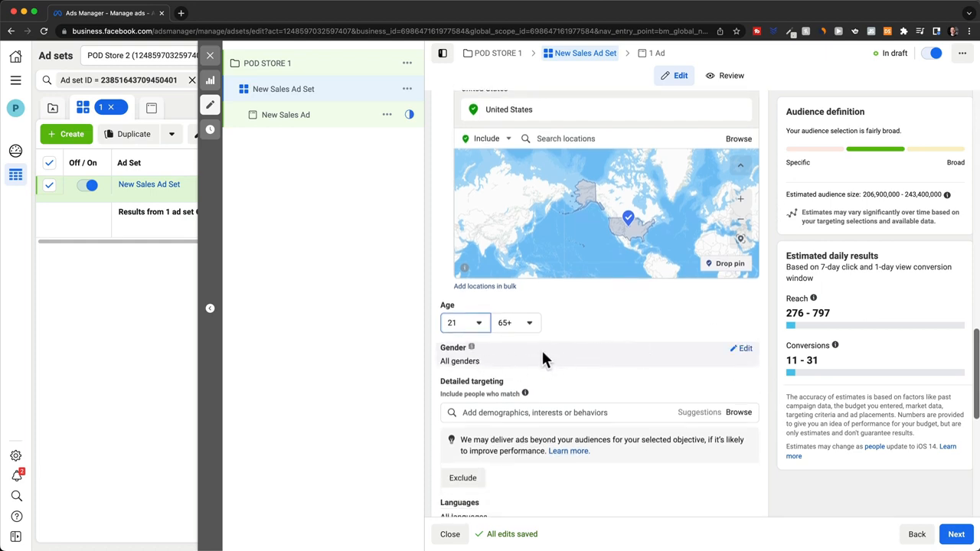
scroll(514, 356, "down", 3)
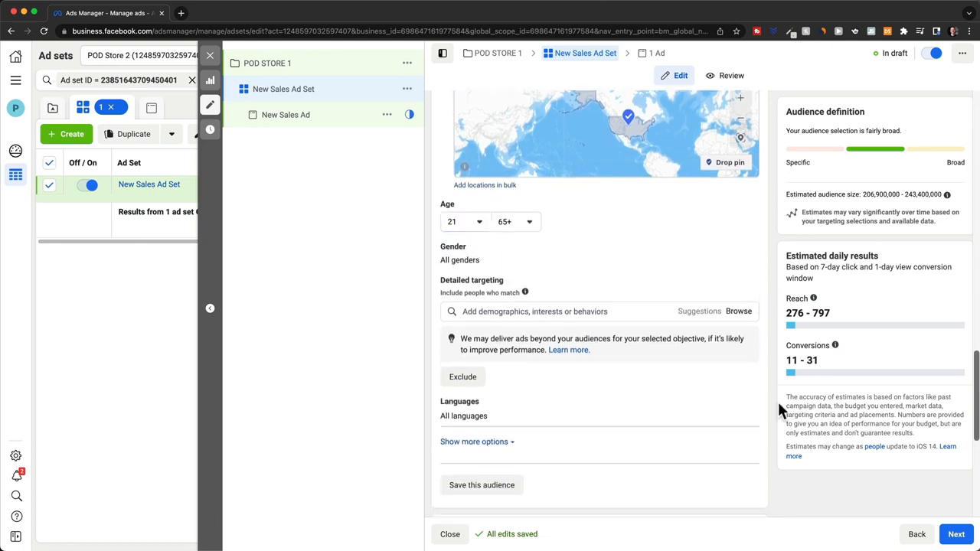
left_click(571, 311)
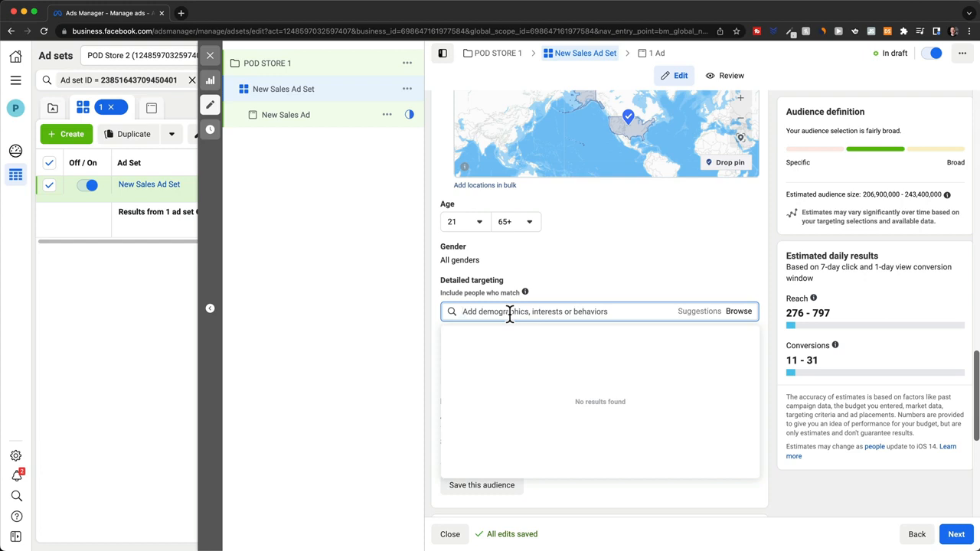
type("dog")
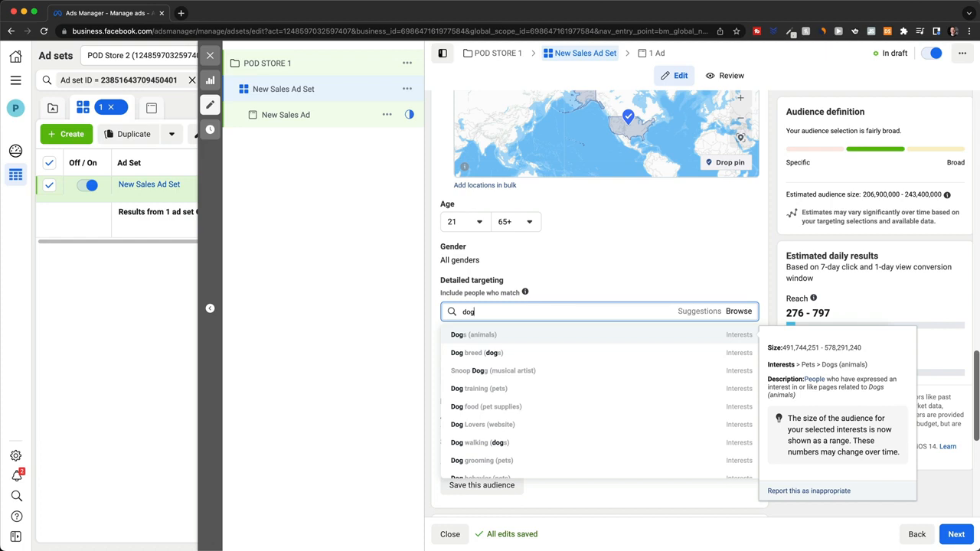
left_click(498, 337)
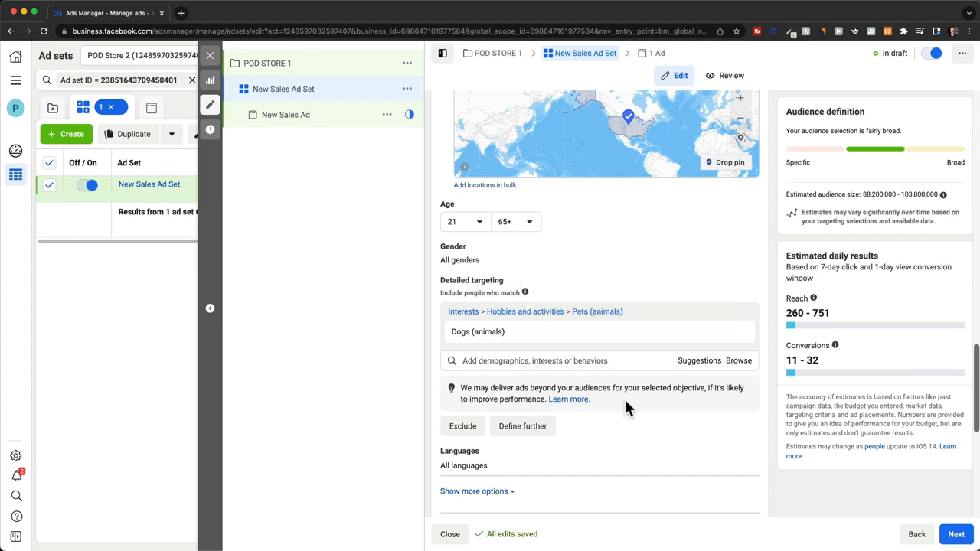
Step: Rename the ad set as Dog (animals)
scroll(726, 316, "up", 5)
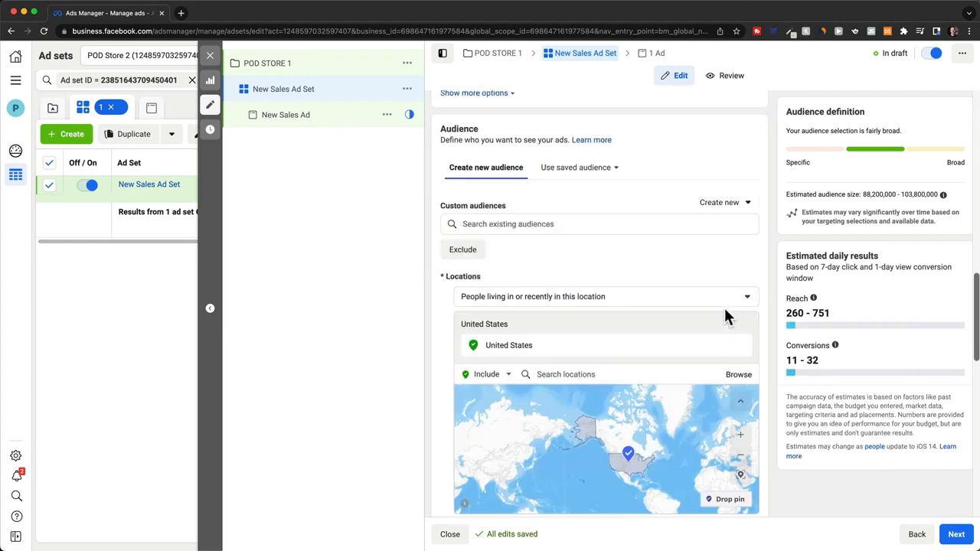
scroll(726, 316, "up", 10)
left_click(492, 138)
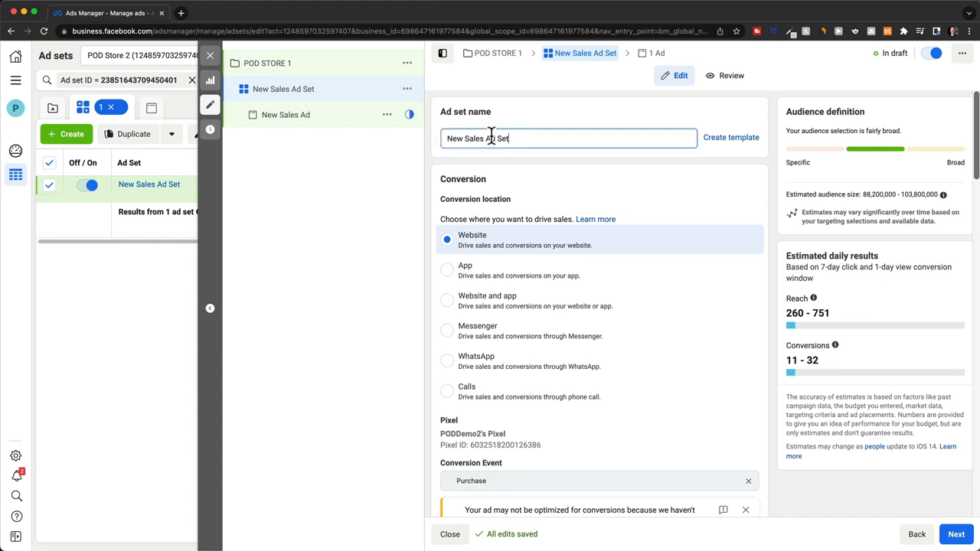
key("super+a")
type("Dog (an")
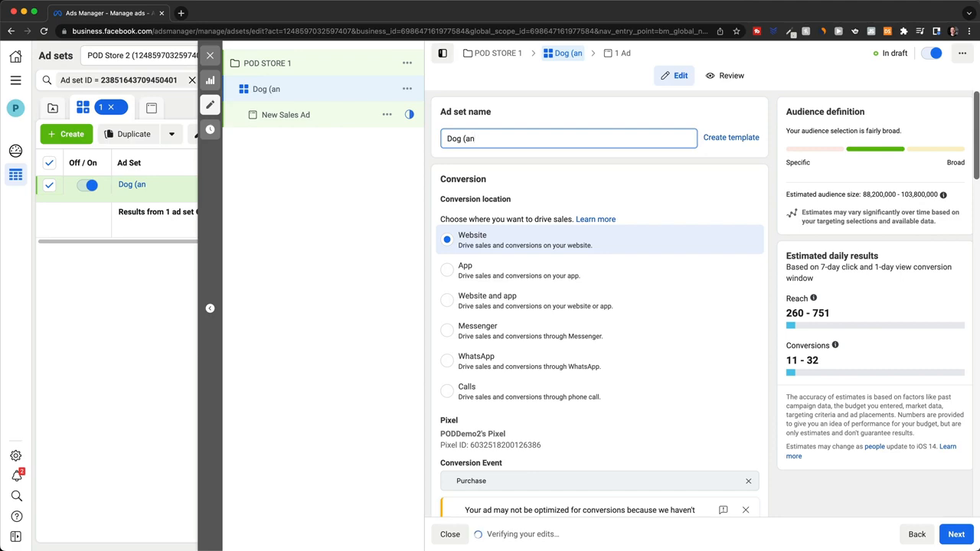
type("imals")
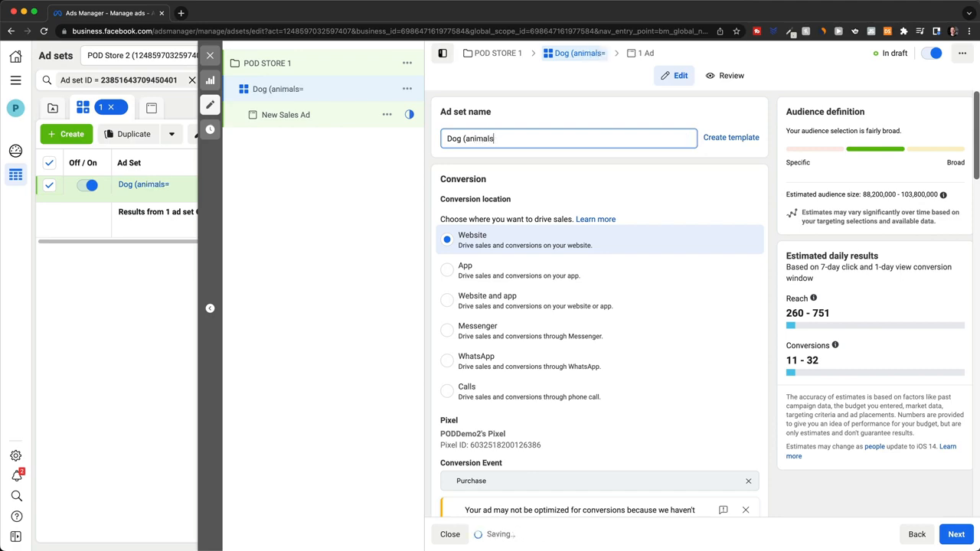
type(")")
Step: Open the audience's language targeting for editing and start a language search
scroll(726, 247, "down", 8)
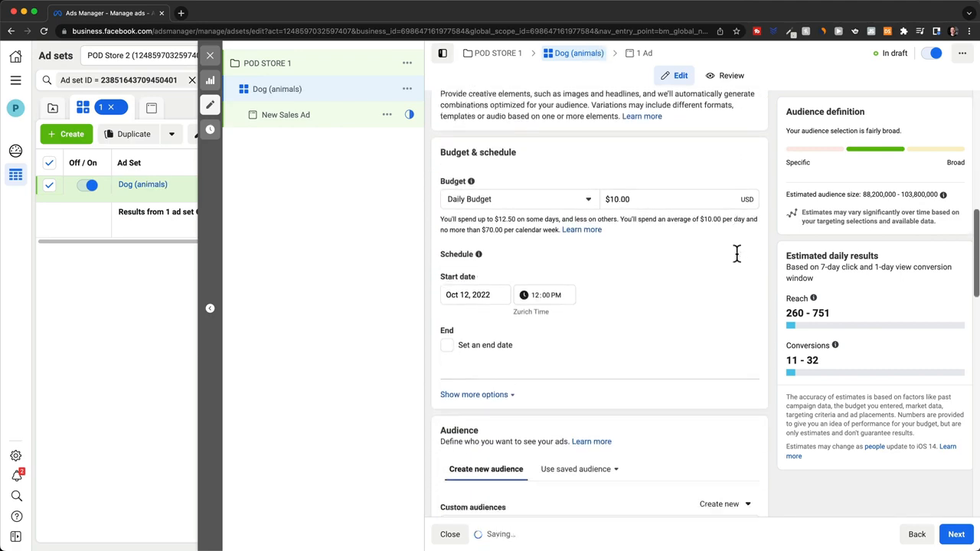
scroll(737, 253, "down", 10)
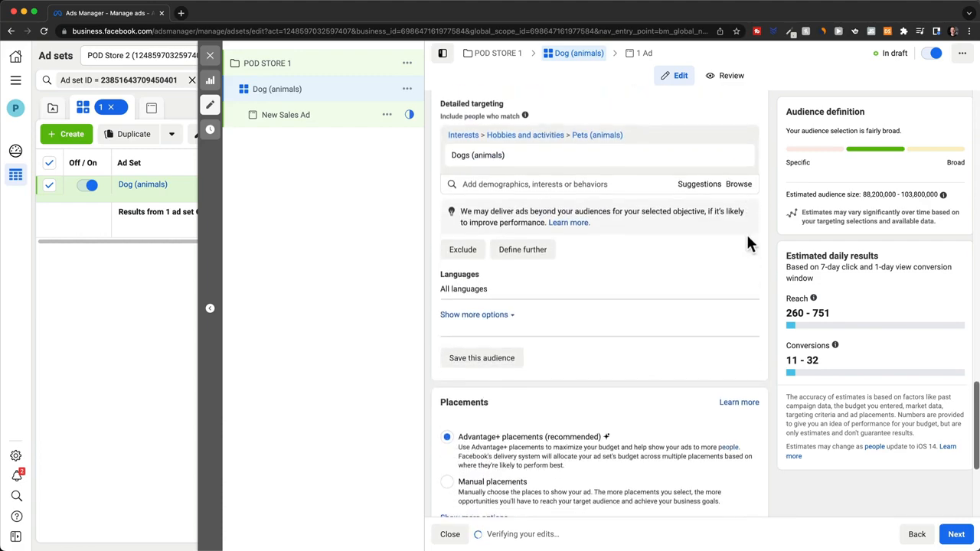
scroll(748, 235, "down", 1)
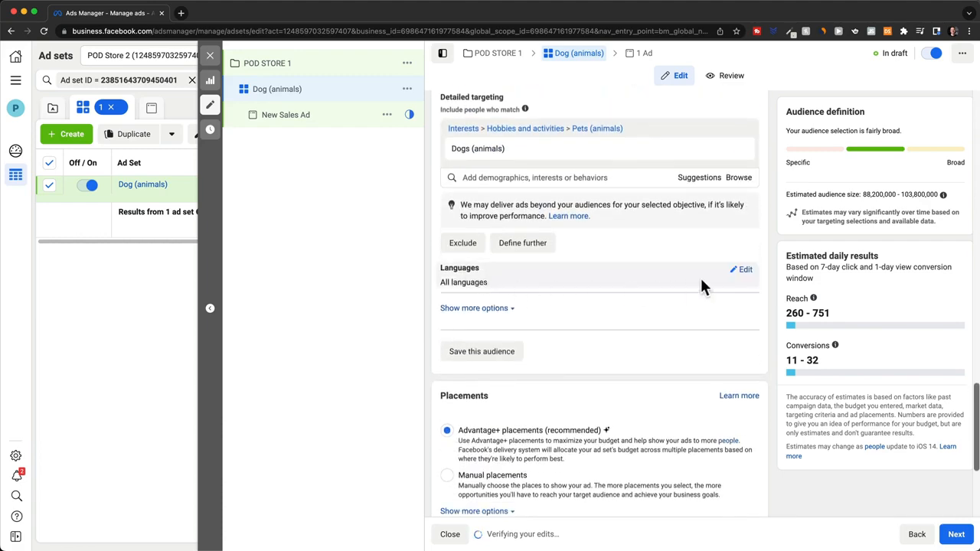
left_click(746, 271)
left_click(547, 285)
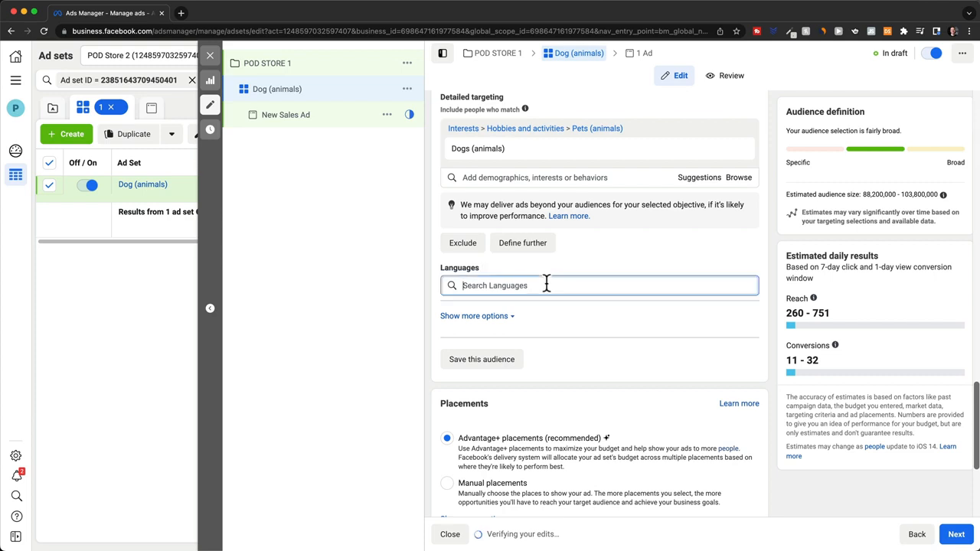
Step: Add English (All) as the targeted language for the Dog (animals) ad set
type("eng")
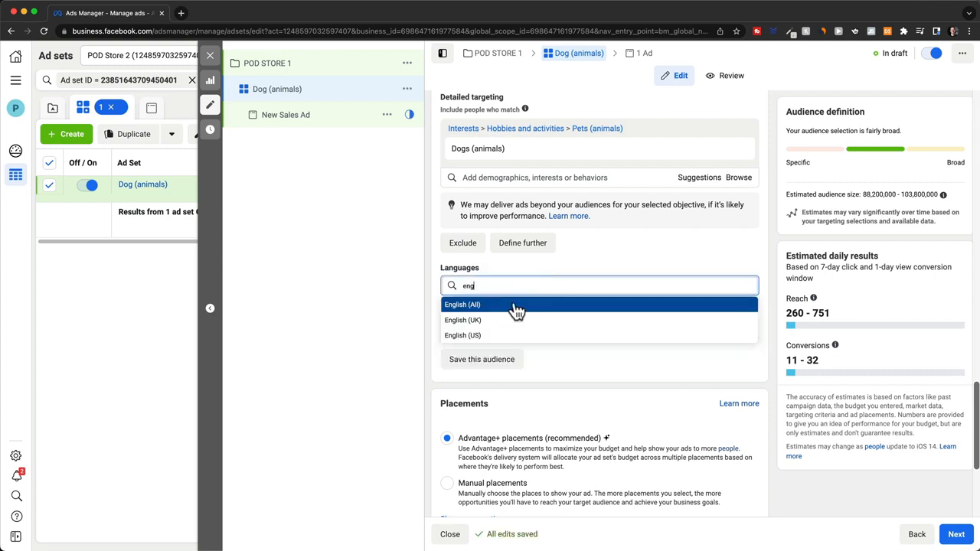
left_click(519, 305)
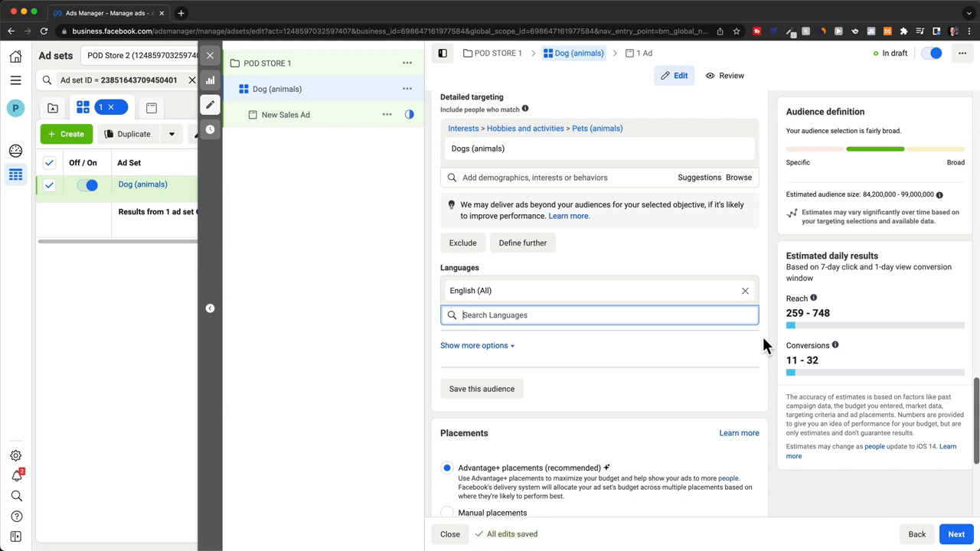
scroll(762, 335, "down", 5)
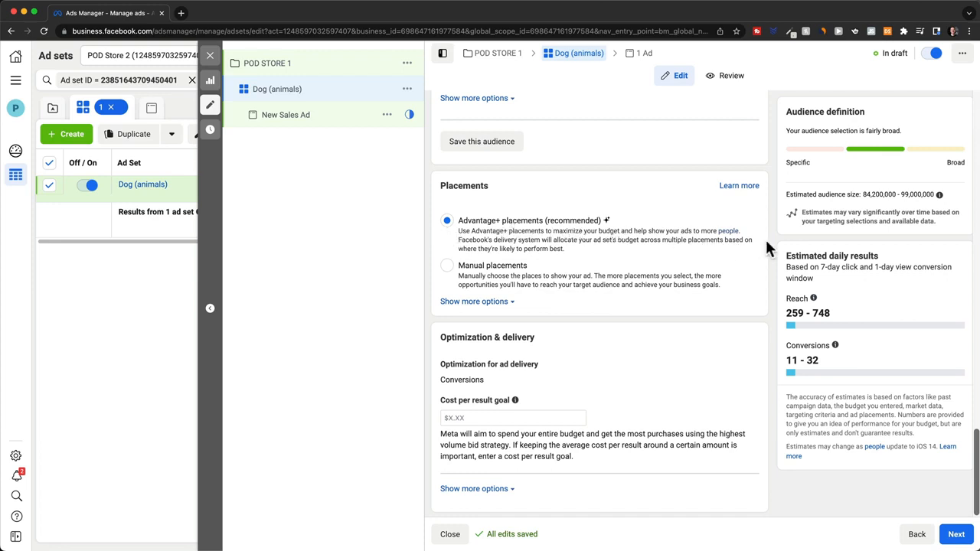
scroll(766, 238, "down", 1)
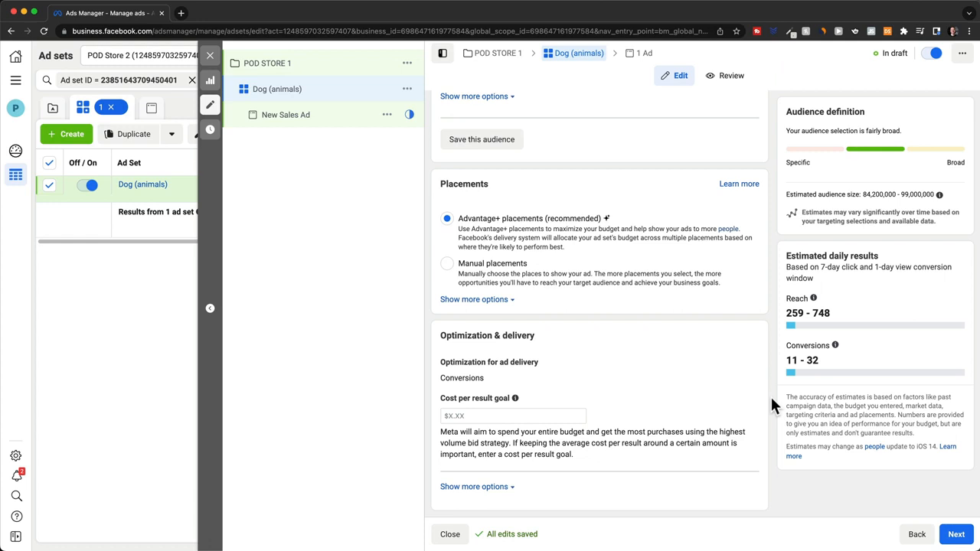
Step: Open the new sales ad under the Dog (animals) ad set and rename it Ad 1
left_click(341, 126)
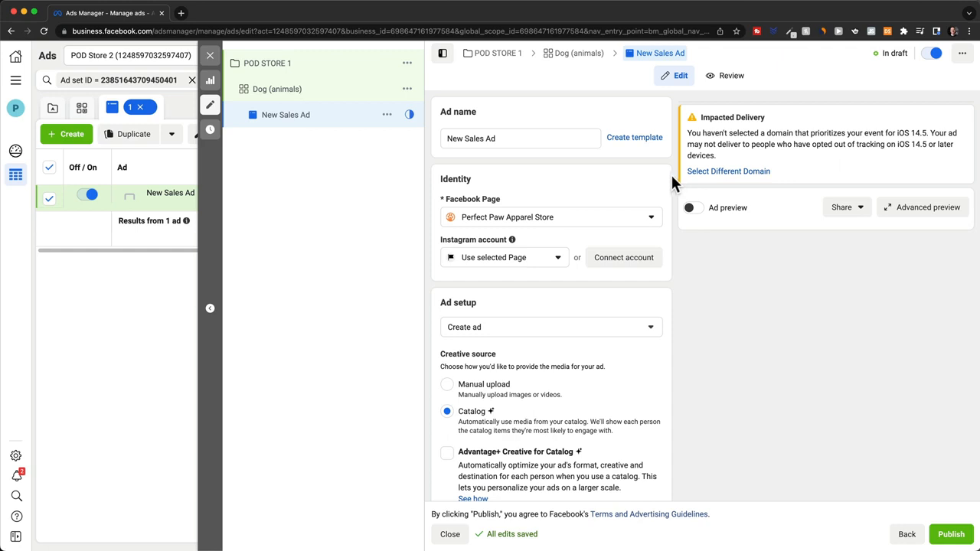
left_click_drag(499, 138, 434, 146)
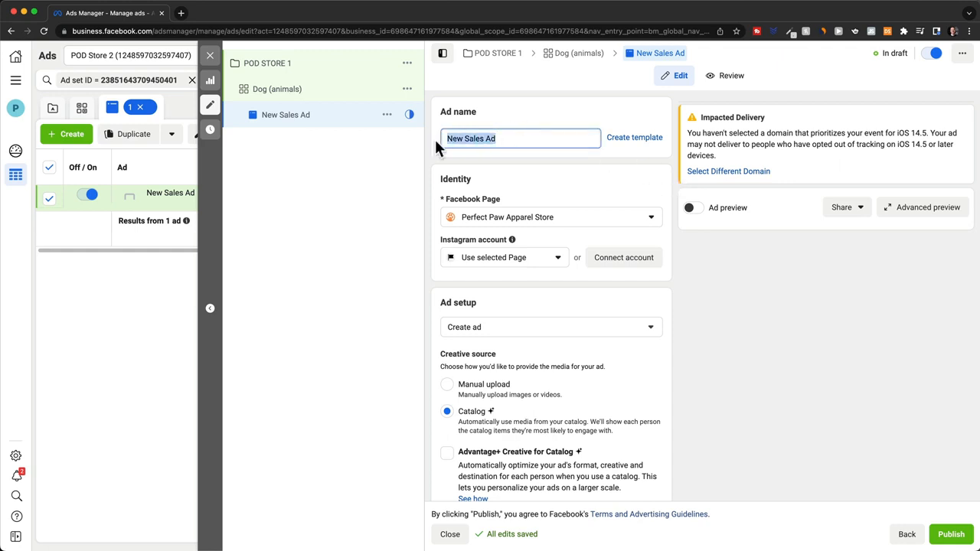
type("Ad 1")
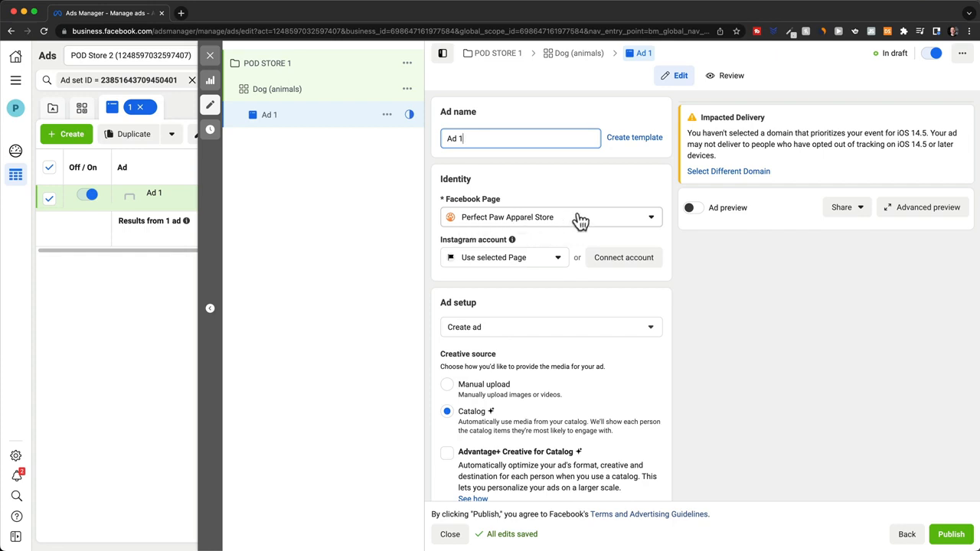
Step: Set the ad's creative source to Manual upload and its format to Single image or video
scroll(601, 222, "down", 5)
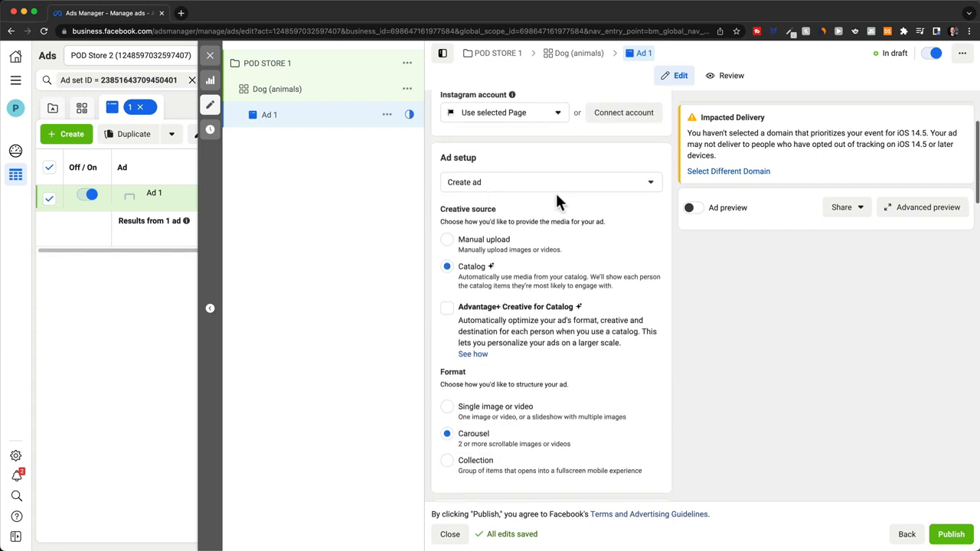
scroll(605, 207, "down", 1)
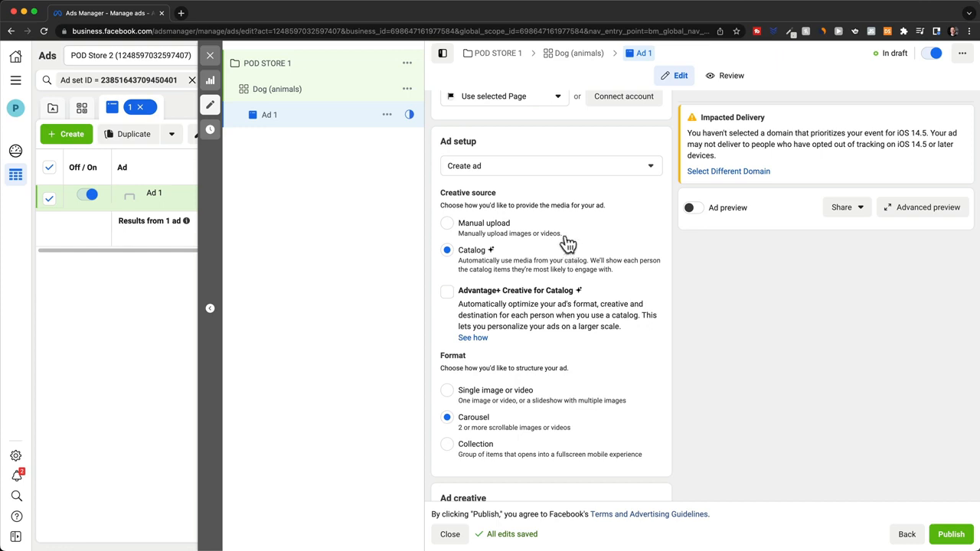
left_click(447, 223)
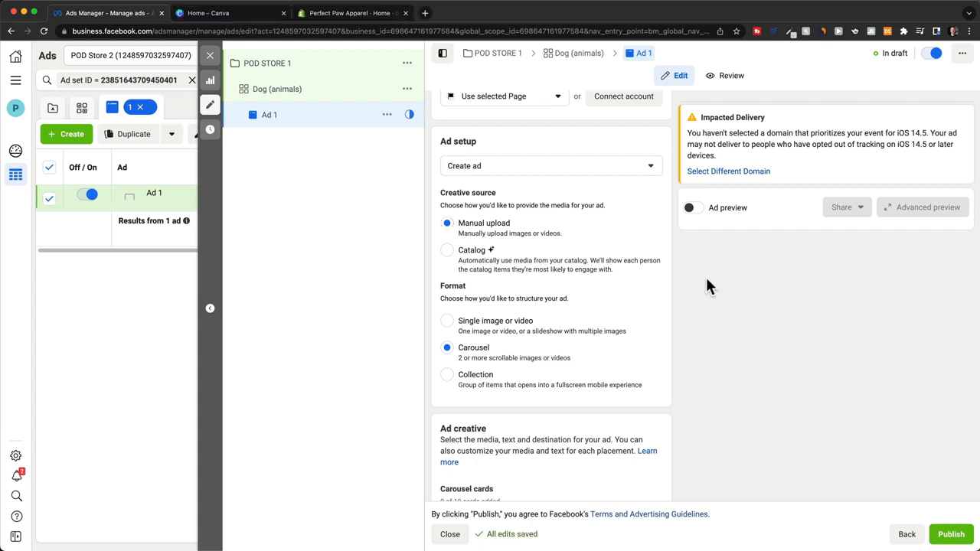
left_click(447, 322)
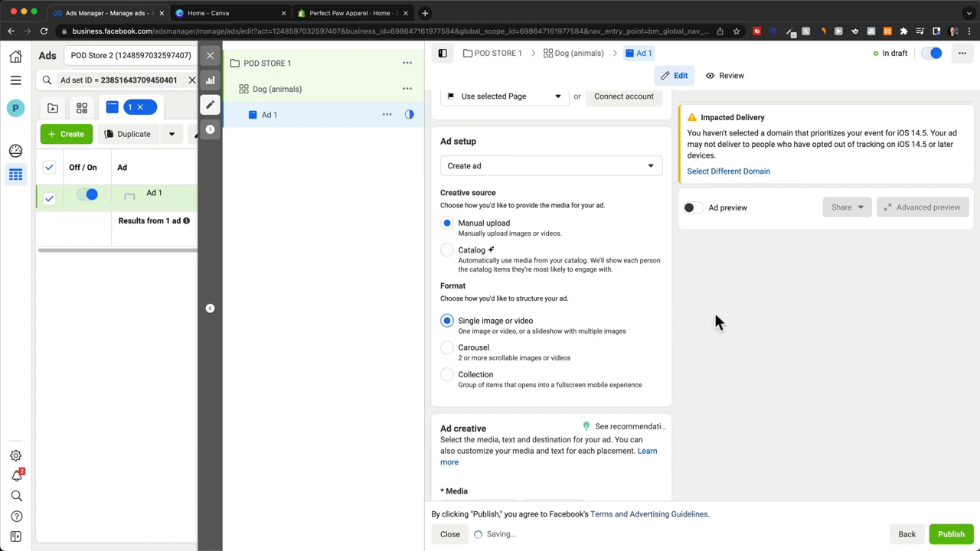
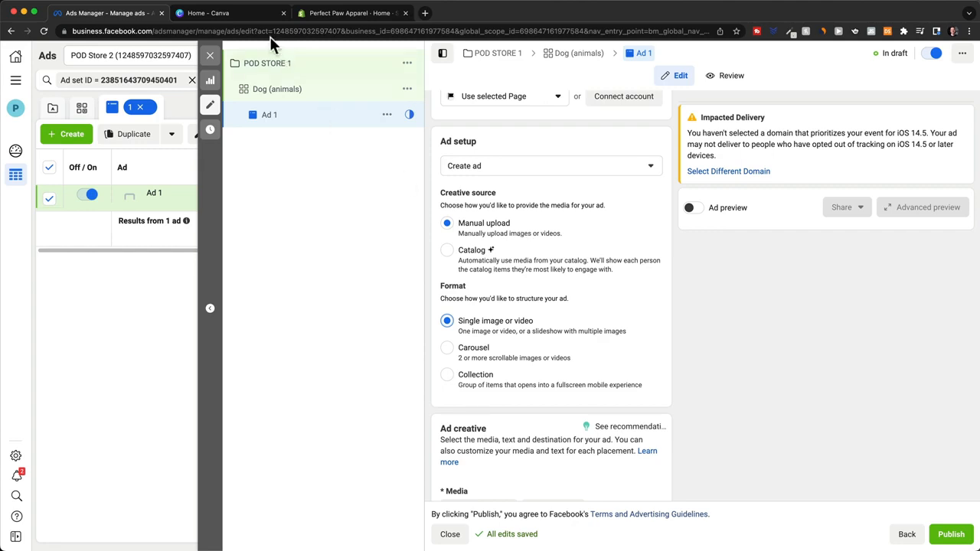
Step: Switch to Canva and create a new custom-size design of 1000 × 1000 px
left_click(240, 13)
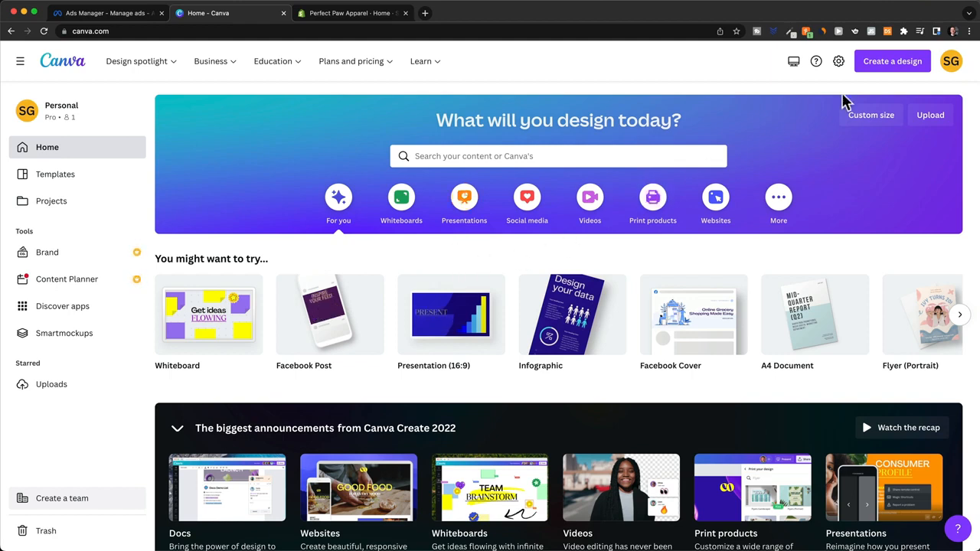
left_click(887, 74)
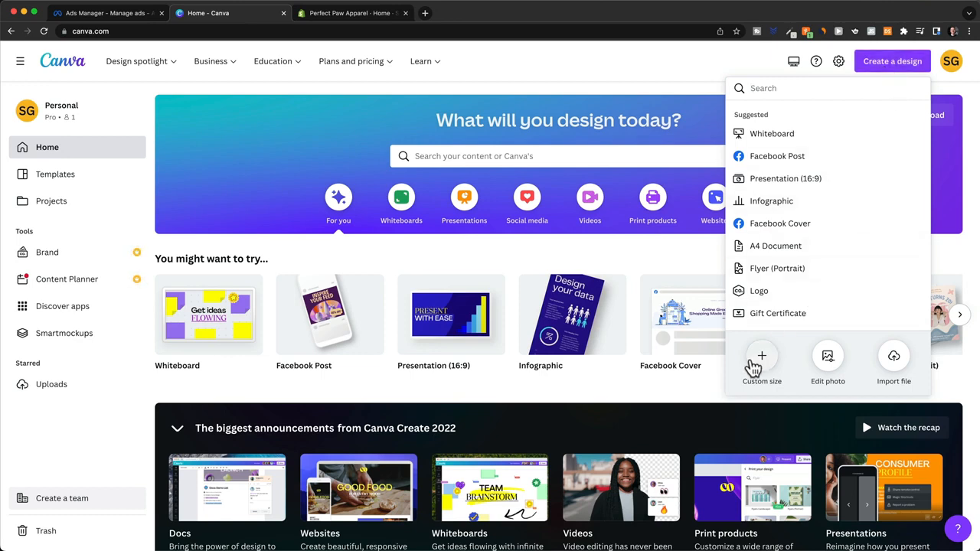
left_click(761, 357)
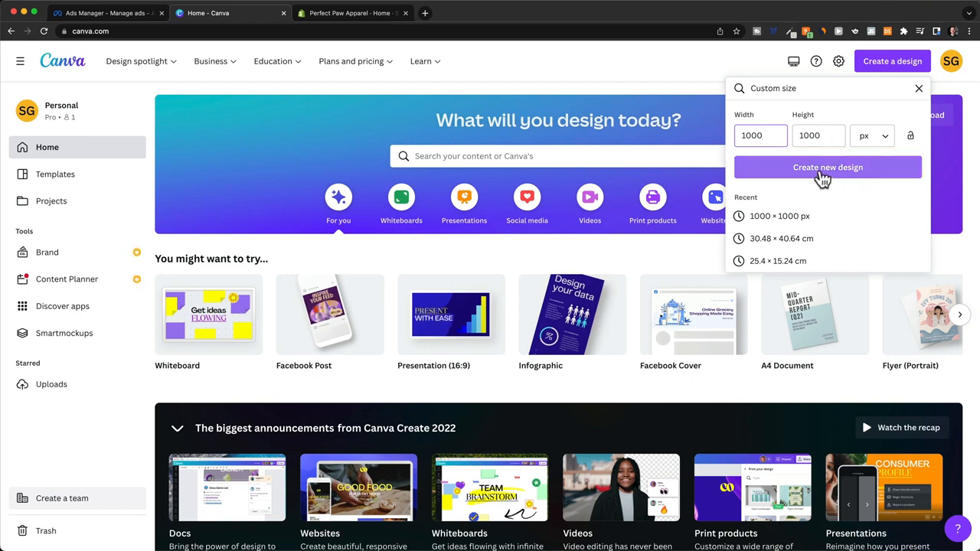
left_click(823, 178)
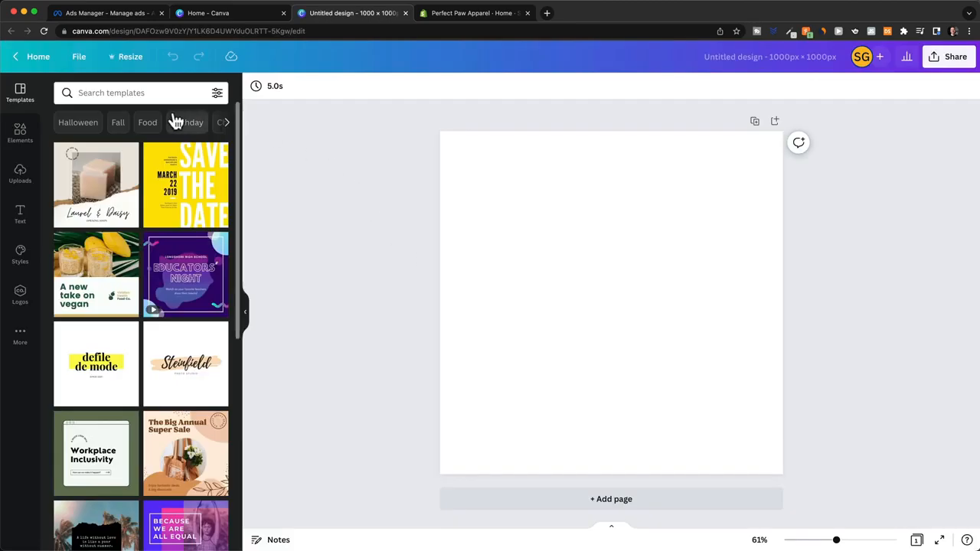
Step: Search the design templates for "hoodie facebook ad"
left_click(140, 93)
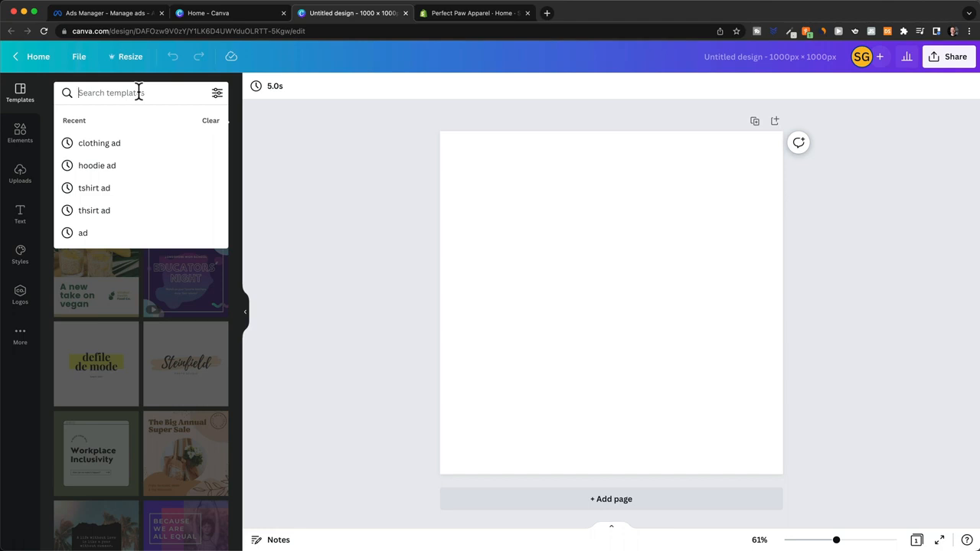
type("h")
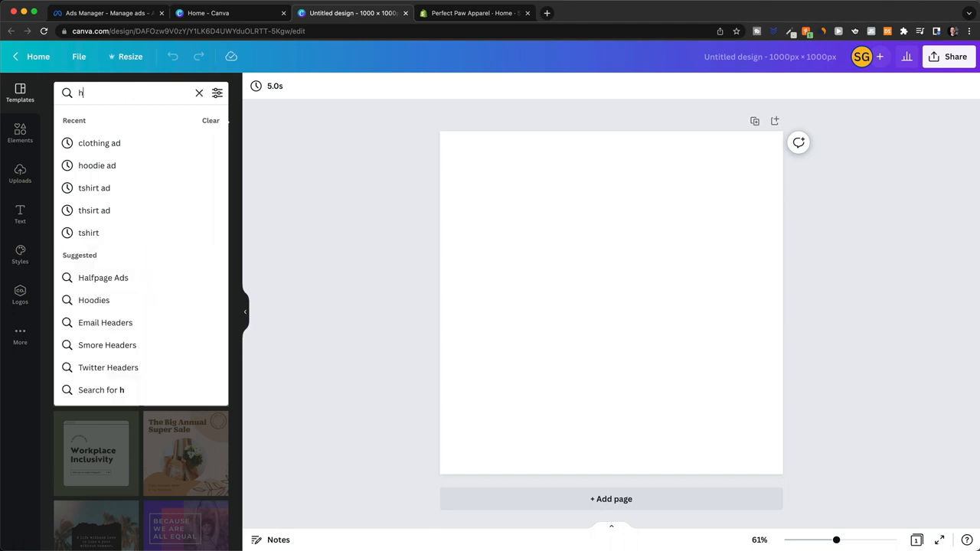
type("oodie a")
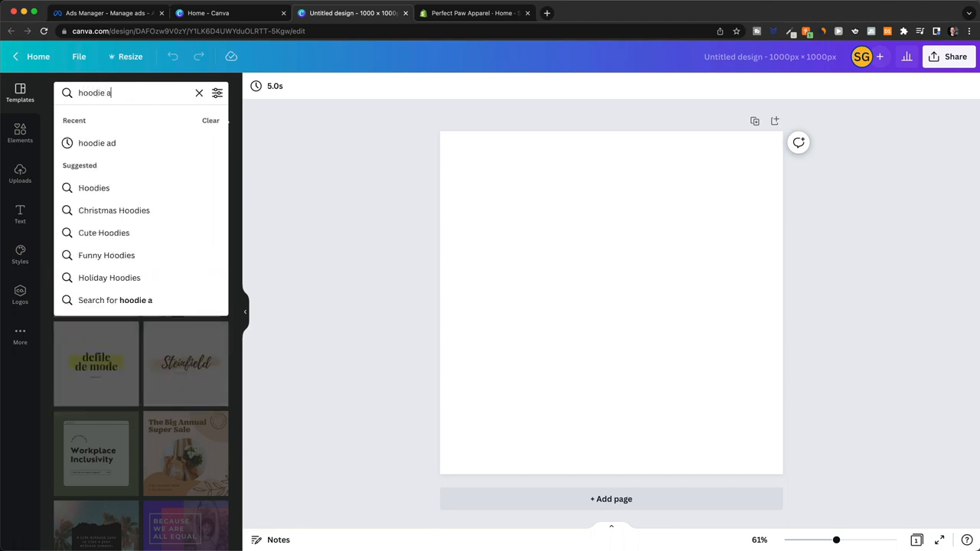
type("d")
key("BackSpace")
key("BackSpace")
type("face")
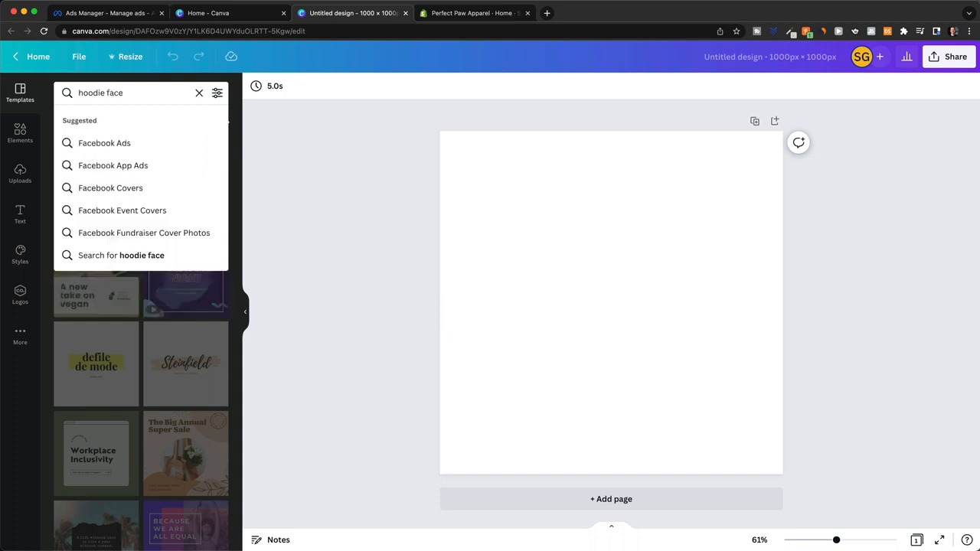
type("book ad")
key("Return")
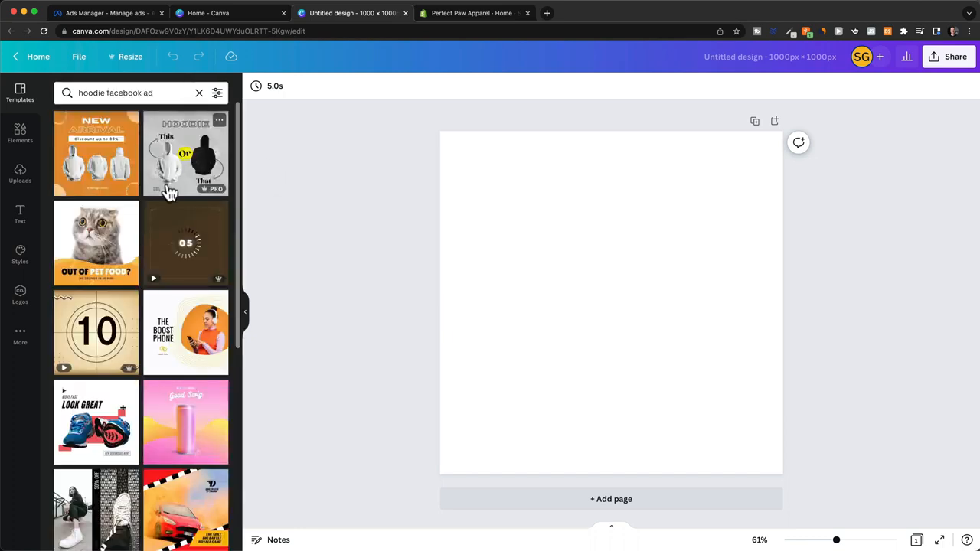
Step: Browse the template results and apply the orange "New Arrival" hoodie template to the blank page
scroll(169, 192, "down", 5)
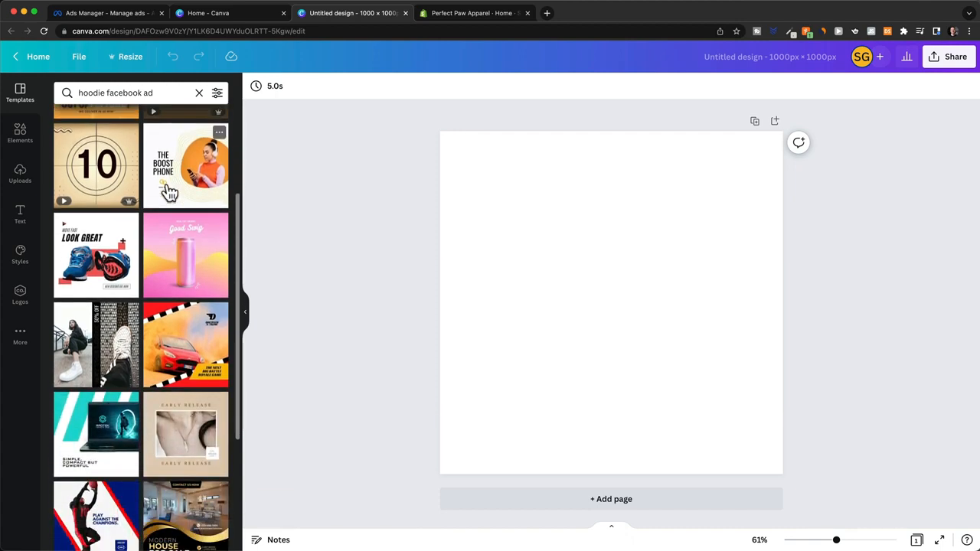
scroll(172, 199, "down", 4)
scroll(187, 371, "up", 8)
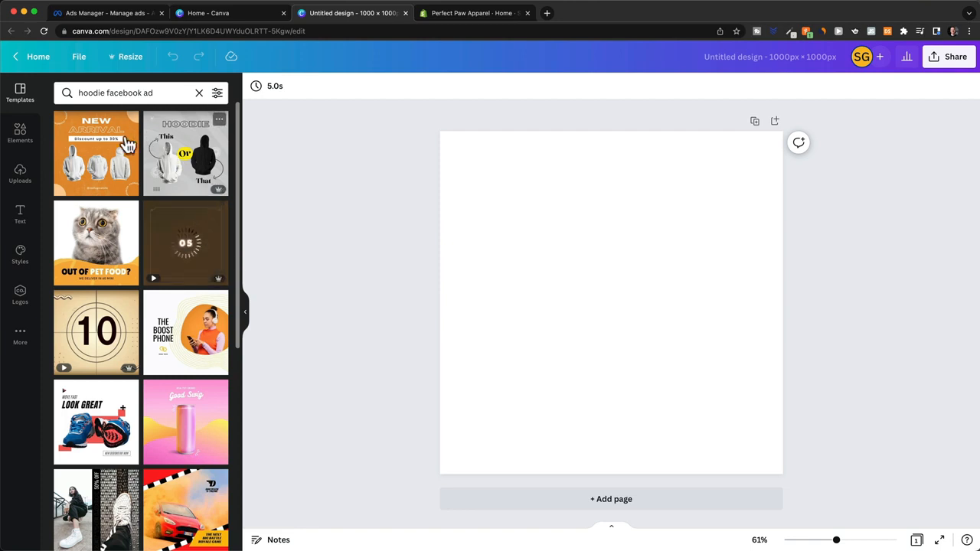
left_click(111, 159)
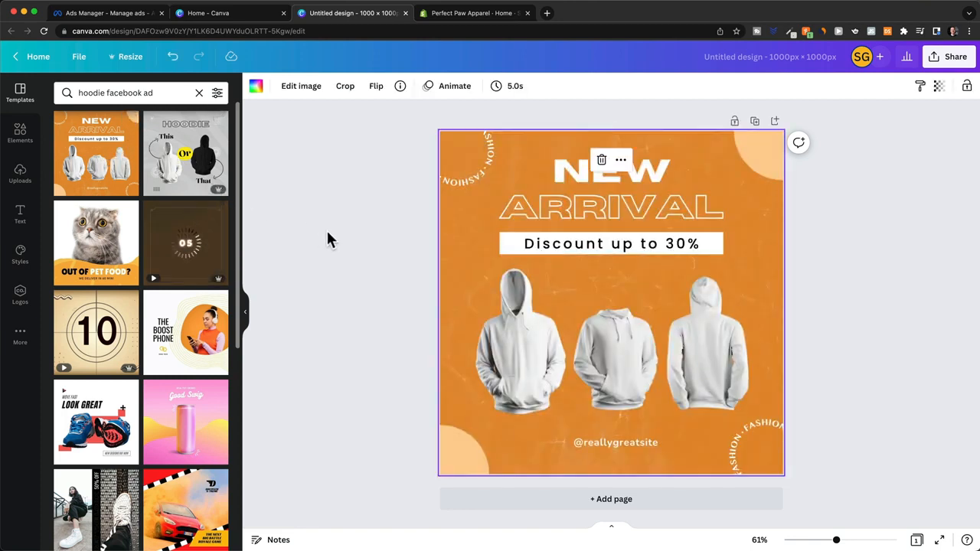
left_click(822, 261)
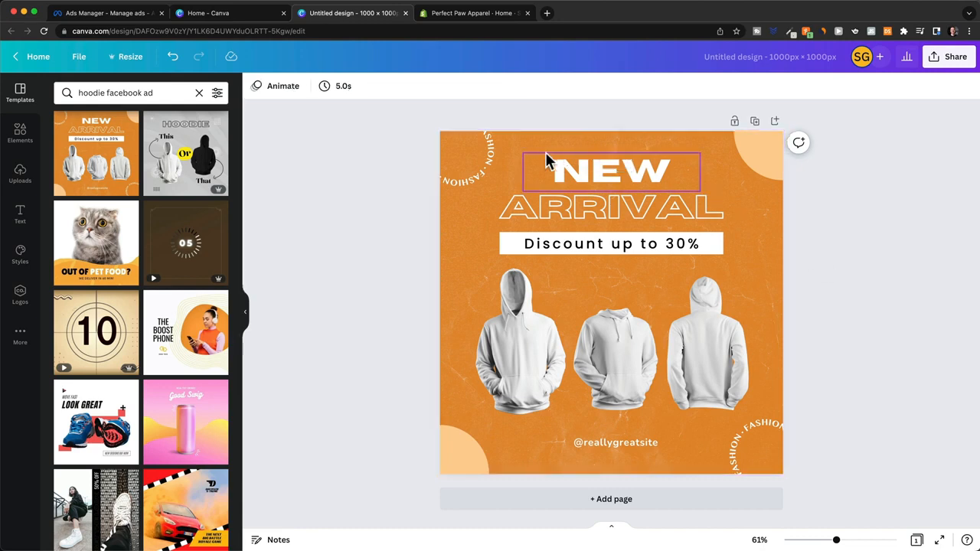
left_click(490, 167)
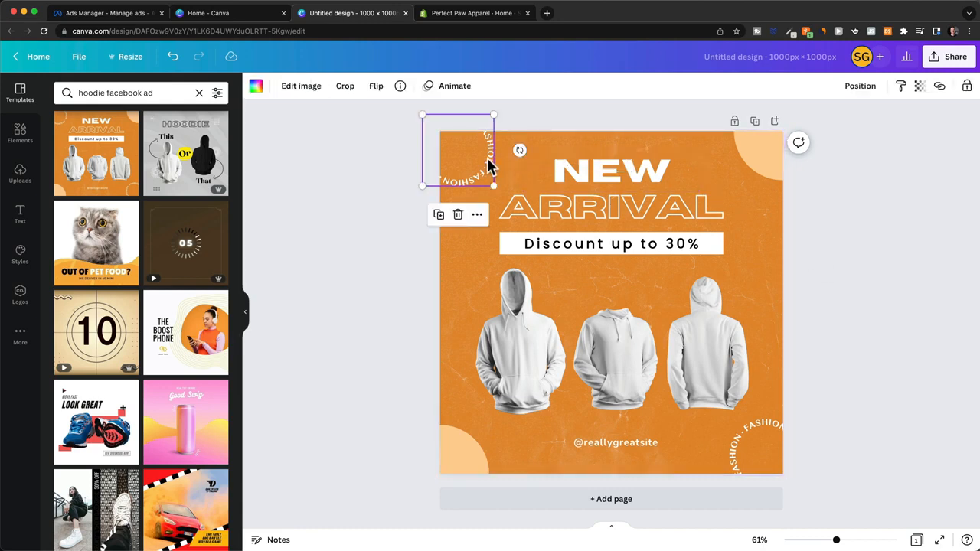
left_click(460, 217)
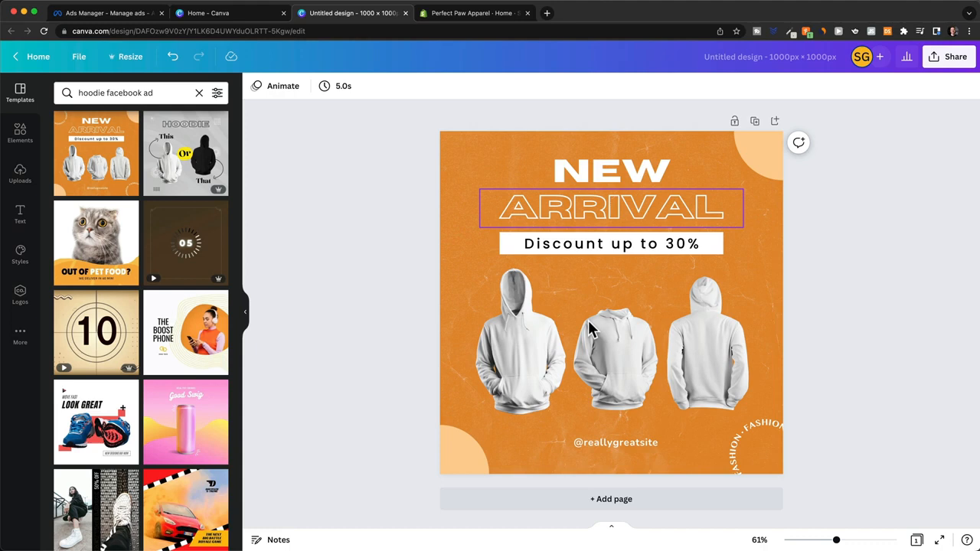
left_click(649, 446)
left_click(615, 409)
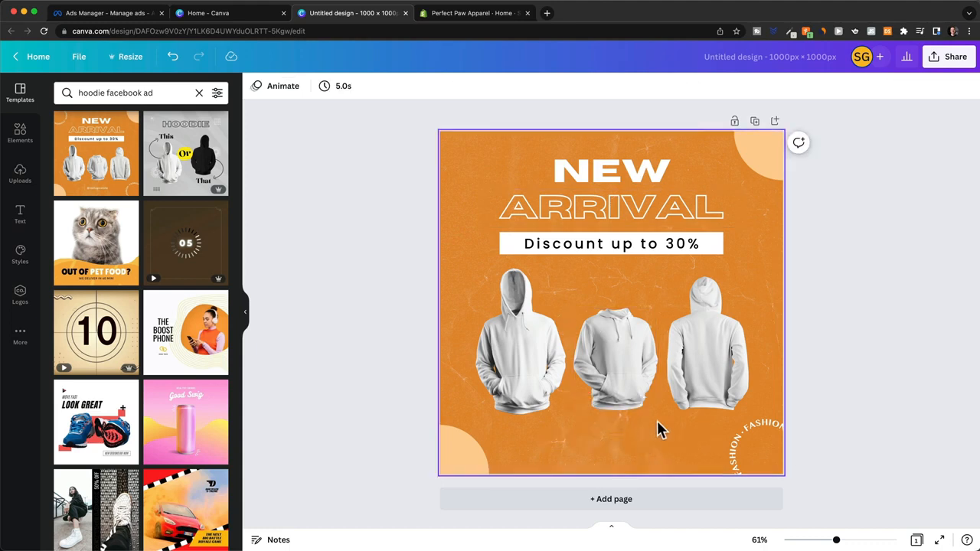
left_click(746, 444)
left_click(764, 384)
Step: Delete the three white hoodie images from the design
left_click(718, 368)
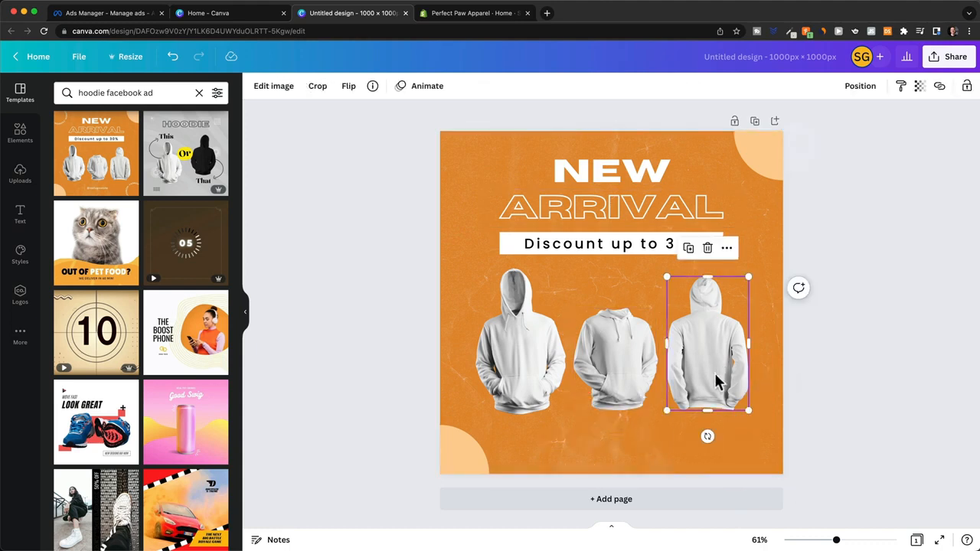
key("Delete")
left_click(635, 361)
key("Delete")
left_click(532, 350)
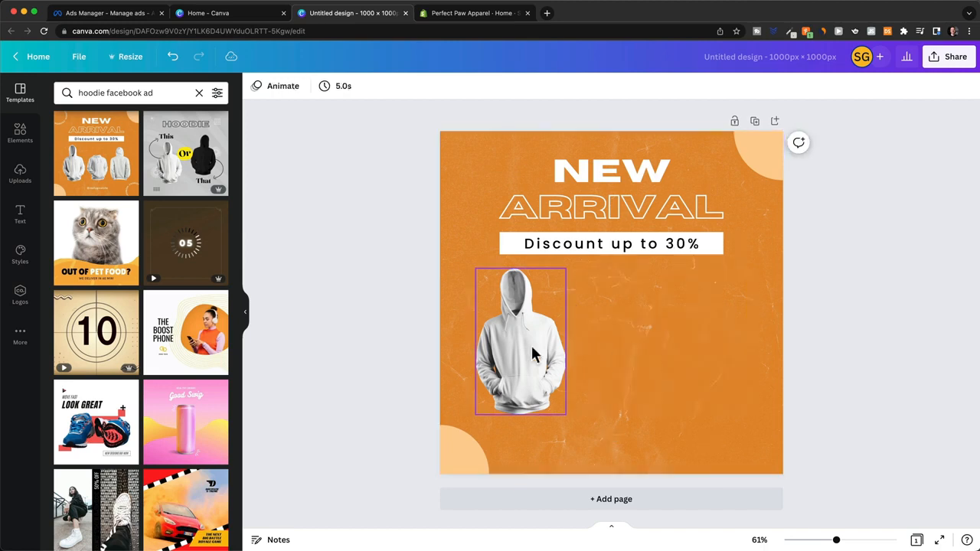
key("Delete")
Step: Delete the "Discount up to 30%" text and the white bar behind it
left_click(712, 248)
key("Delete")
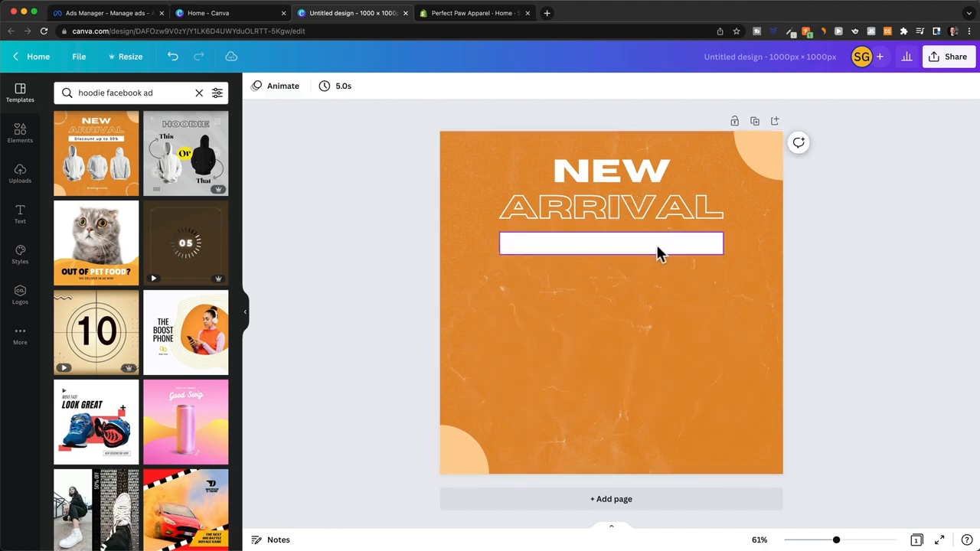
left_click(656, 251)
key("Delete")
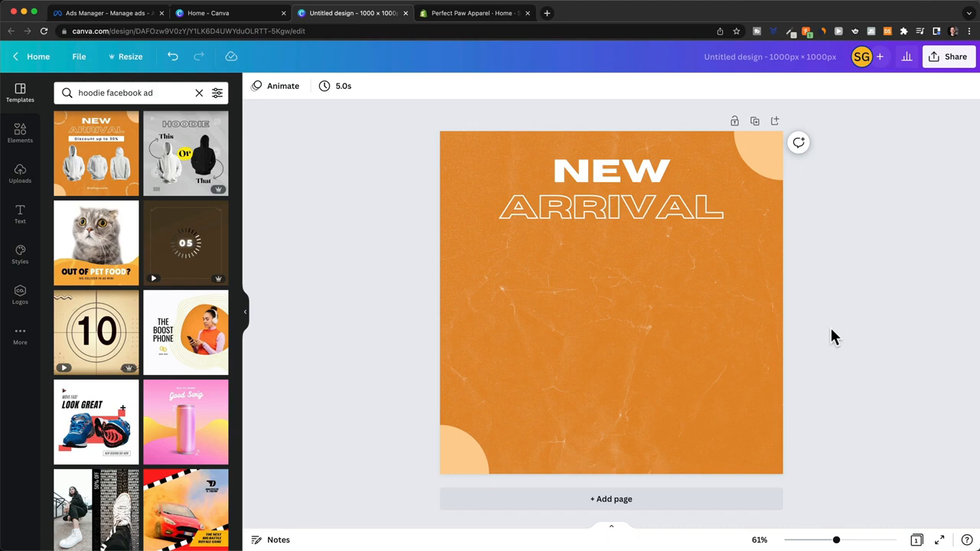
Step: Switch to Shopify, view the Perfect Paw Apparel online store, and go to the Dog Life Hoodie product in the Hoodies collection
left_click(471, 13)
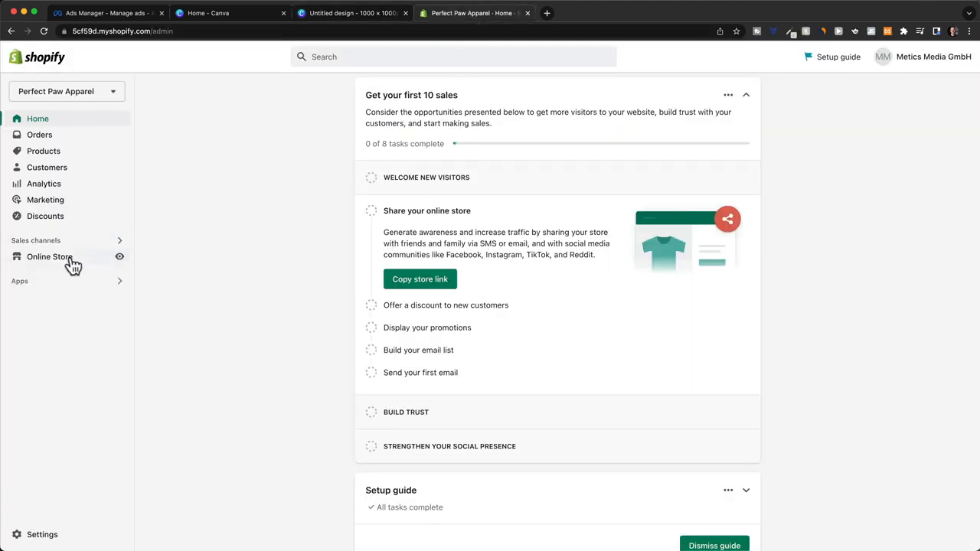
left_click(119, 257)
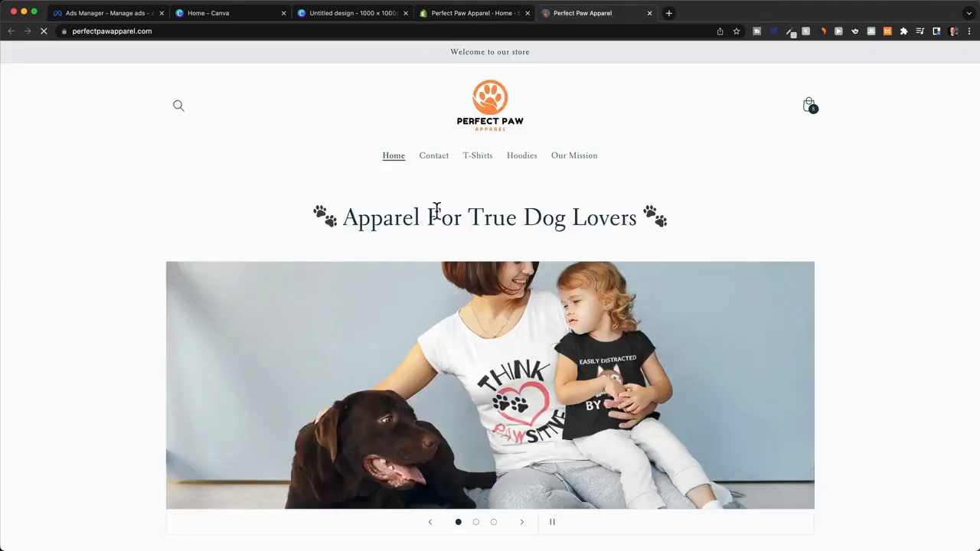
scroll(589, 167, "down", 2)
scroll(592, 168, "down", 5)
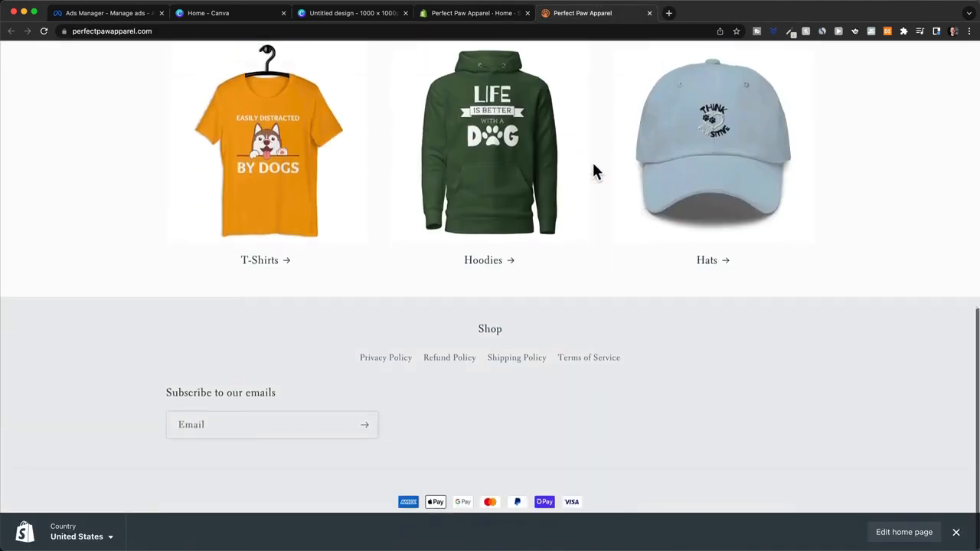
scroll(594, 161, "up", 3)
scroll(605, 229, "down", 1)
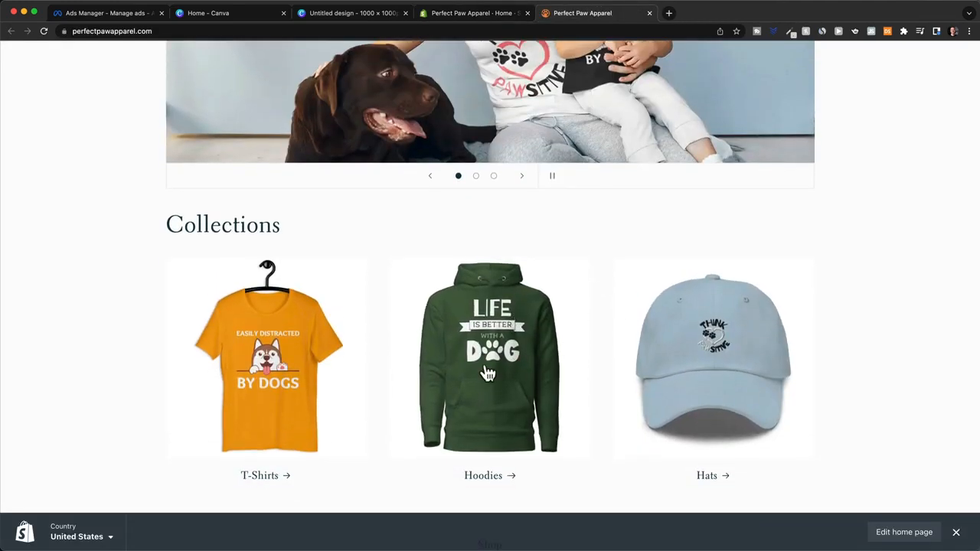
left_click(521, 360)
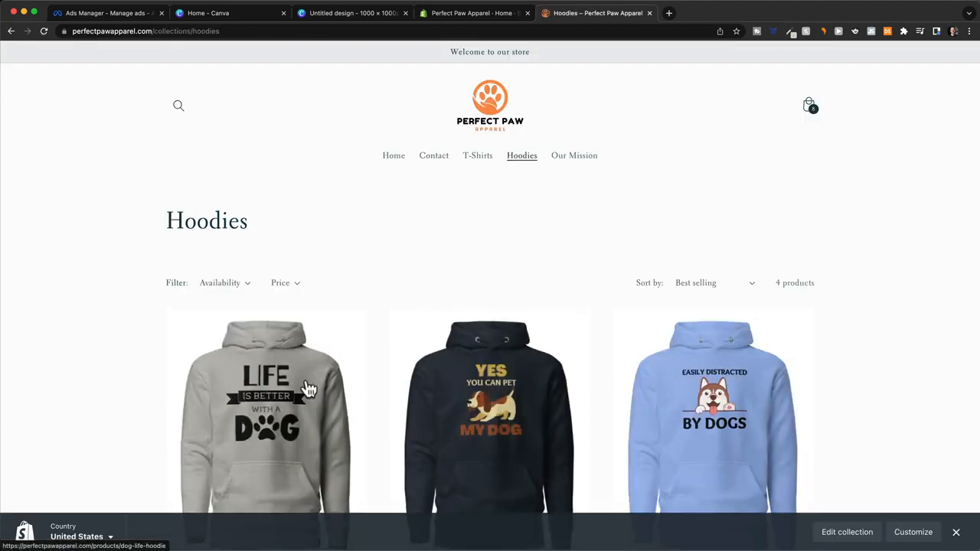
left_click(302, 398)
scroll(471, 291, "down", 2)
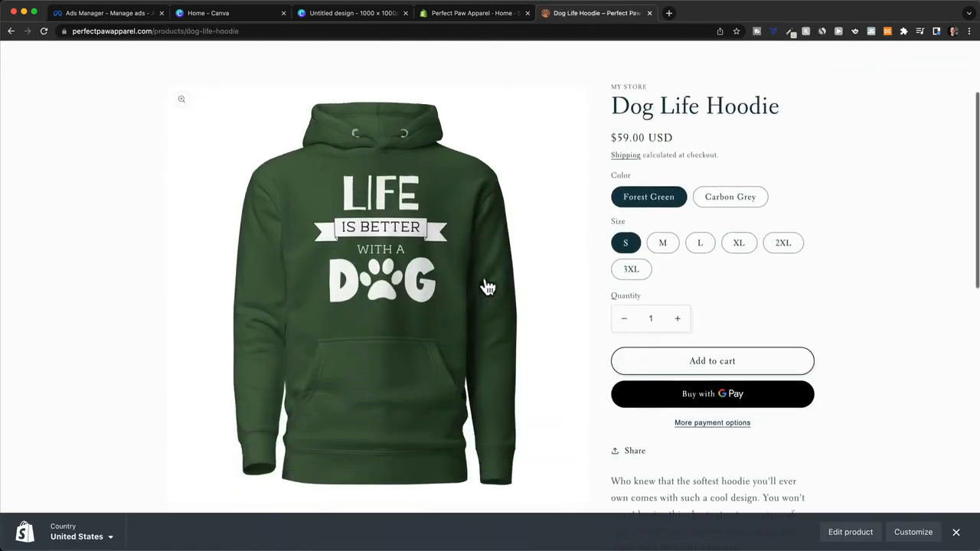
Step: Enlarge the Forest Green Dog Life Hoodie photo and save the image to the Desktop
left_click(485, 284)
scroll(518, 265, "down", 2)
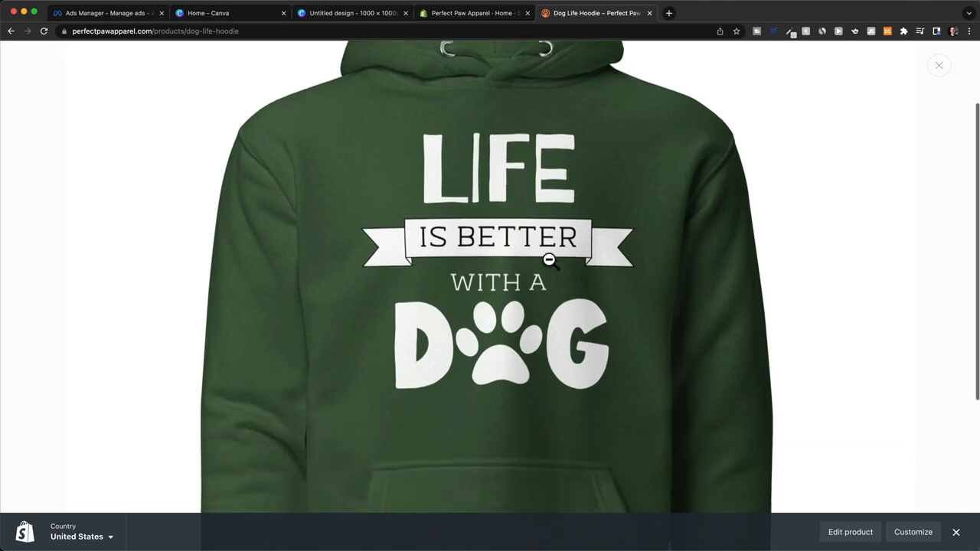
right_click(586, 205)
left_click(601, 220)
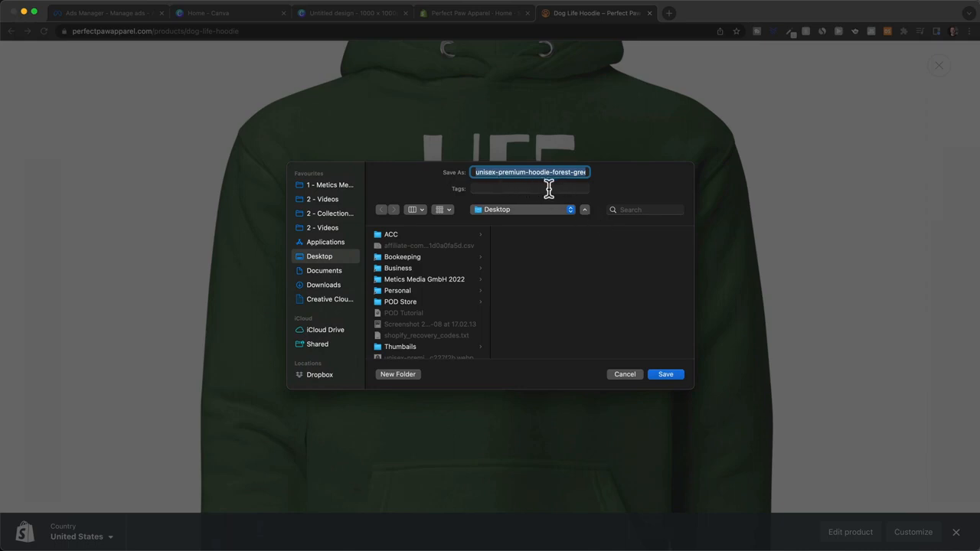
left_click(659, 373)
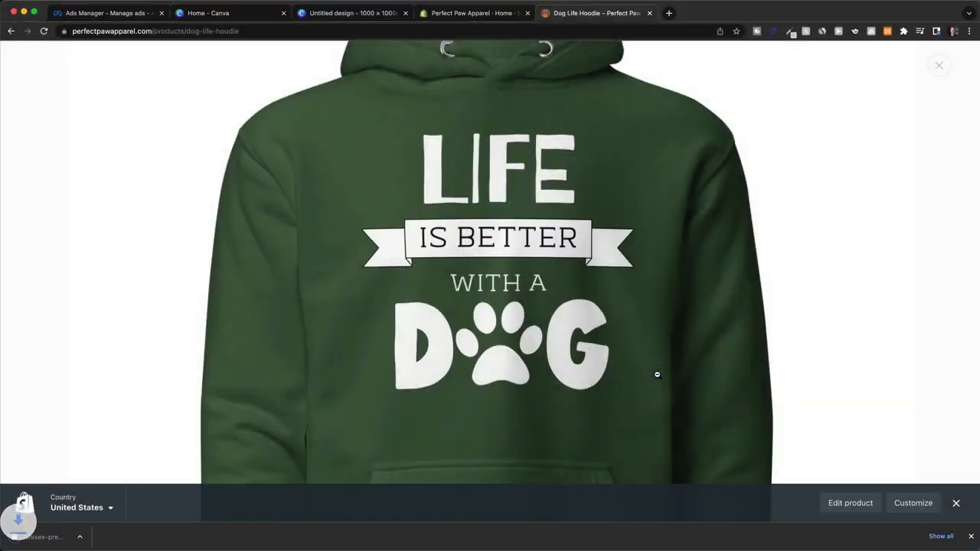
Step: Switch back to the Canva design, add the downloaded green hoodie image, and place it below the NEW ARRIVAL heading
left_click(360, 17)
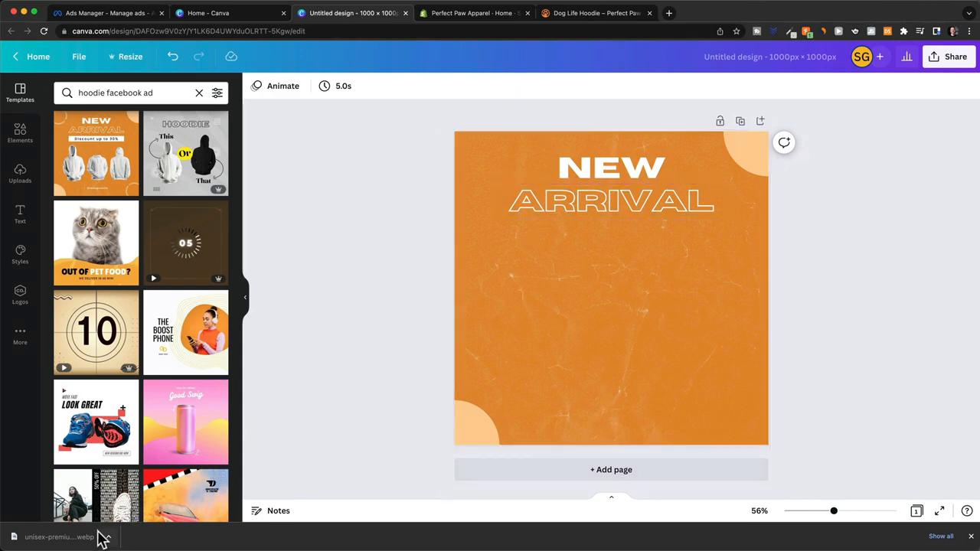
left_click_drag(92, 533, 621, 296)
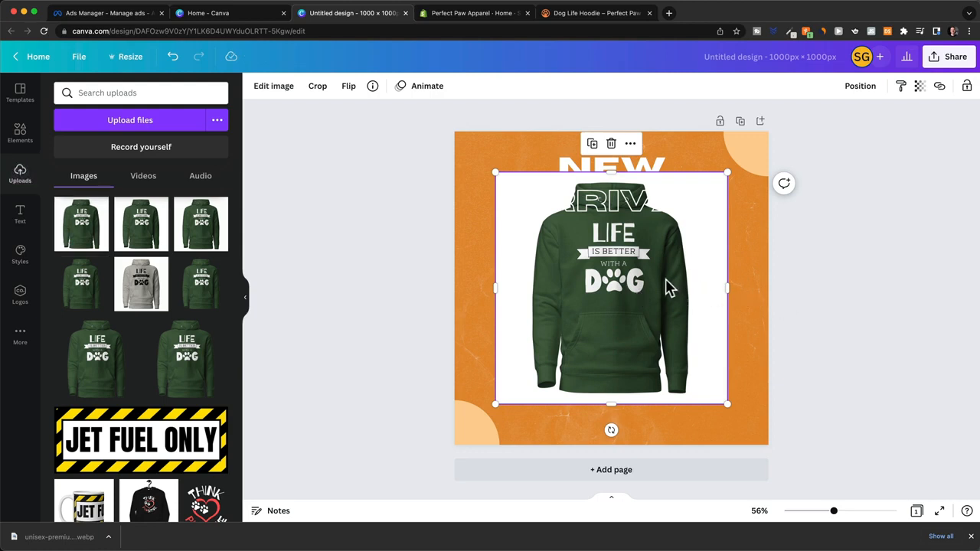
left_click_drag(667, 285, 669, 314)
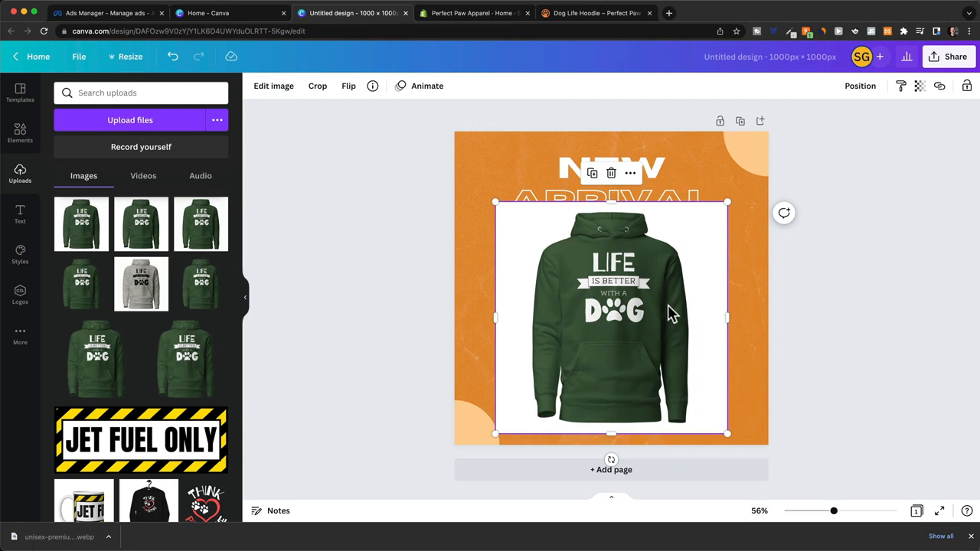
Step: Remove the white background from the green hoodie image with Background Remover
left_click(283, 96)
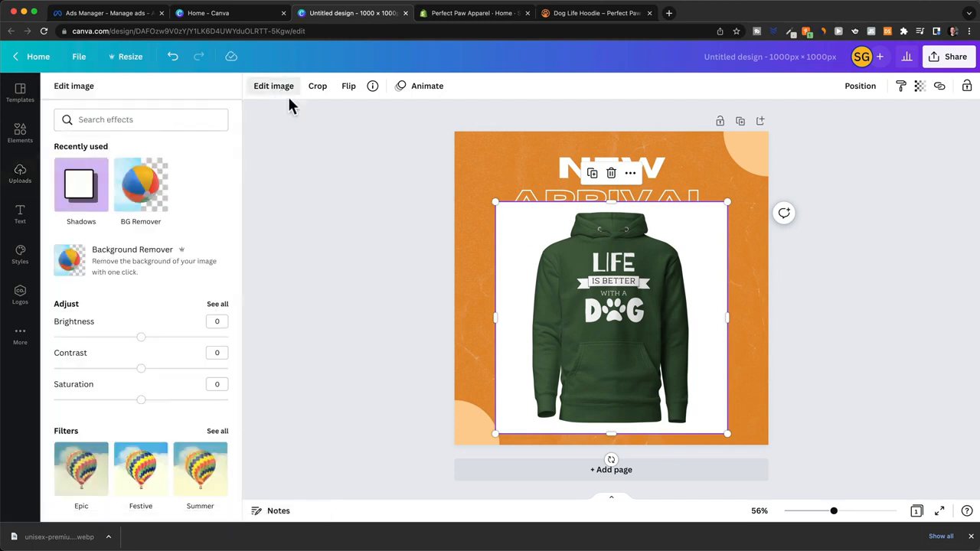
left_click(178, 262)
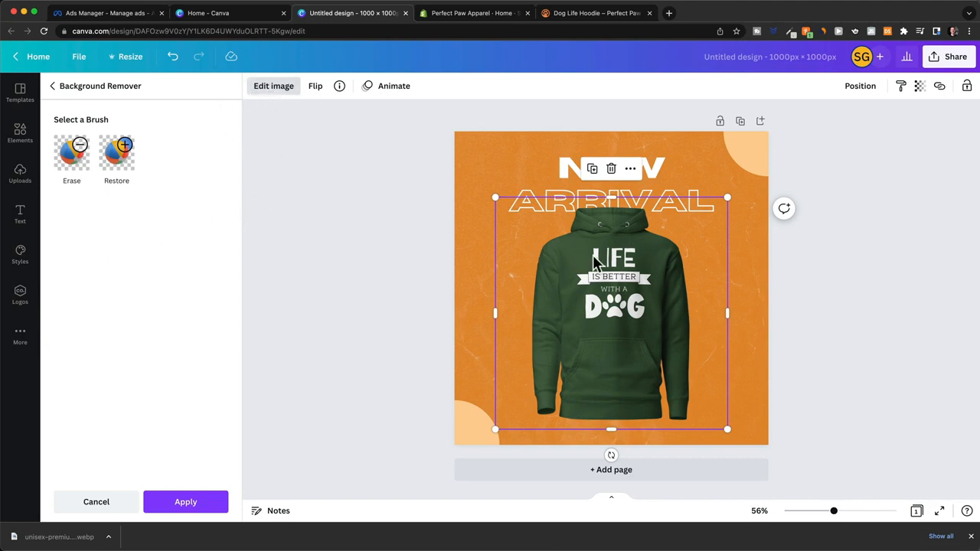
left_click(277, 87)
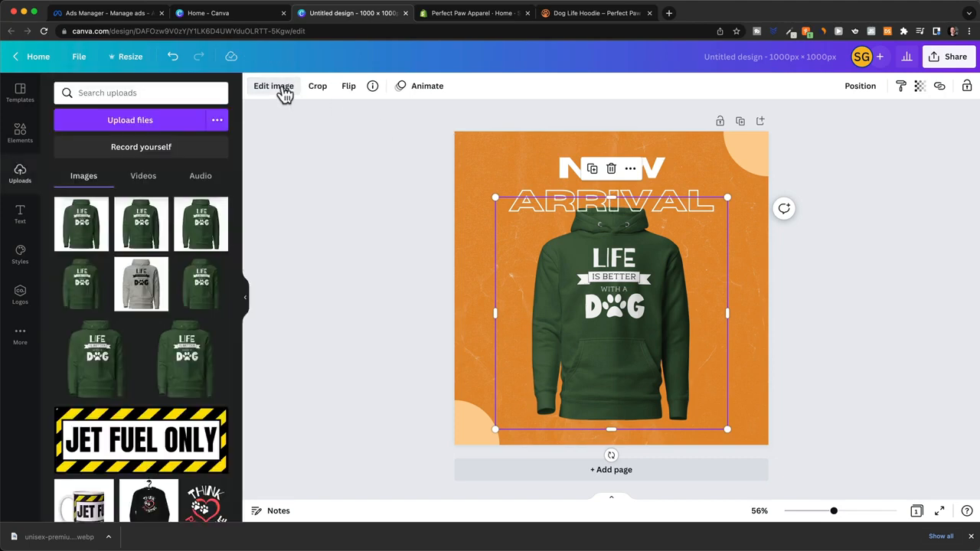
Step: Apply a Drop shadow to the green hoodie image
left_click(281, 88)
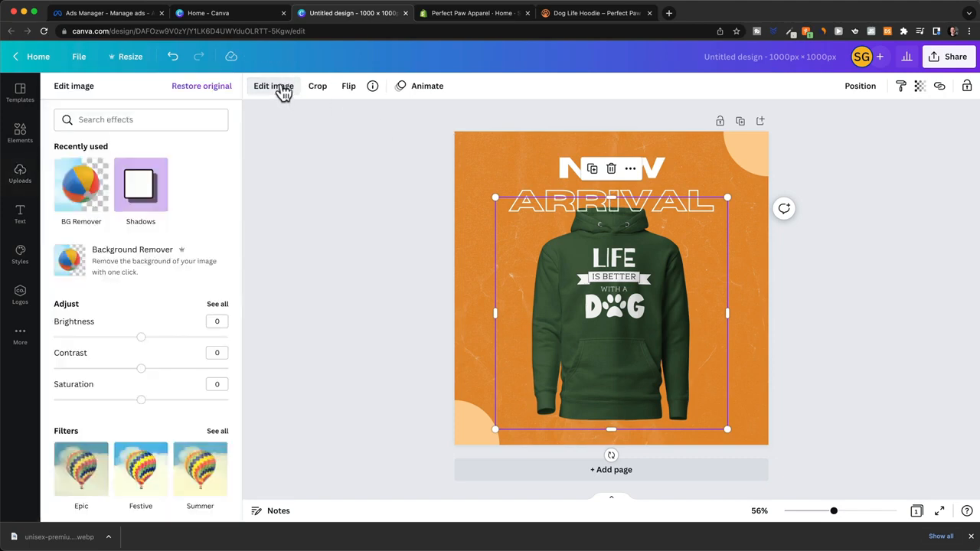
left_click(153, 193)
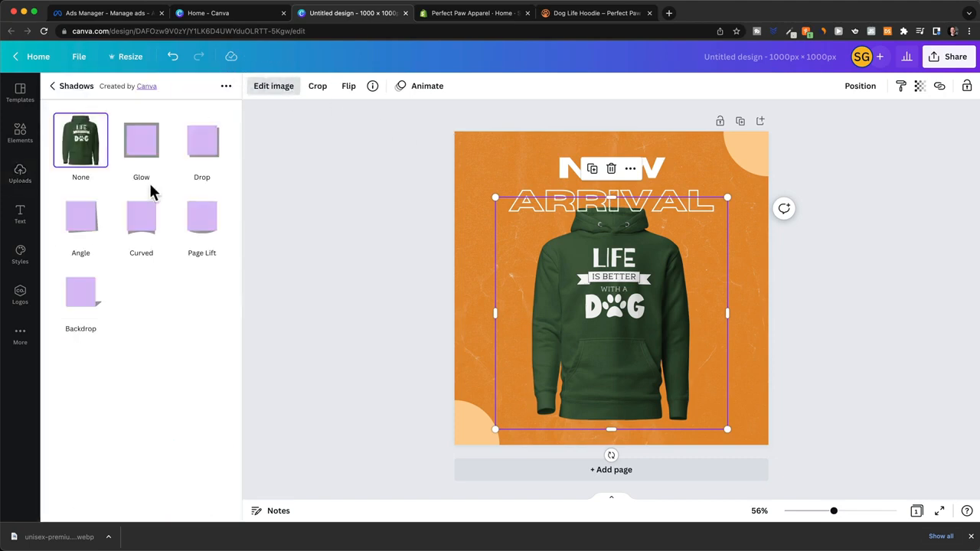
left_click(199, 157)
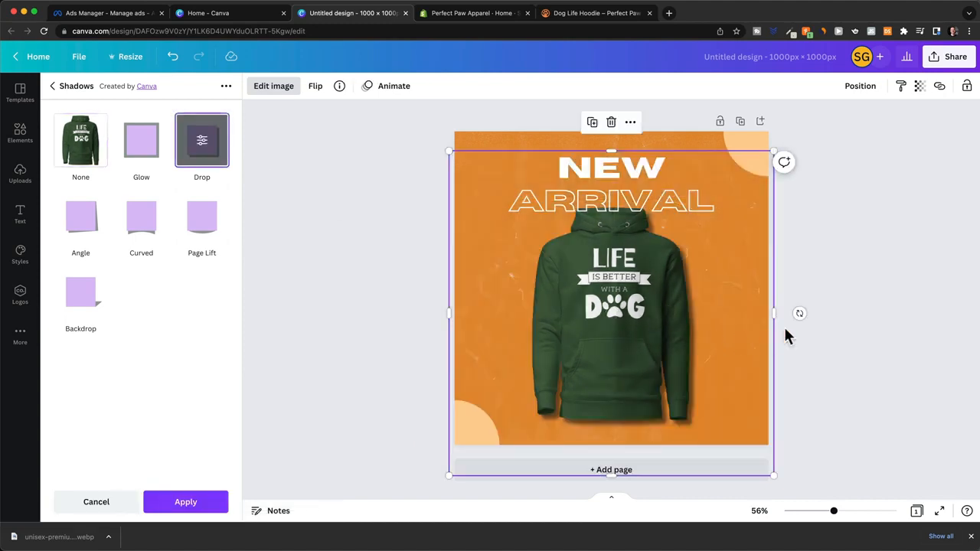
left_click(843, 301)
Step: Replace the NEW heading text with "50% OFF"
left_click(615, 170)
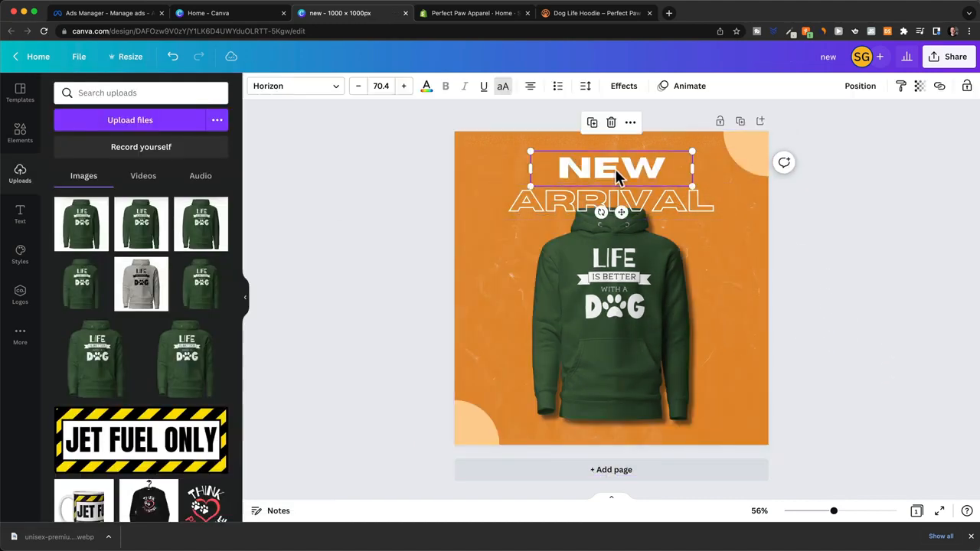
left_click(616, 169)
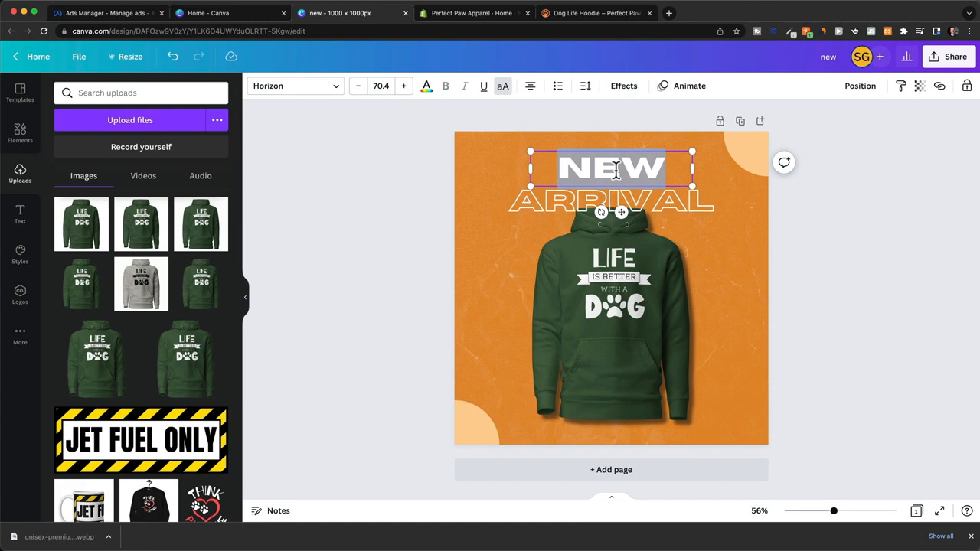
type("50")
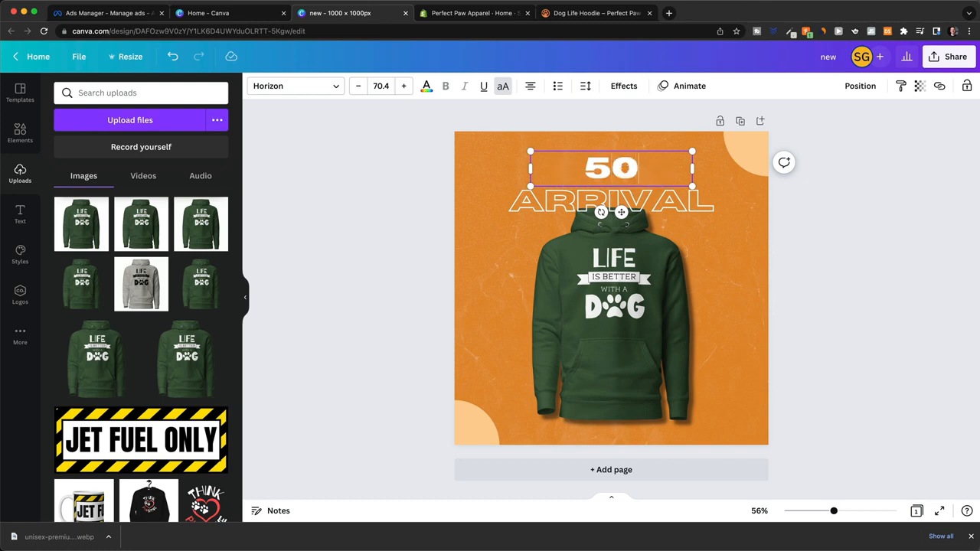
type("% OOF")
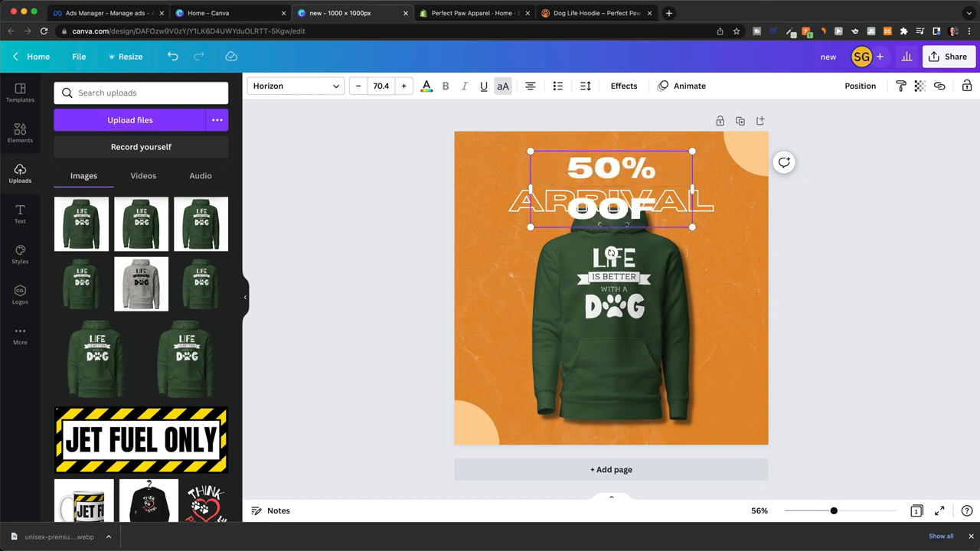
key("BackSpace")
key("BackSpace")
type("FF")
left_click(774, 221)
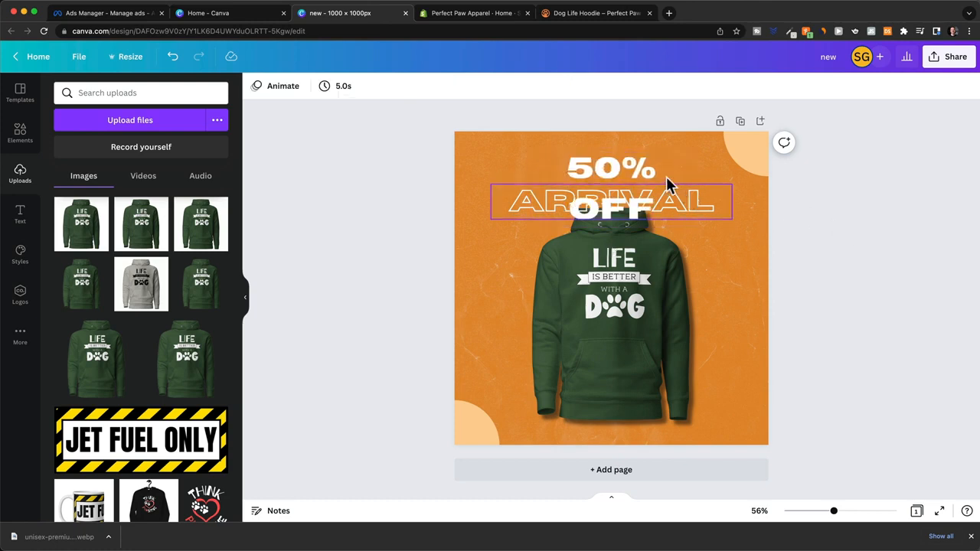
Step: Replace the ARRIVAL text with "TODAY ONLY" and arrange both headings on single lines above the hoodie
left_click_drag(660, 209, 621, 181)
left_click(616, 200)
double_click(617, 201)
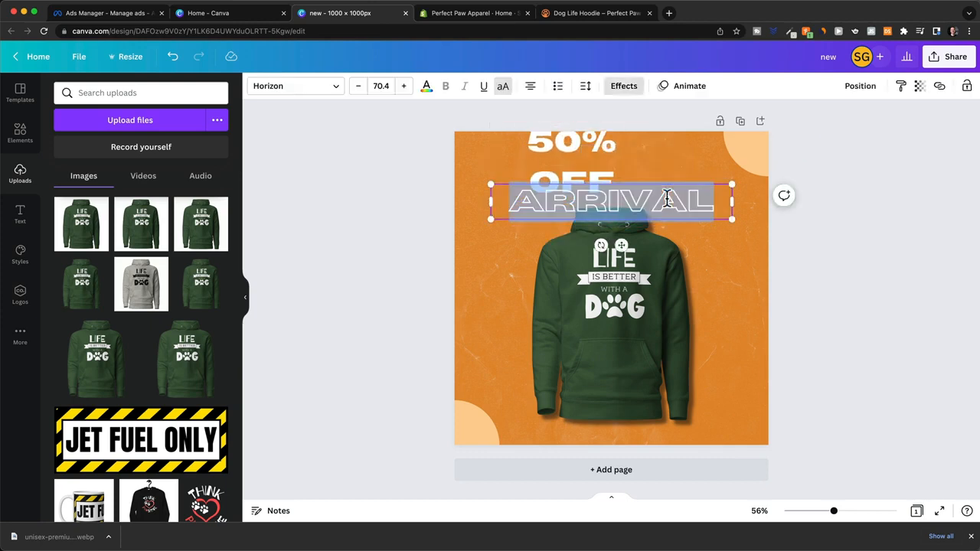
type("TODAY ONLY")
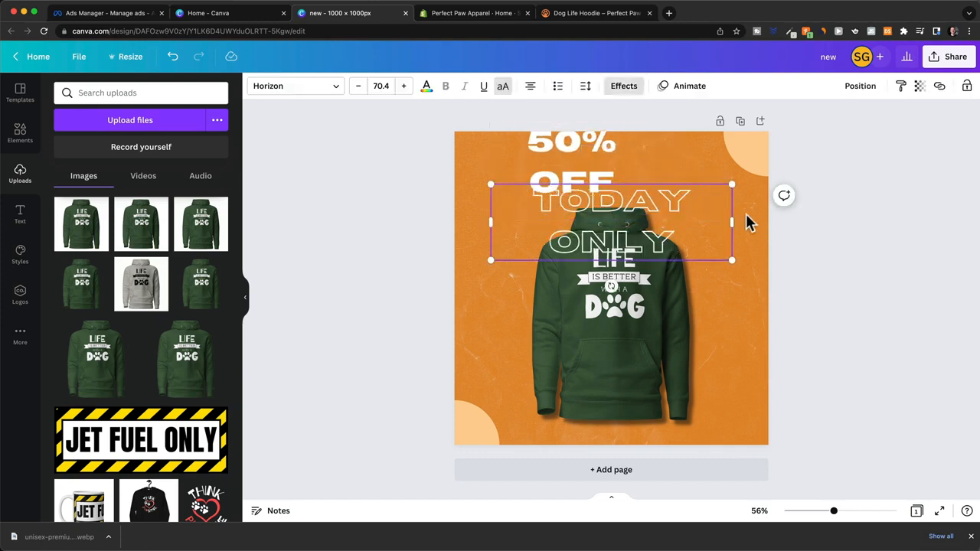
left_click_drag(728, 220, 753, 222)
key("ctrl+a")
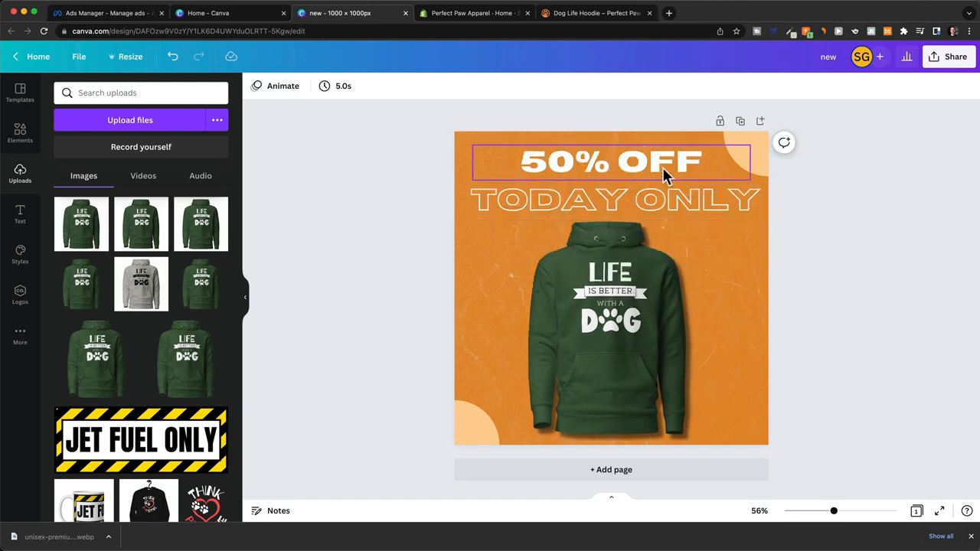
Step: Give the 50% OFF heading a Background effect coloured #455F42, sampled from the green hoodie
left_click(633, 159)
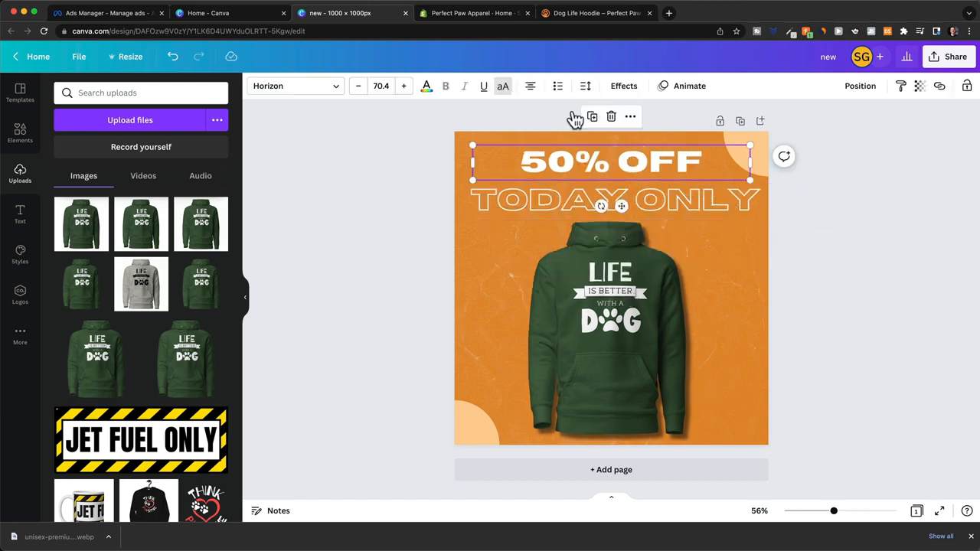
left_click(621, 90)
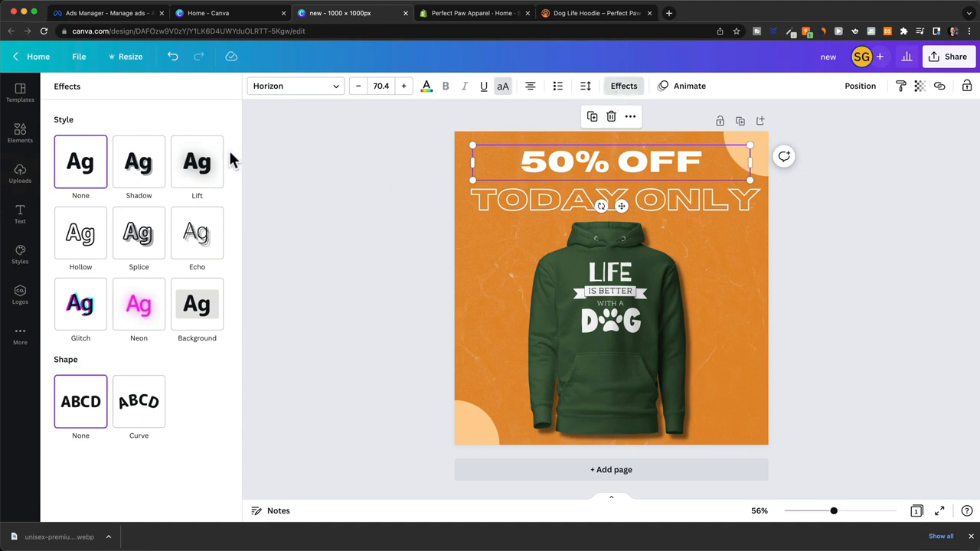
left_click(203, 310)
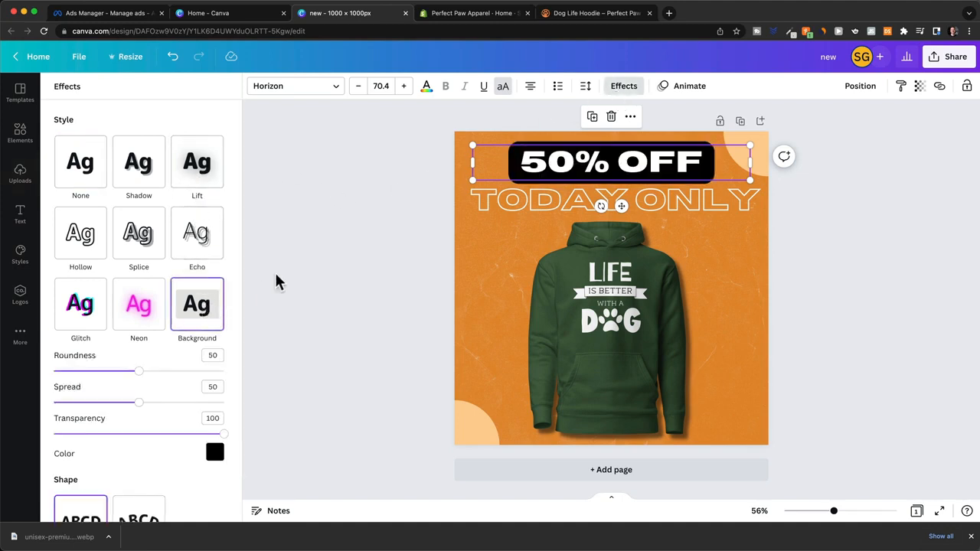
left_click(214, 452)
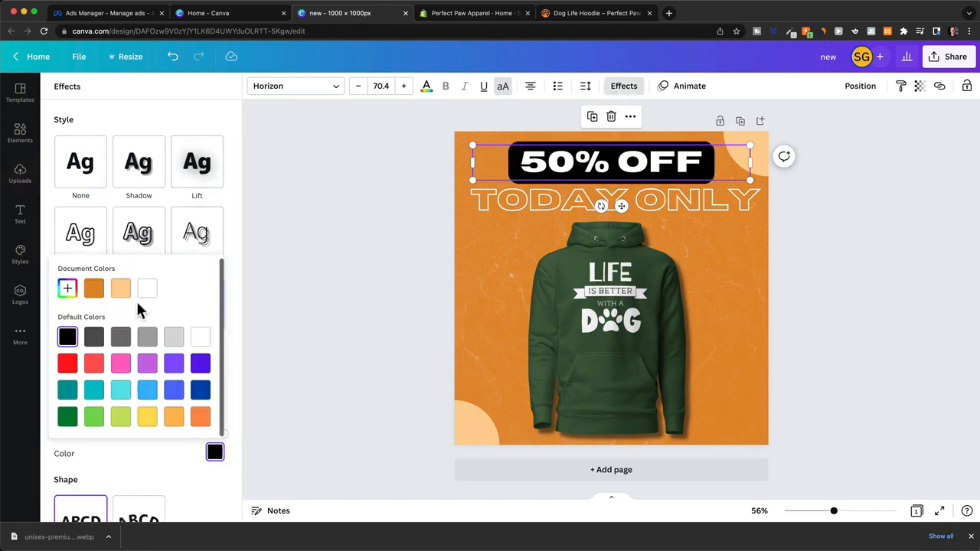
left_click(67, 288)
left_click(197, 401)
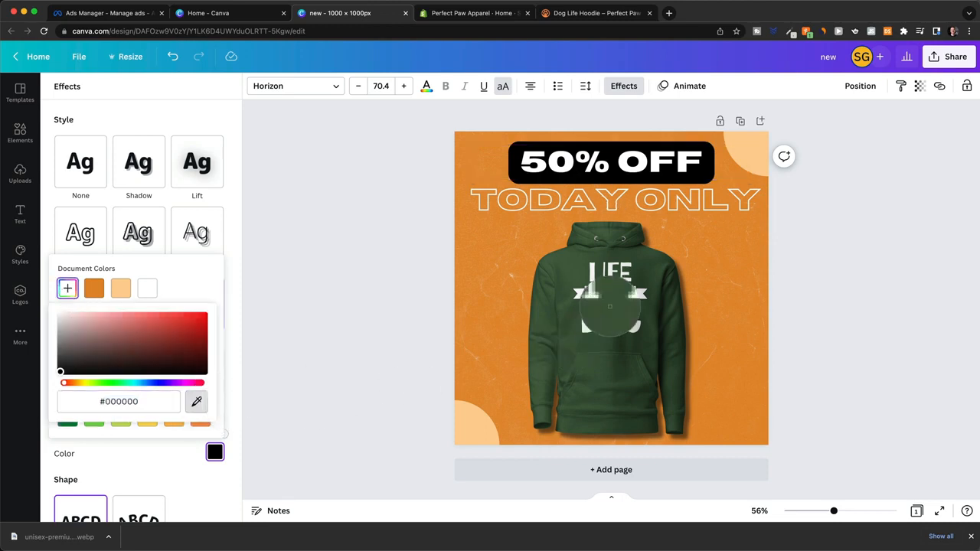
left_click(581, 261)
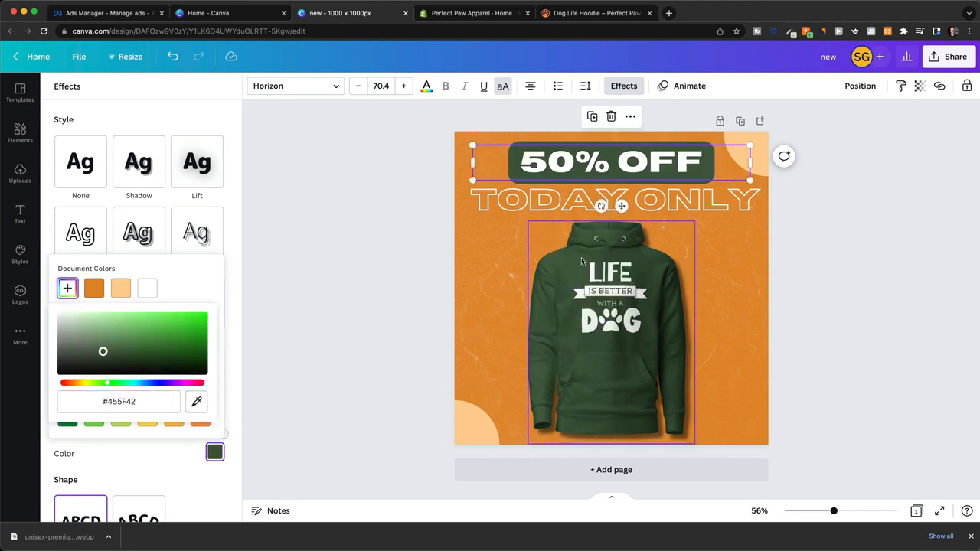
left_click(824, 244)
left_click(823, 244)
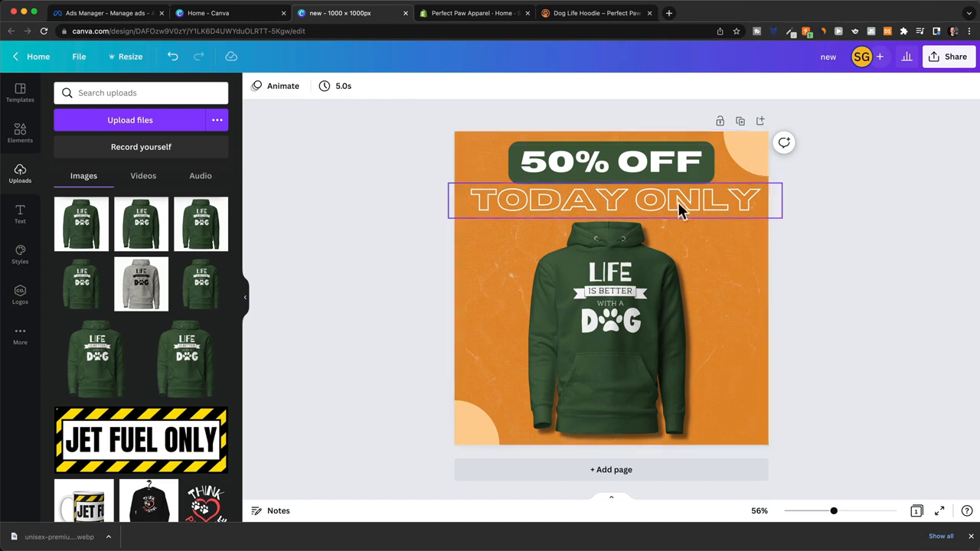
Step: Nudge the TODAY ONLY heading to centre it above the hoodie and replace its Hollow effect with the Shadow effect
left_click_drag(614, 201, 610, 202)
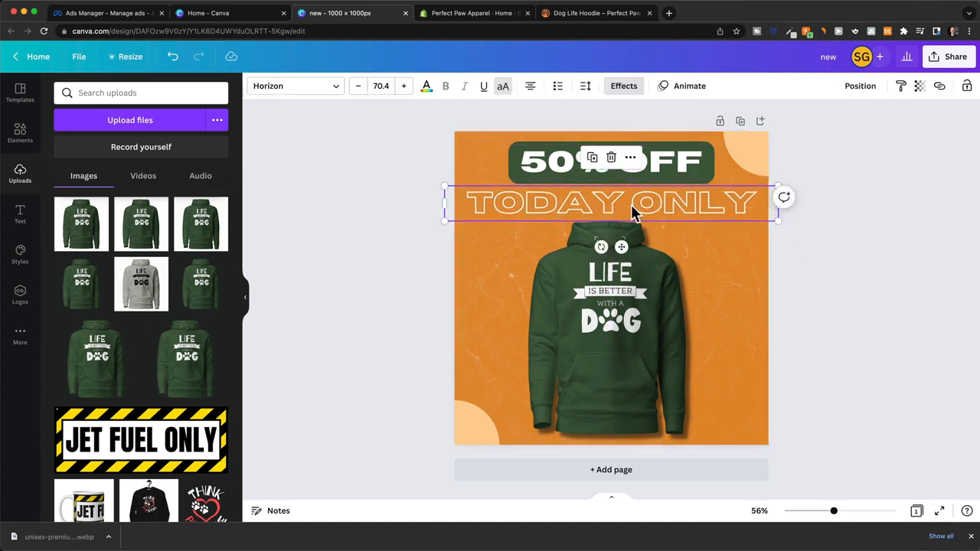
left_click(624, 87)
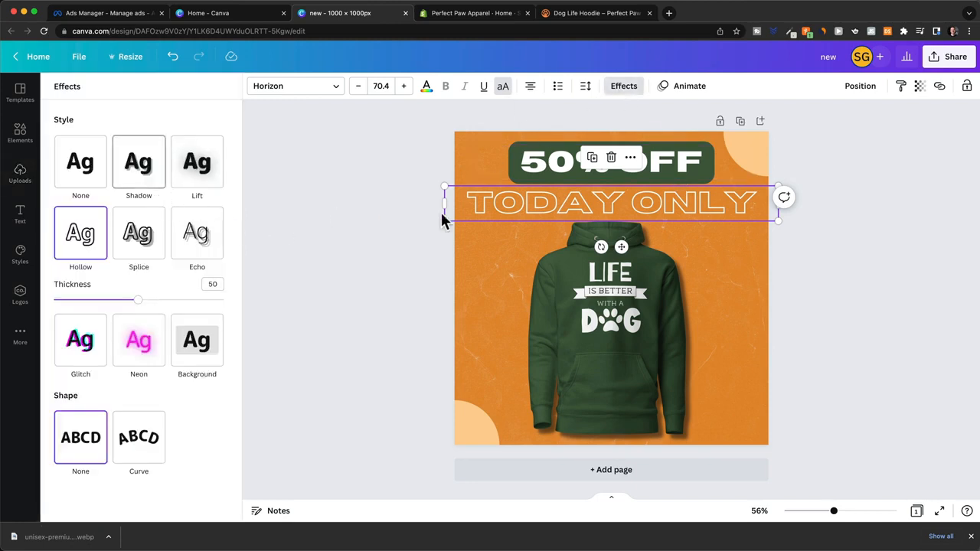
left_click(91, 170)
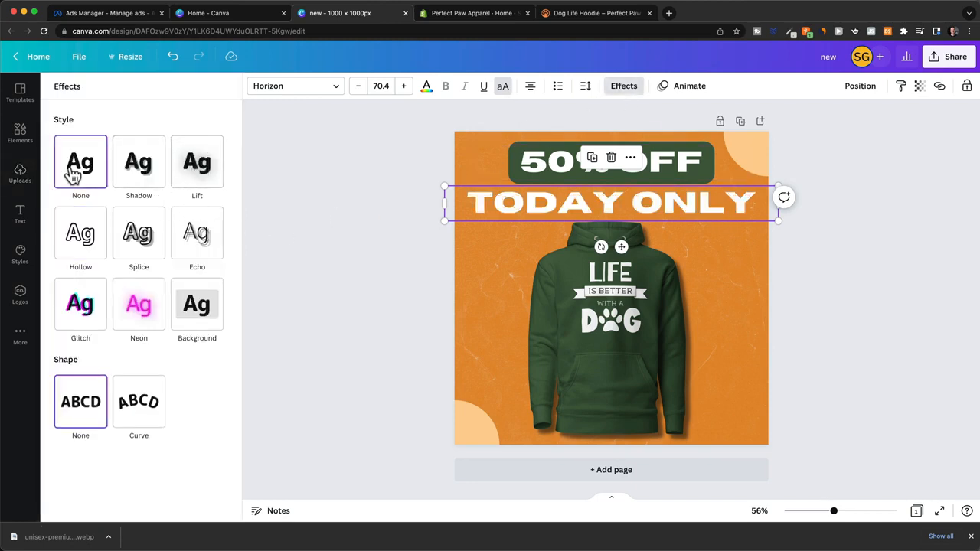
left_click(153, 165)
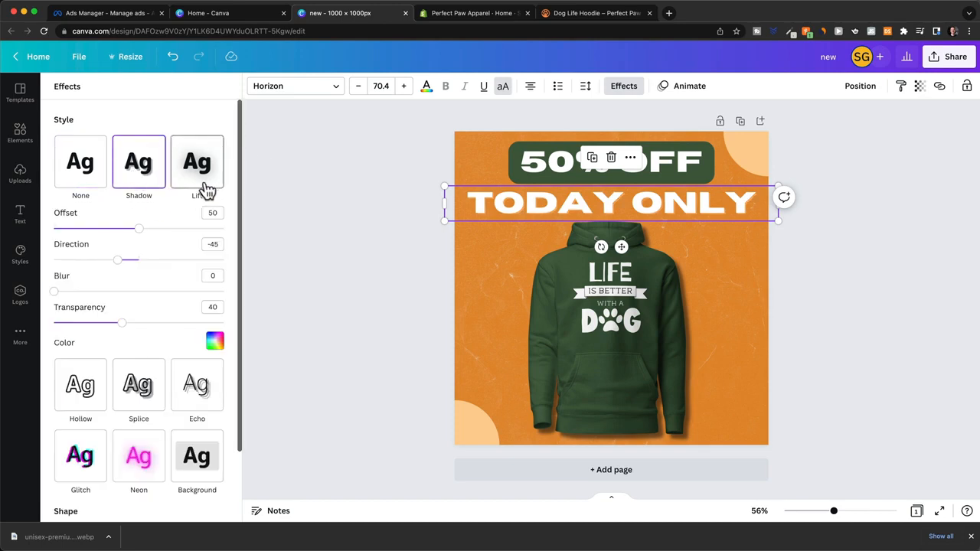
left_click(340, 211)
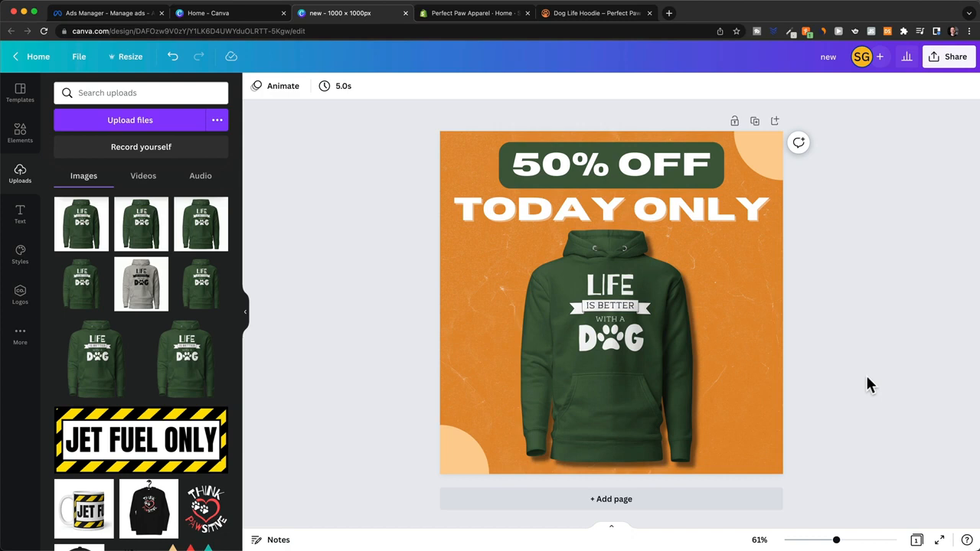
Step: Download the finished hoodie sale design as a PNG at 1,000 × 1,000 px
left_click(951, 62)
left_click(824, 327)
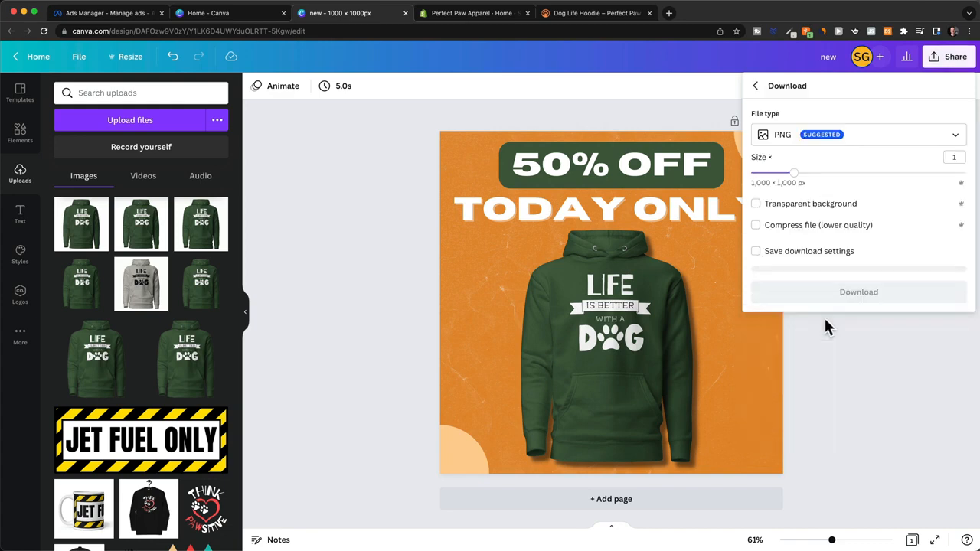
left_click(832, 300)
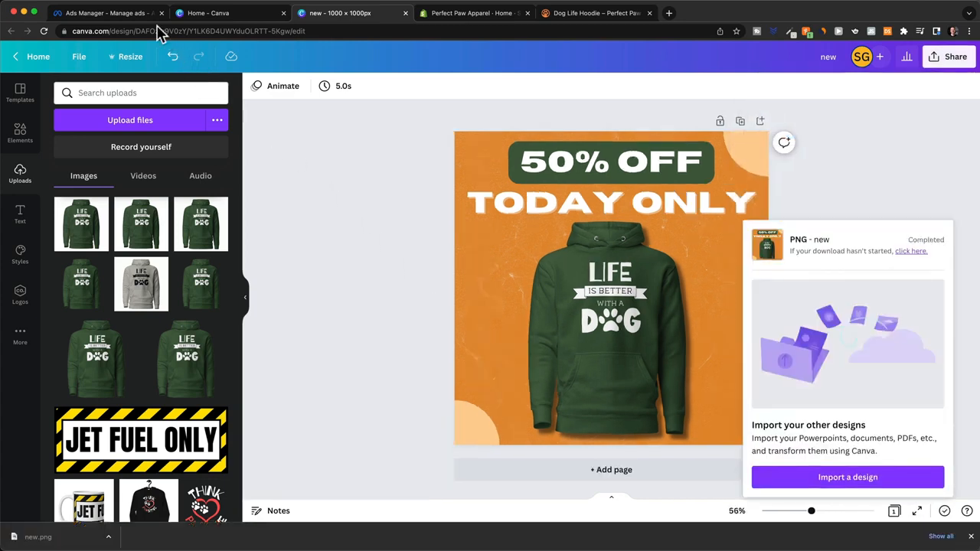
Step: Switch to Ads Manager and upload the downloaded new.png as the image for Ad 1's creative
left_click(123, 13)
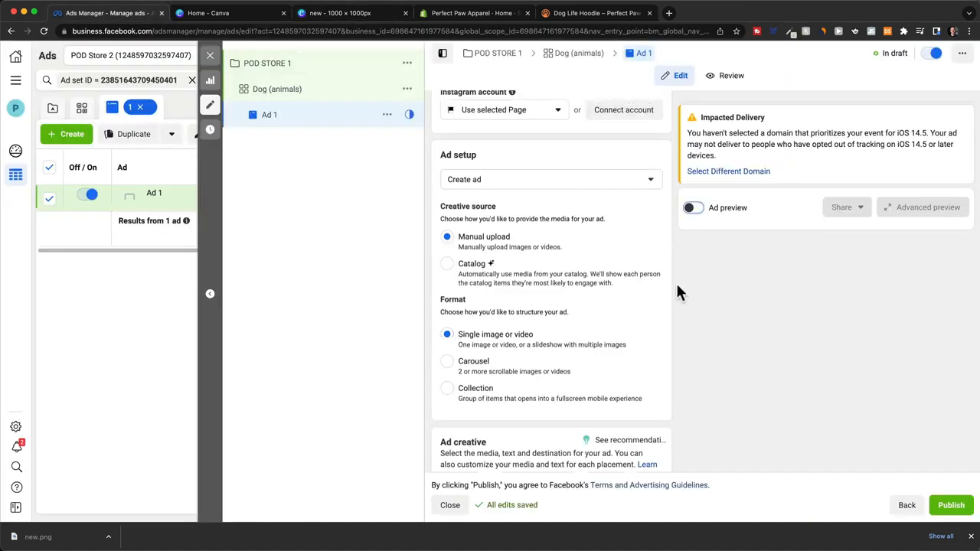
scroll(676, 283, "down", 5)
scroll(677, 289, "down", 2)
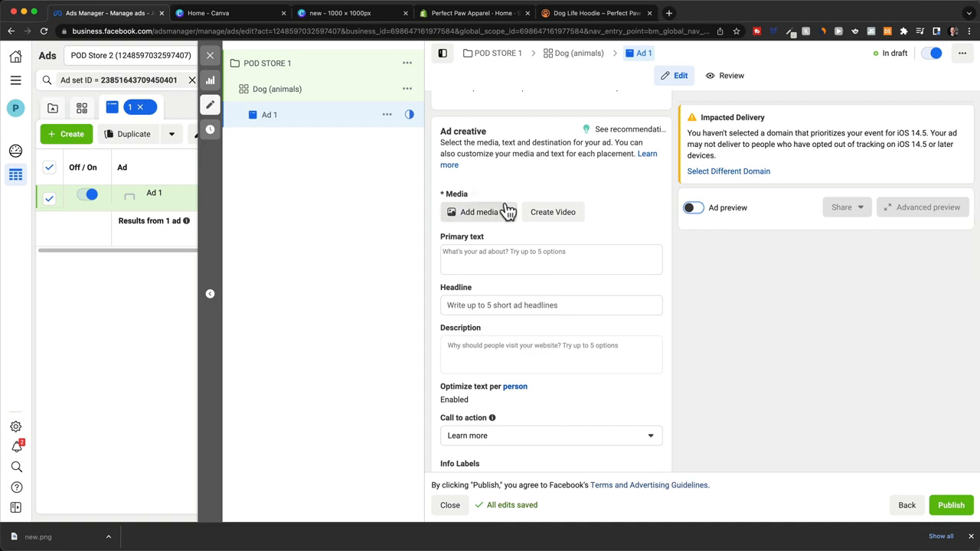
left_click(504, 215)
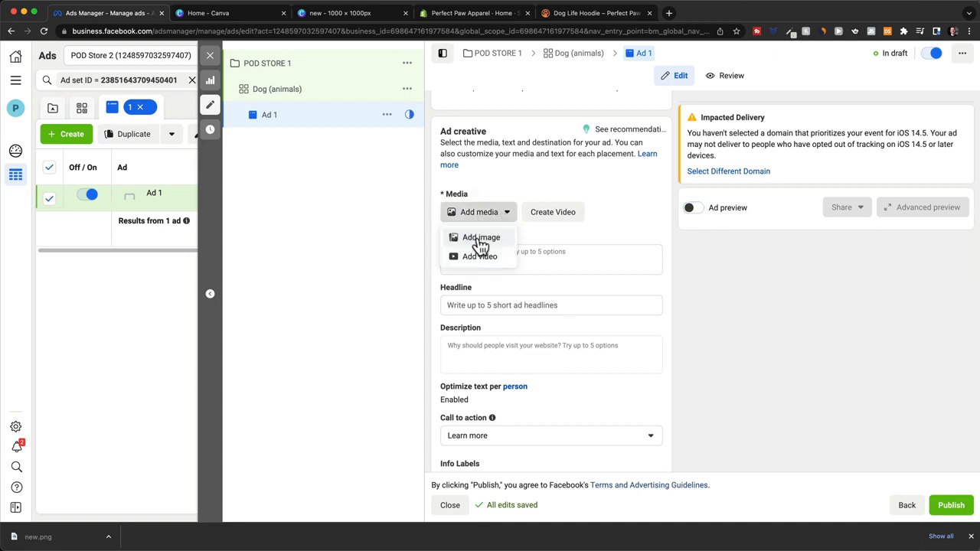
left_click(481, 239)
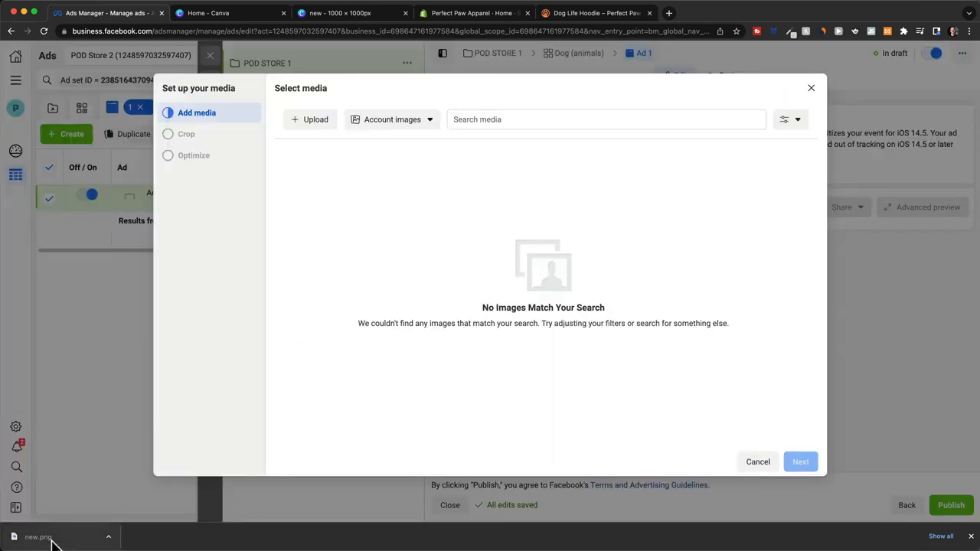
left_click_drag(53, 538, 537, 277)
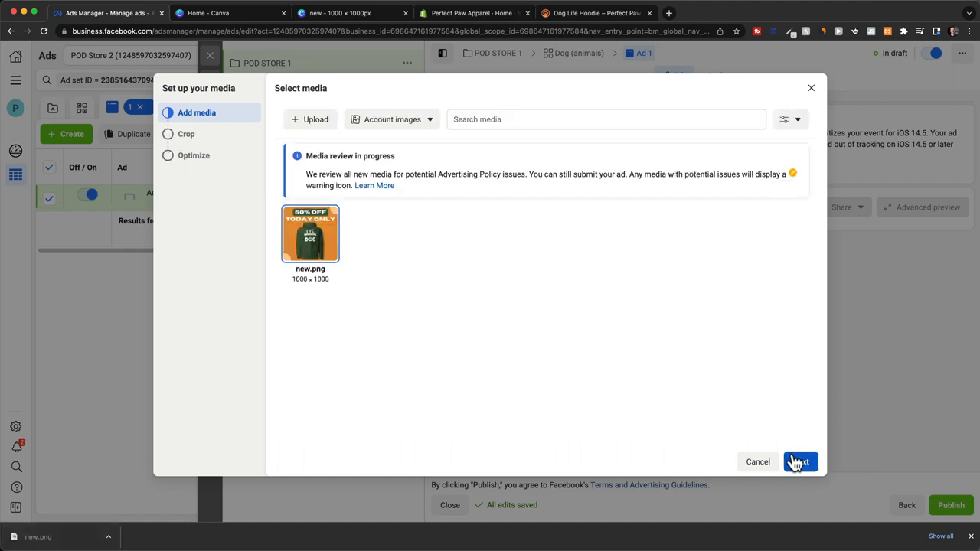
Step: Keep the original crops for all placements, disallow media enhancements and finish the media setup
left_click(796, 462)
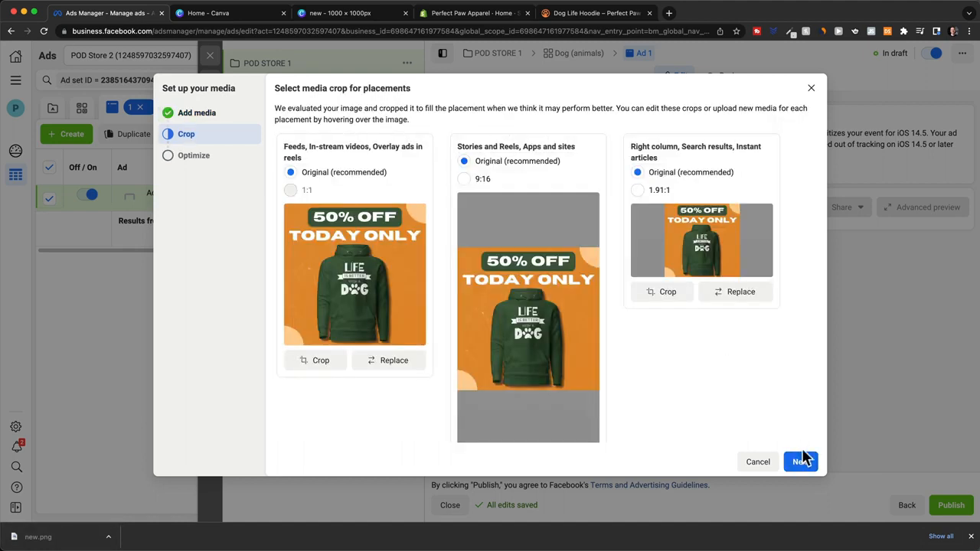
left_click(801, 461)
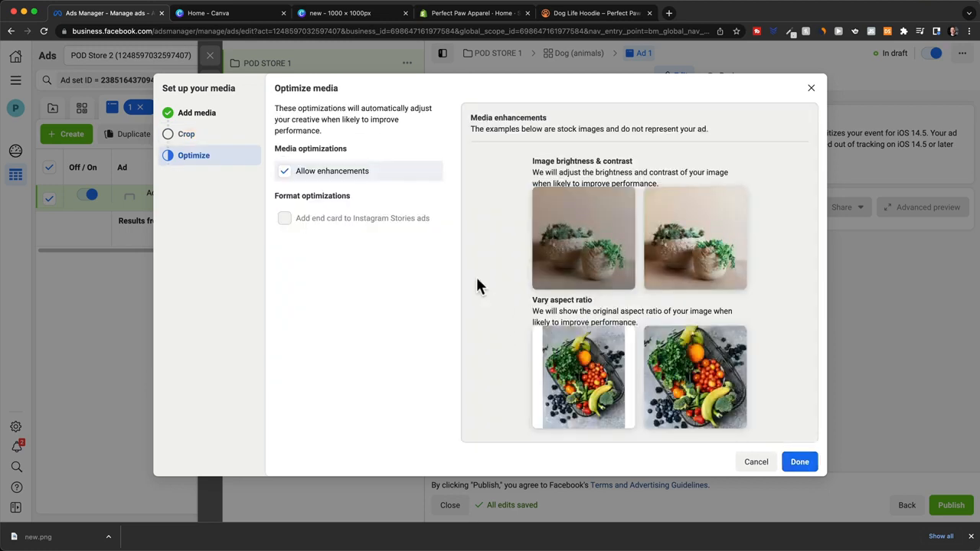
left_click(284, 172)
left_click(799, 464)
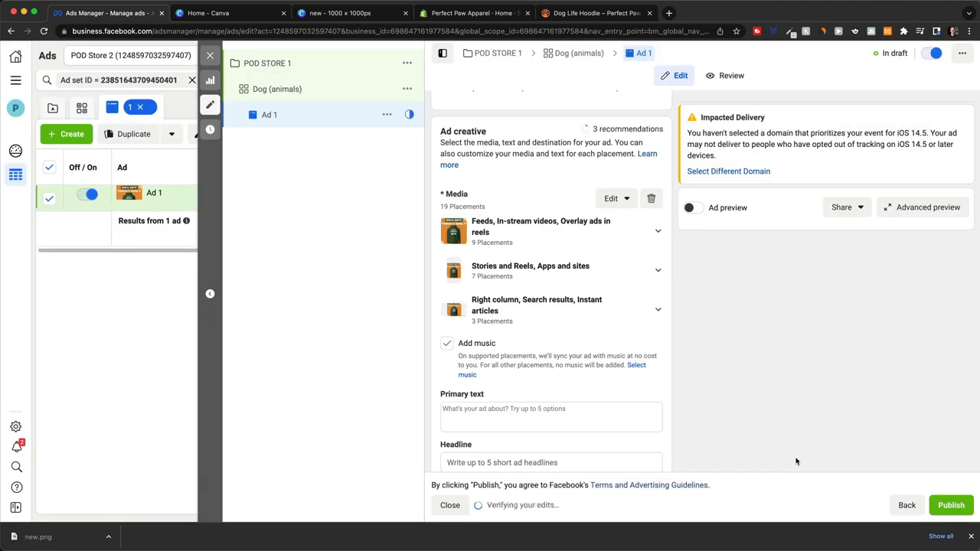
Step: Turn on the ad preview and enter the primary text "🐶 Do you love dogs? 🐾 Share your love of dogs with everyone you meet in this hoodie."
left_click(694, 209)
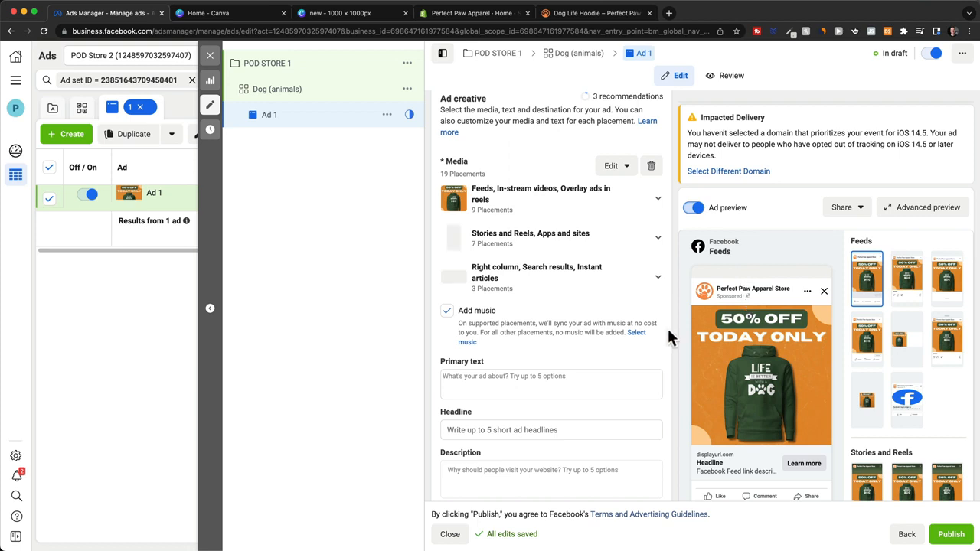
scroll(549, 359, "down", 1)
scroll(555, 344, "down", 5)
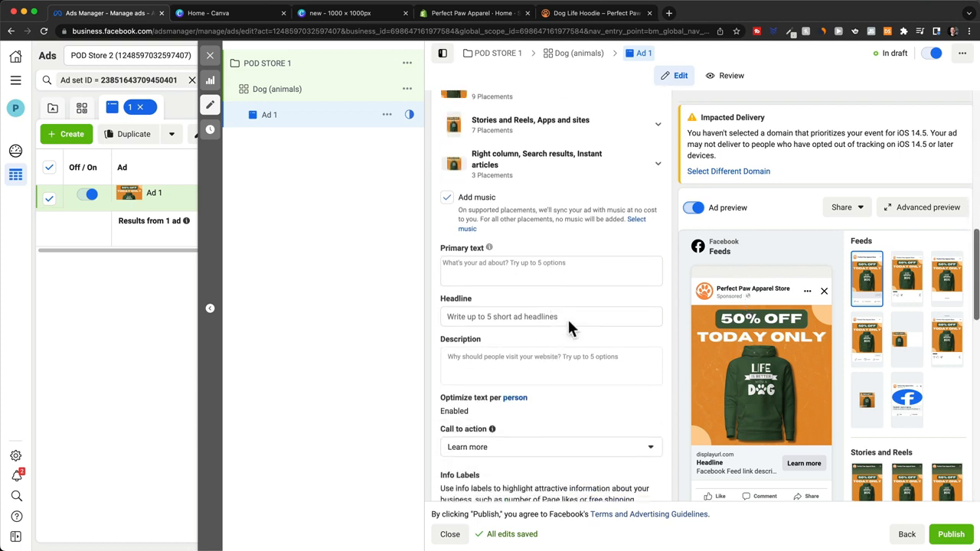
left_click(482, 261)
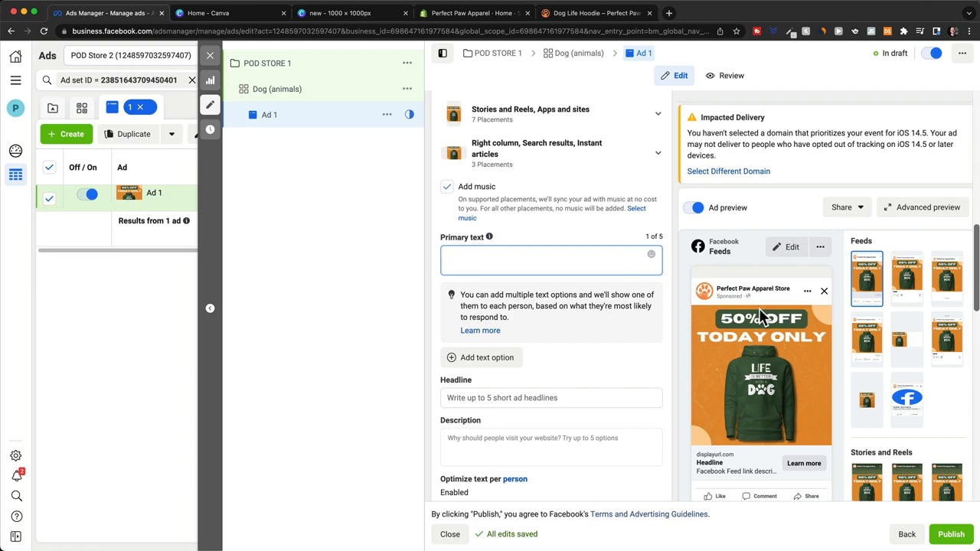
type("🐶 Do you love dogs? 🐾 Share your love of dogs with everyone you meet in this hoodie.")
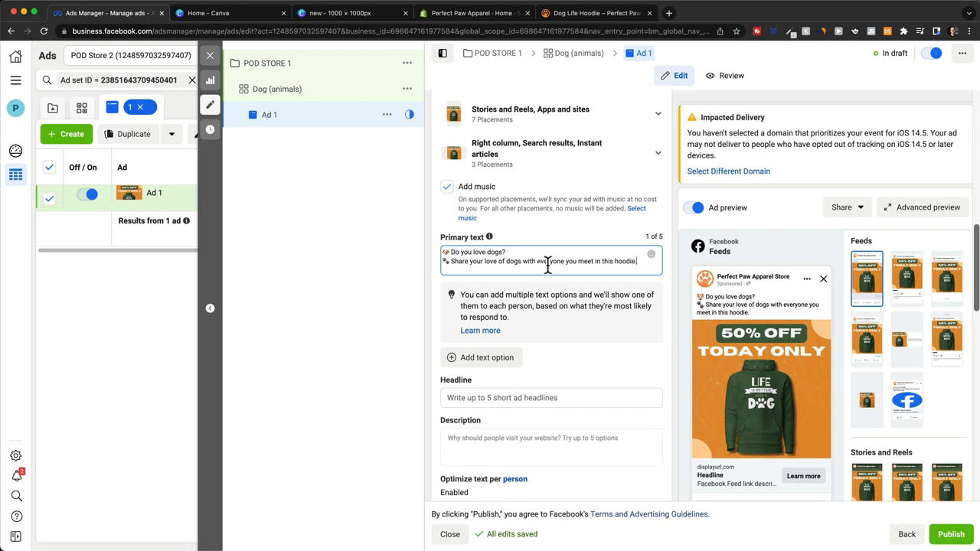
Step: Set the ad's headline to "Perfect Paw Apparel"
scroll(588, 298, "down", 3)
left_click(524, 302)
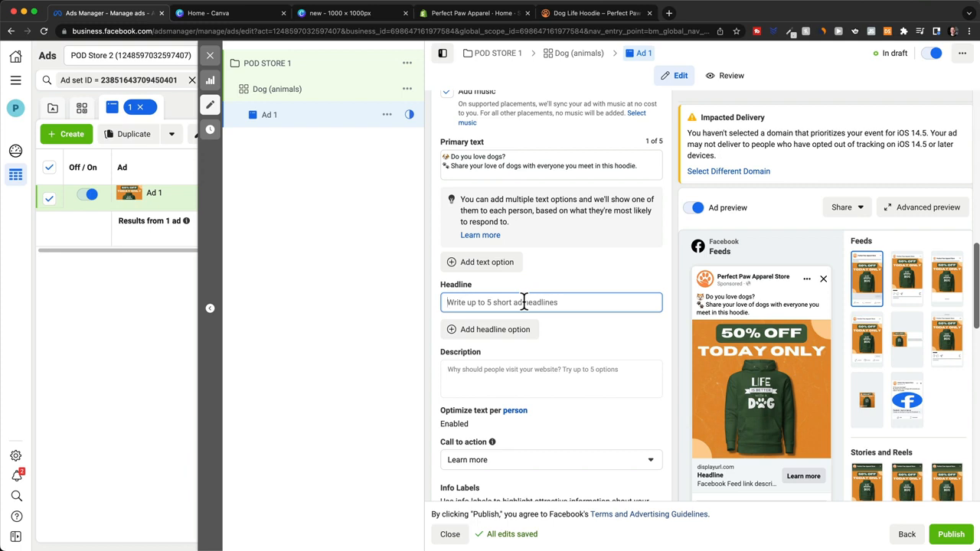
type("Perfect ")
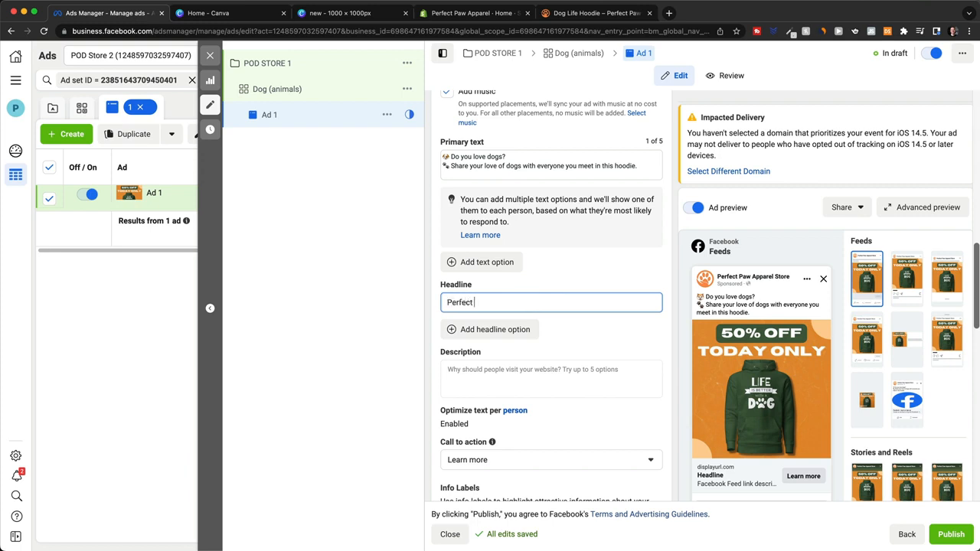
type("Paw Apparel")
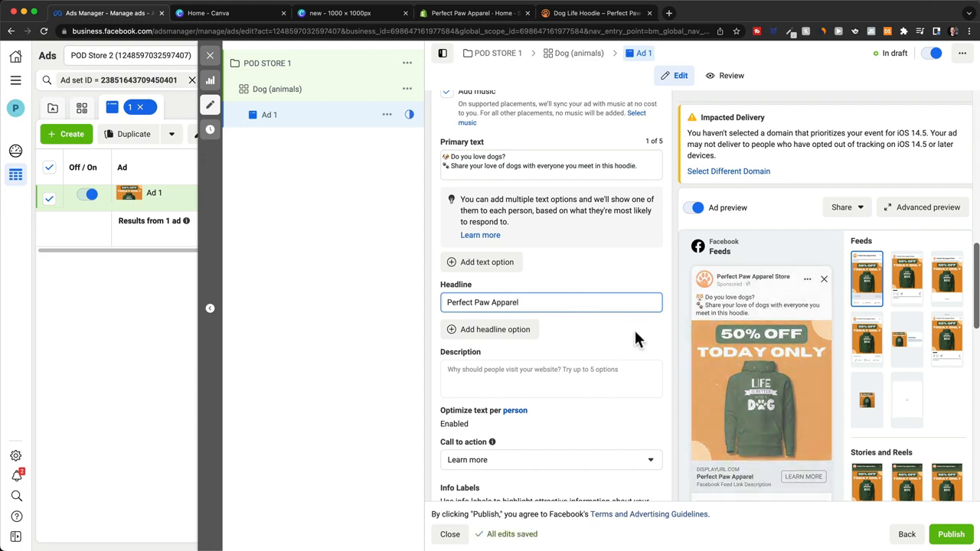
Step: Enter "50% OFF ONLY TODAY" as the ad's description
scroll(582, 306, "down", 2)
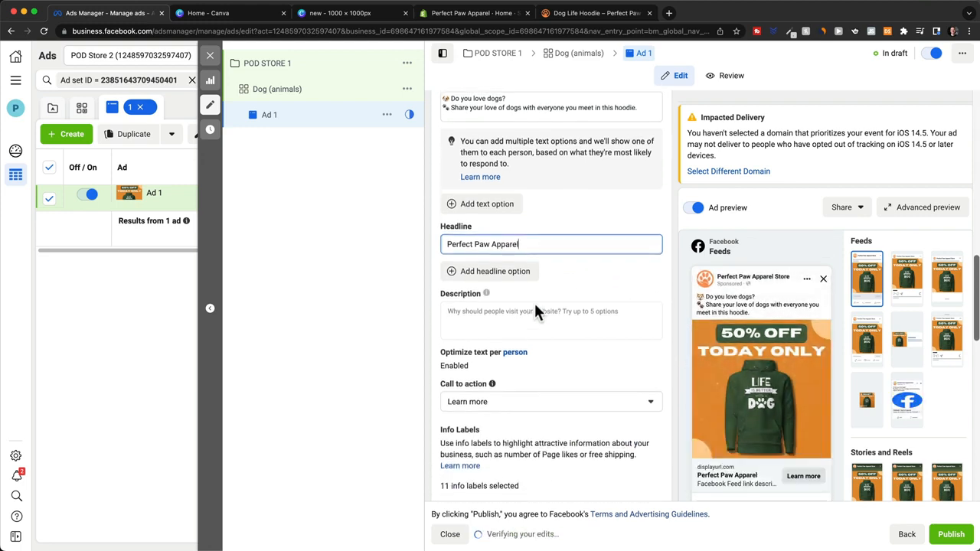
left_click(486, 310)
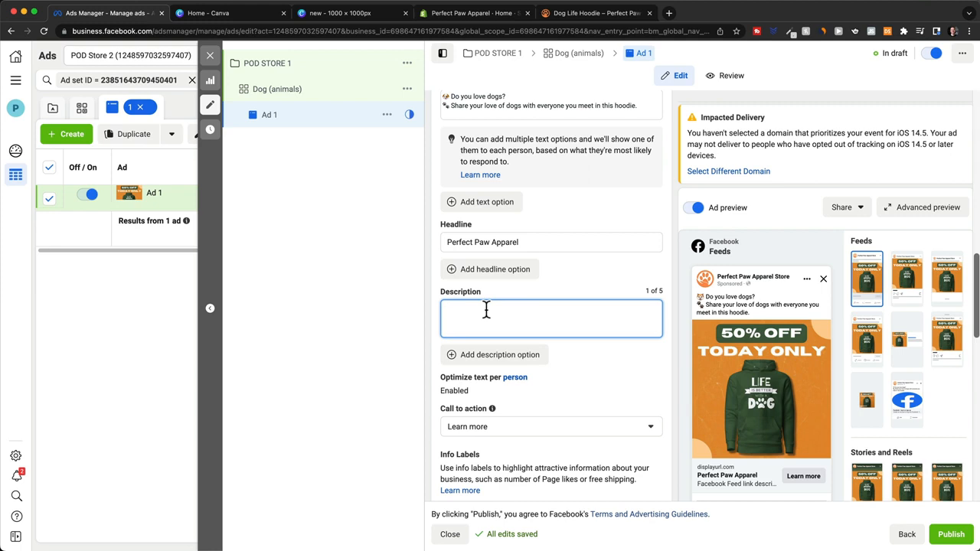
type("50% OFF ONLY TODAY")
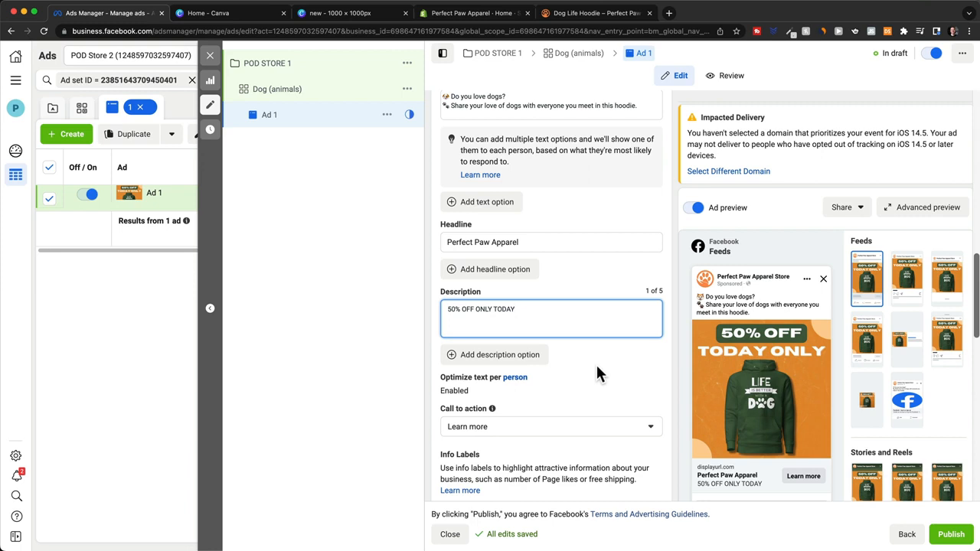
left_click(668, 275)
Step: Change the ad's call to action to "Shop now"
scroll(667, 275, "up", 1)
scroll(668, 275, "down", 2)
scroll(651, 272, "down", 2)
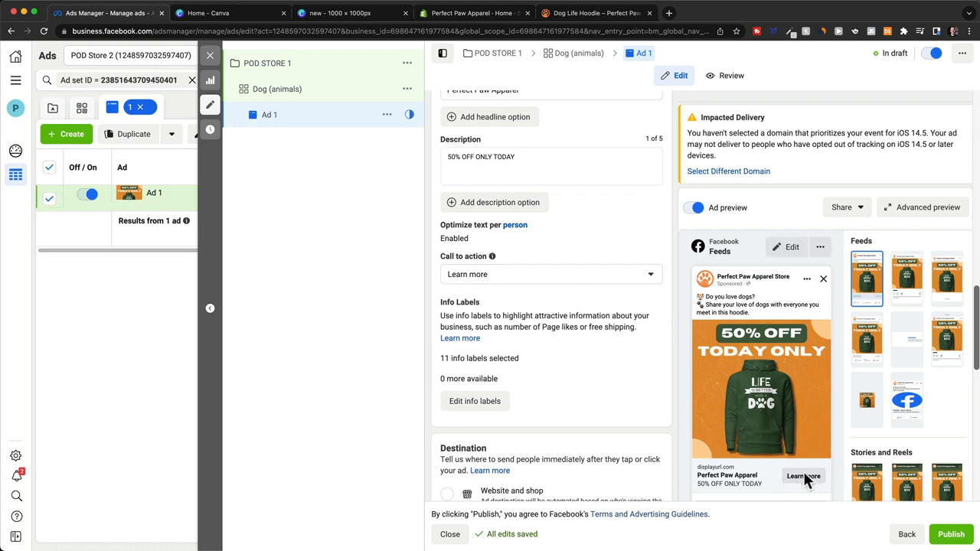
left_click(648, 276)
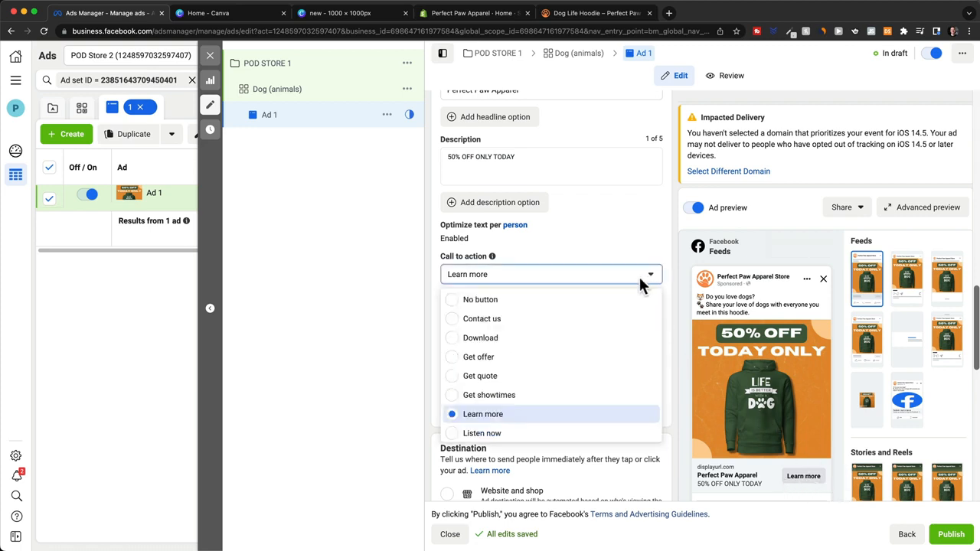
scroll(547, 360, "down", 5)
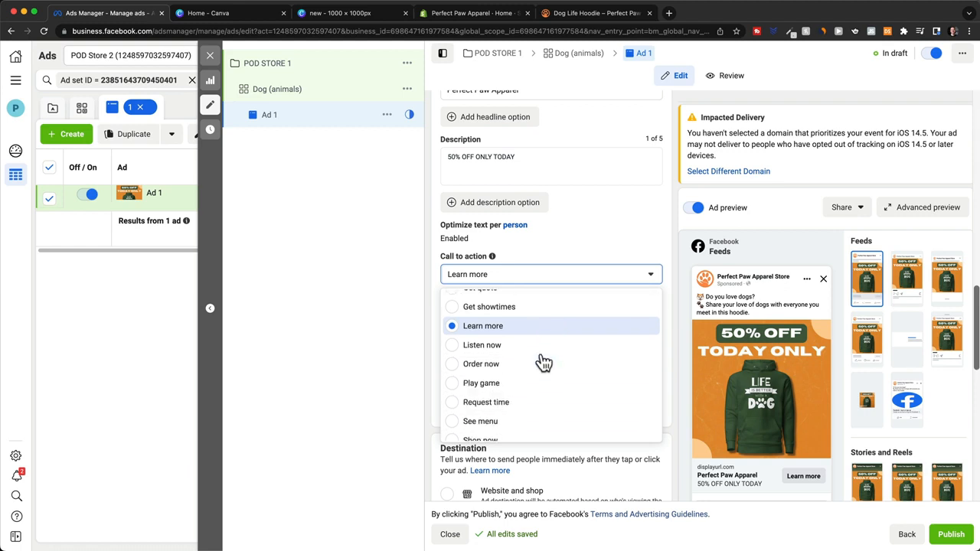
left_click(460, 396)
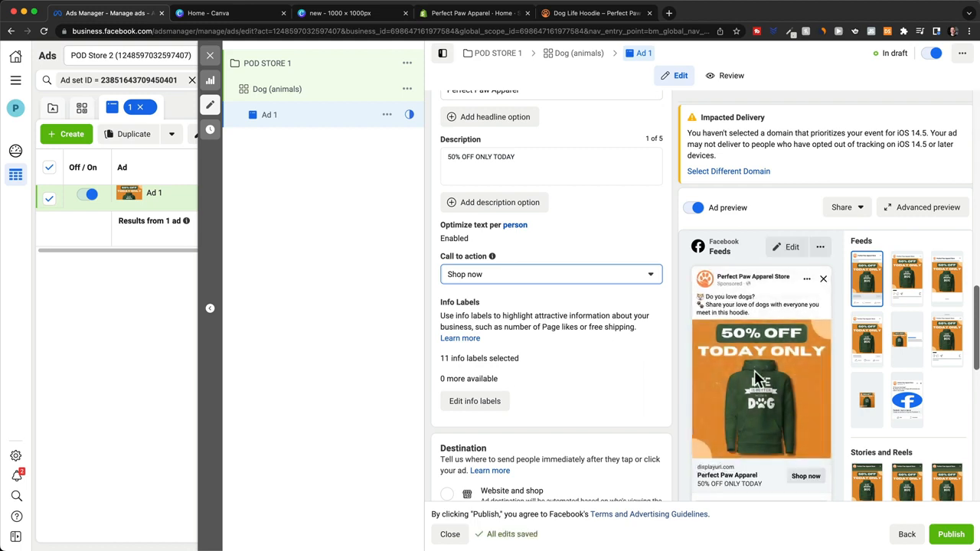
Step: For the ad's website destination, copy the Dog Life Hoodie's product URL from its search engine listing in the Shopify admin
scroll(654, 329, "down", 5)
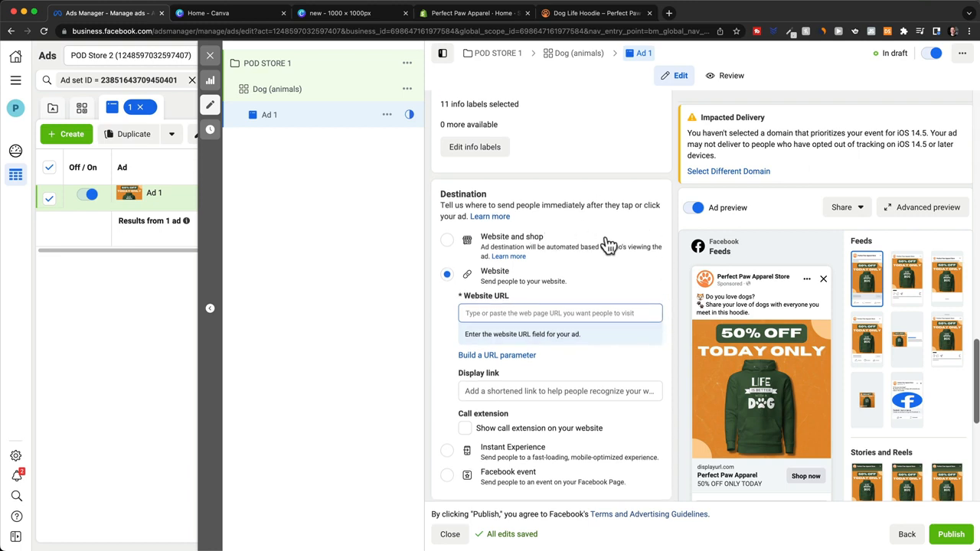
scroll(608, 245, "down", 1)
left_click(497, 285)
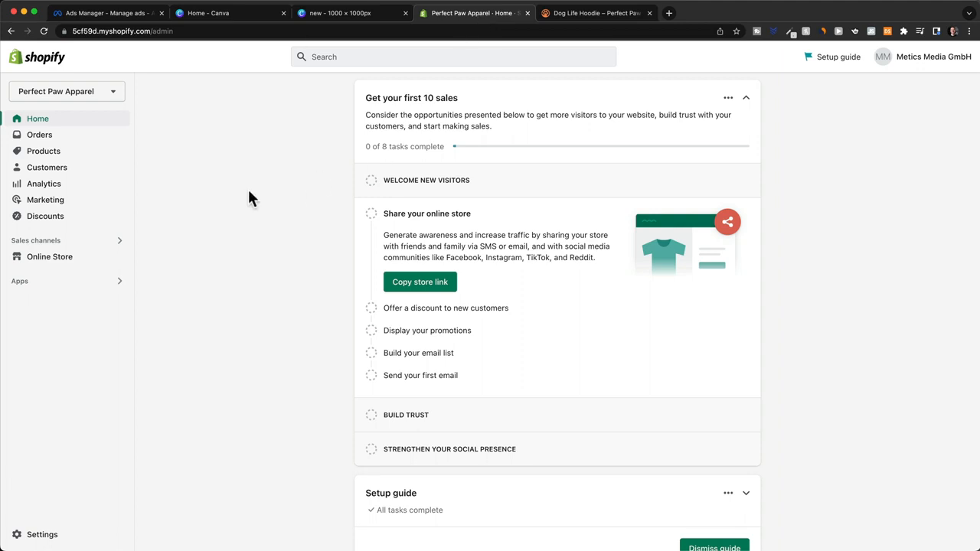
left_click(66, 153)
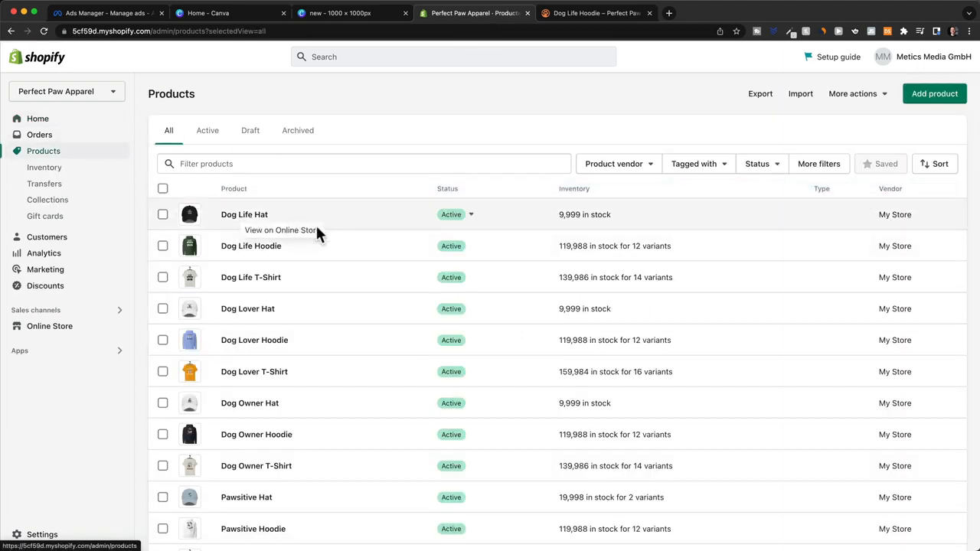
left_click(252, 250)
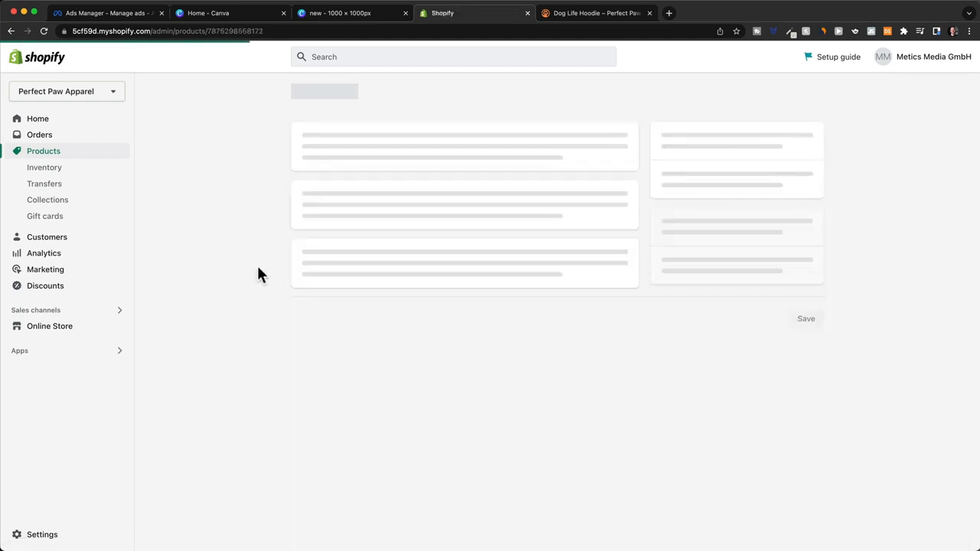
scroll(255, 270, "down", 20)
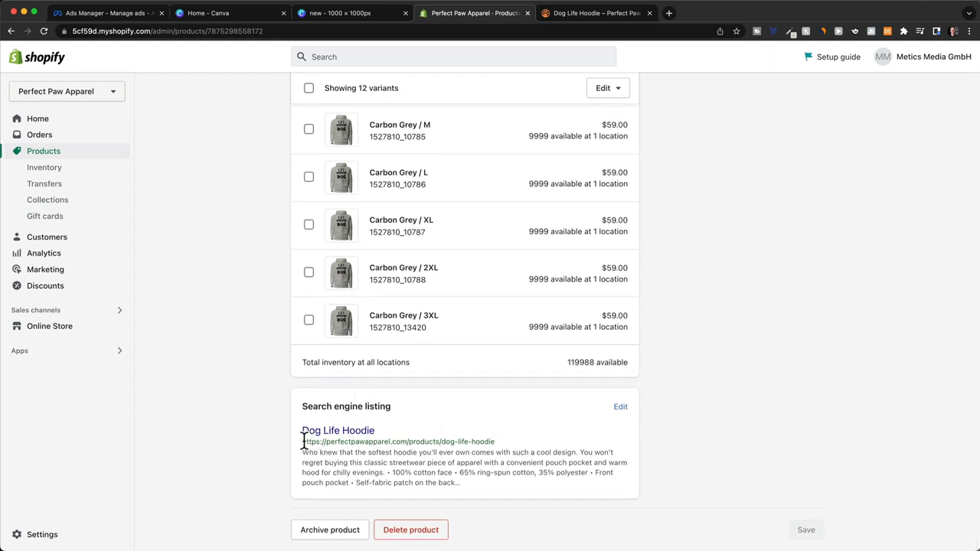
left_click_drag(304, 441, 514, 448)
key("super+c")
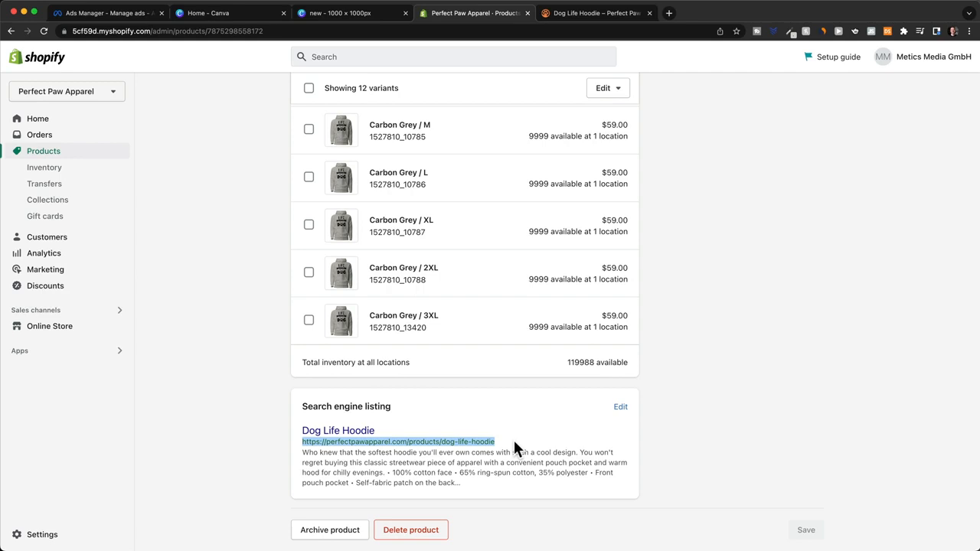
Step: Paste the copied Dog Life Hoodie product link into the ad's website URL in Ads Manager
left_click(142, 16)
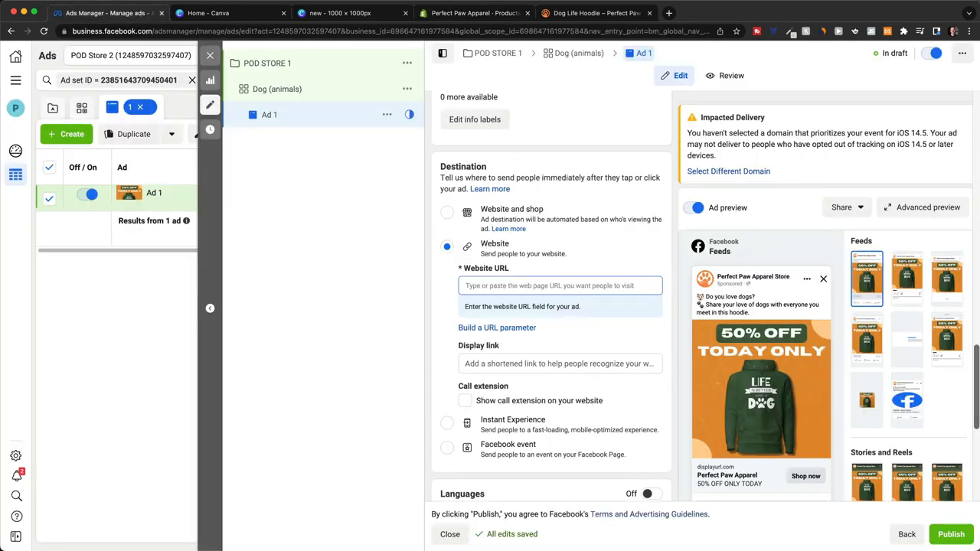
key("super+v")
left_click(500, 285)
key("super+v")
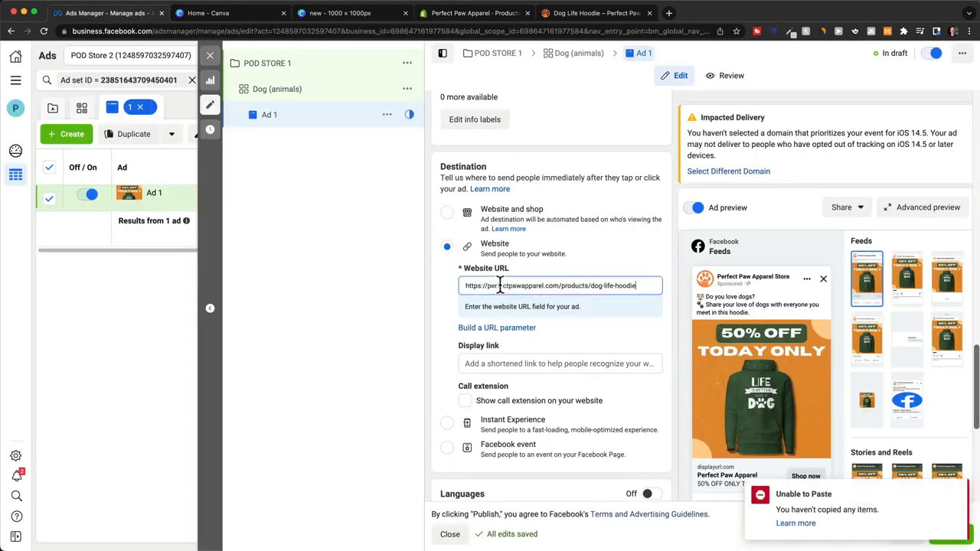
left_click(451, 288)
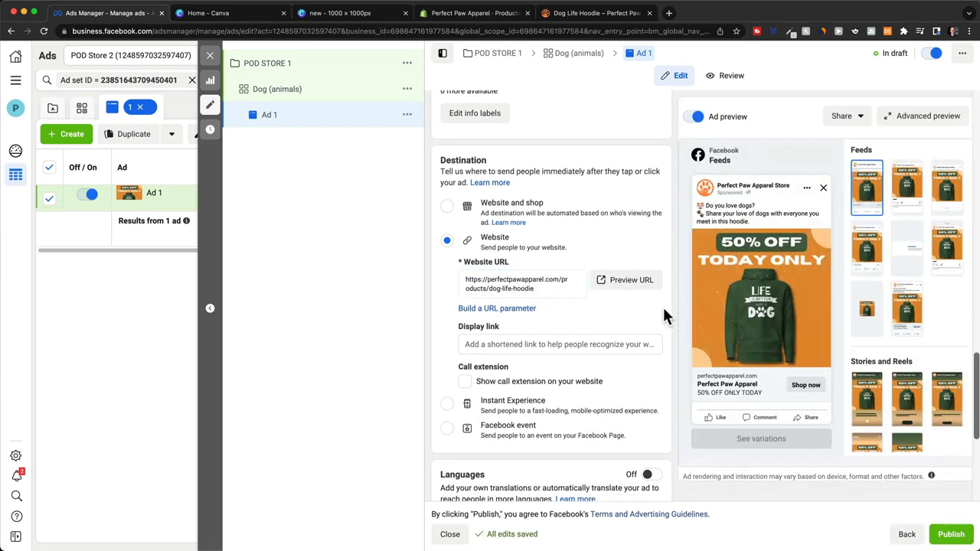
Step: Preview the ad's website URL and check the Dog Life Hoodie's price and options on the product page
left_click(627, 281)
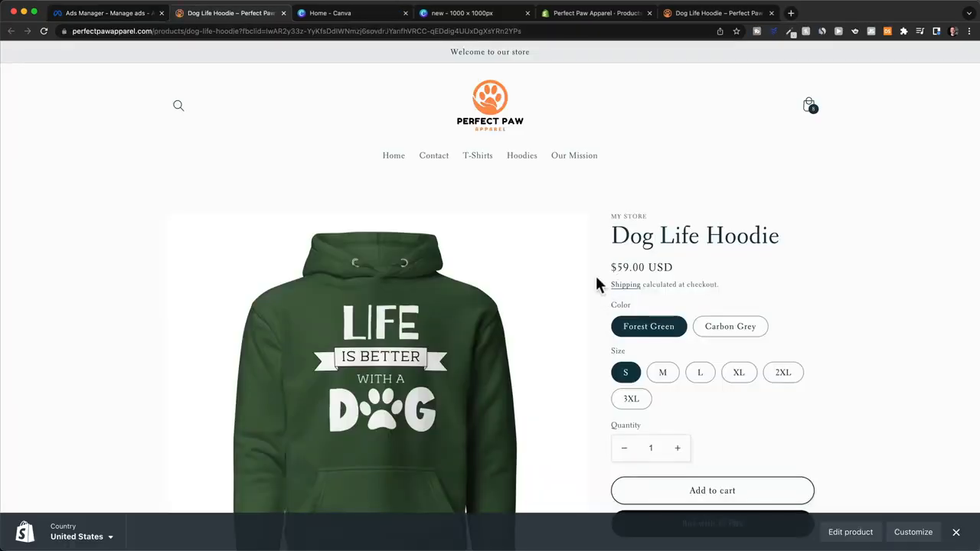
scroll(596, 279, "down", 3)
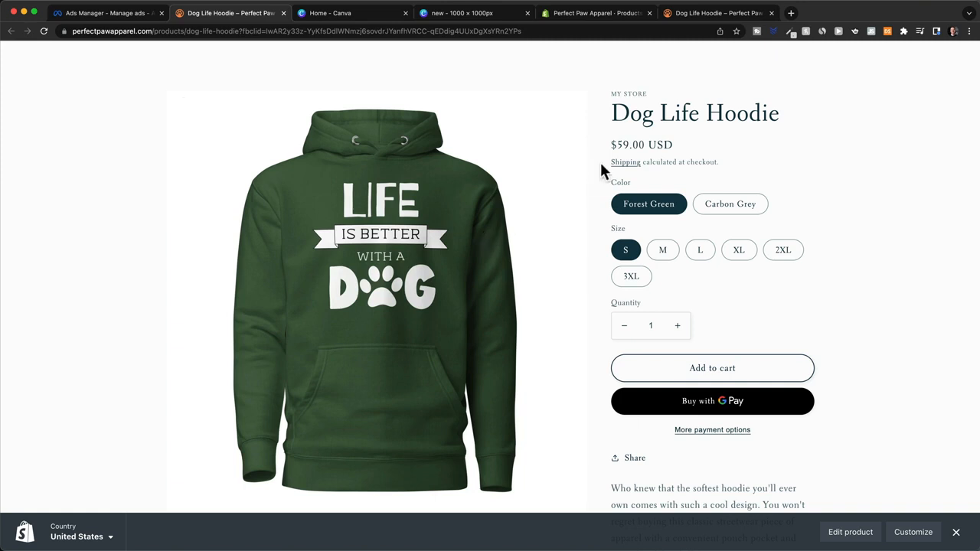
scroll(601, 166, "up", 3)
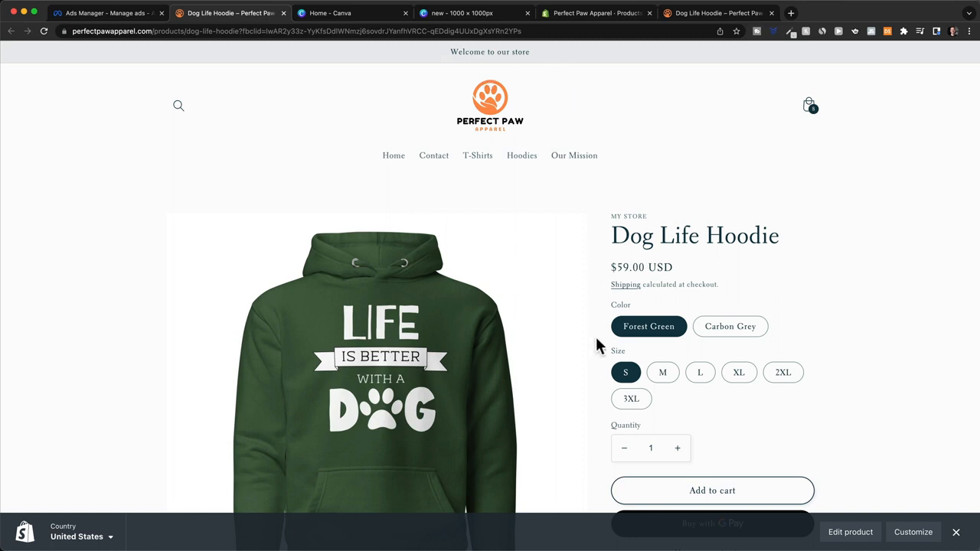
scroll(598, 344, "down", 1)
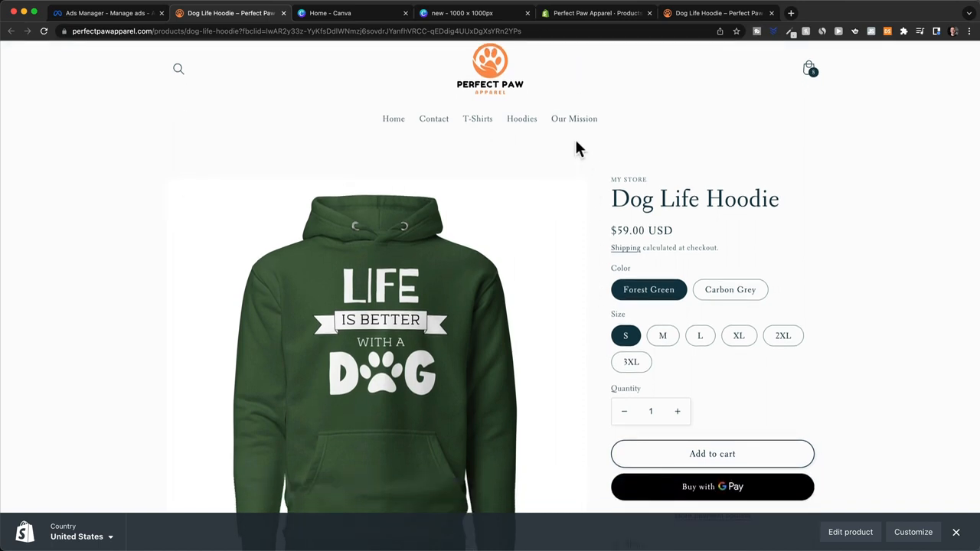
Step: In the Shopify admin, bulk edit all 12 Dog Life Hoodie variants to a compare-at price of 119.00 and save
left_click(593, 14)
scroll(703, 372, "up", 7)
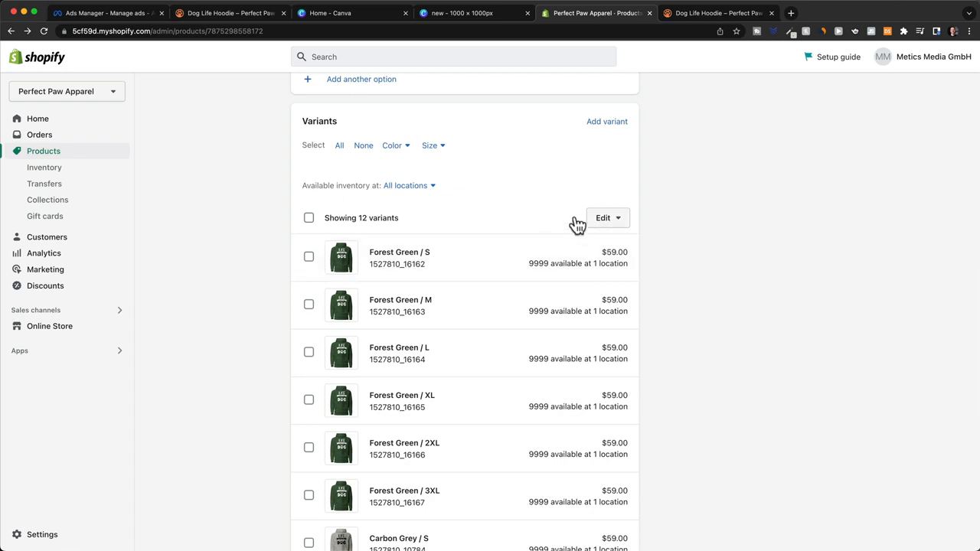
left_click(617, 221)
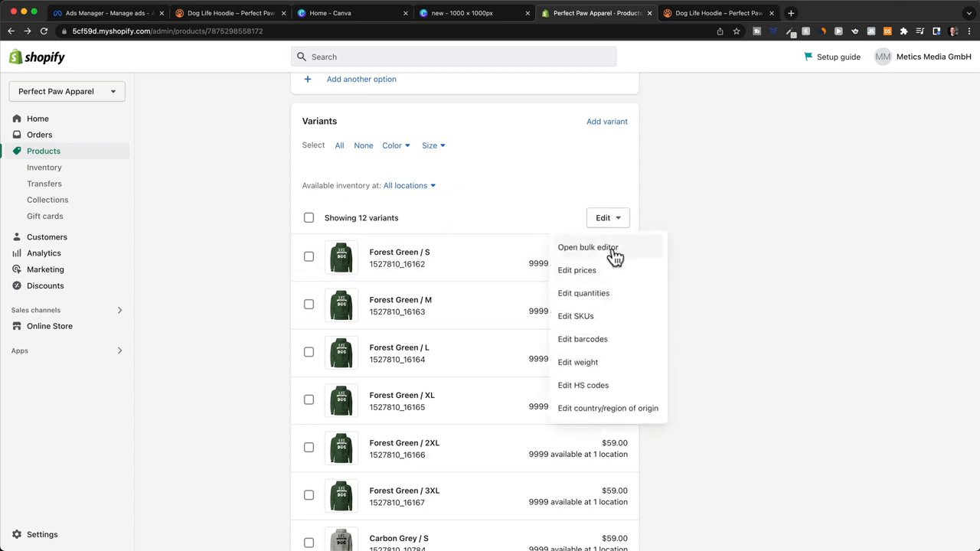
left_click(612, 246)
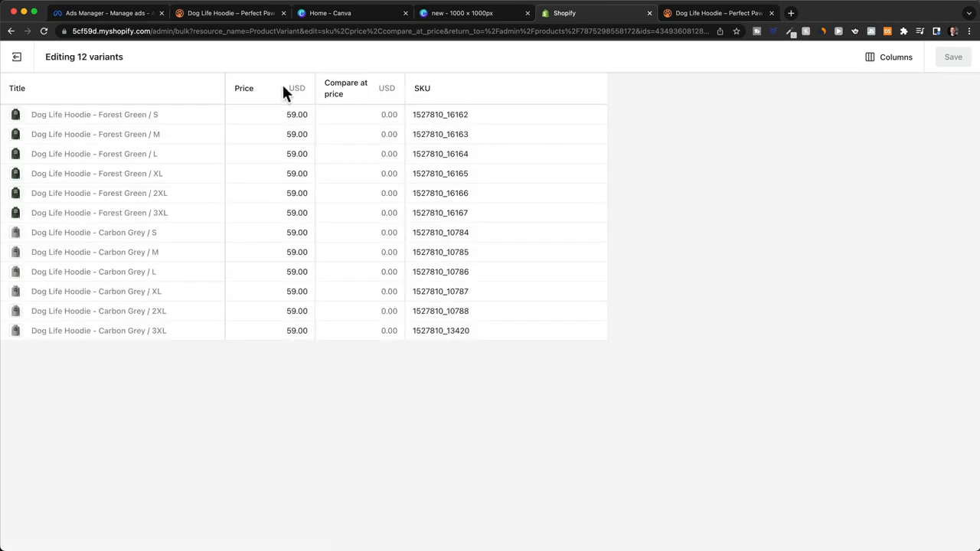
left_click(373, 114)
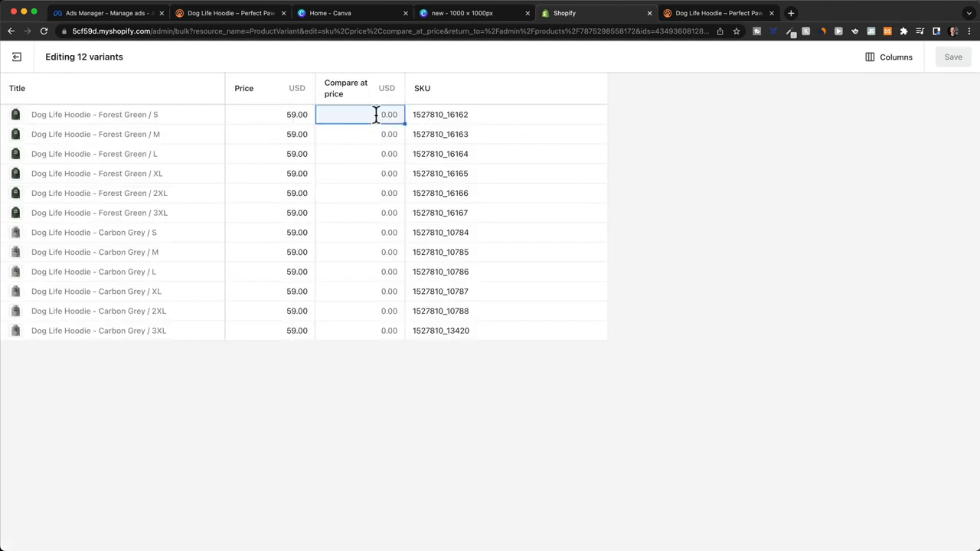
type("11")
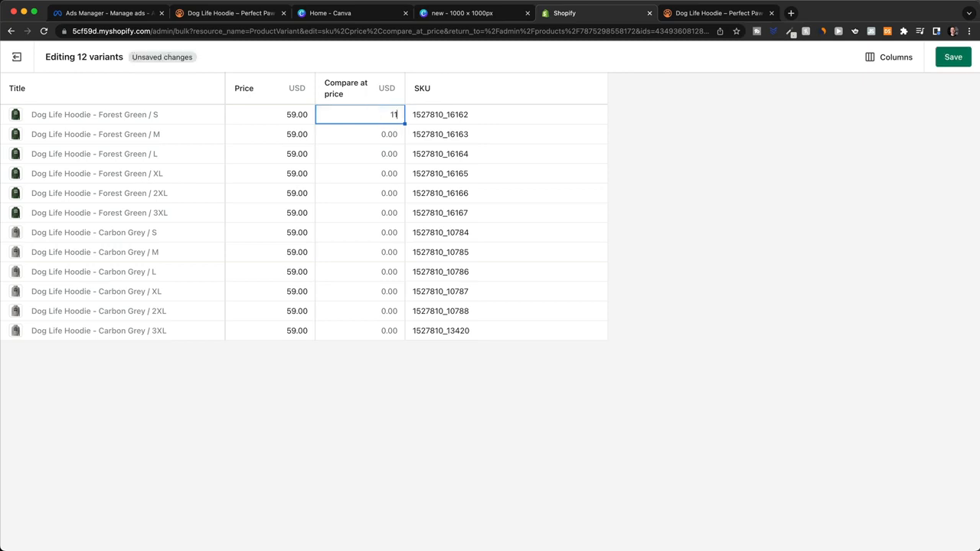
type("9")
left_click(383, 143)
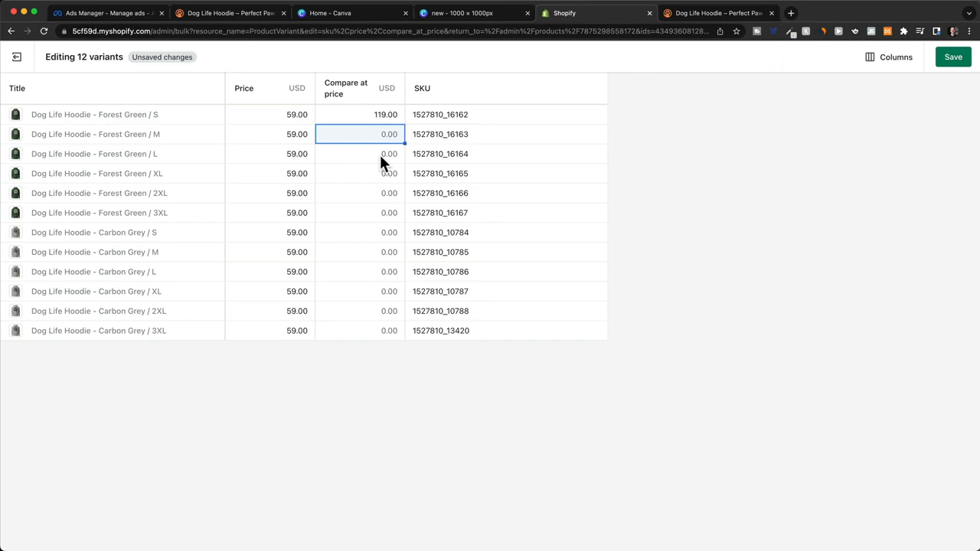
left_click(379, 152)
left_click(380, 134)
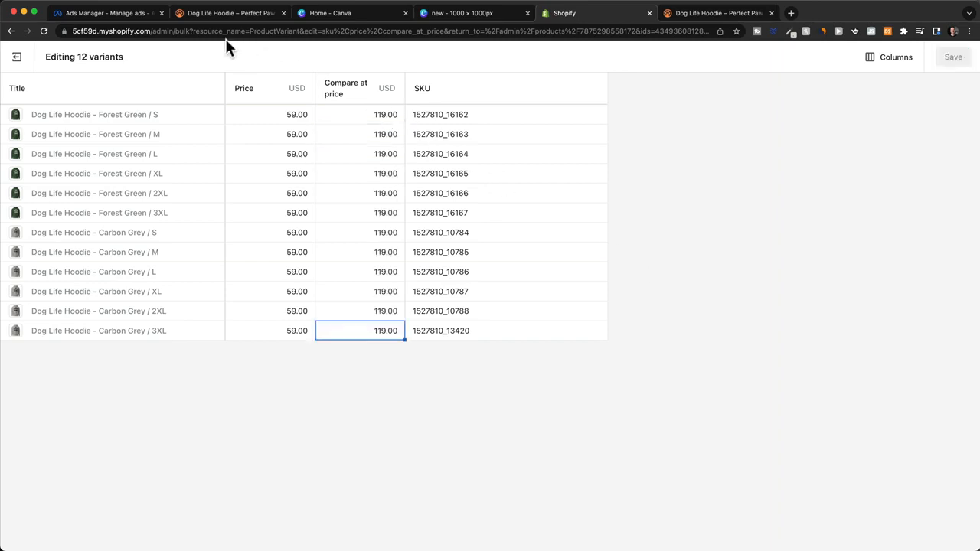
Step: Preview the ad's website URL again from Ads Manager and check the hoodie's sale pricing on the product page
left_click(135, 15)
left_click(655, 281)
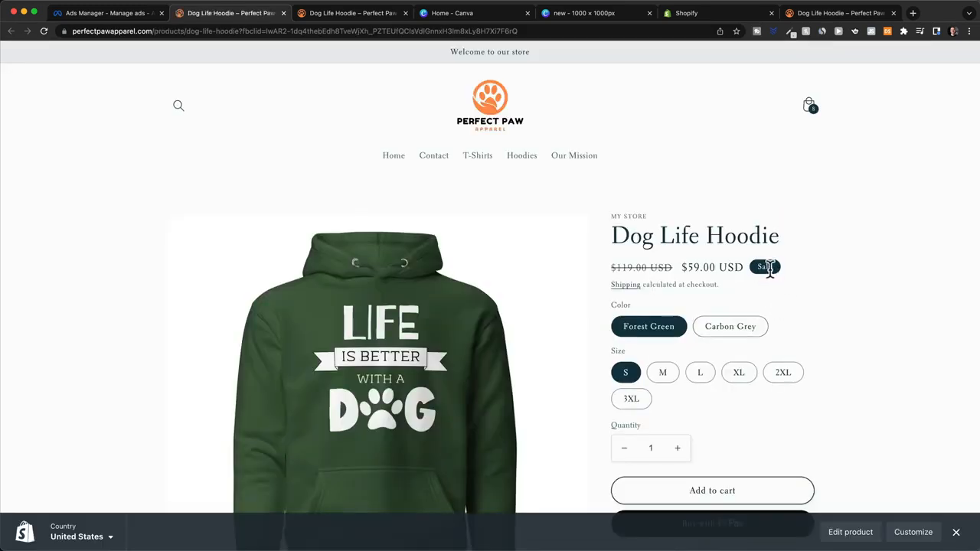
left_click_drag(611, 274, 740, 268)
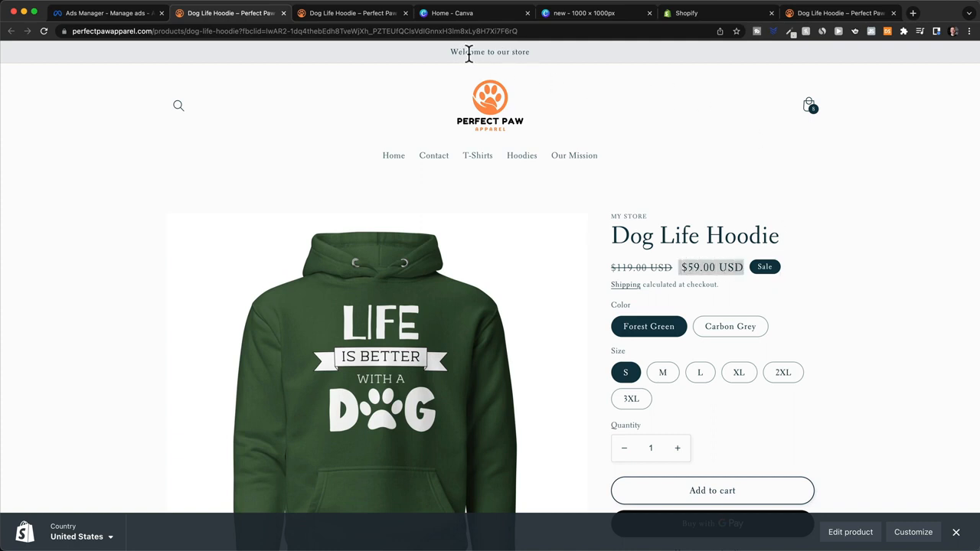
Step: Leave the variant bulk editor in Shopify and open the live Studio theme for customization
left_click(683, 13)
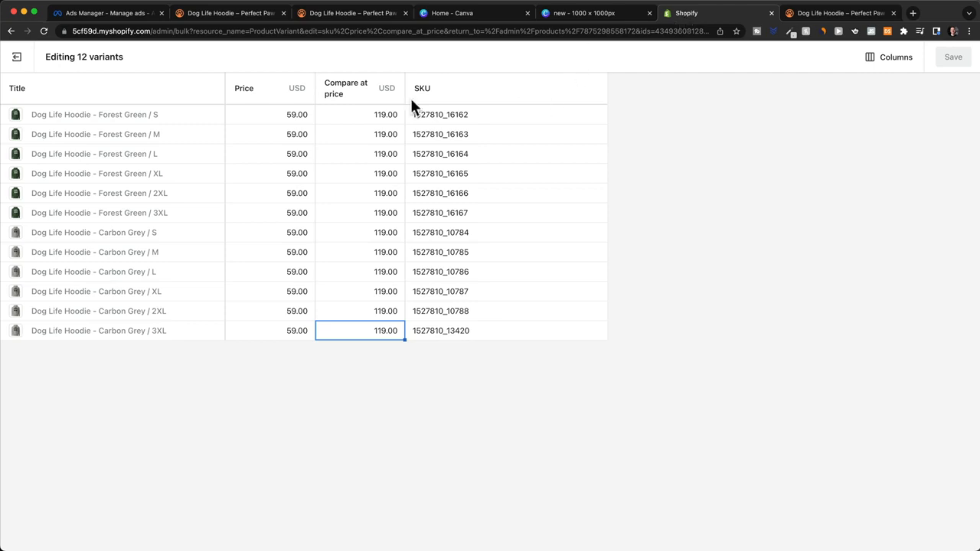
left_click(15, 61)
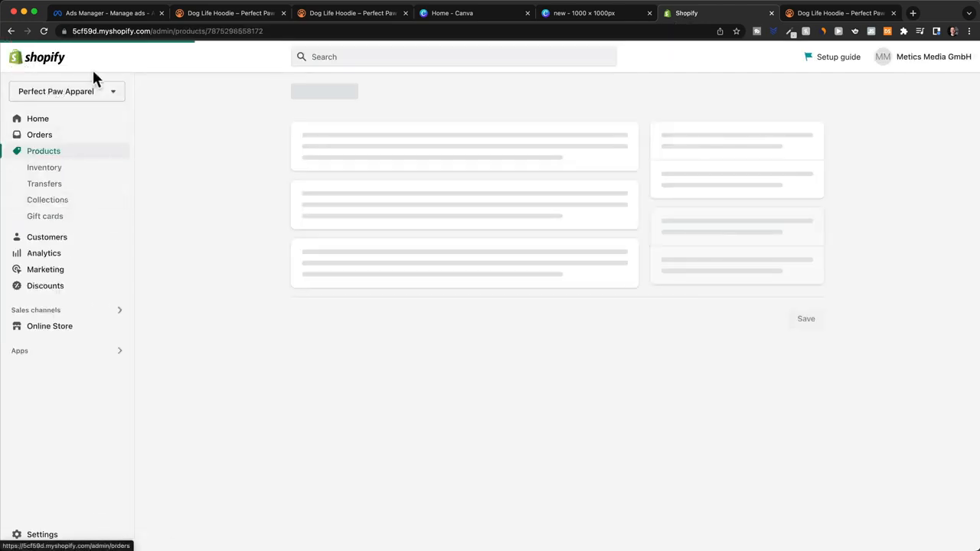
left_click(90, 328)
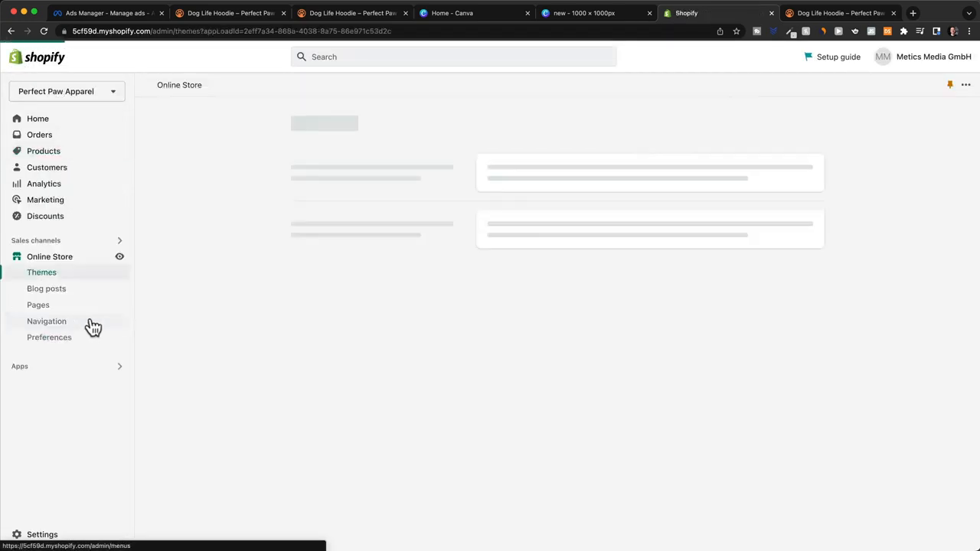
left_click(84, 275)
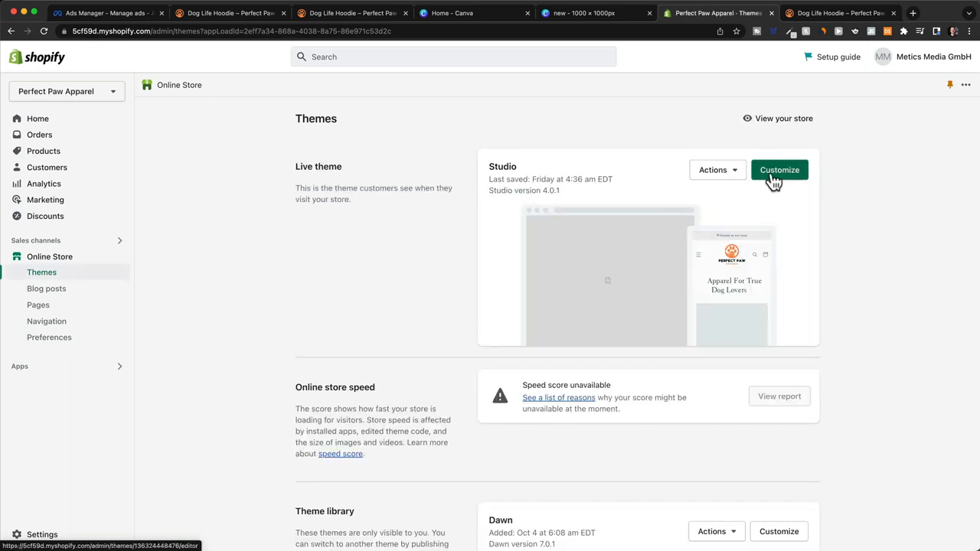
left_click(775, 180)
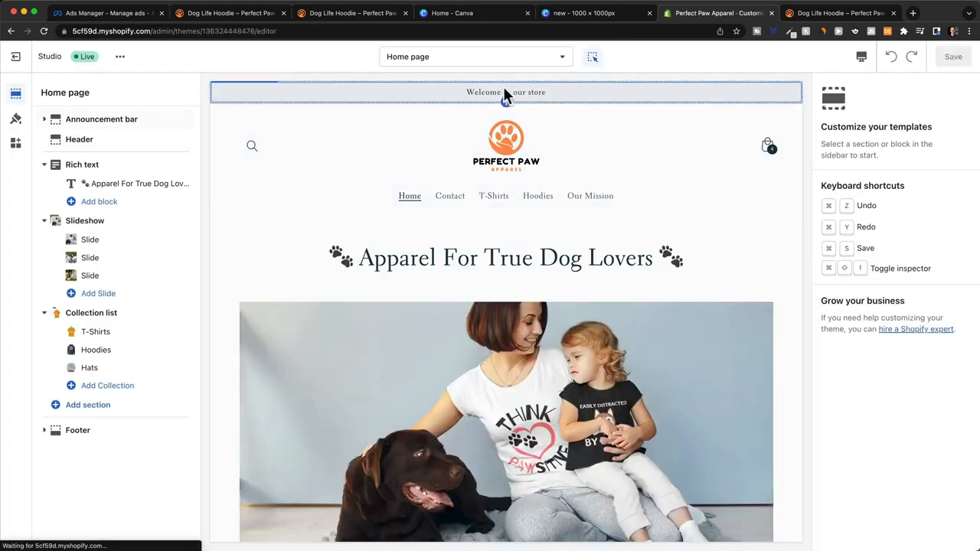
Step: Change the store's announcement bar text to "50% OFF ONLY TODAY"
left_click(503, 92)
left_click_drag(904, 130, 825, 130)
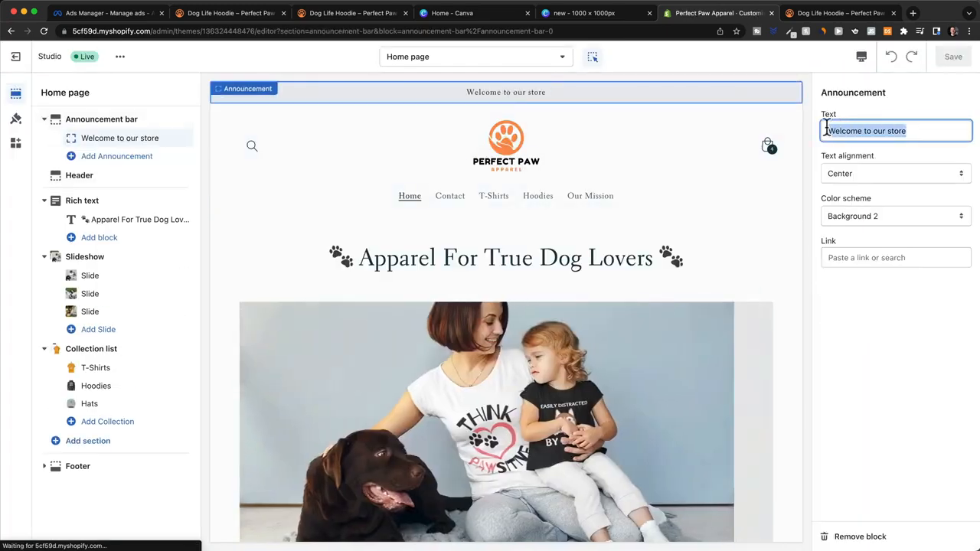
type("50% OFF ")
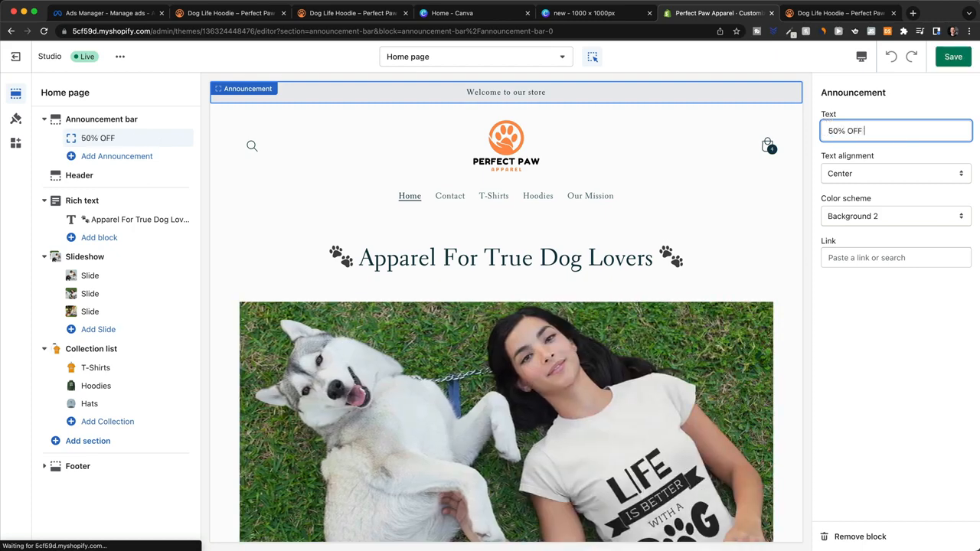
type("ONLY TODAY")
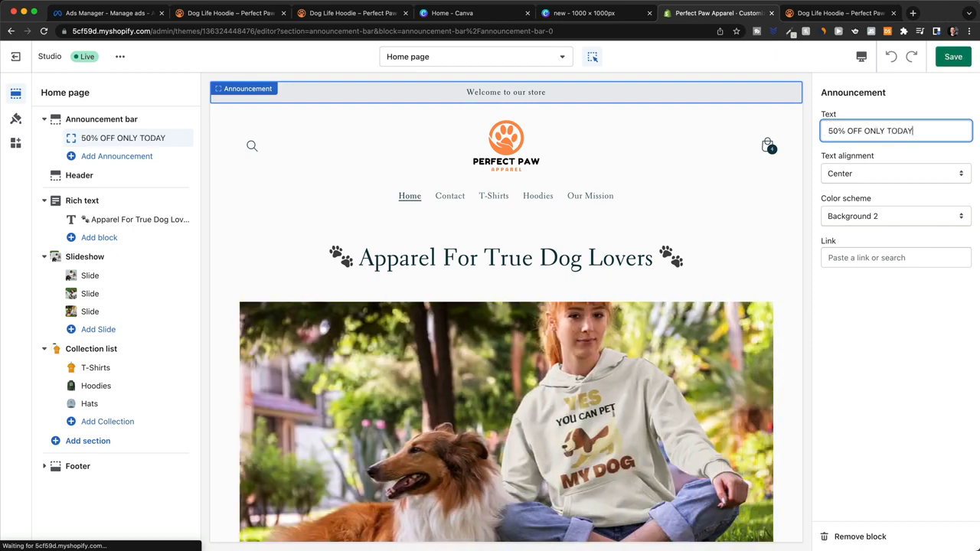
left_click(697, 163)
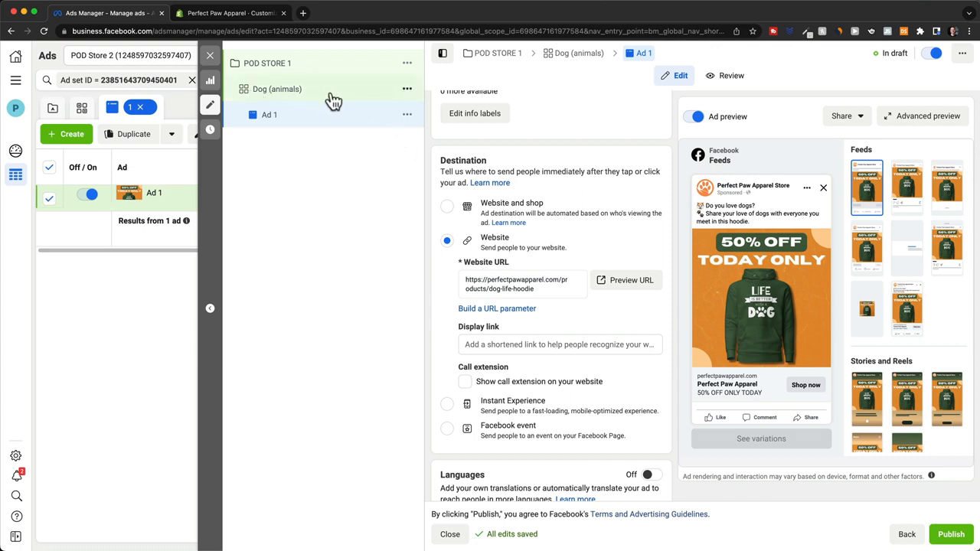
Step: In Ads Manager, duplicate Ad 1 within its original campaign with one copy
left_click(408, 117)
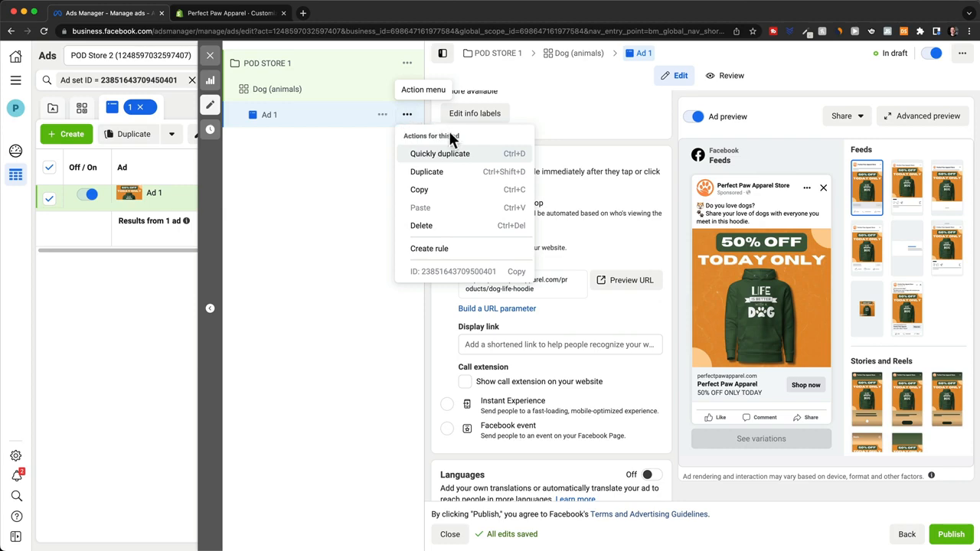
left_click(465, 173)
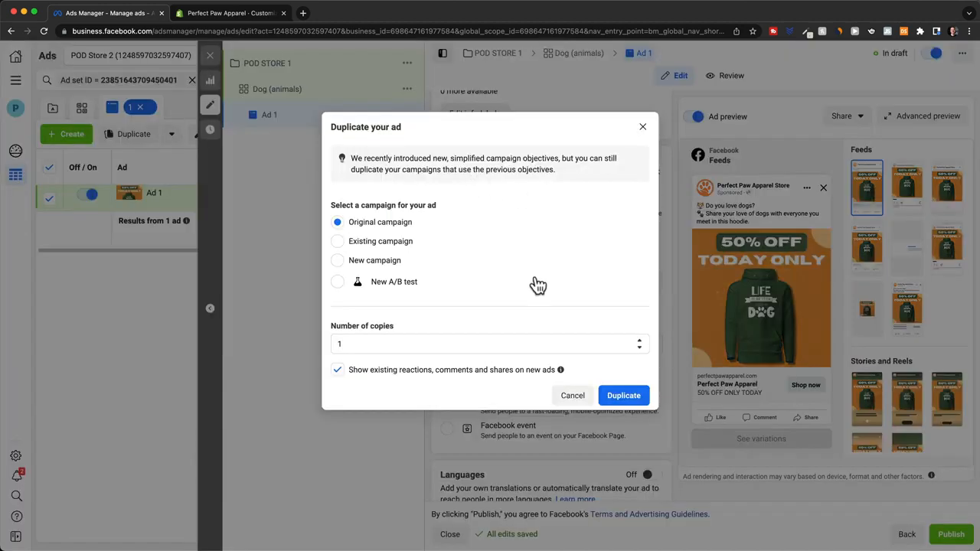
left_click(372, 345)
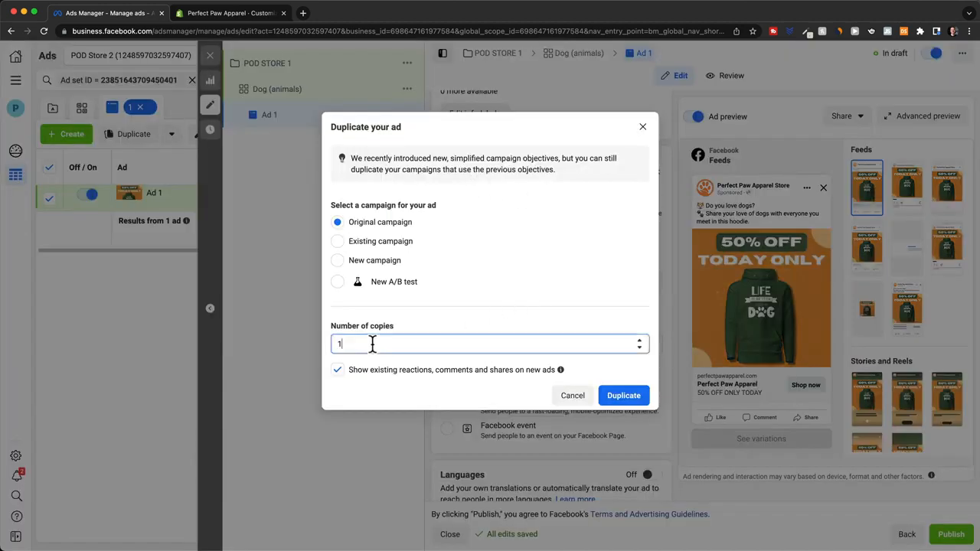
left_click(639, 341)
left_click(640, 348)
left_click(627, 396)
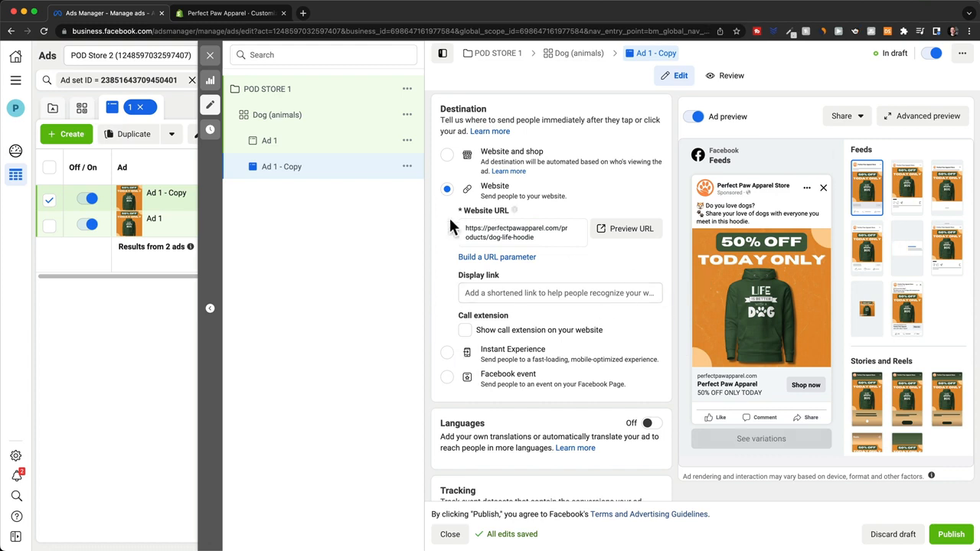
Step: Delete the duplicated ad "Ad 1 - Copy" from the Dog (animals) ad set
left_click(407, 167)
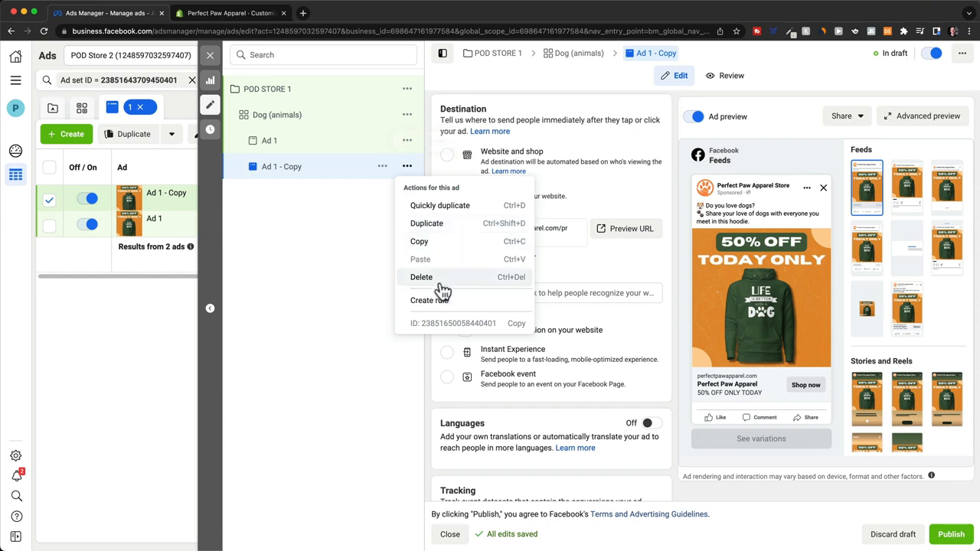
left_click(435, 278)
left_click(567, 240)
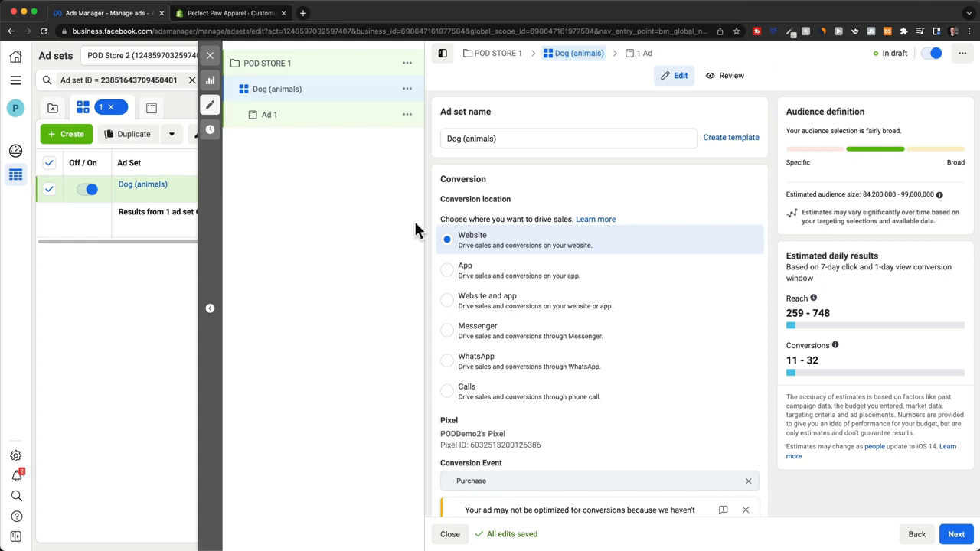
Step: Duplicate the Dog (animals) ad set within its original campaign with 5 copies, keeping existing reactions, comments and shares shown
left_click(405, 93)
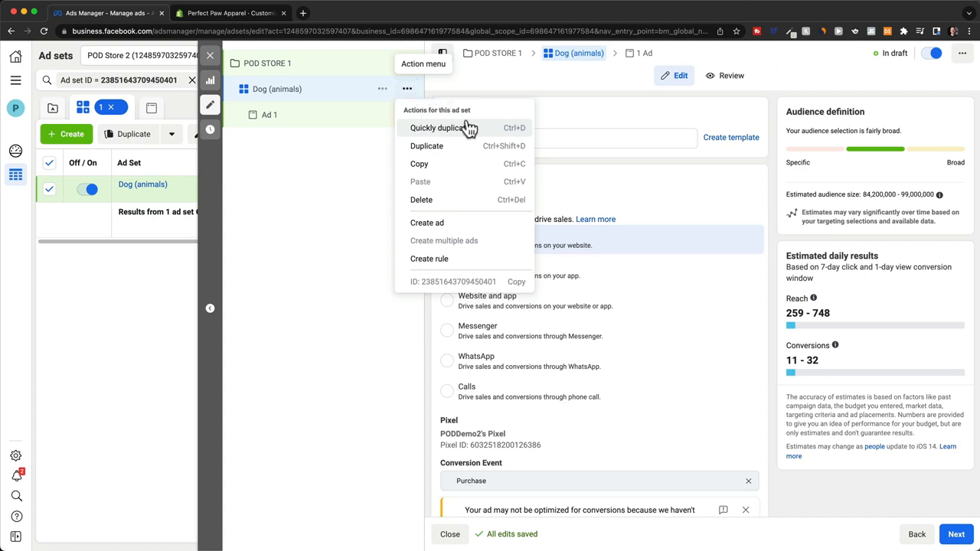
left_click(462, 146)
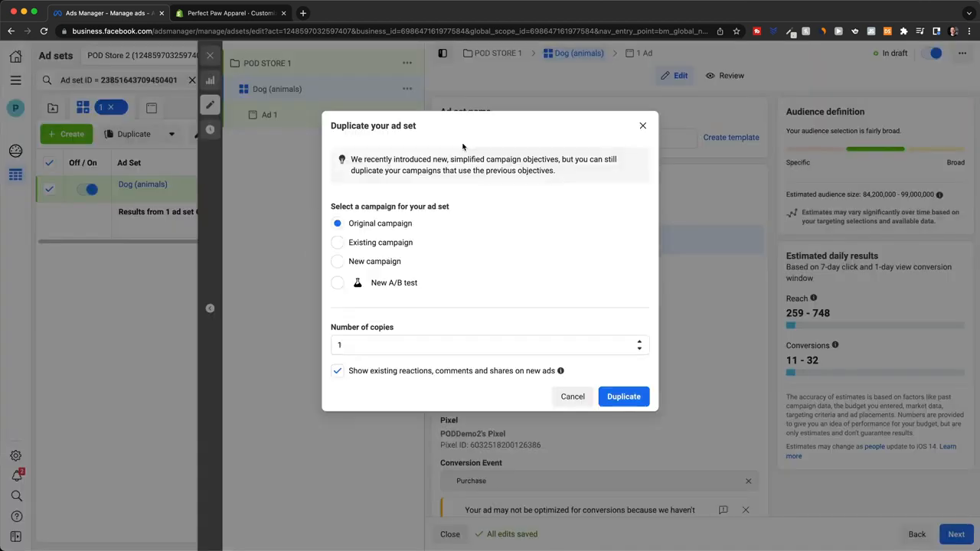
left_click_drag(464, 345, 324, 344)
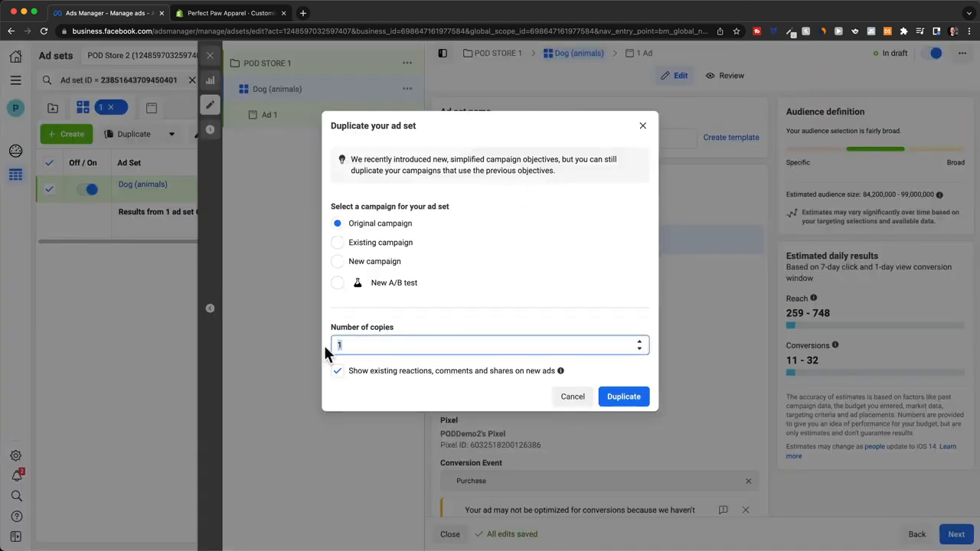
type("5")
left_click(625, 402)
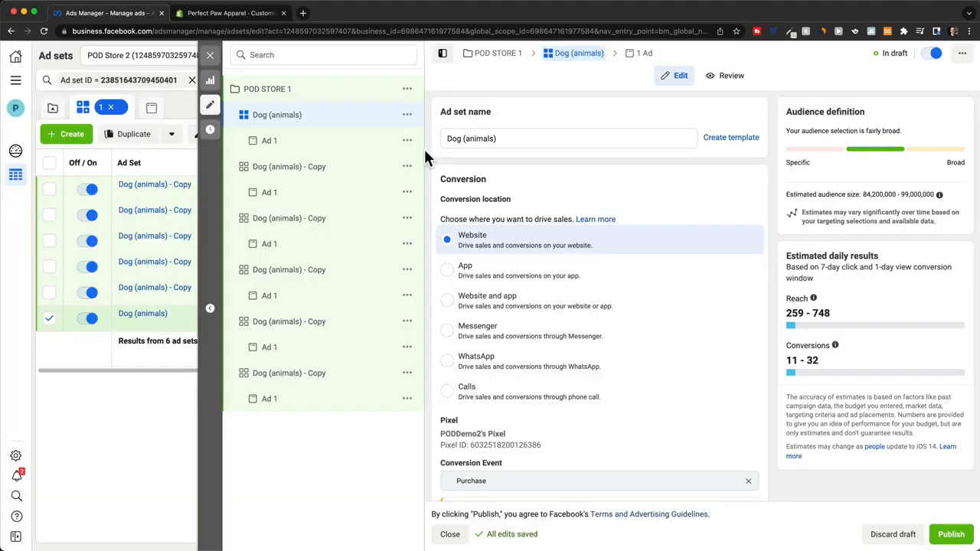
Step: In the first Dog (animals) - Copy ad set, replace the Dogs (animals) targeting interest with Puppy (dogs)
left_click(338, 176)
scroll(769, 202, "down", 5)
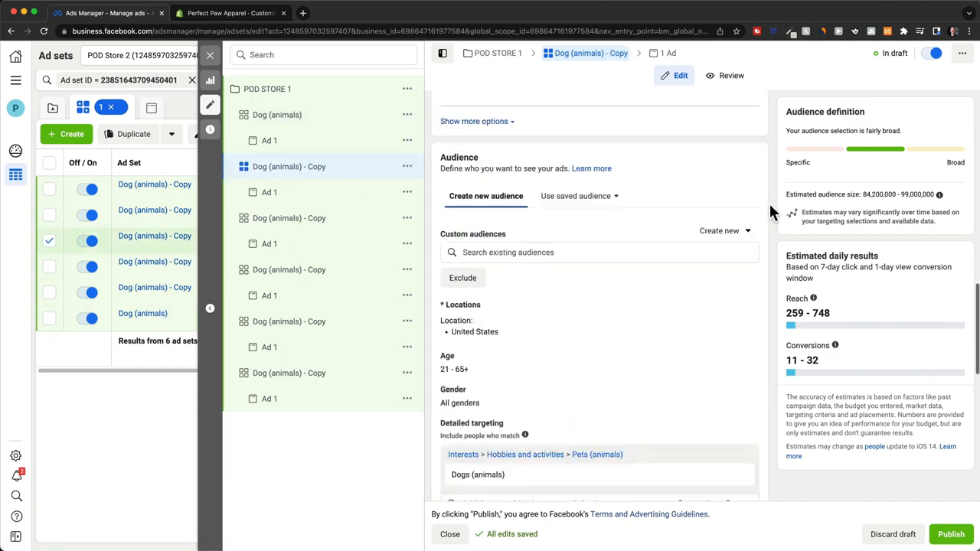
scroll(771, 212, "down", 10)
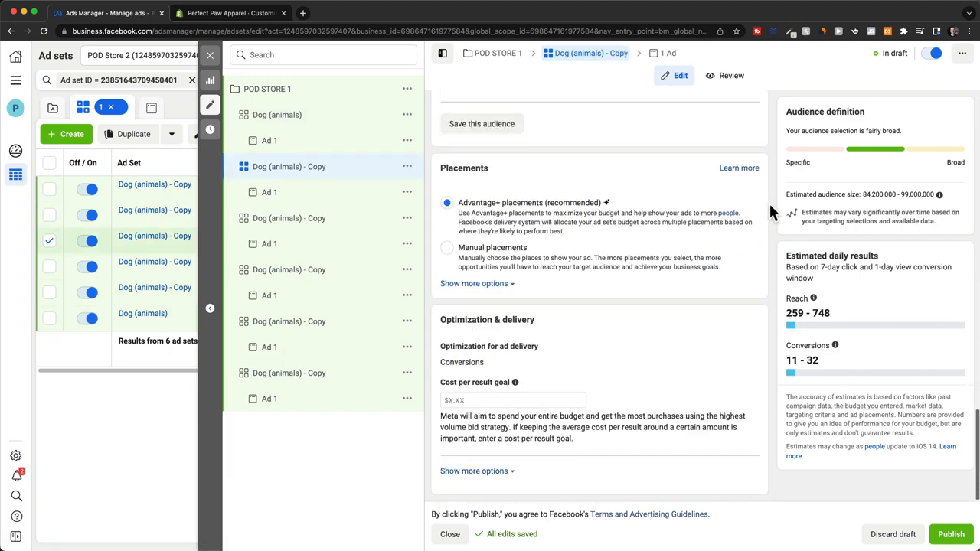
scroll(597, 299, "up", 5)
left_click(513, 299)
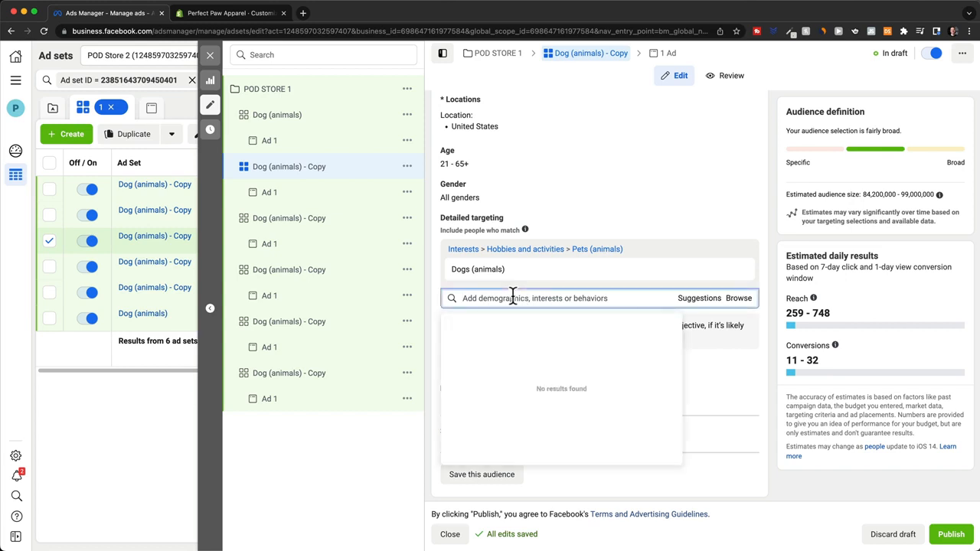
type("dog")
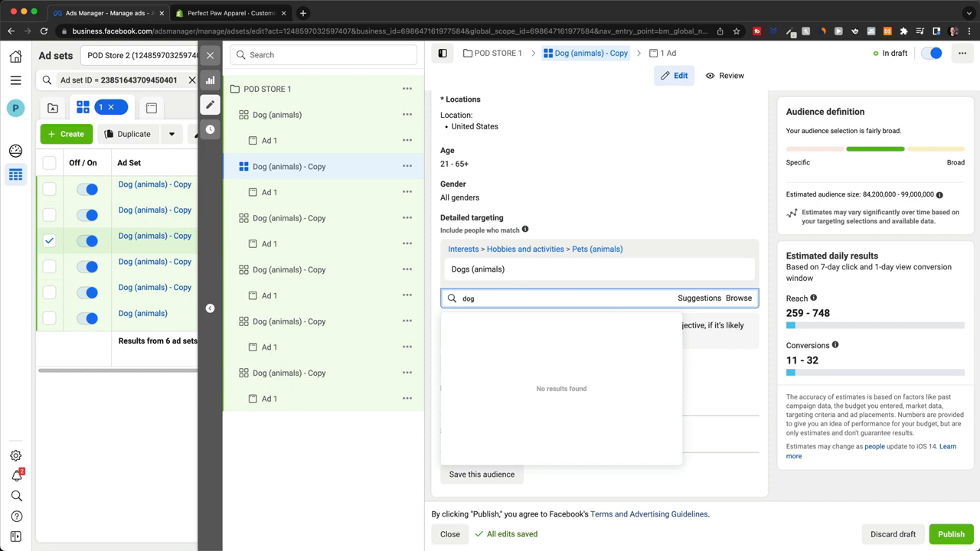
left_click(694, 300)
mouse_move(476, 265)
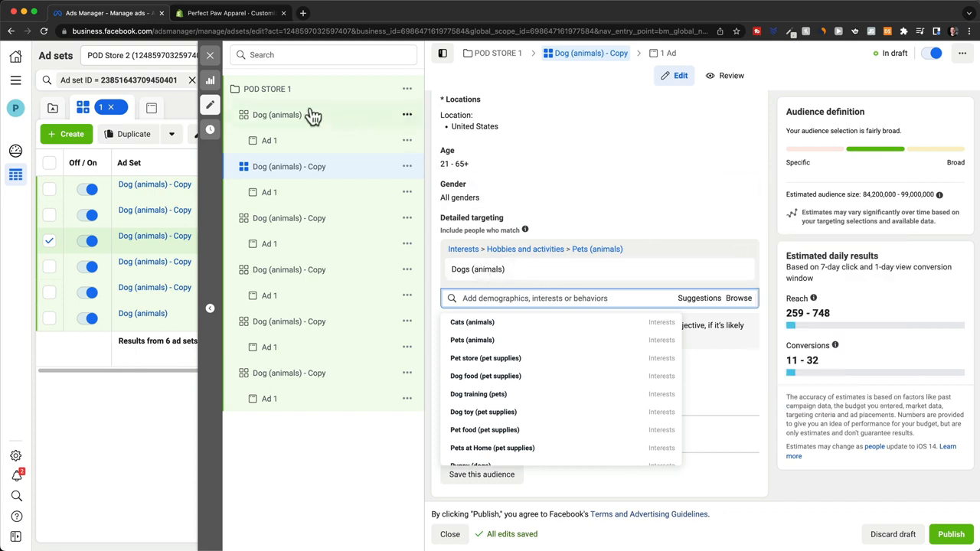
mouse_move(549, 342)
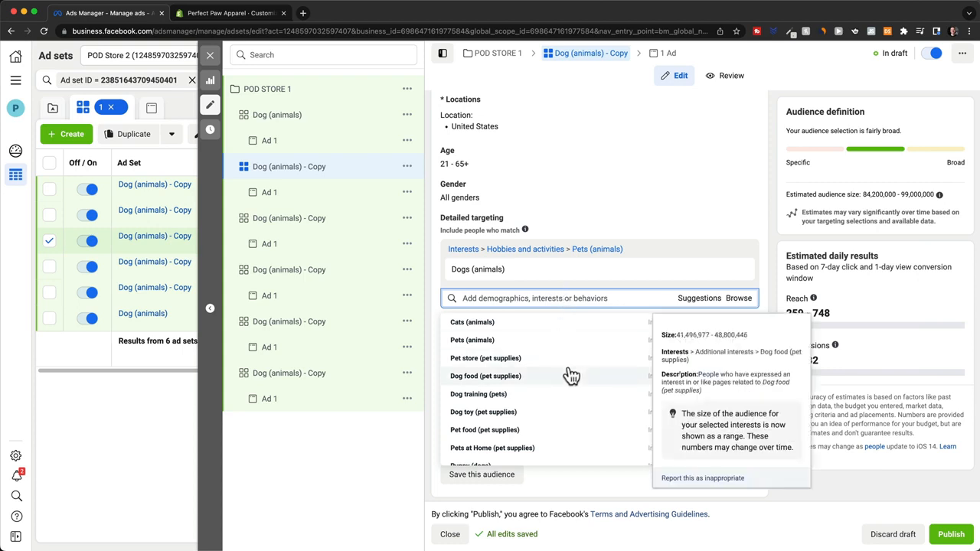
scroll(550, 350, "down", 2)
scroll(550, 351, "down", 1)
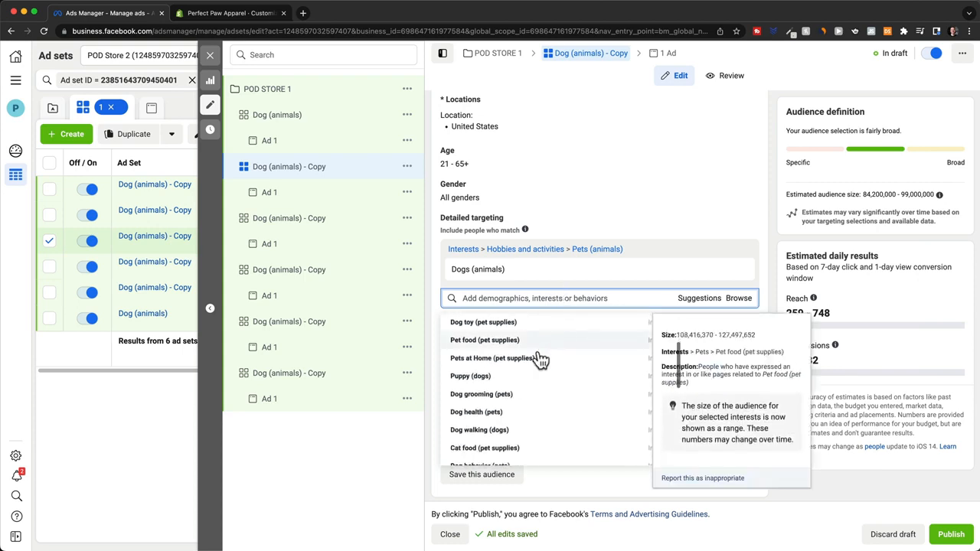
left_click(519, 380)
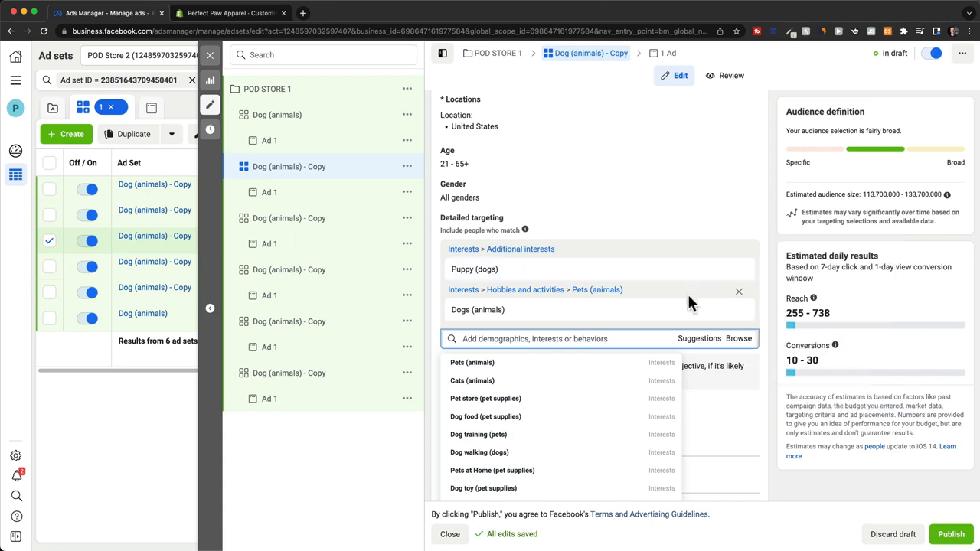
left_click(739, 310)
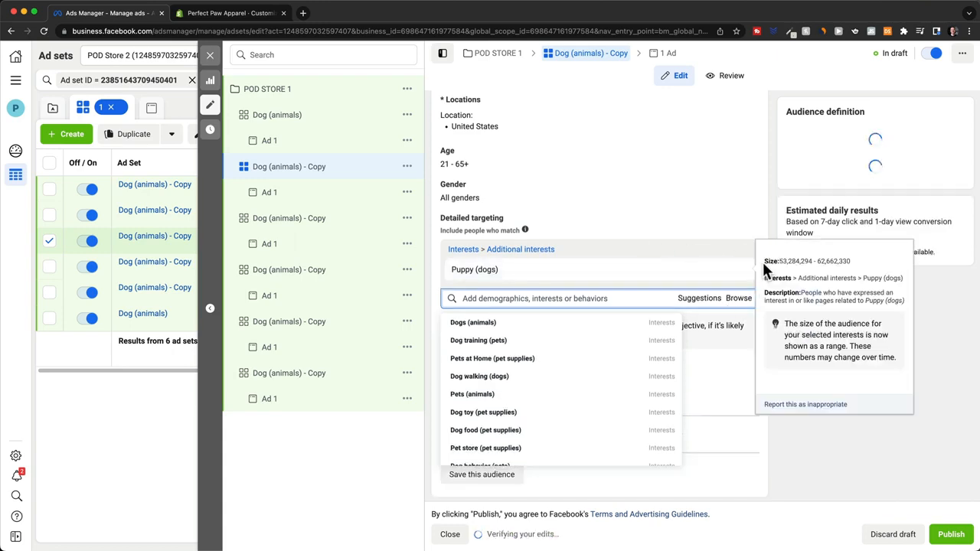
left_click(756, 218)
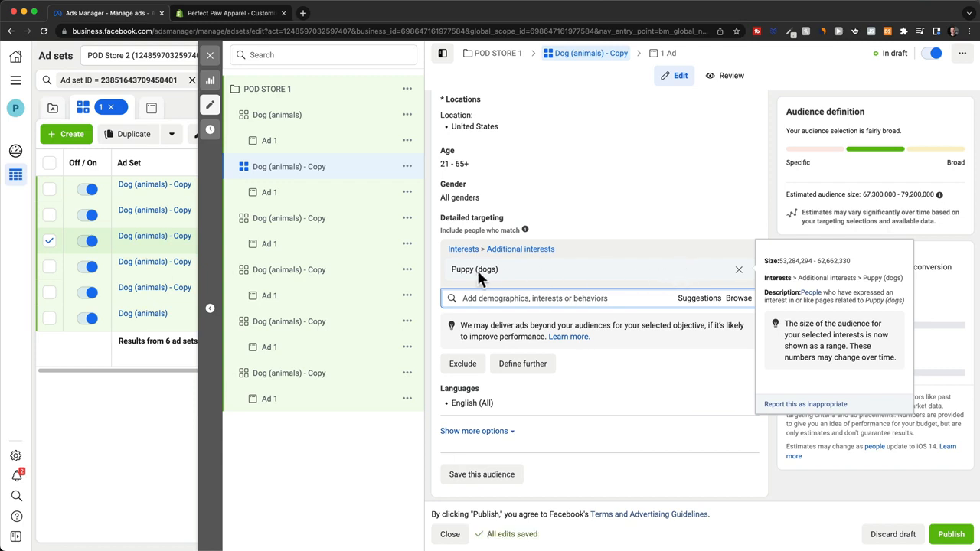
Step: Rename the ad set targeting Puppy (dogs) to "Puppies"
scroll(756, 232, "up", 1)
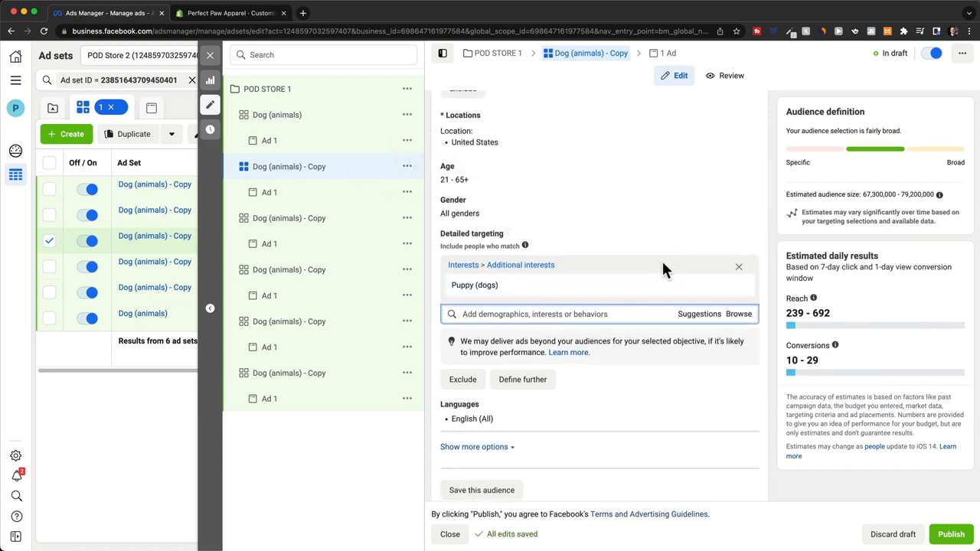
scroll(754, 225, "up", 10)
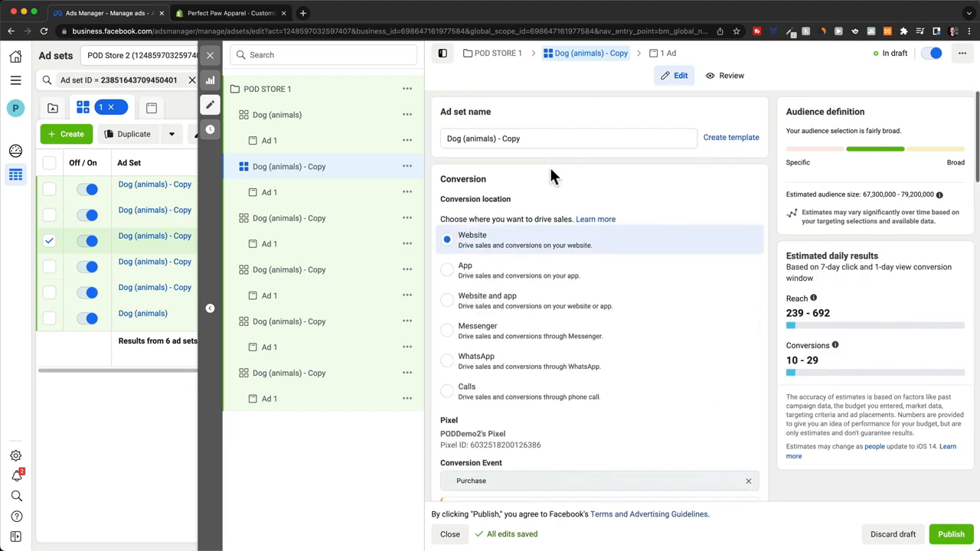
left_click_drag(532, 146, 423, 145)
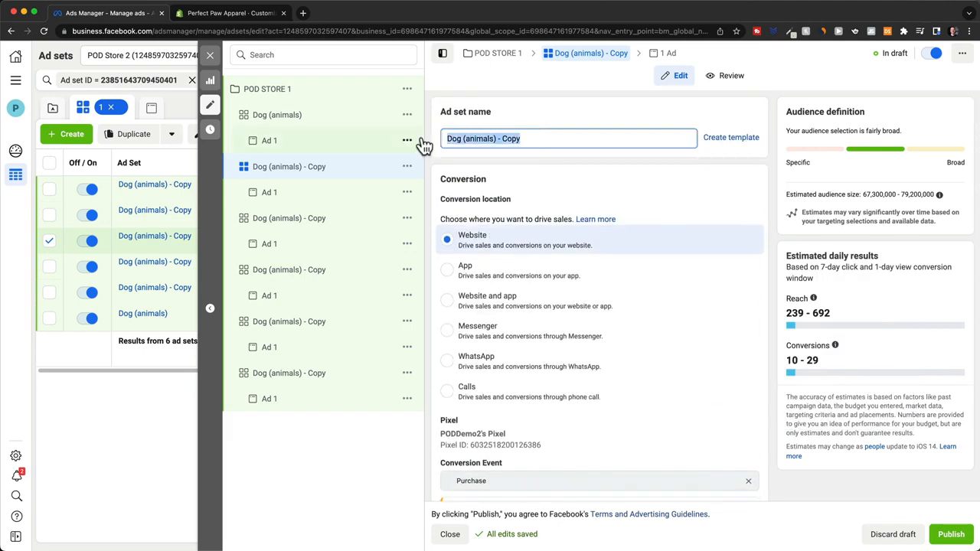
type("Puppies")
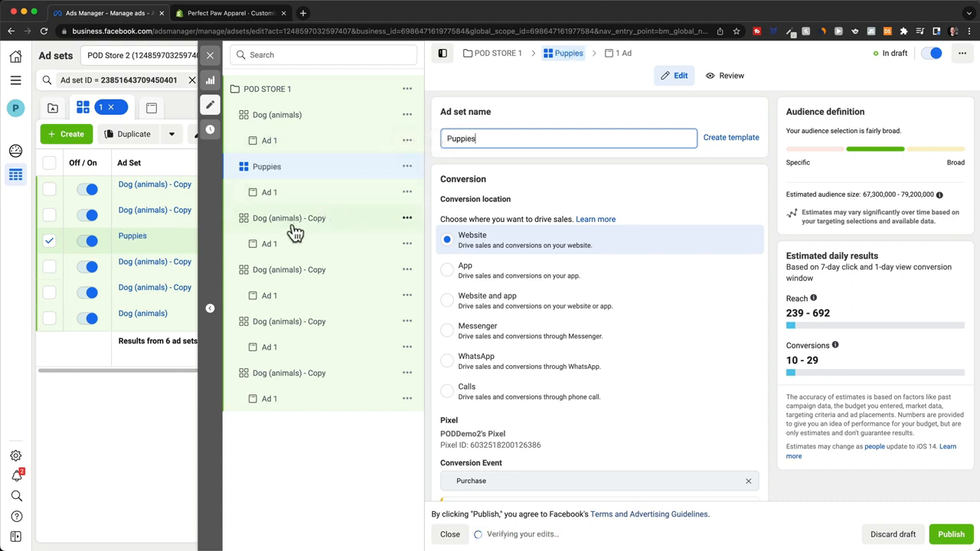
Step: Publish the drafted POD STORE 1 campaign with its duplicated ad sets
left_click(317, 222)
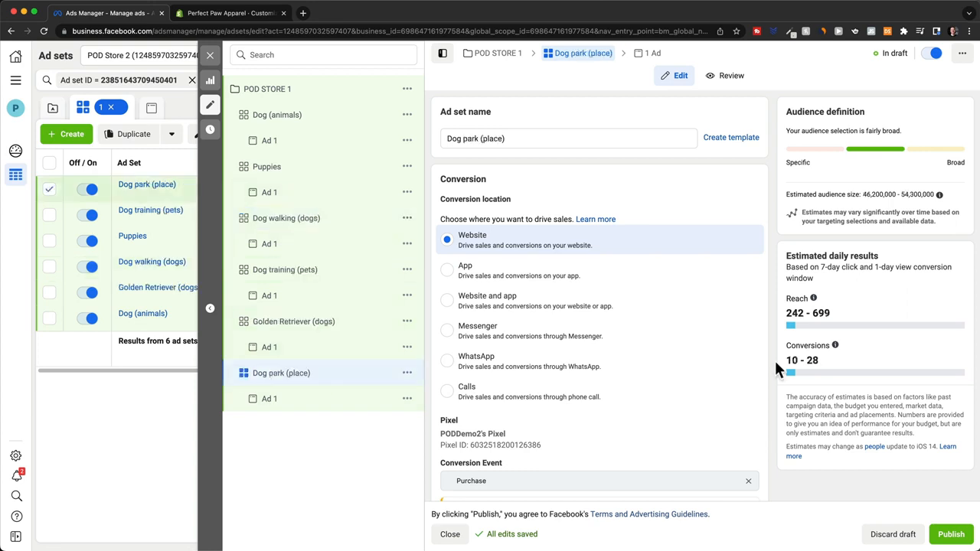
left_click(951, 534)
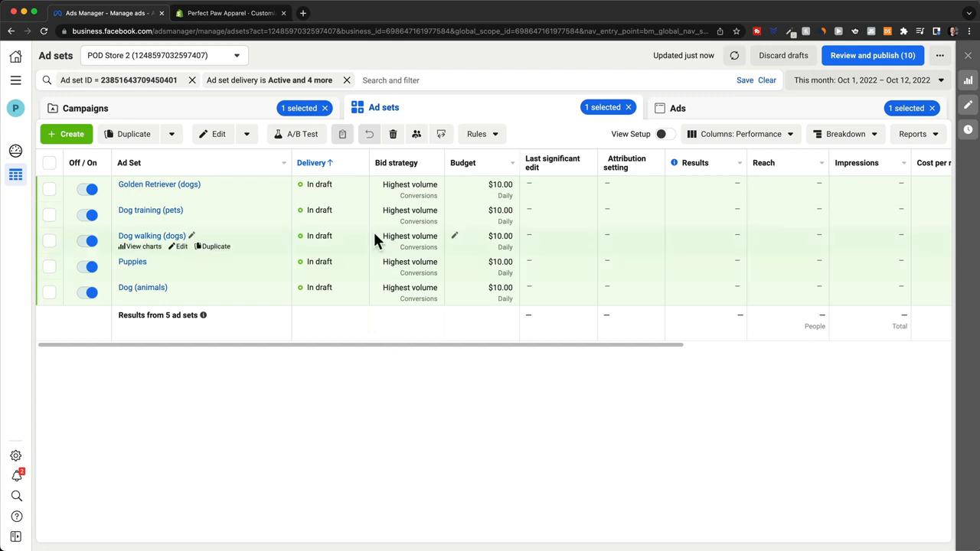
Step: Review the POD STORE 1 campaign together with its ad sets and the ads inside them
left_click(131, 113)
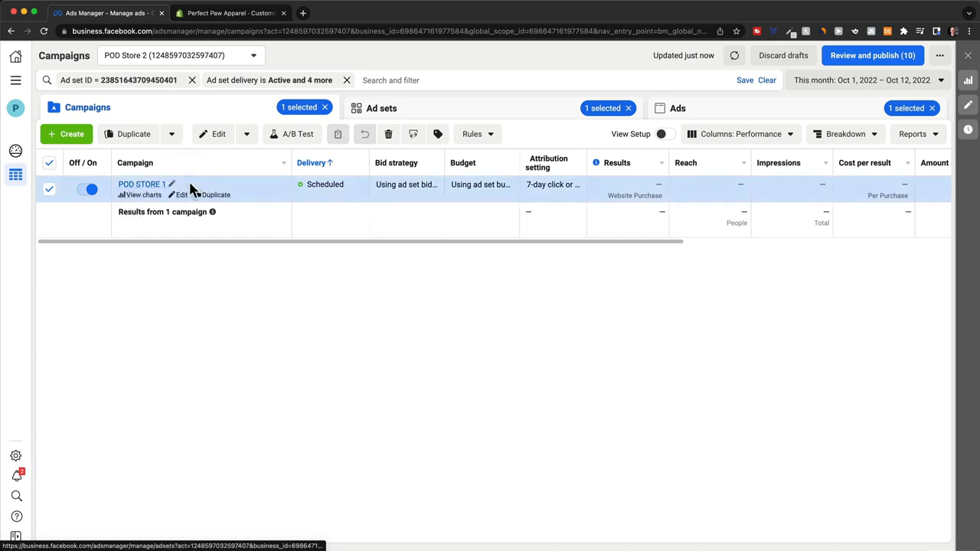
left_click(149, 185)
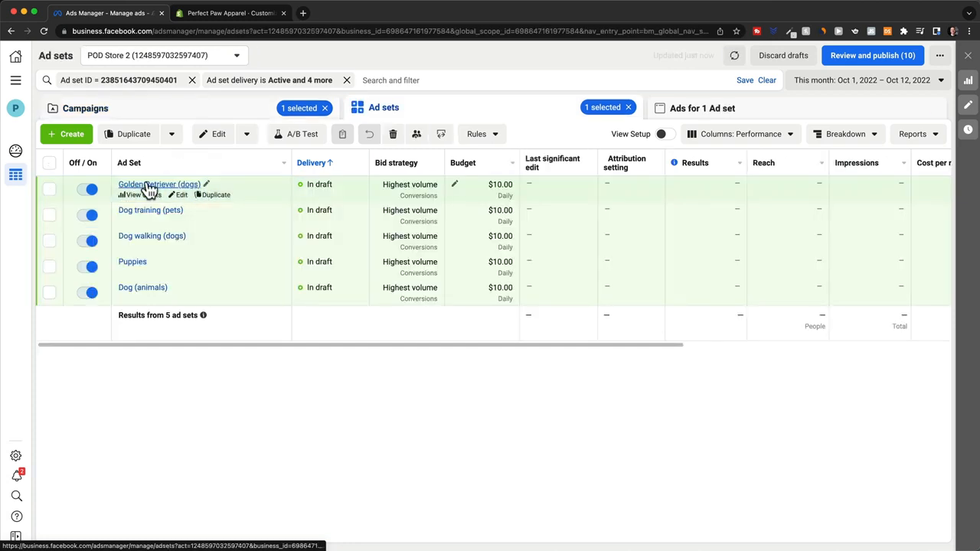
left_click(157, 116)
left_click(383, 113)
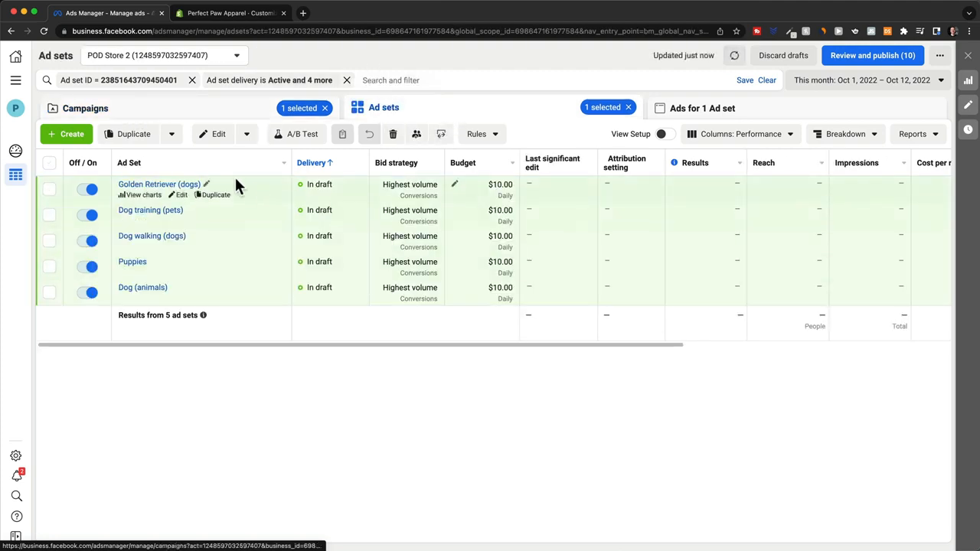
mouse_move(235, 305)
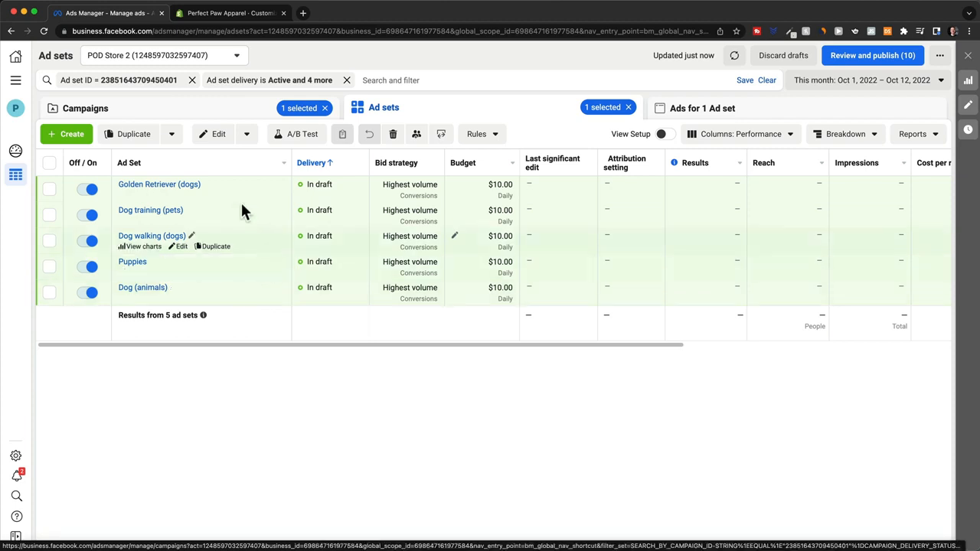
left_click(154, 193)
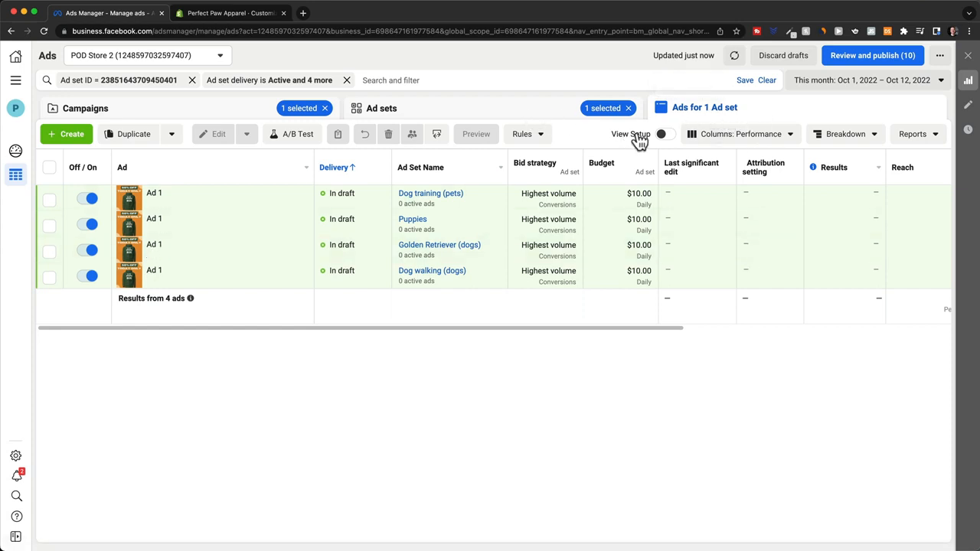
left_click(85, 200)
left_click(456, 115)
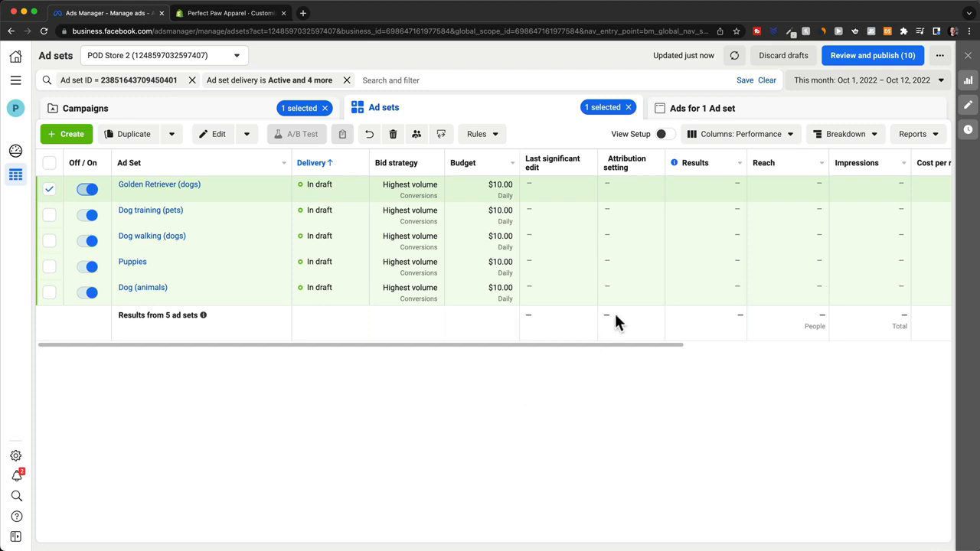
Step: Open the column customization for the ad sets table and review the whole list of selected columns
left_click(742, 136)
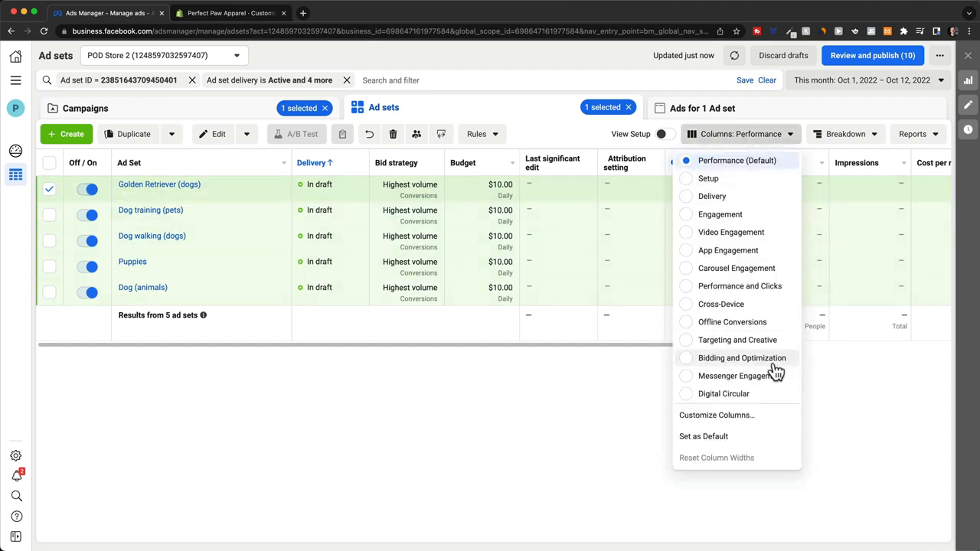
left_click(769, 422)
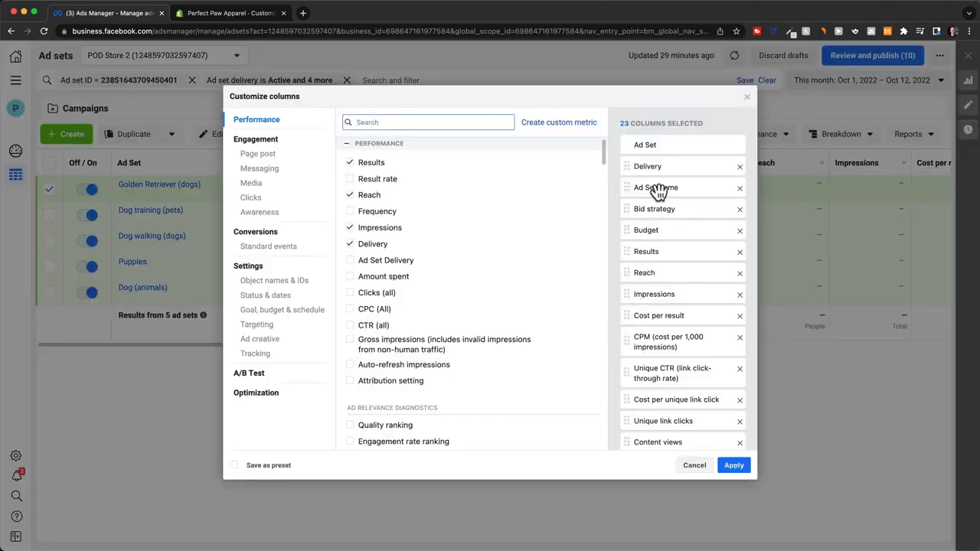
scroll(658, 191, "down", 8)
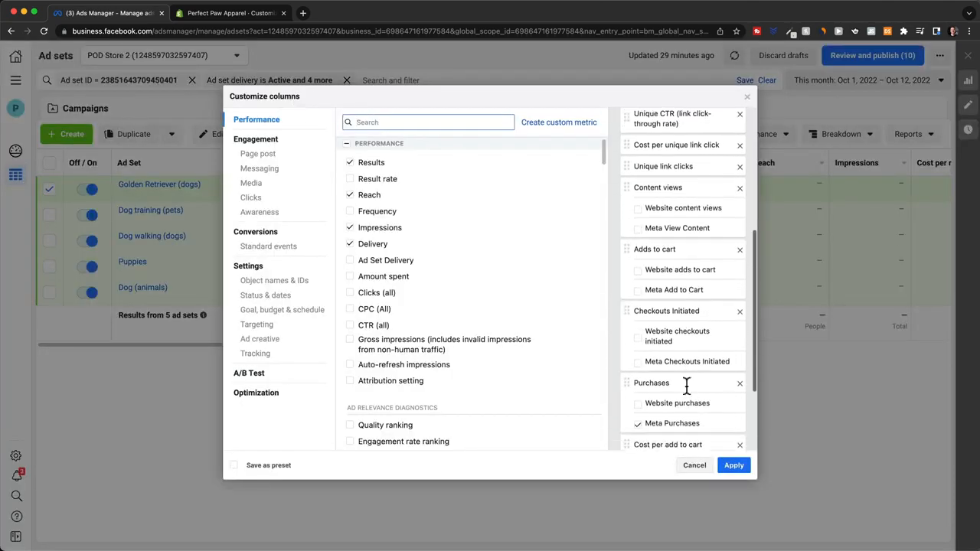
scroll(677, 238, "up", 5)
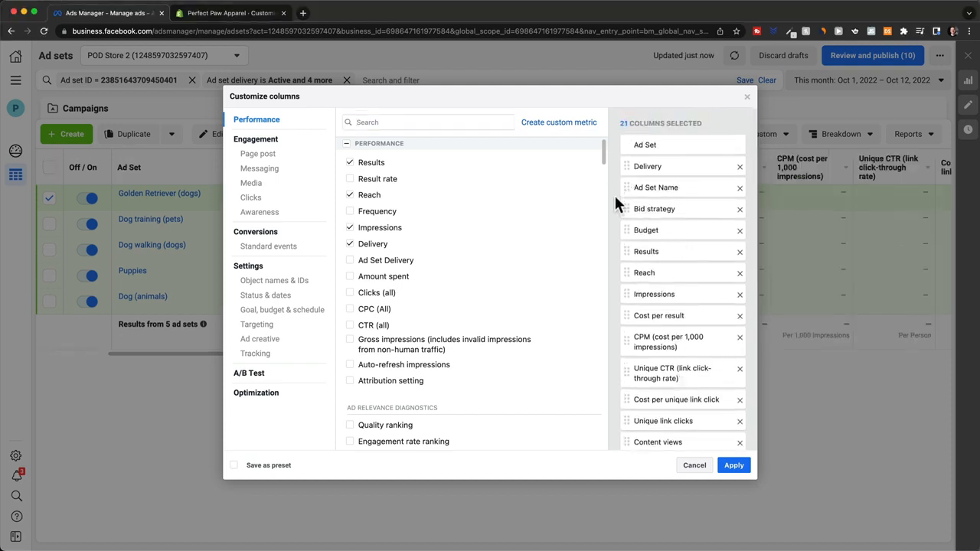
scroll(614, 193, "down", 2)
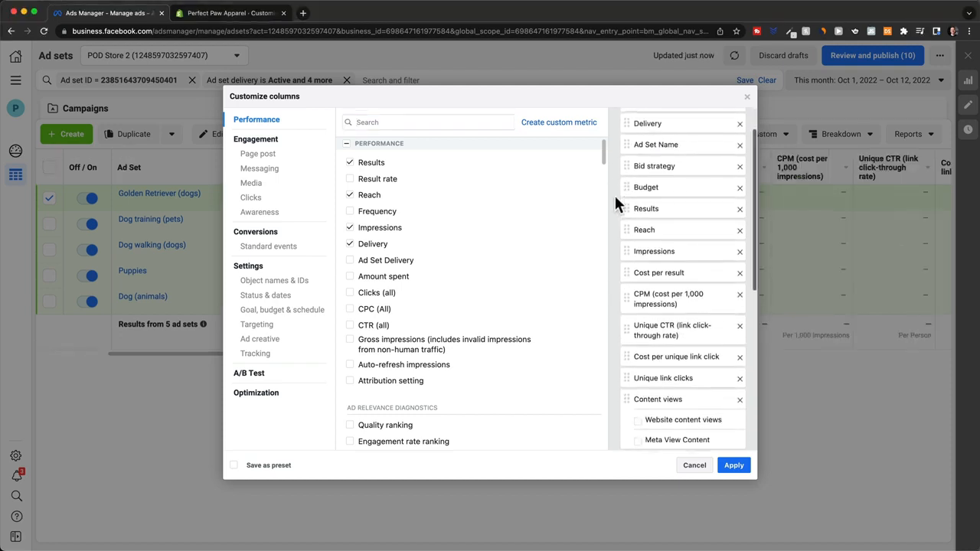
scroll(614, 193, "down", 3)
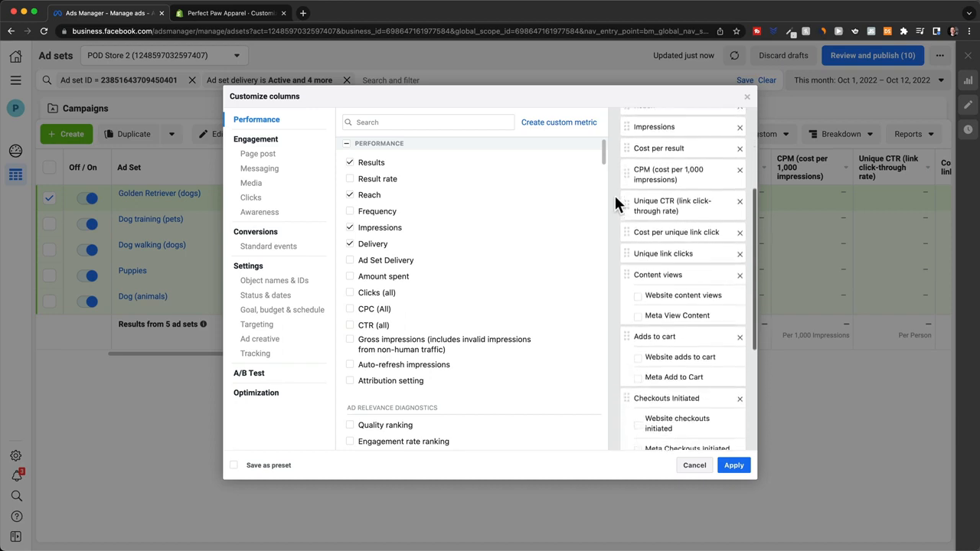
scroll(615, 193, "down", 3)
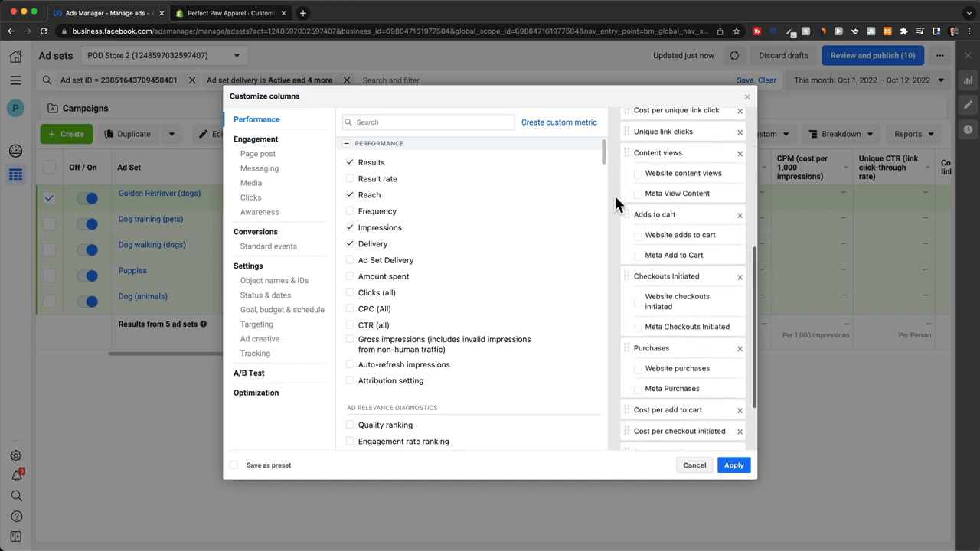
scroll(614, 193, "down", 2)
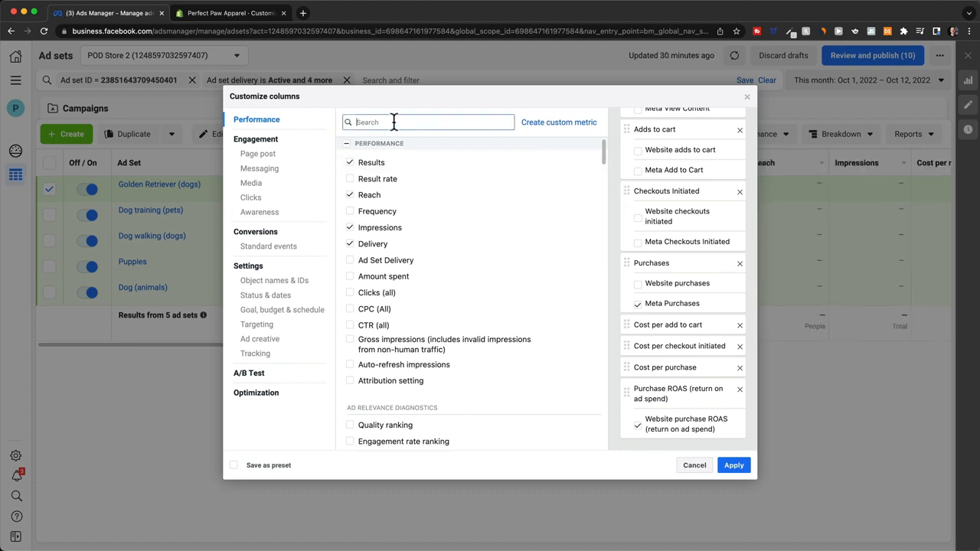
Step: Search the available column metrics for "roas", then clear the search
type("roas")
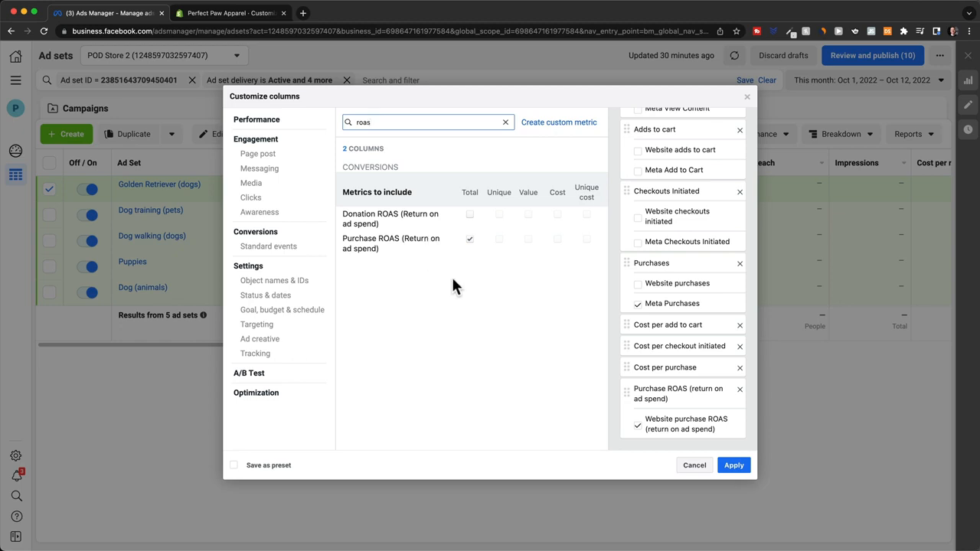
left_click(505, 123)
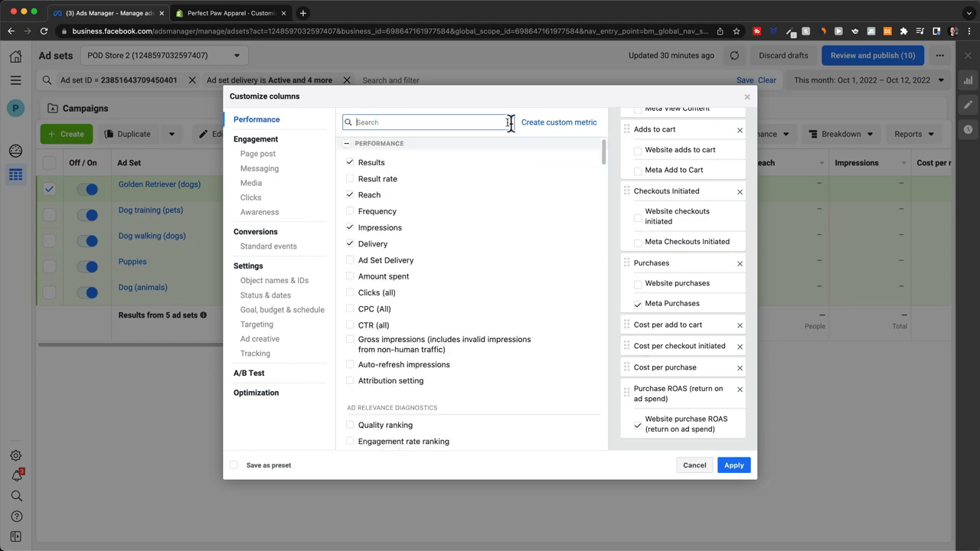
scroll(679, 296, "up", 10)
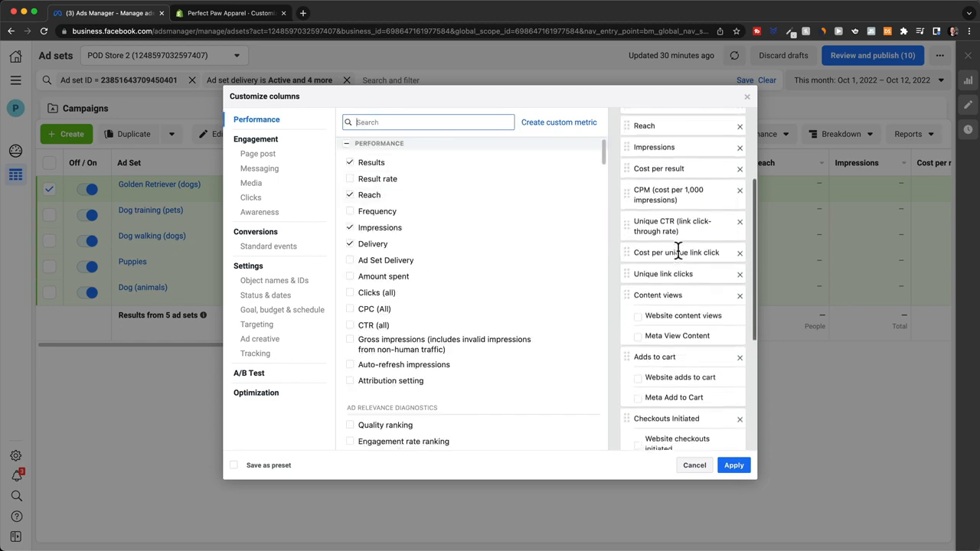
Step: Save the selected columns as a preset named "default" and apply them to the ad sets table
left_click(234, 465)
left_click(320, 466)
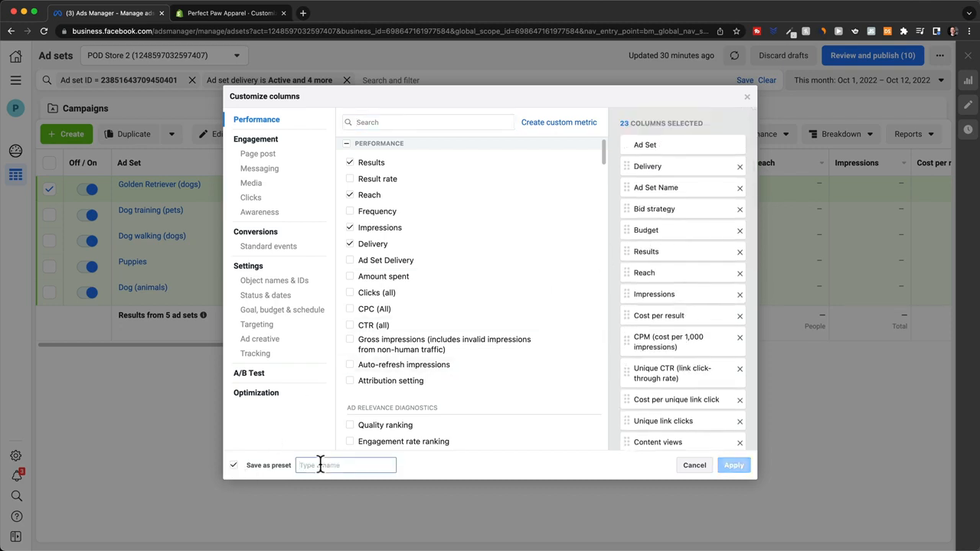
type("default")
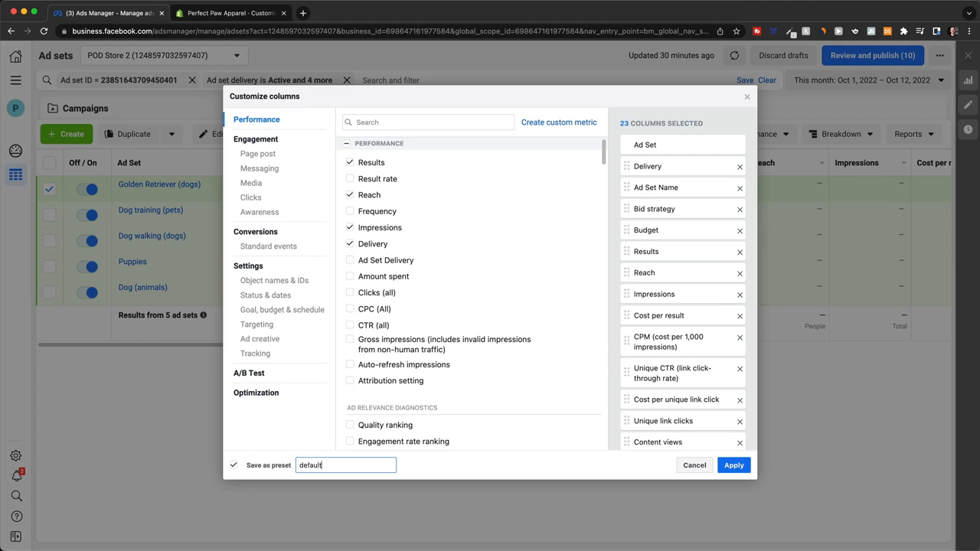
left_click(734, 466)
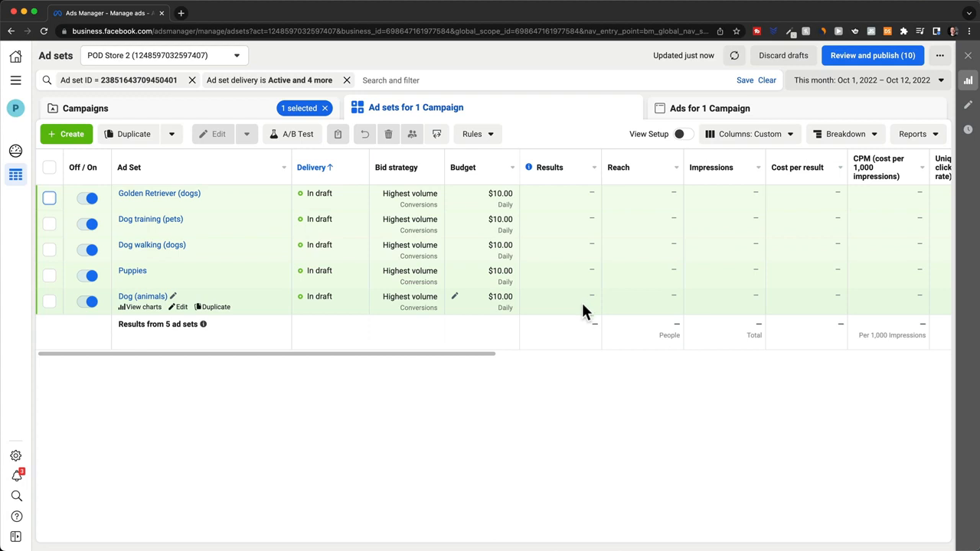
Step: Examine the customized ad sets columns from Results and Reach through cost per result, CPM and purchases to Purchase ROAS
scroll(567, 260, "right", 2)
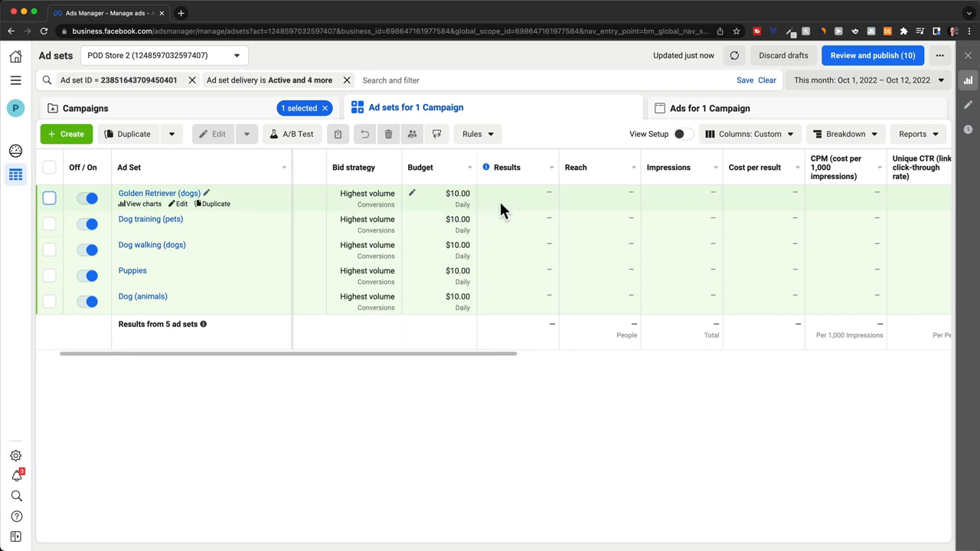
scroll(499, 207, "right", 3)
scroll(499, 207, "right", 2)
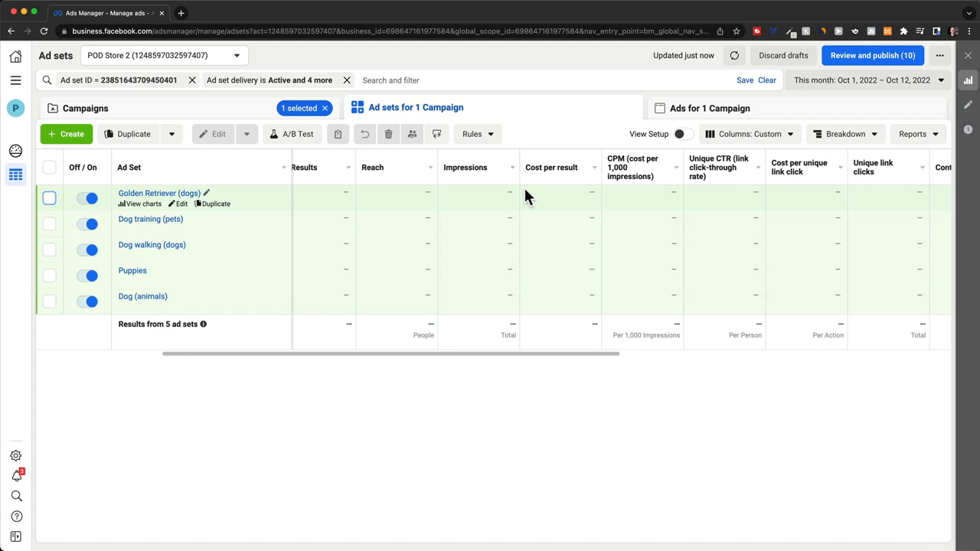
scroll(524, 196, "right", 3)
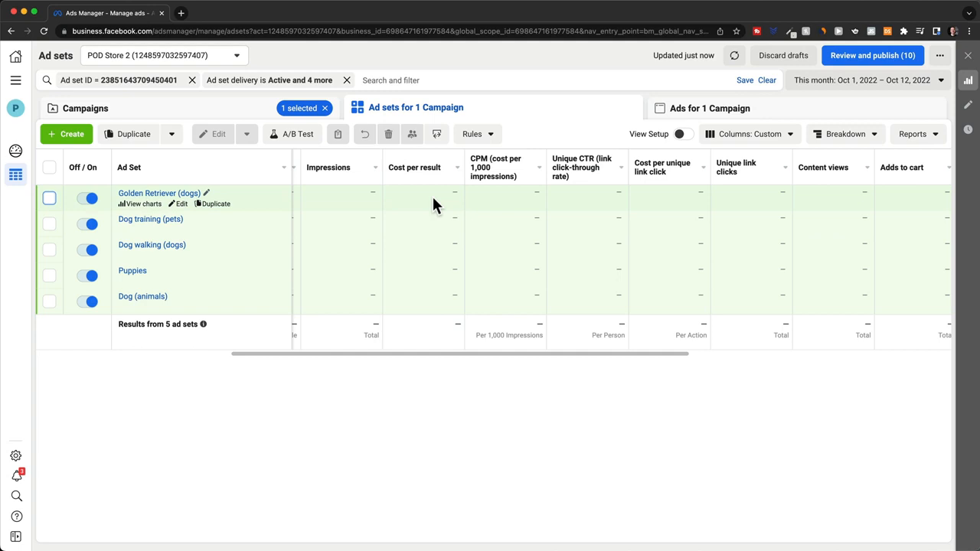
scroll(441, 201, "right", 2)
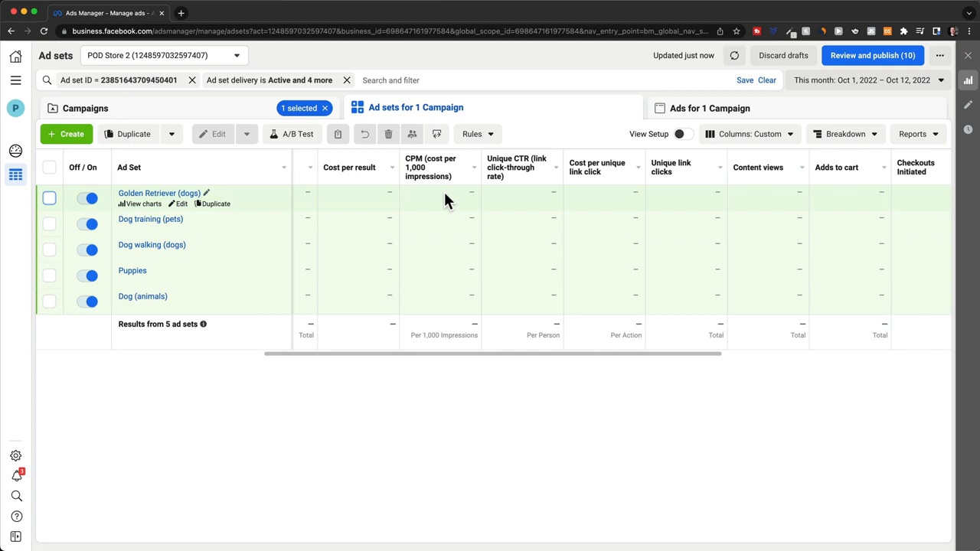
scroll(444, 199, "right", 2)
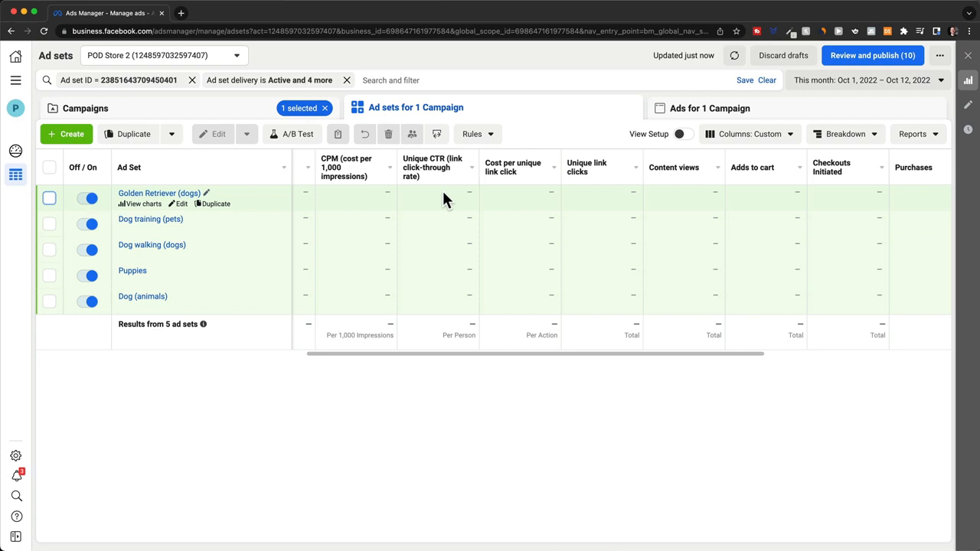
scroll(443, 199, "right", 3)
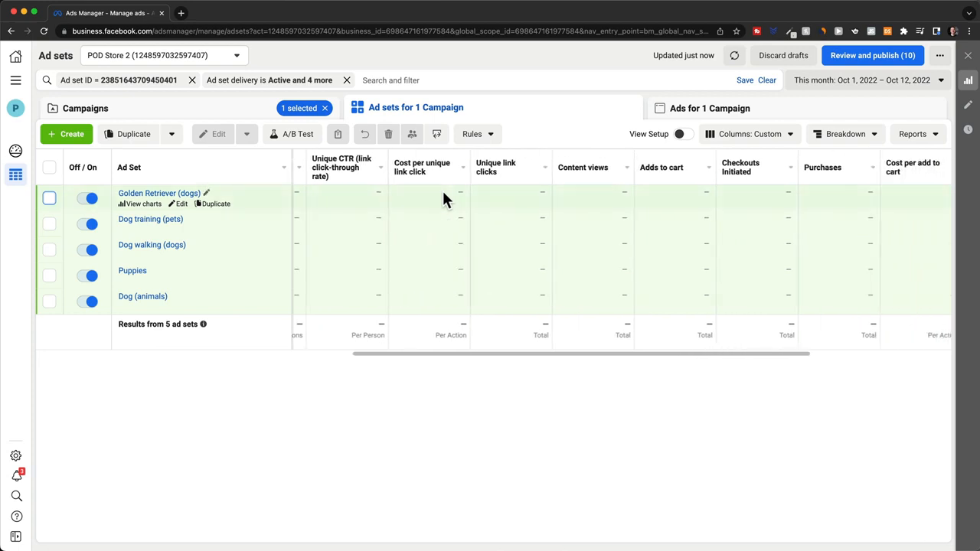
scroll(443, 194, "right", 2)
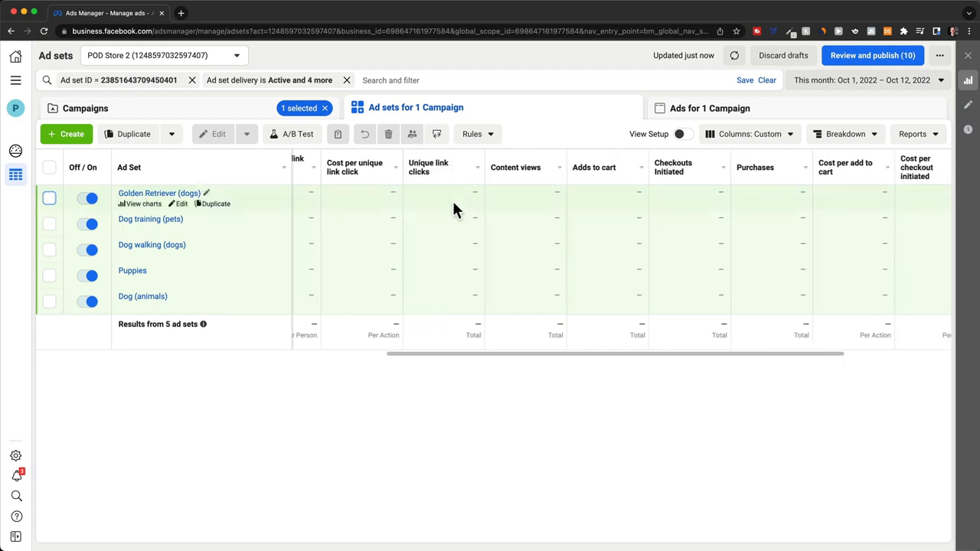
scroll(451, 199, "right", 3)
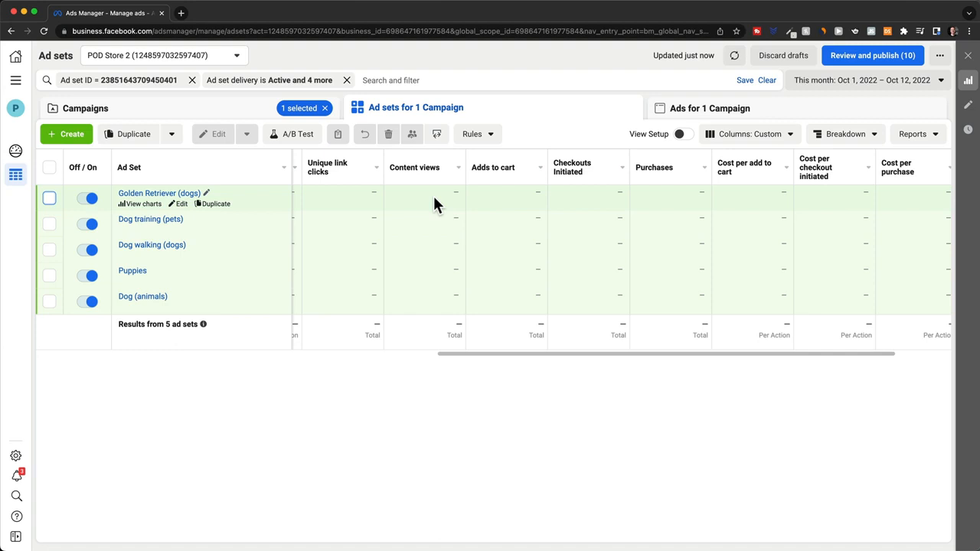
scroll(434, 197, "right", 3)
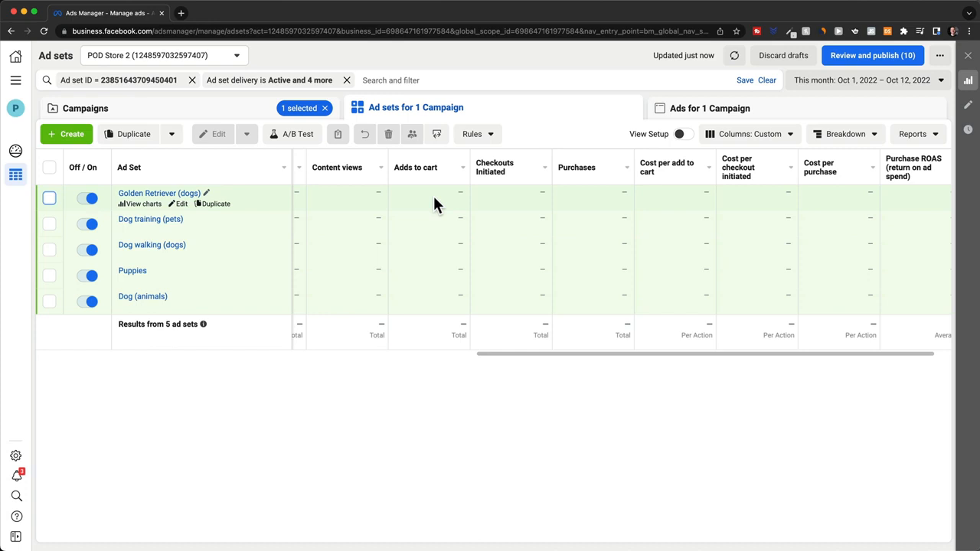
scroll(434, 204, "right", 2)
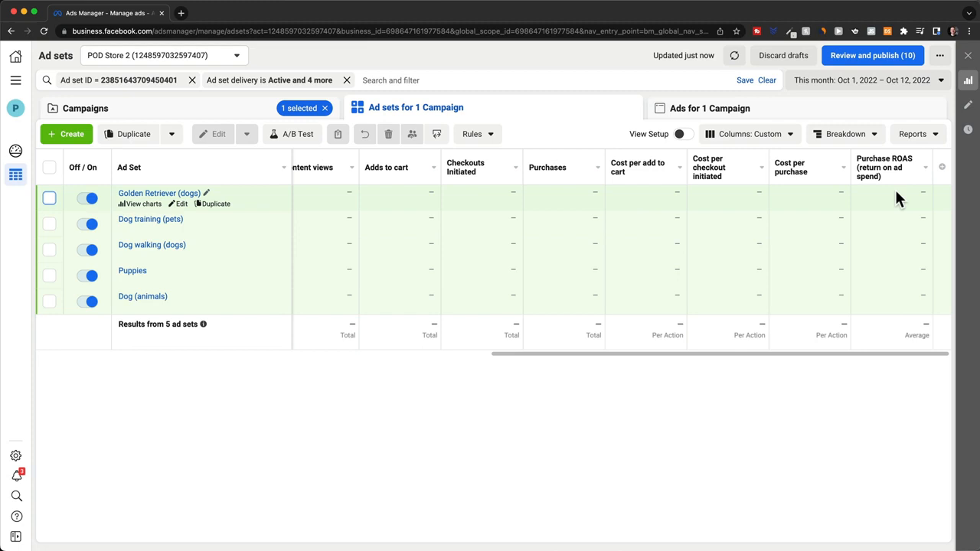
Step: Re-examine the CPM, Unique CTR, Cost per unique link click, Content views, Adds to cart and Checkouts Initiated columns
scroll(773, 299, "left", 5)
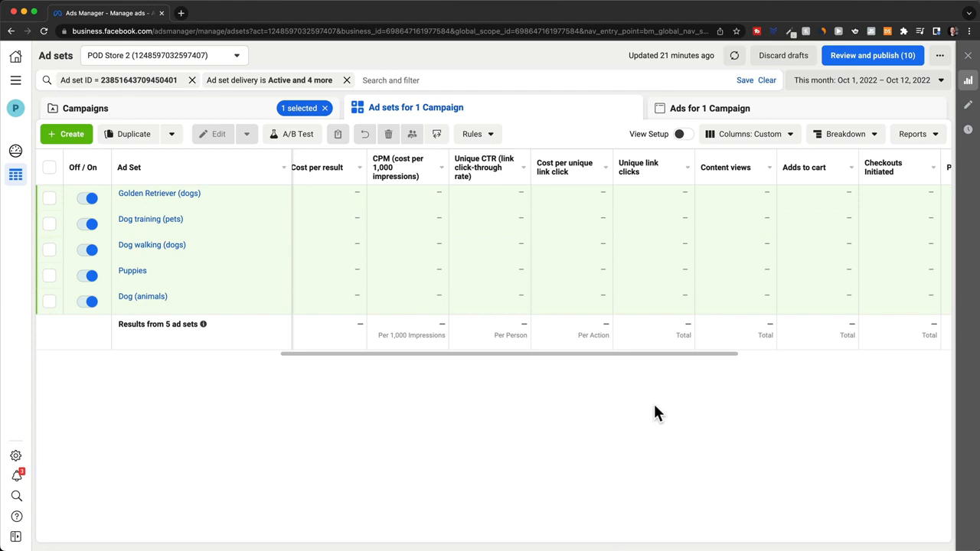
scroll(529, 221, "left", 4)
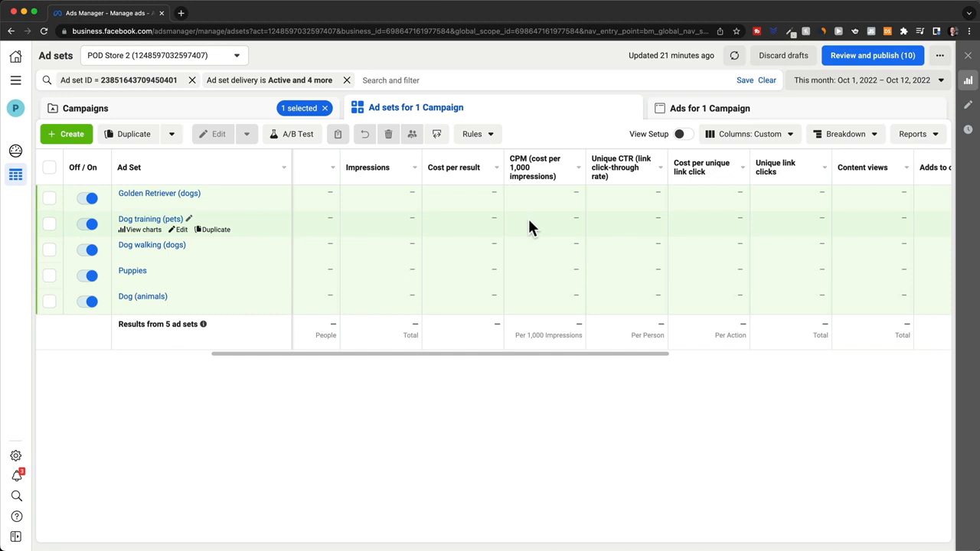
scroll(528, 217, "right", 3)
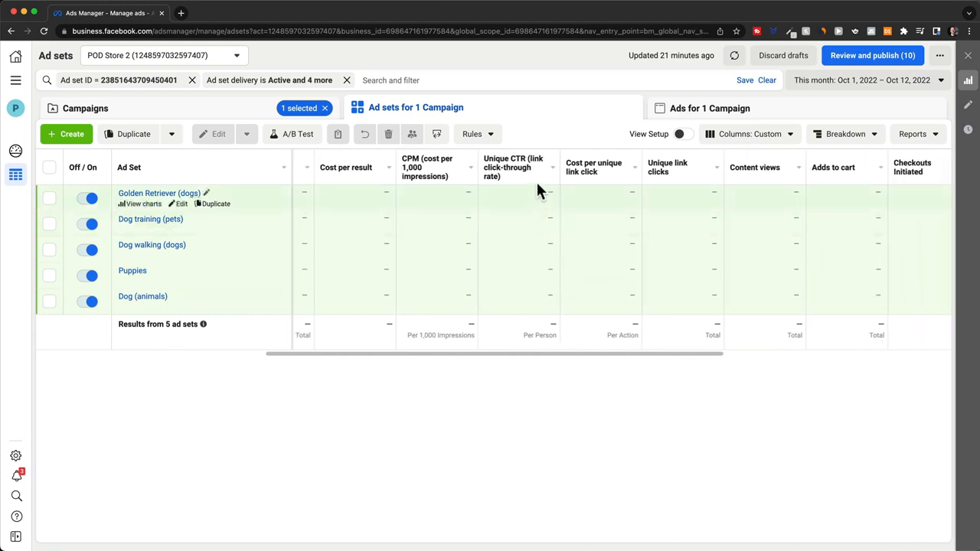
mouse_move(528, 167)
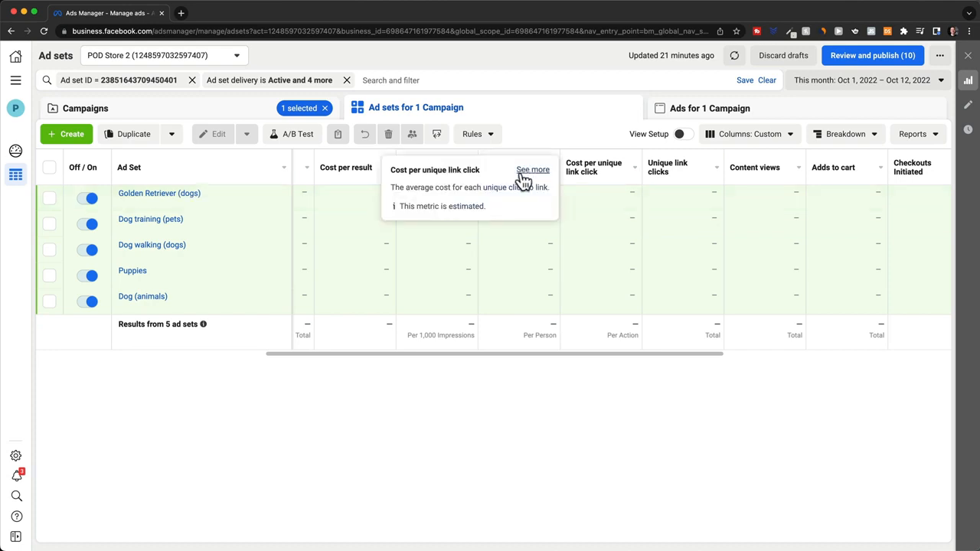
scroll(592, 199, "right", 3)
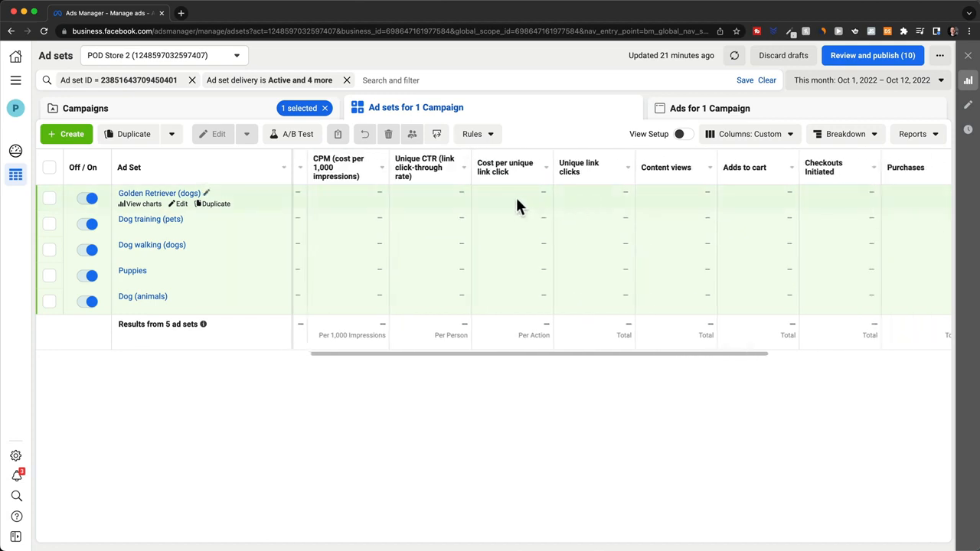
scroll(517, 201, "right", 3)
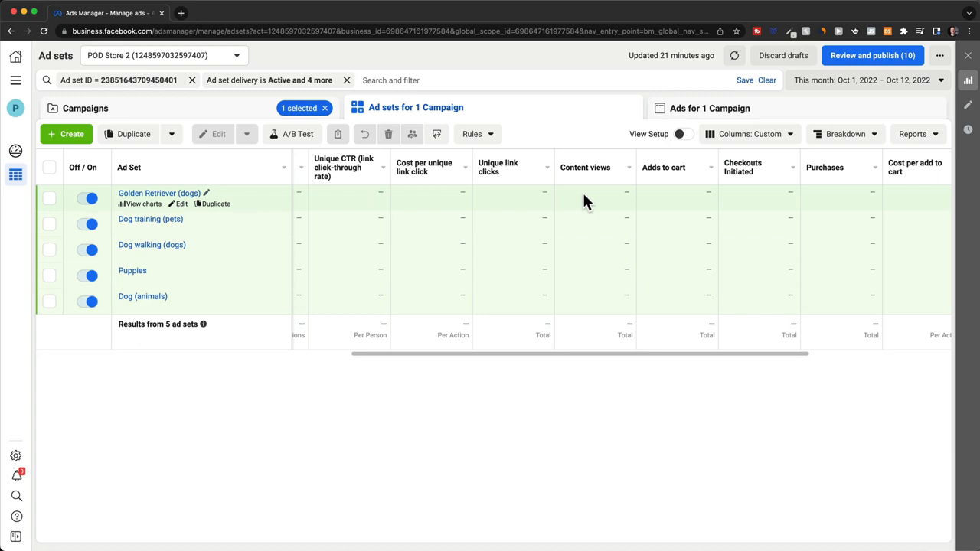
scroll(584, 196, "right", 4)
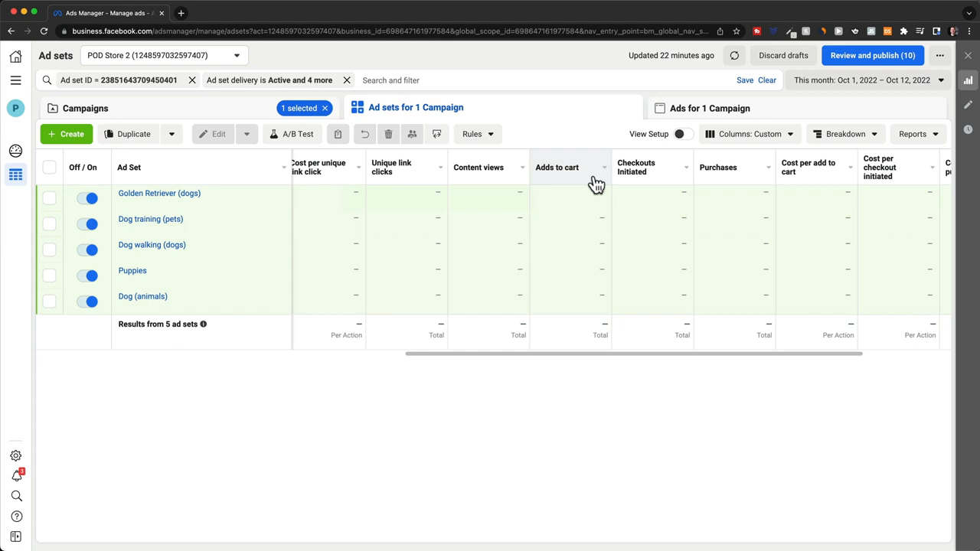
scroll(596, 184, "right", 4)
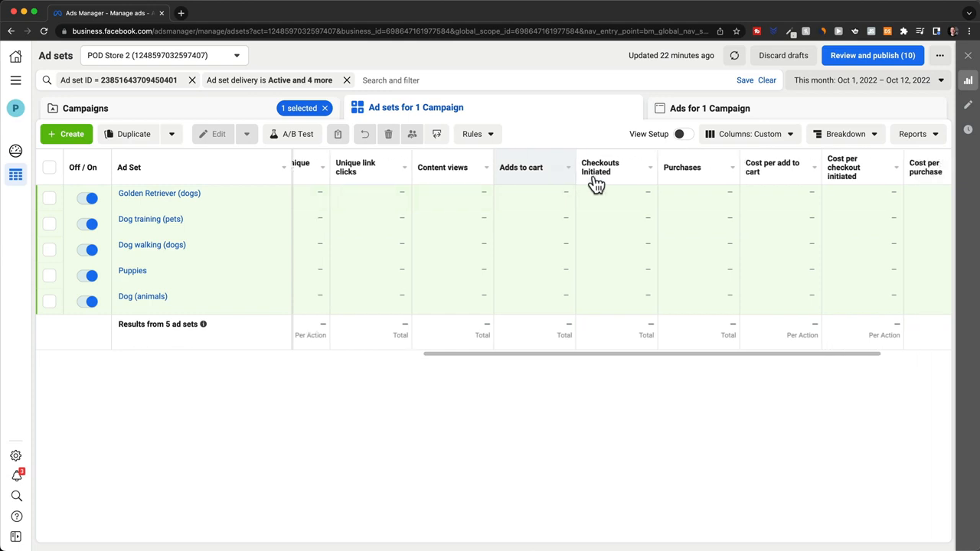
scroll(596, 184, "right", 1)
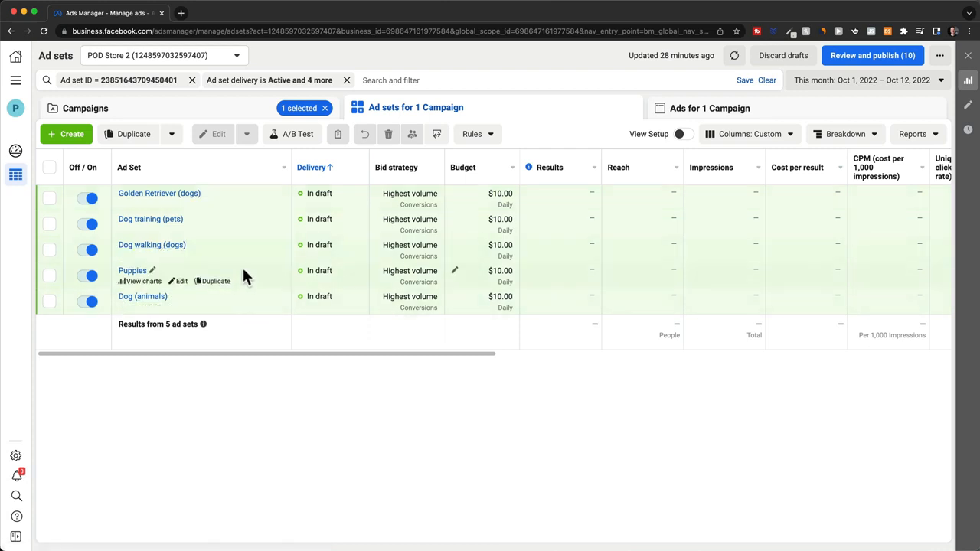
Step: Turn off the Dog walking (dogs), Puppies and Dog (animals) ad sets
left_click(96, 258)
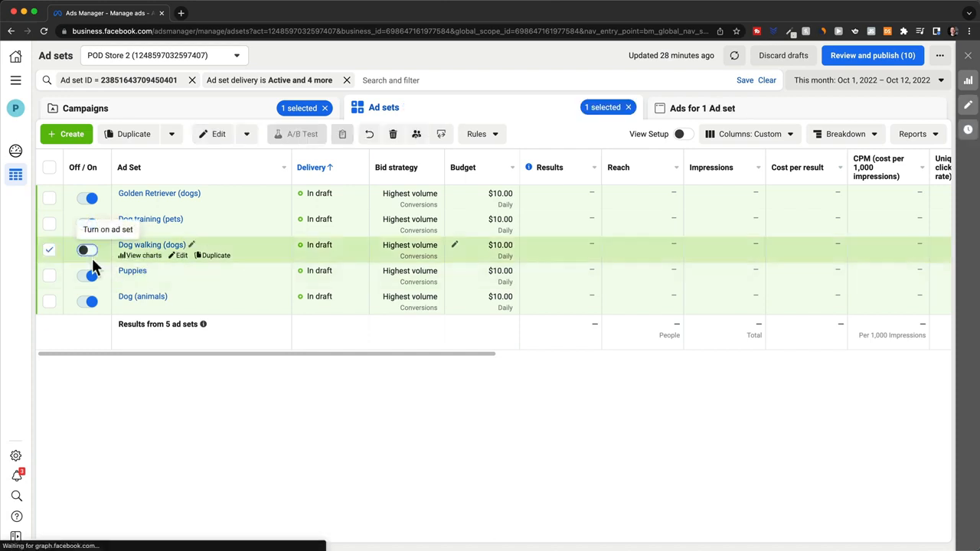
left_click(92, 281)
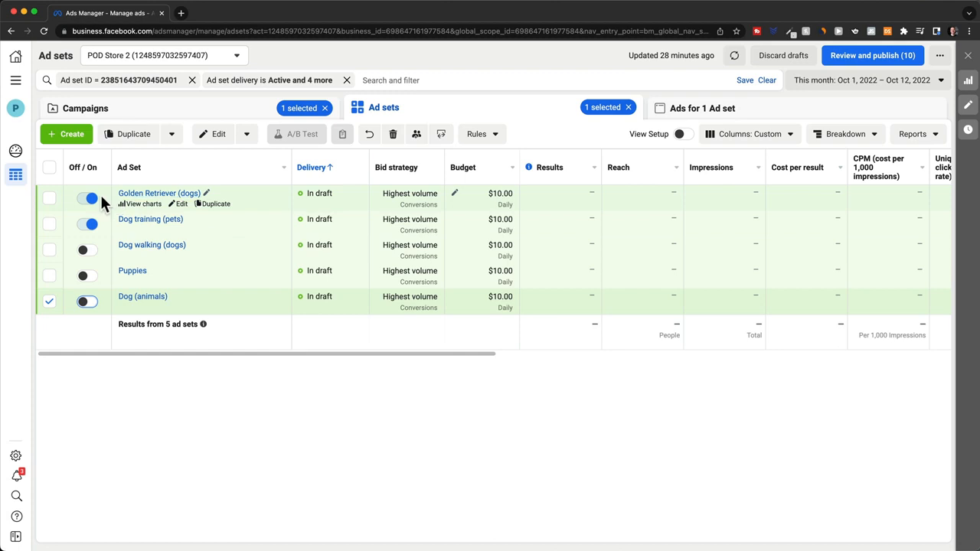
Step: Duplicate the Golden Retriever (dogs) ad set into 3 copies within the original campaign
left_click(222, 205)
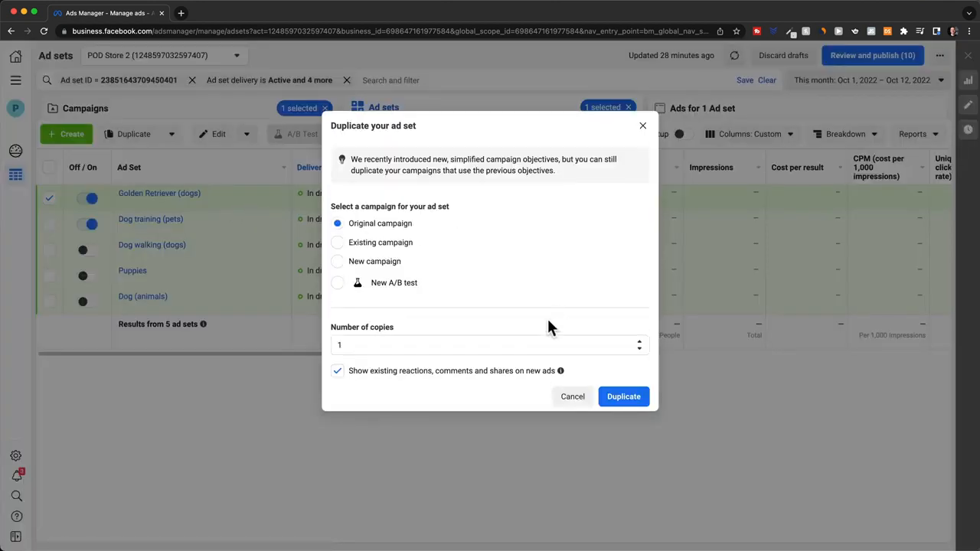
left_click(396, 345)
type("3")
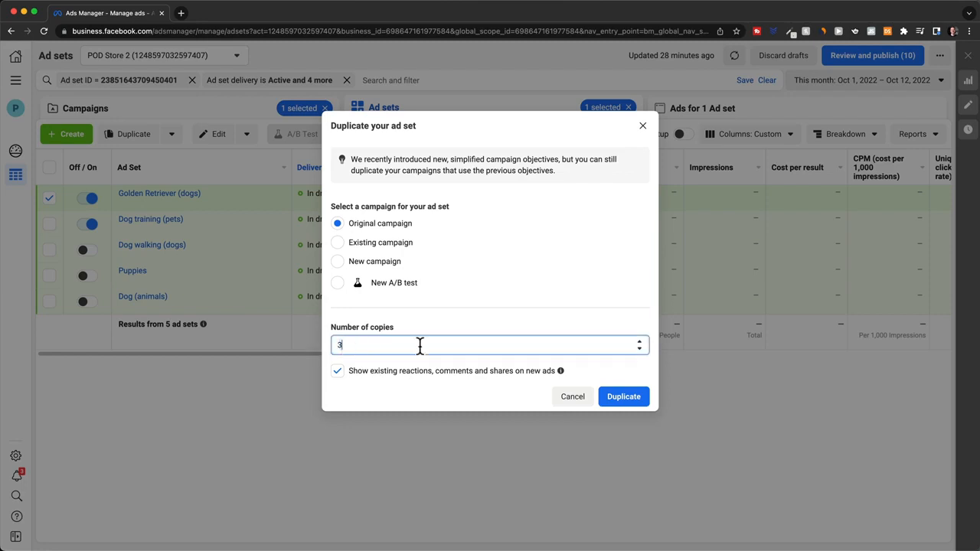
left_click(617, 398)
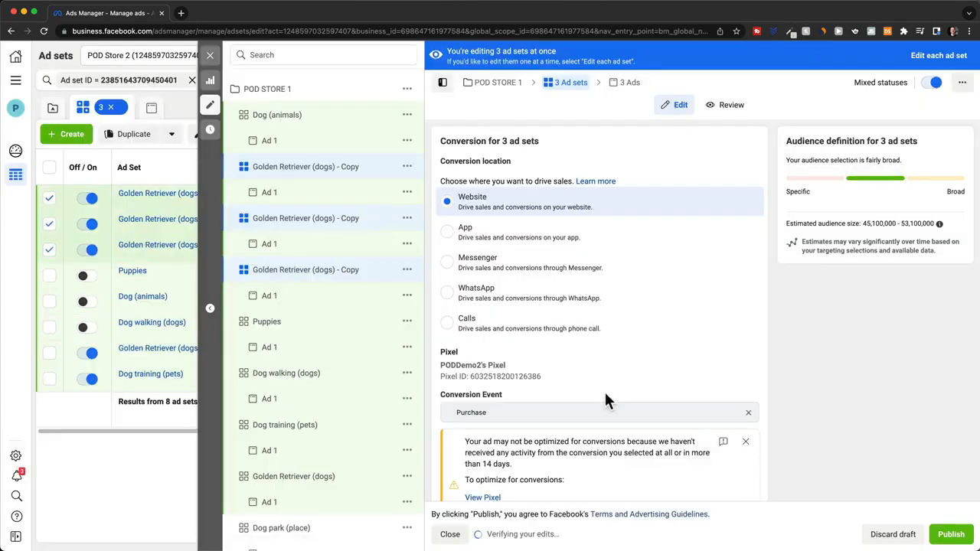
Step: In the first Golden Retriever (dogs) copy, replace the detailed targeting interest with the suggested German Shepherd (dogs)
left_click(325, 168)
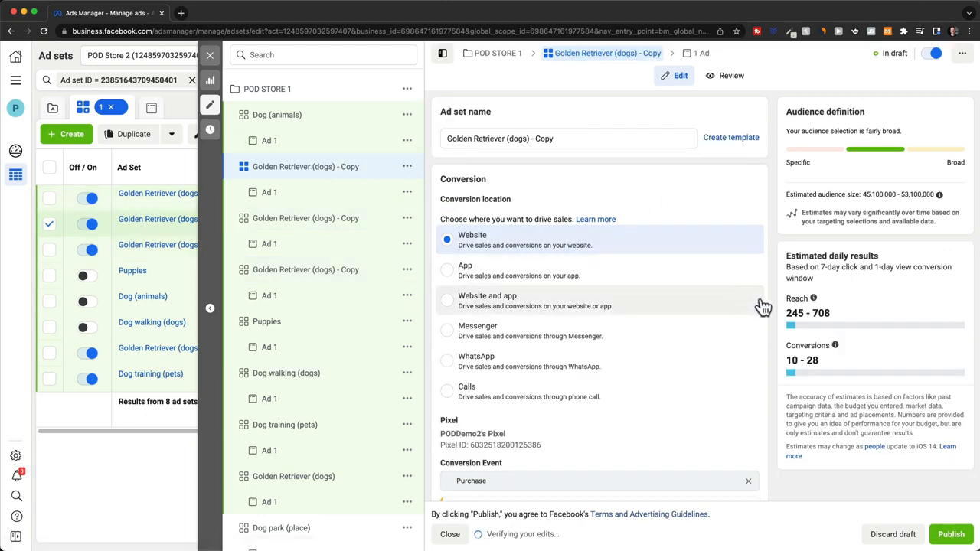
scroll(763, 306, "down", 15)
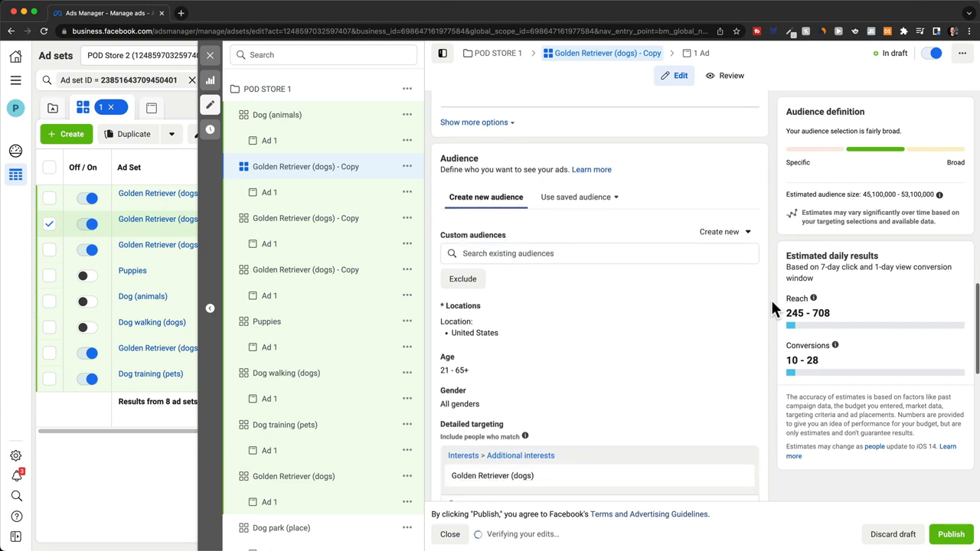
scroll(771, 298, "down", 5)
mouse_move(607, 198)
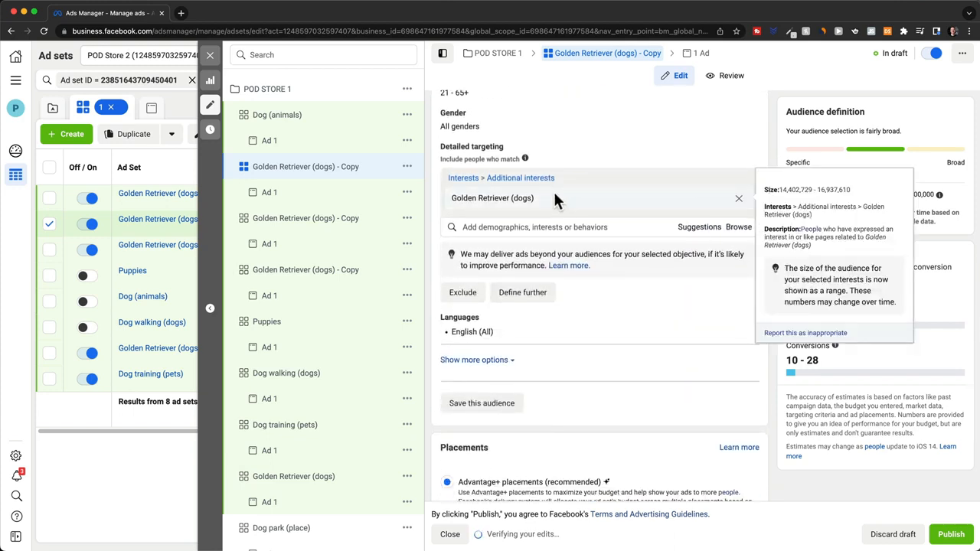
left_click(700, 228)
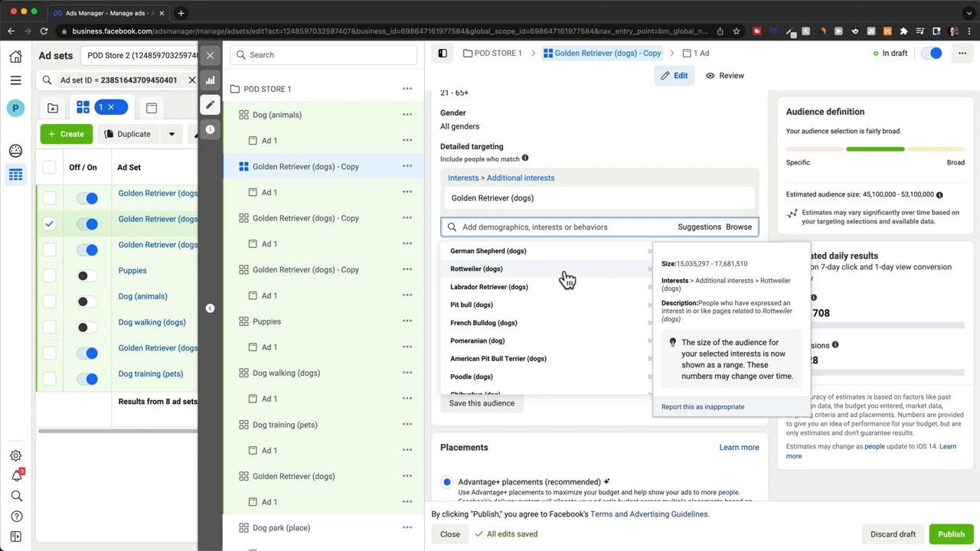
left_click(547, 253)
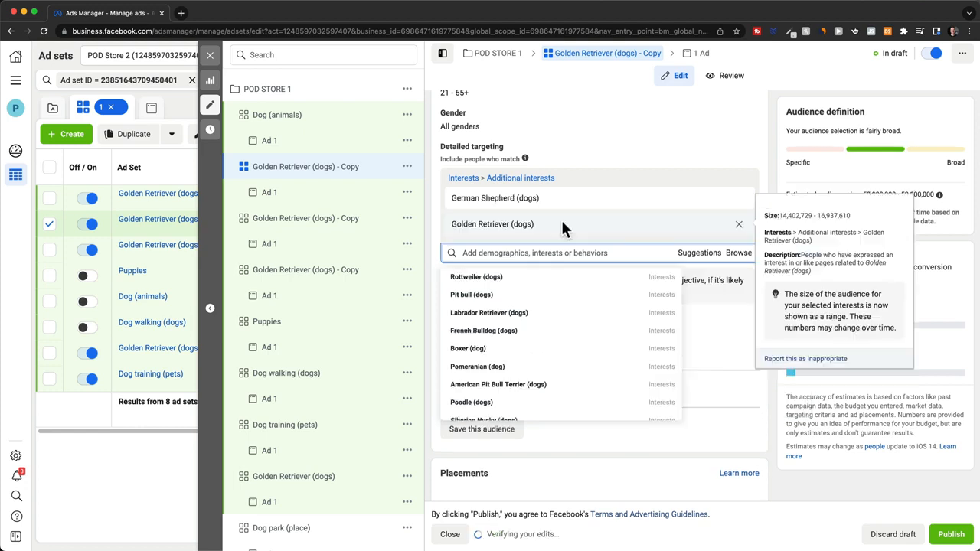
left_click(737, 229)
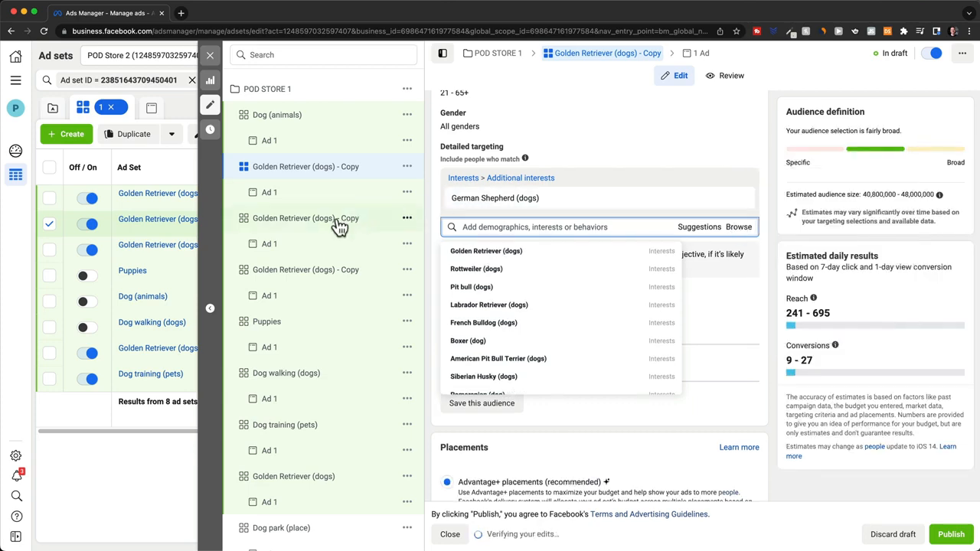
Step: In the second Golden Retriever (dogs) copy, replace the detailed targeting interest with the suggested French Bulldog (dogs)
left_click(322, 225)
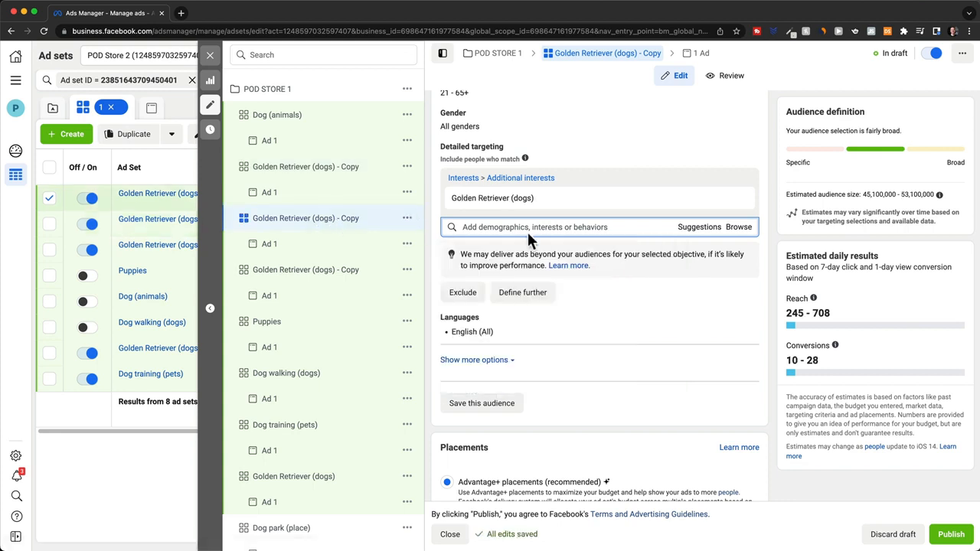
left_click(699, 227)
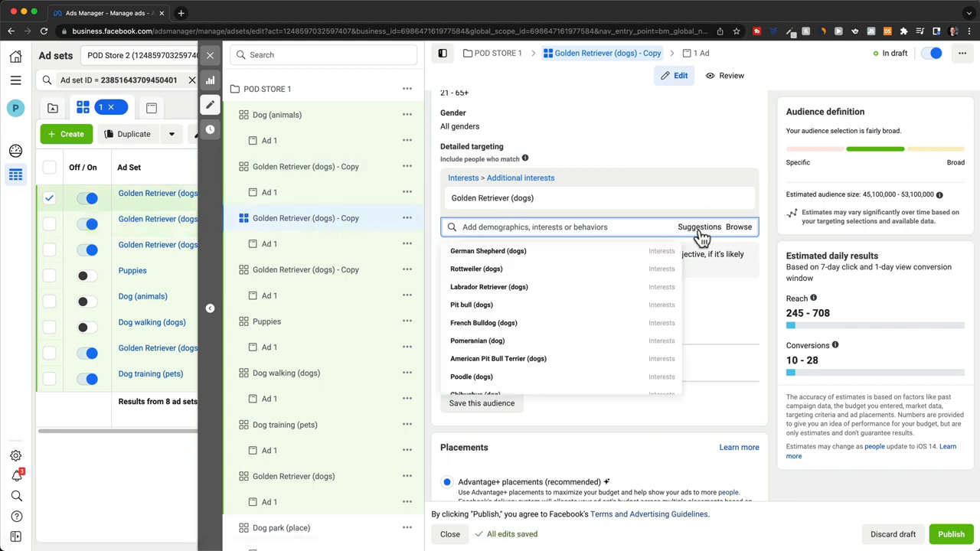
left_click(536, 322)
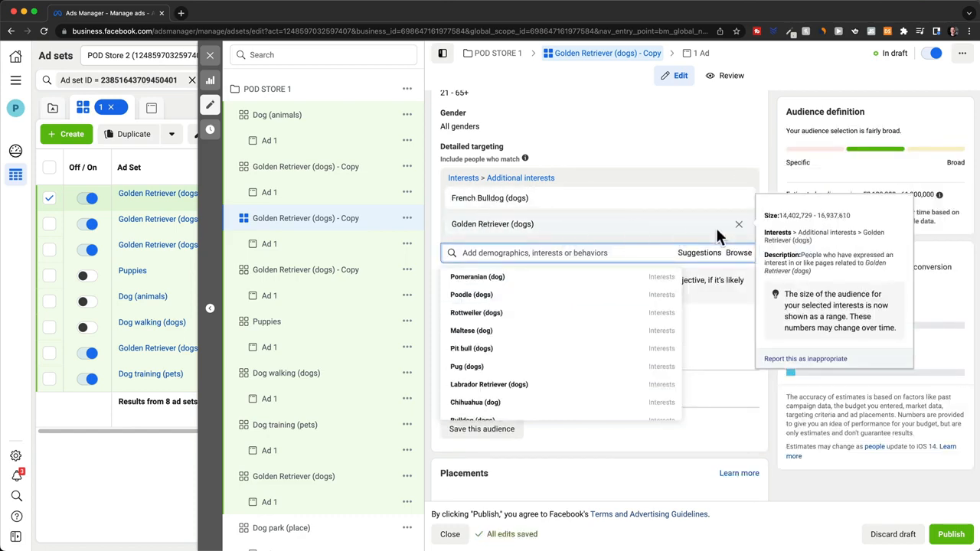
left_click(740, 229)
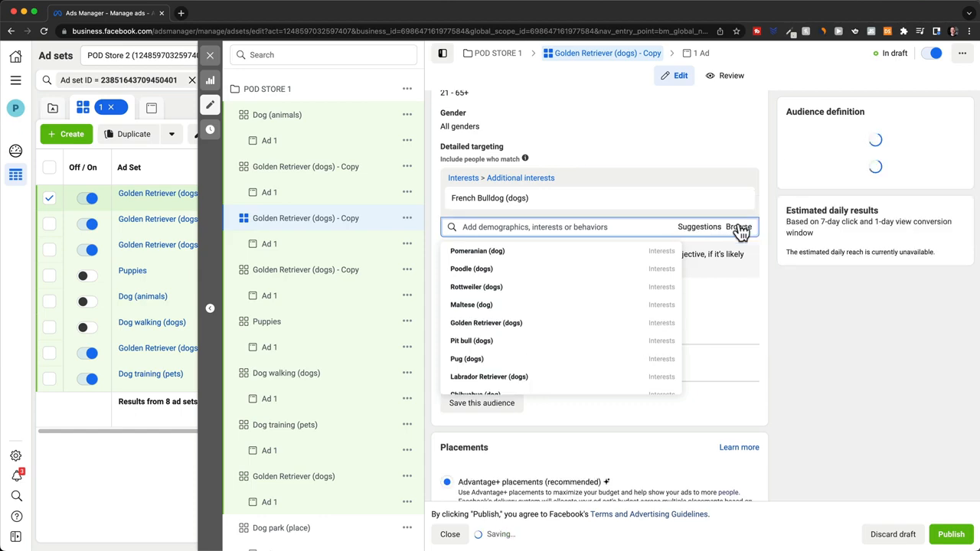
Step: In the third Golden Retriever (dogs) copy, replace the detailed targeting interest with the suggested Rottweiler (dogs)
left_click(306, 280)
mouse_move(533, 204)
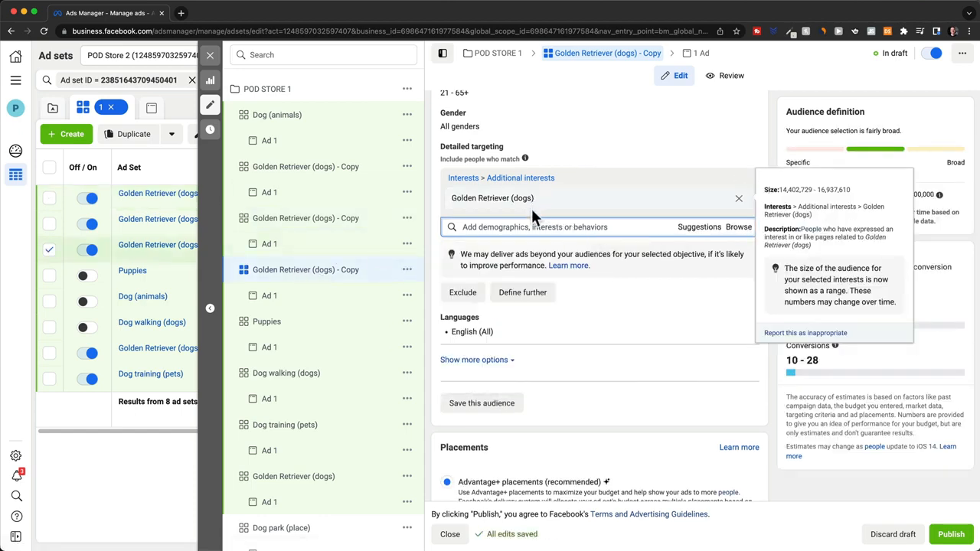
left_click(677, 227)
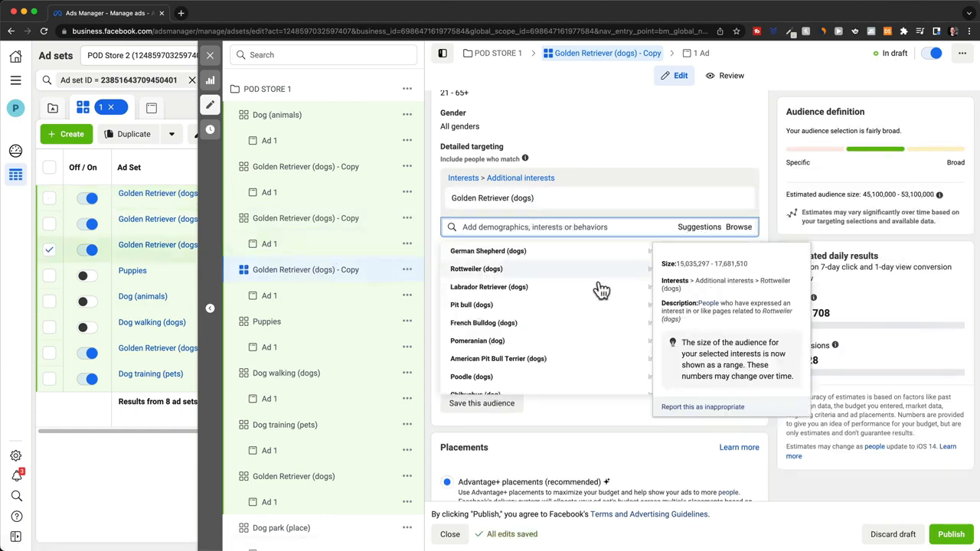
left_click(529, 273)
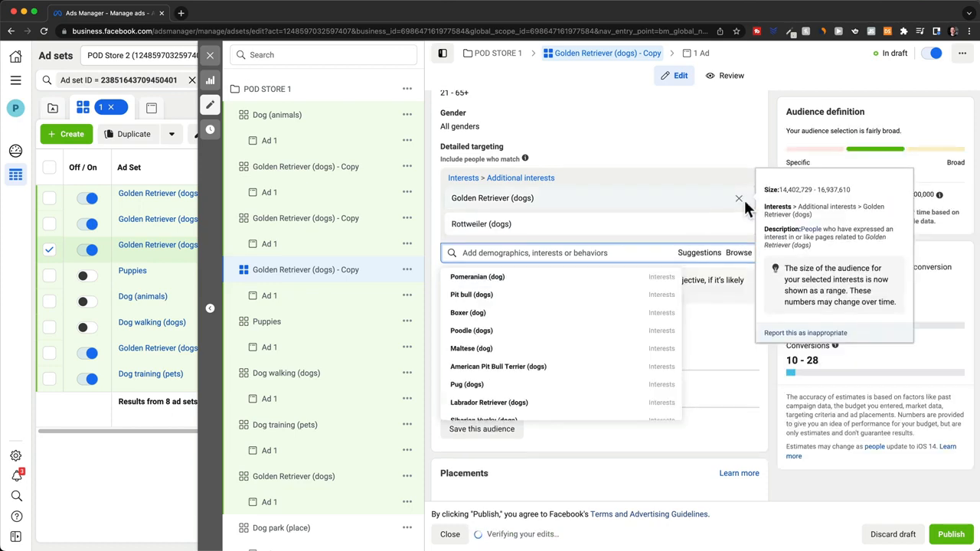
left_click(739, 197)
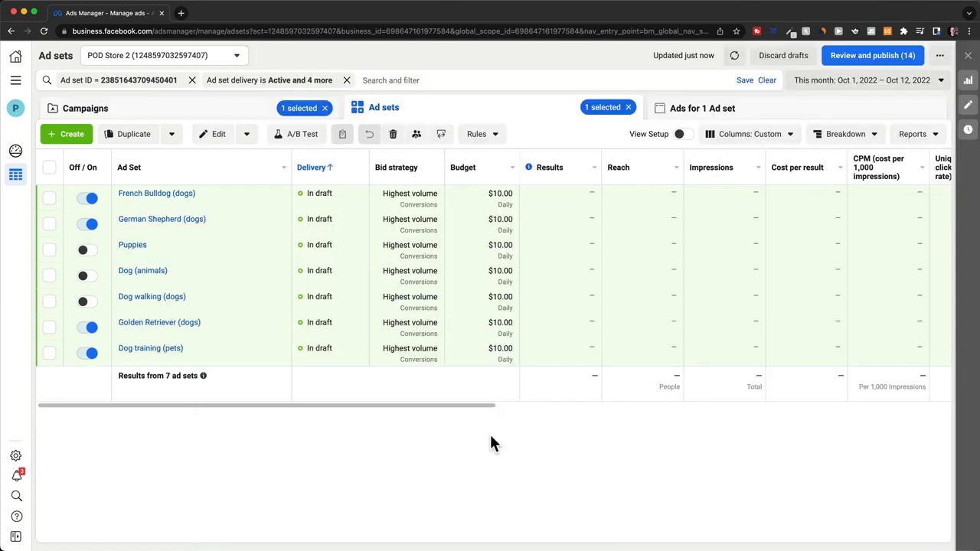